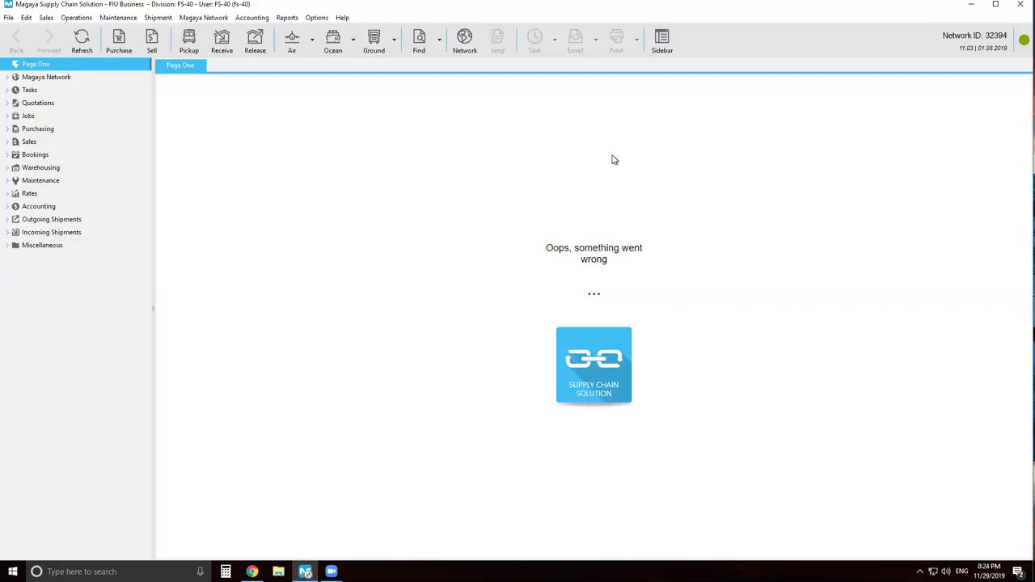
Step: Open the warehouse inventory item definitions and start a new resalable inventory item
{"action": "left_click", "coordinate": [8, 167]}
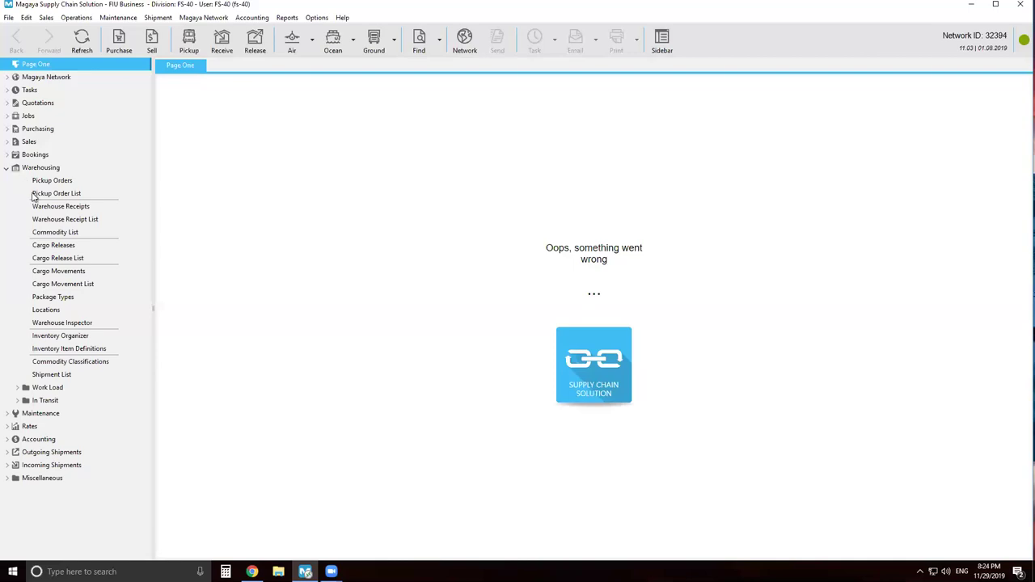
{"action": "left_click", "coordinate": [69, 349]}
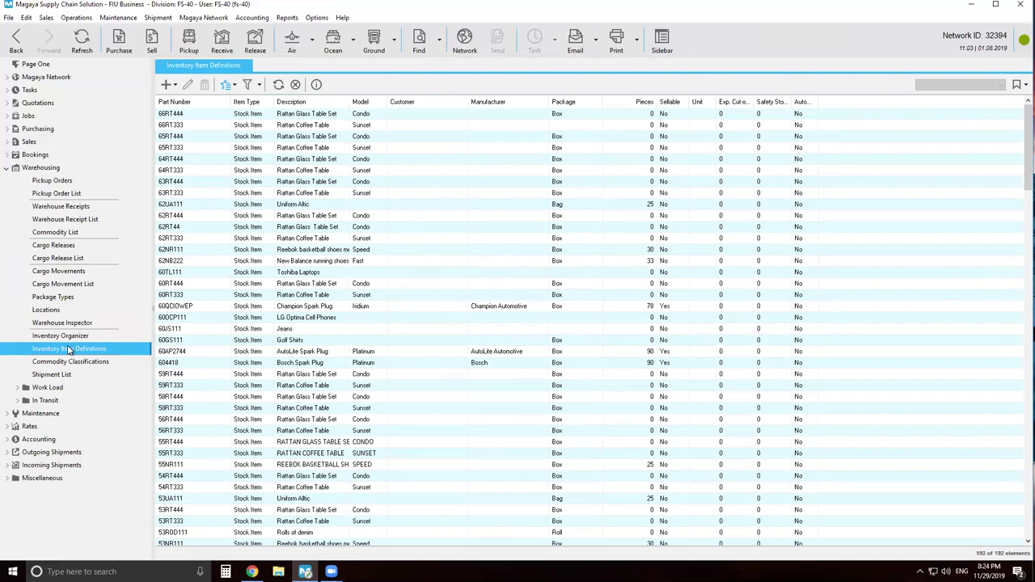
{"action": "left_click", "coordinate": [168, 85]}
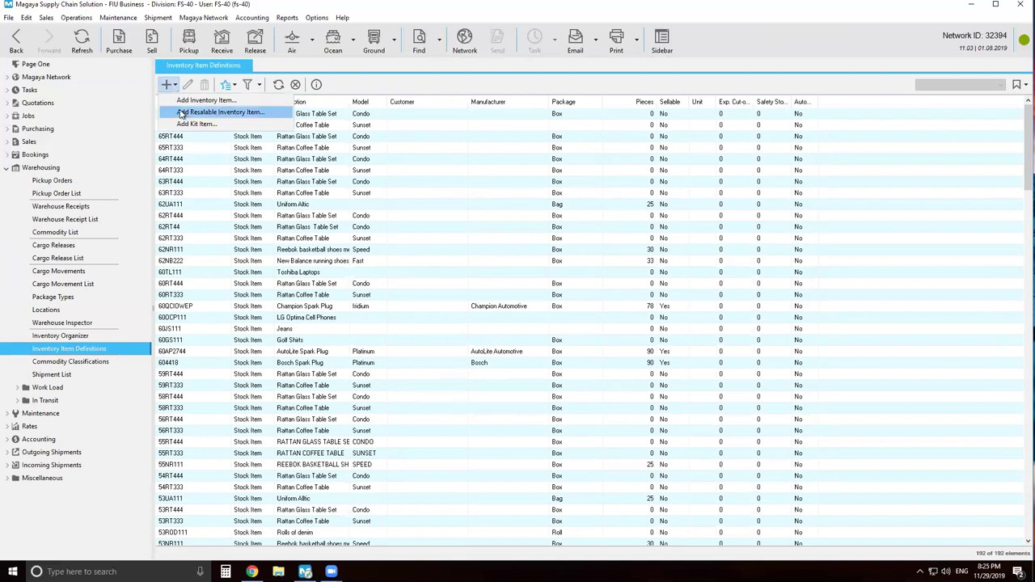
{"action": "left_click", "coordinate": [181, 113]}
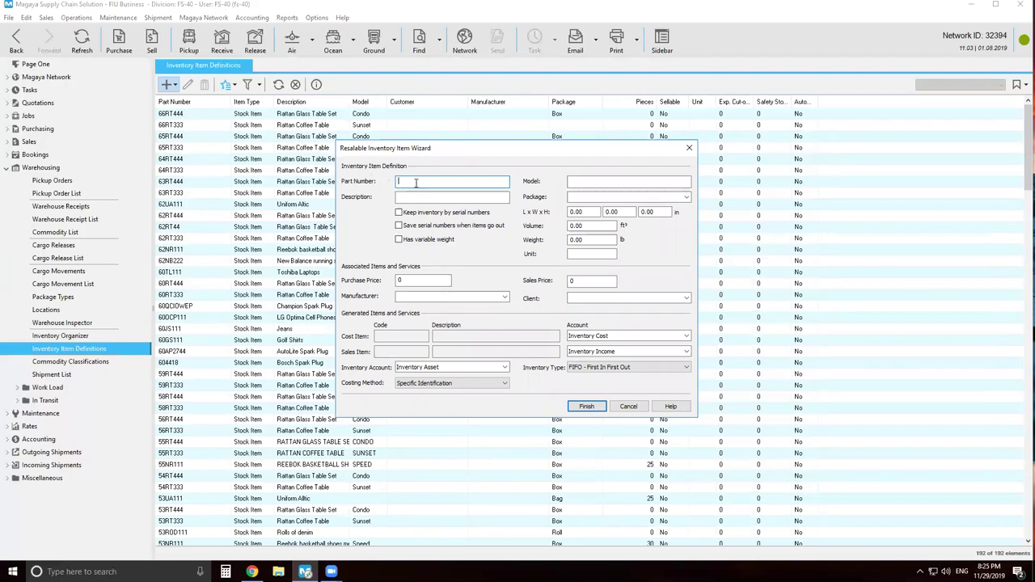
Step: Define the item with part number 40QCIOWEP, model Iridium, description Champion Spark Plug and package Box
{"action": "type", "text": "40QCIOWEP"}
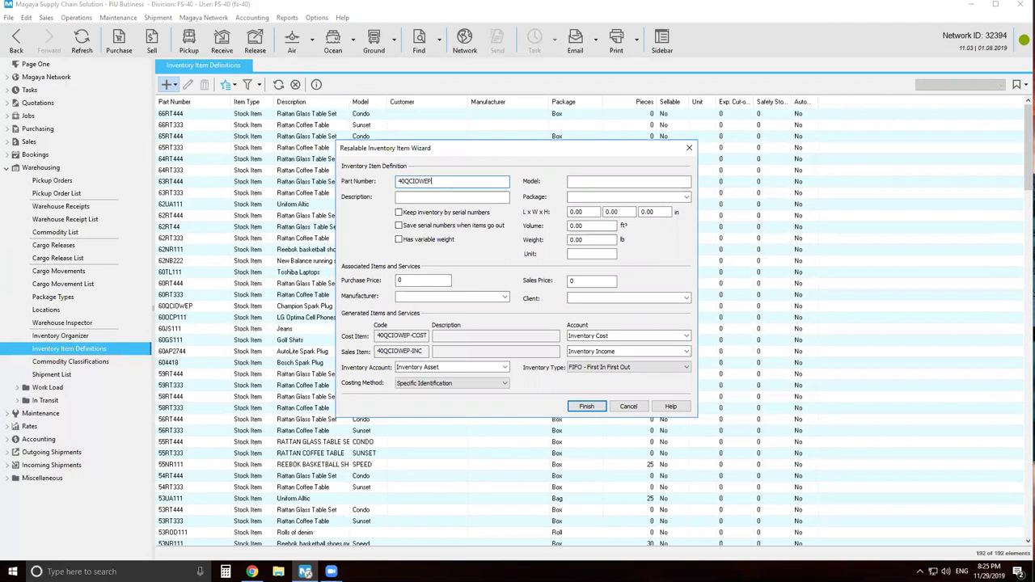
{"action": "left_click", "coordinate": [583, 183]}
{"action": "type", "text": "Iridium"}
{"action": "left_click", "coordinate": [444, 199]}
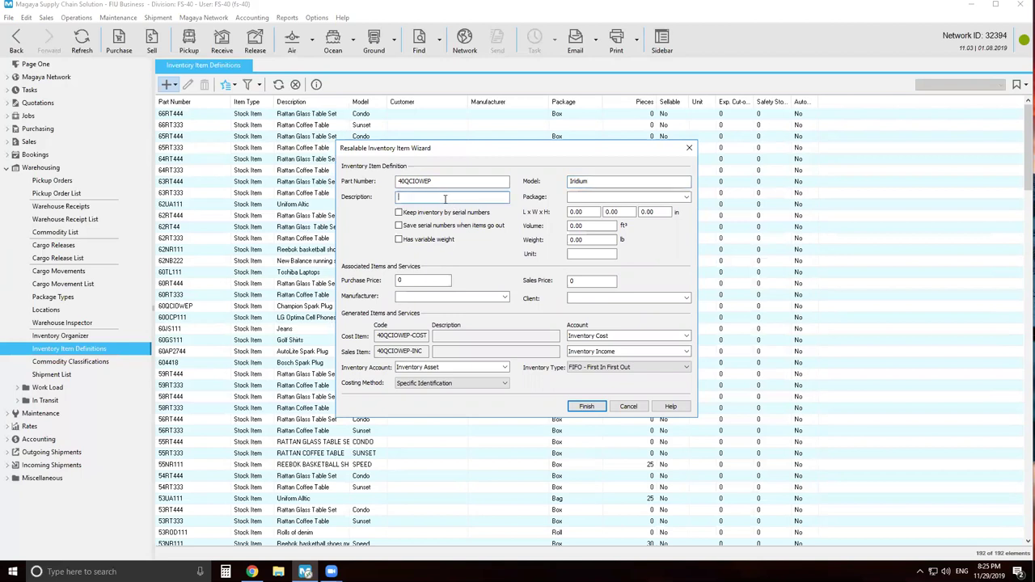
{"action": "type", "text": "Champion Spark"}
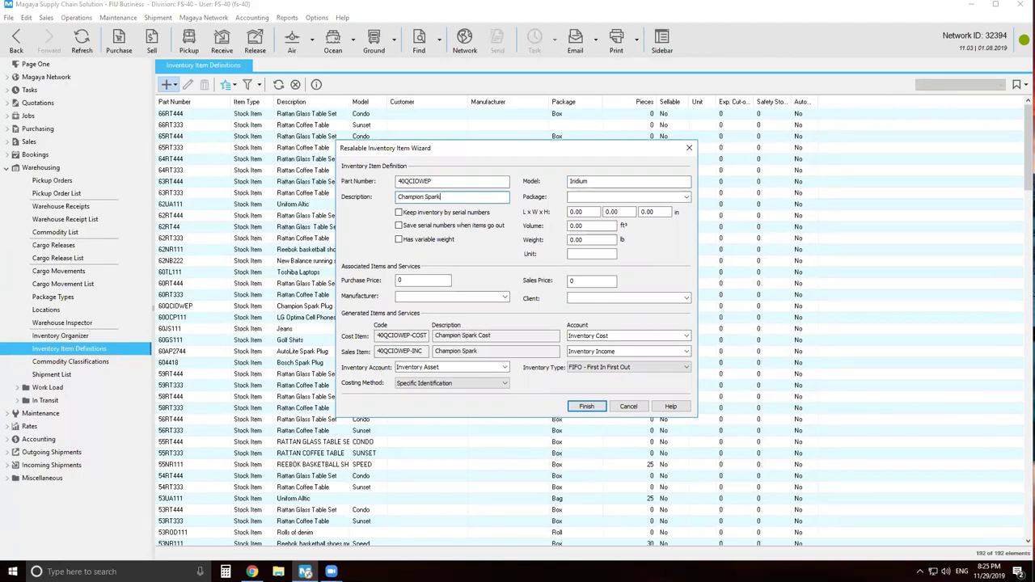
{"action": "type", "text": " Plug"}
{"action": "left_click", "coordinate": [648, 199]}
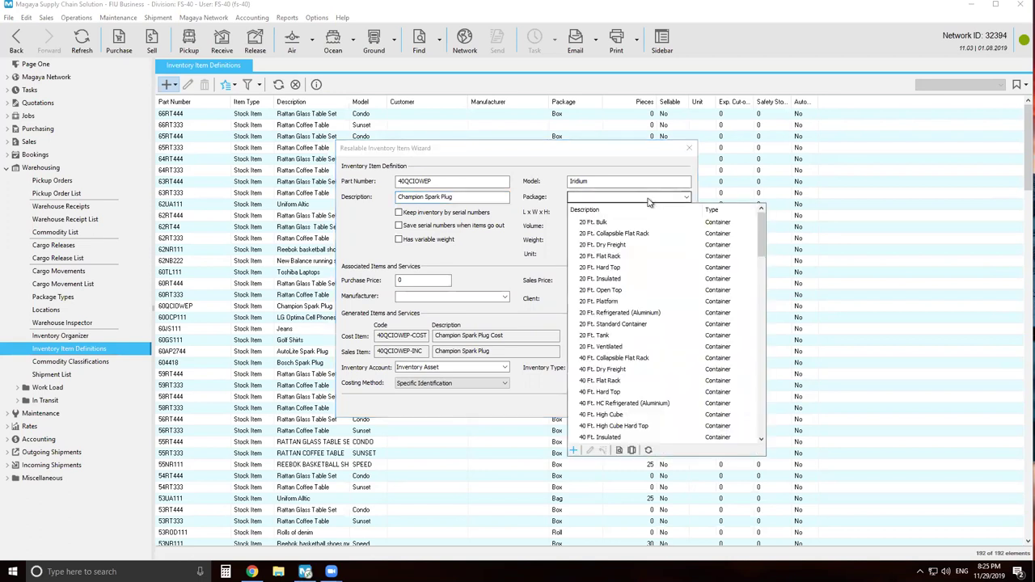
{"action": "type", "text": "bo"}
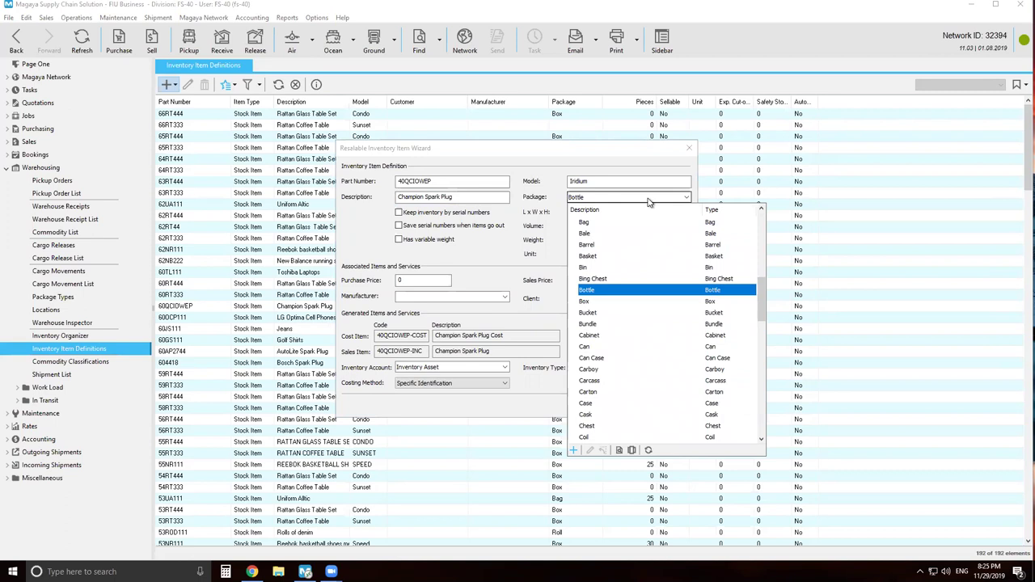
{"action": "left_click", "coordinate": [584, 303]}
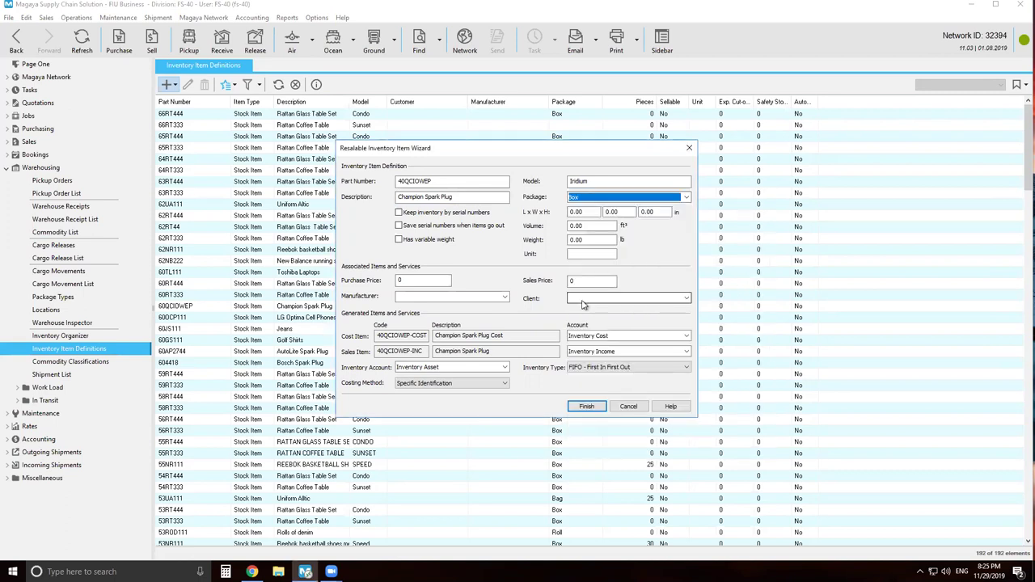
Step: Set the Champion spark plug's purchase price to 8 and its sales price to 10
{"action": "left_click", "coordinate": [422, 279]}
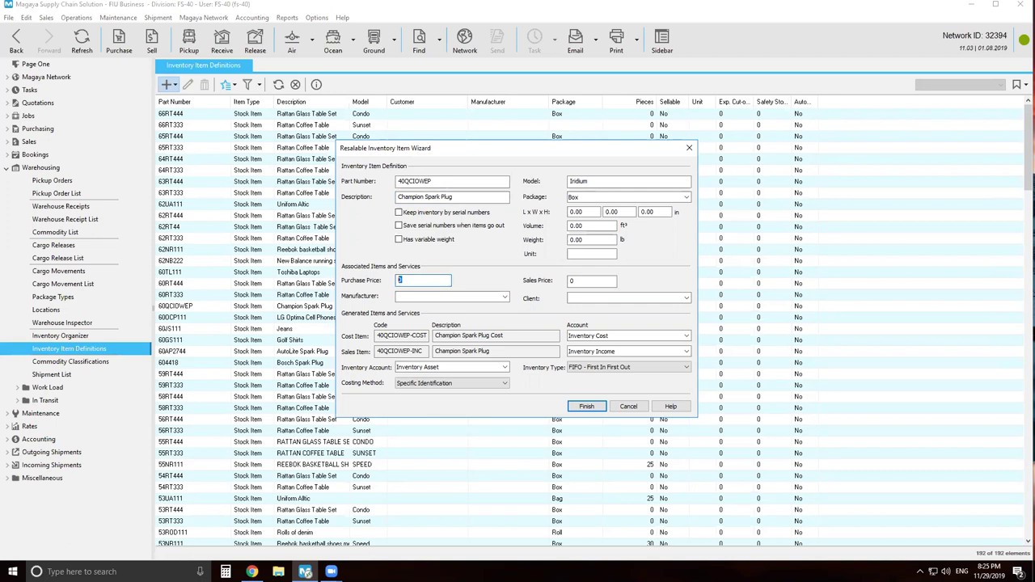
{"action": "left_click", "coordinate": [574, 280]}
{"action": "type", "text": "10"}
Step: Create a new vendor named Champion Automotive as the item's manufacturer
{"action": "left_click", "coordinate": [408, 299]}
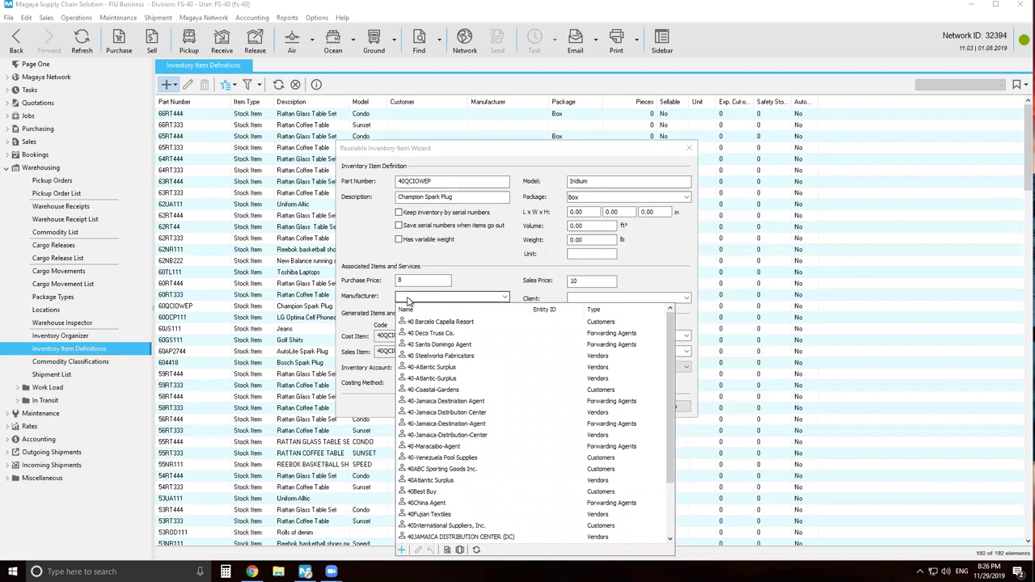
{"action": "left_click", "coordinate": [401, 550]}
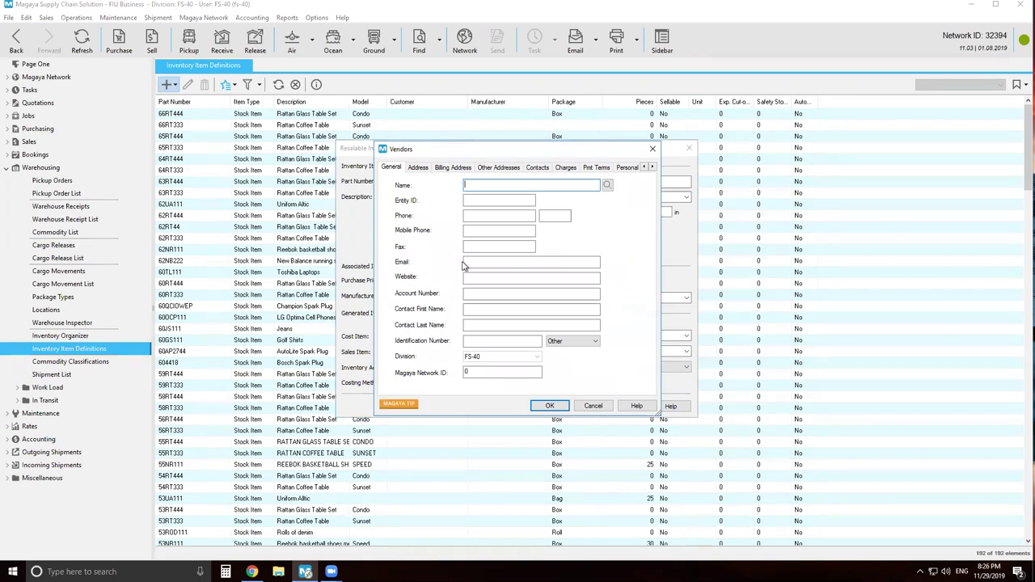
{"action": "type", "text": "Champion Automotive"}
{"action": "left_click", "coordinate": [542, 407]}
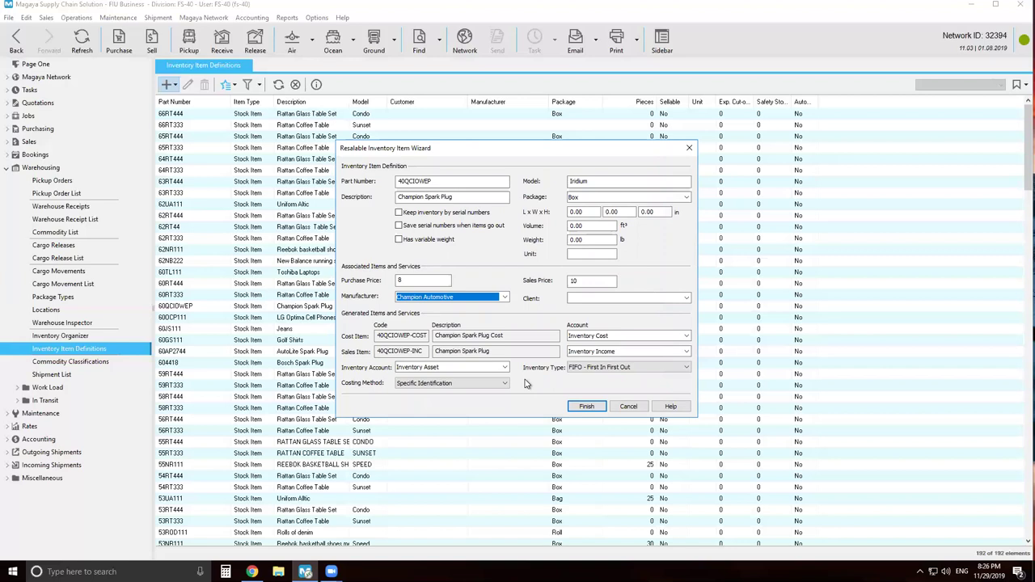
Step: Set the Champion spark plug's dimensions to 2 x 2 x 4 in and its weight to 0.5 lb
{"action": "left_click", "coordinate": [571, 212]}
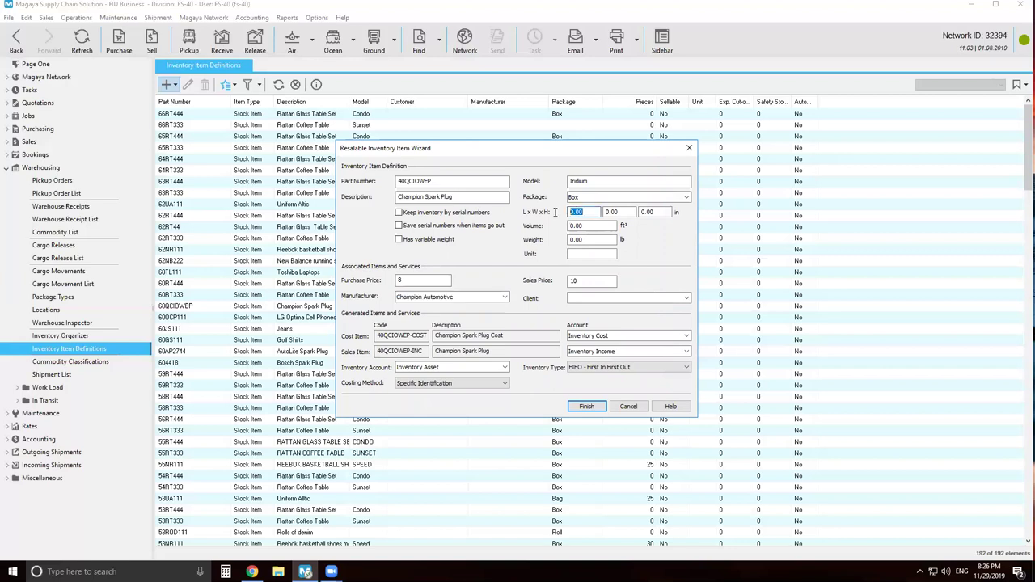
{"action": "type", "text": "2"}
{"action": "key", "text": "Tab"}
{"action": "type", "text": "2"}
{"action": "key", "text": "Tab"}
{"action": "type", "text": "4"}
{"action": "left_click", "coordinate": [589, 242]}
{"action": "type", "text": "0.5"}
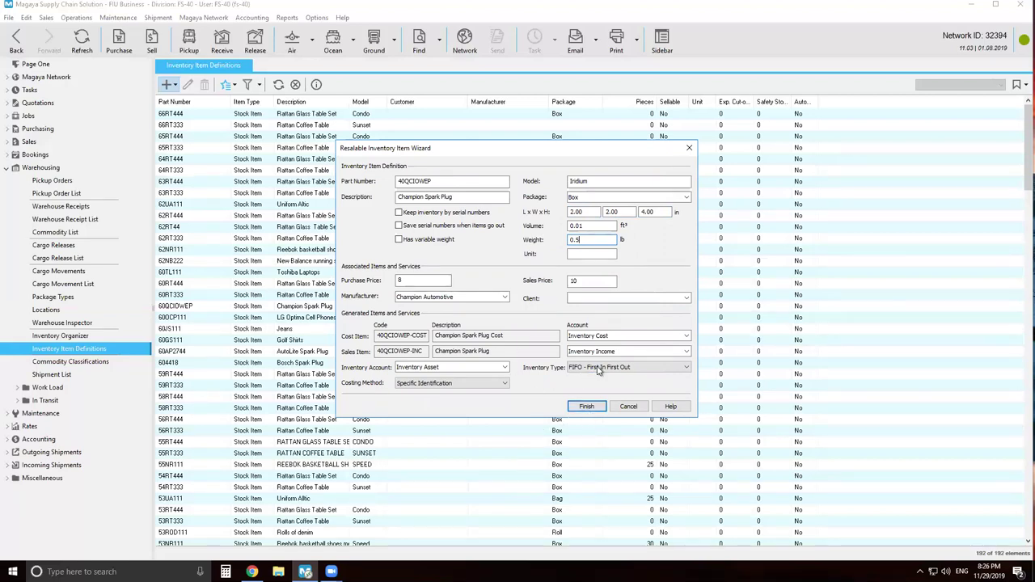
Step: Review the inventory type options, keep FIFO - First In First Out, and save the Champion spark plug item
{"action": "left_click", "coordinate": [636, 369]}
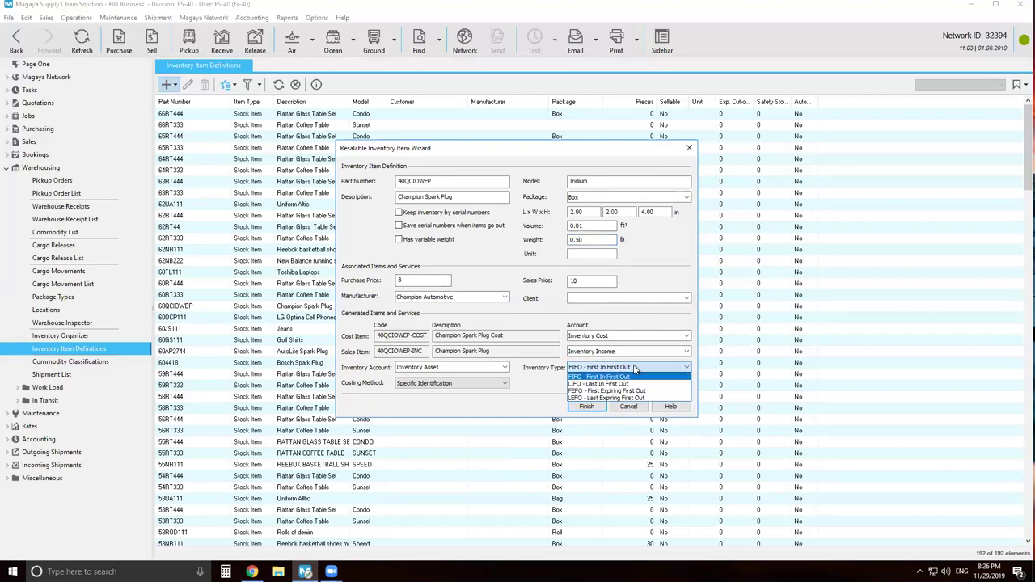
{"action": "left_click", "coordinate": [636, 369]}
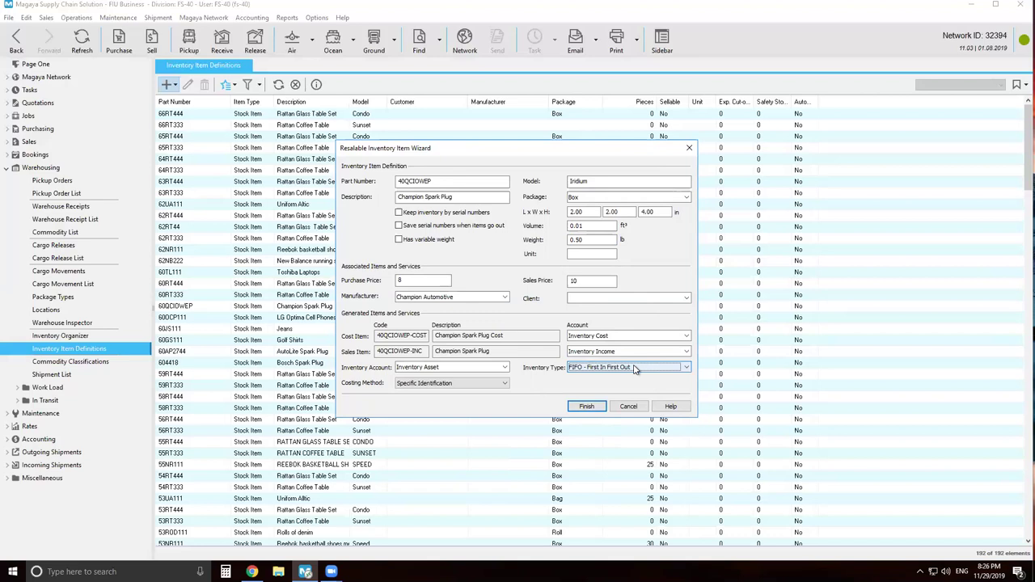
{"action": "left_click", "coordinate": [586, 406]}
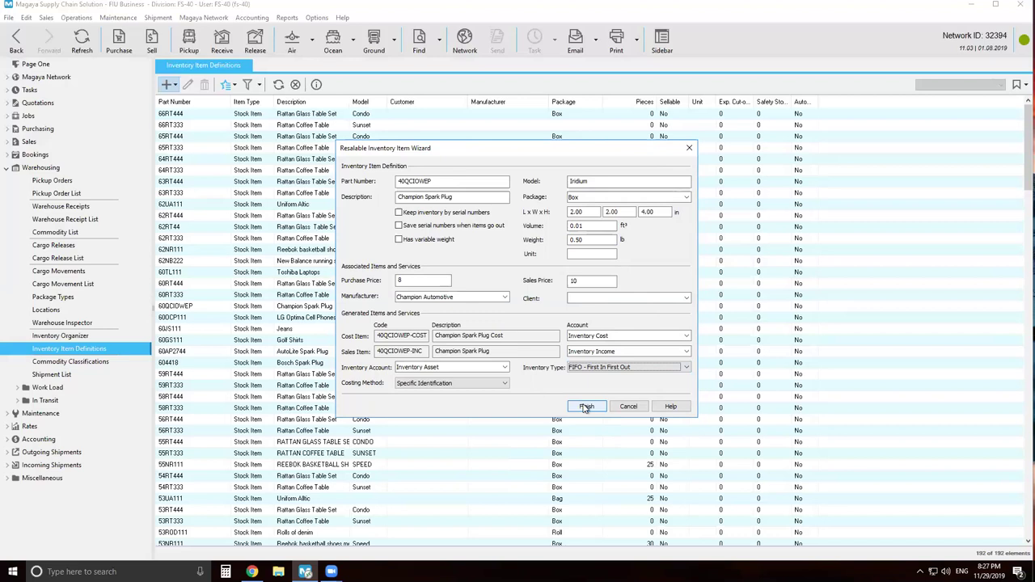
{"action": "left_click", "coordinate": [586, 407]}
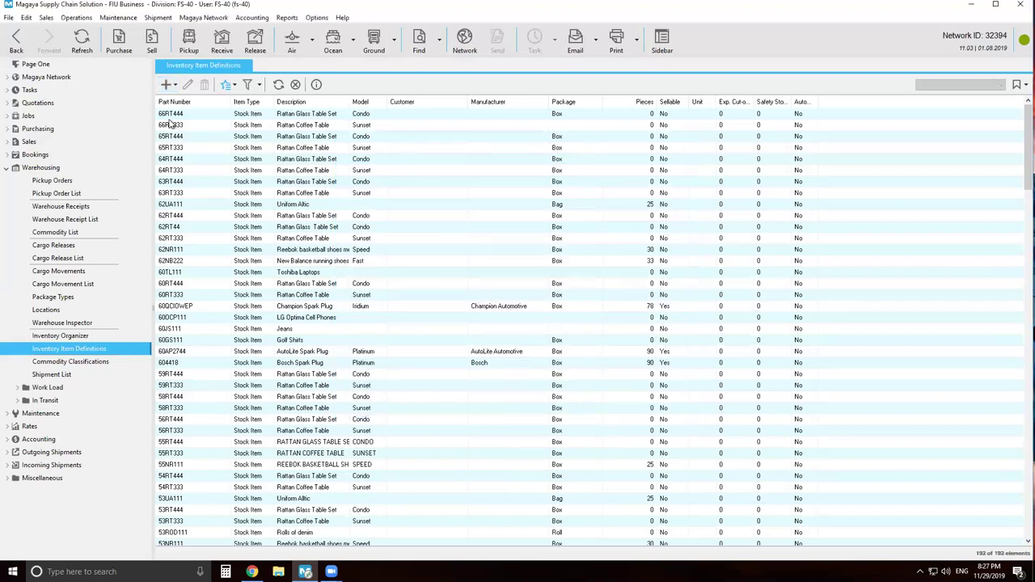
Step: Start another resalable inventory item with part number 404418, model Platinum, description Bosh Spark Plug and package Box
{"action": "left_click", "coordinate": [172, 84]}
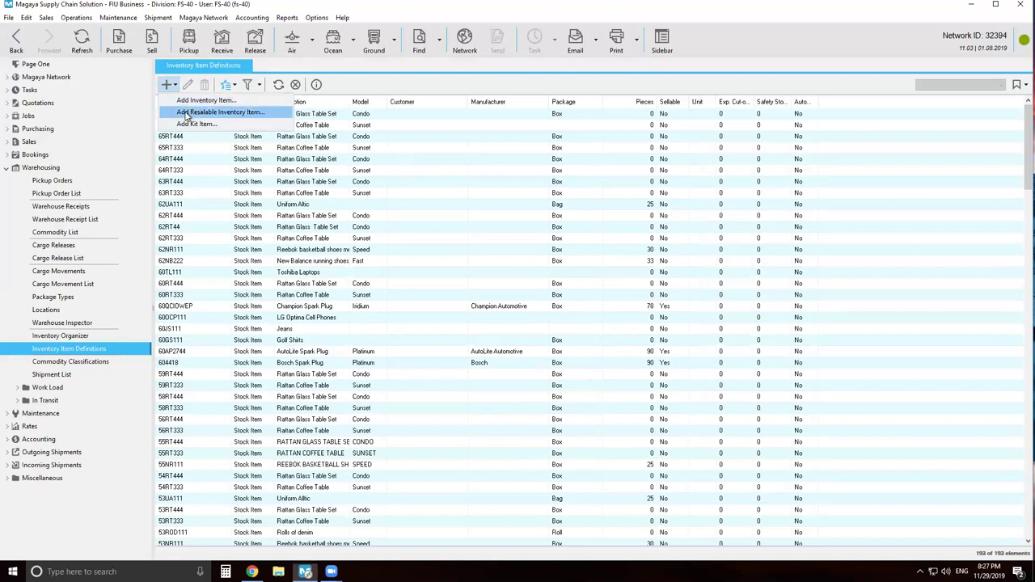
{"action": "left_click", "coordinate": [182, 113]}
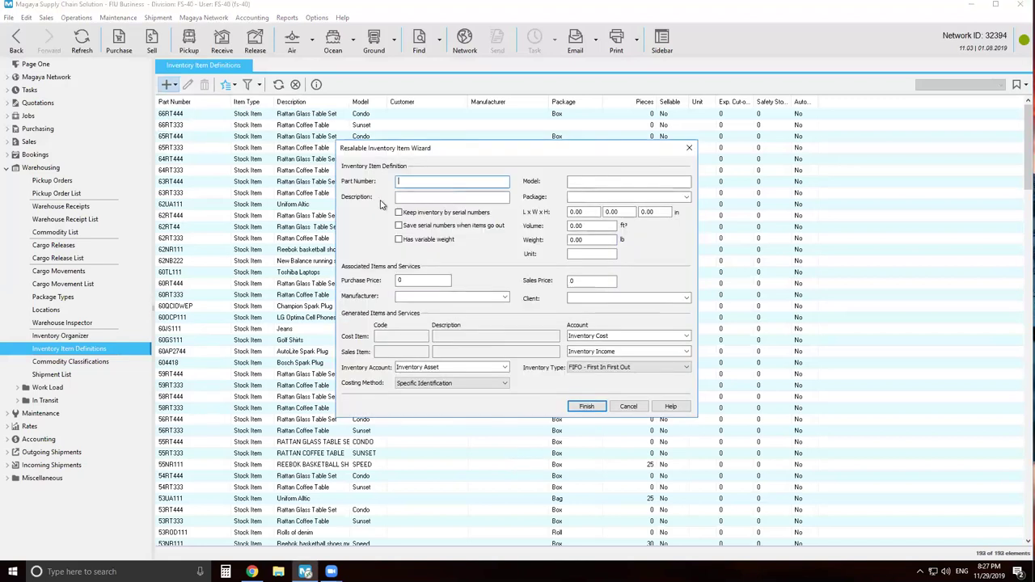
{"action": "type", "text": "404418"}
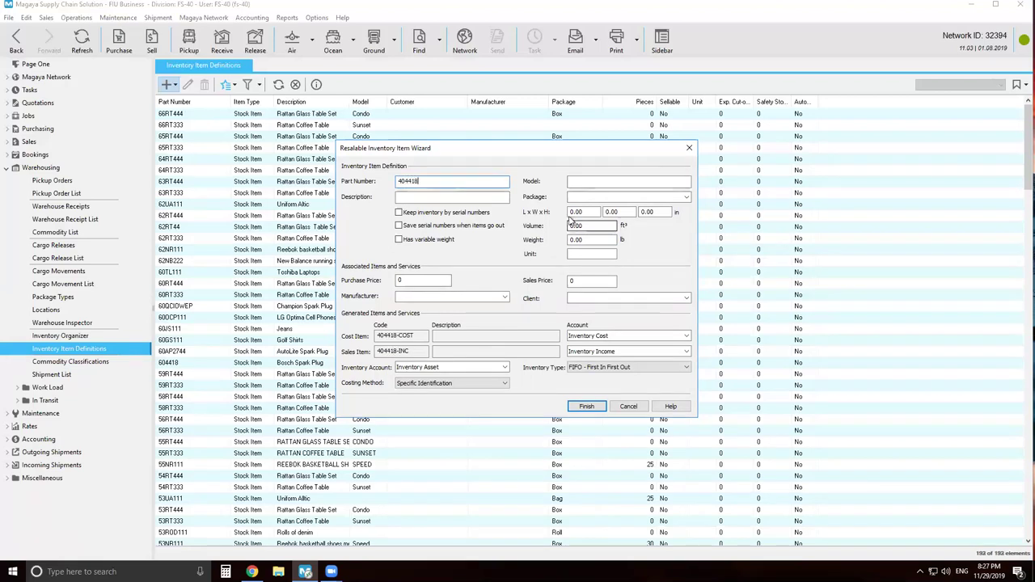
{"action": "left_click", "coordinate": [604, 182]}
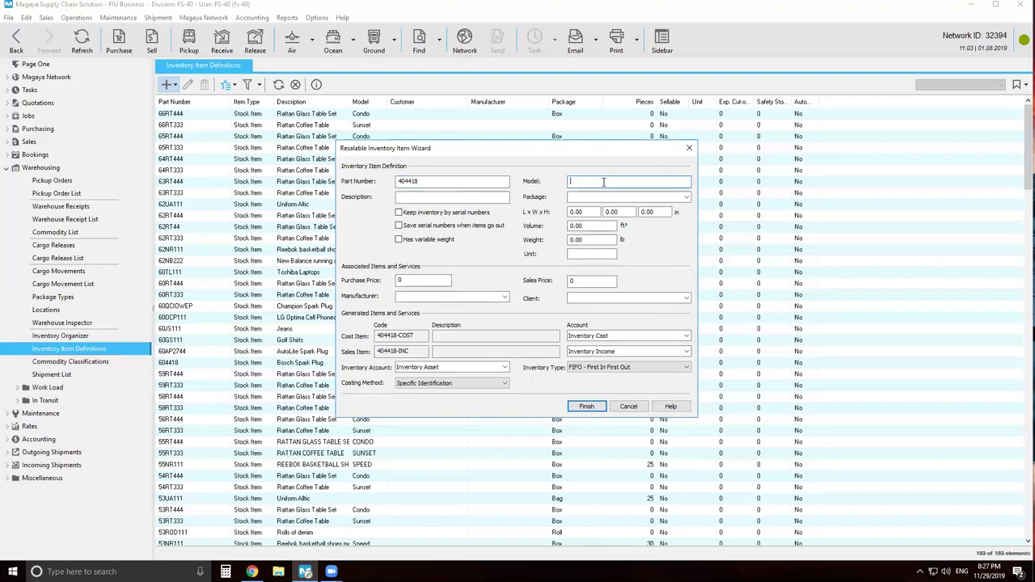
{"action": "type", "text": "Platinum"}
{"action": "key", "text": "Tab"}
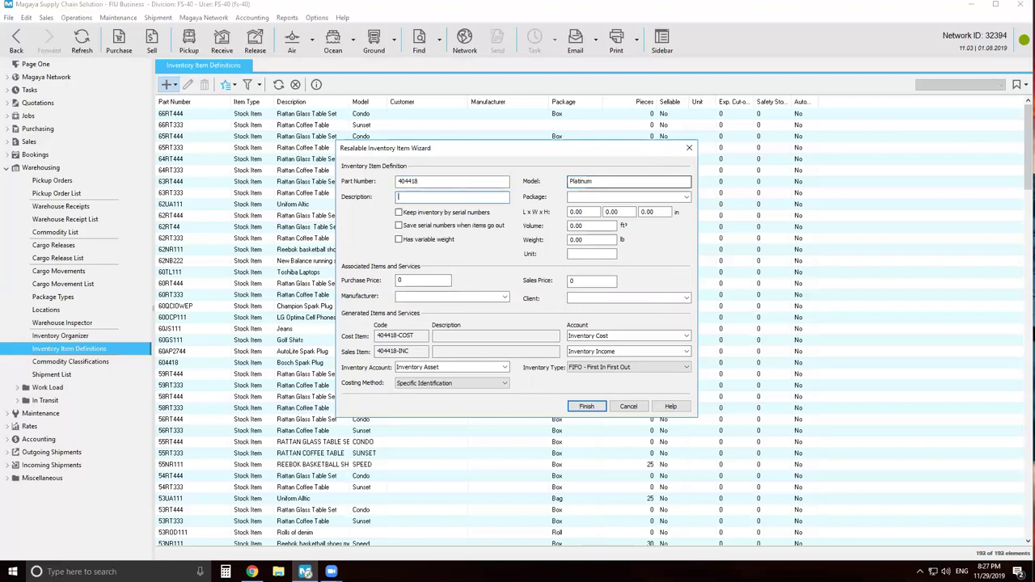
{"action": "type", "text": "Bosh Spark Plug"}
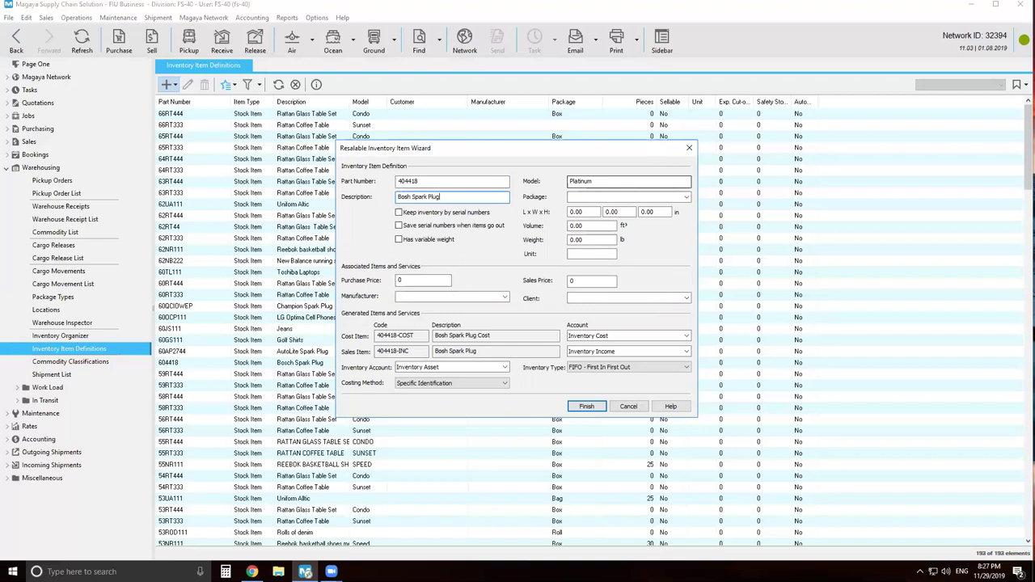
{"action": "key", "text": "Tab"}
{"action": "type", "text": "Box"}
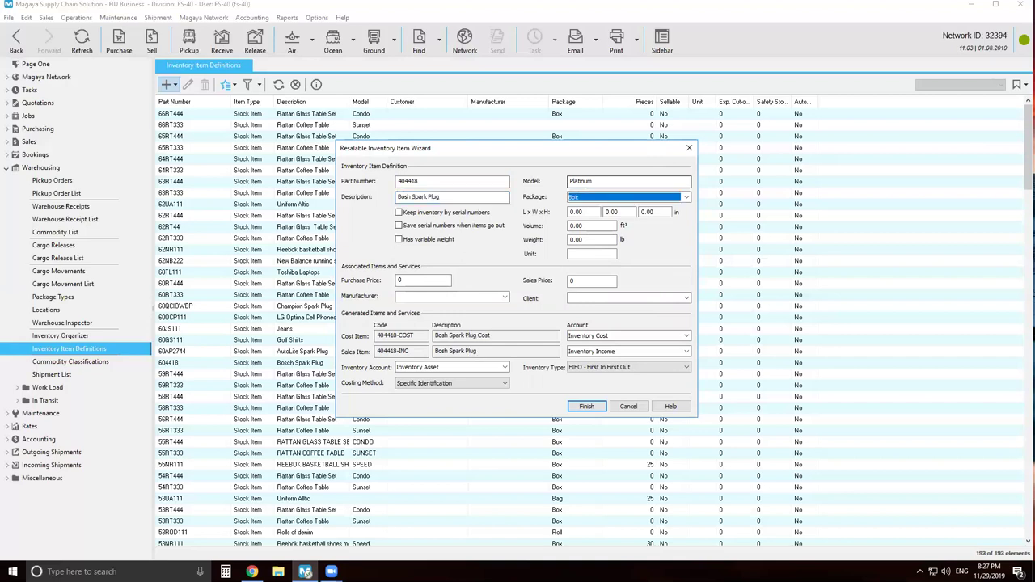
Step: Set item 404418's purchase price to 3 and its sales price to 5
{"action": "key", "text": "Tab"}
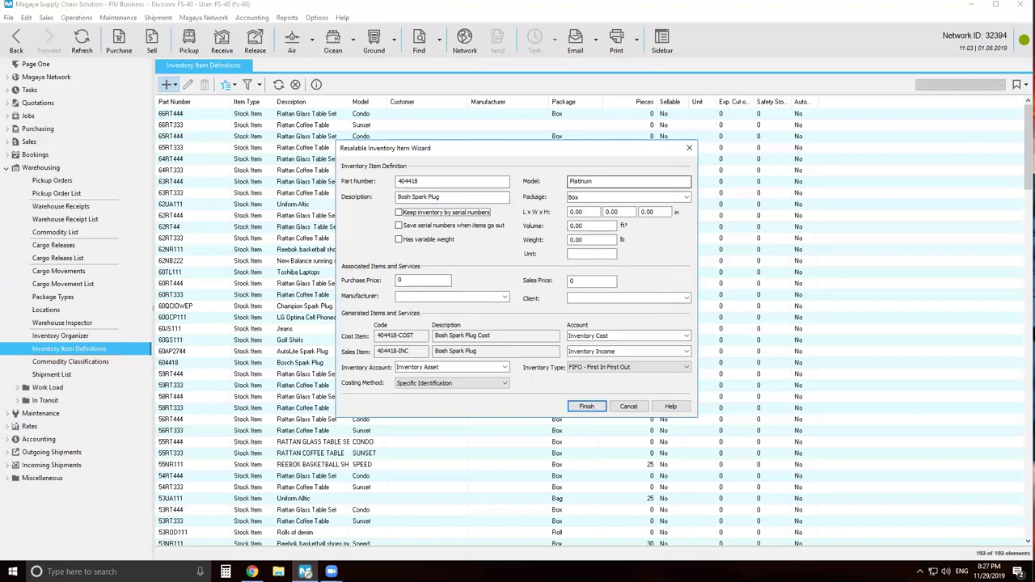
{"action": "key", "text": "Tab"}
{"action": "type", "text": "3"}
{"action": "key", "text": "Tab"}
{"action": "key", "text": "Tab"}
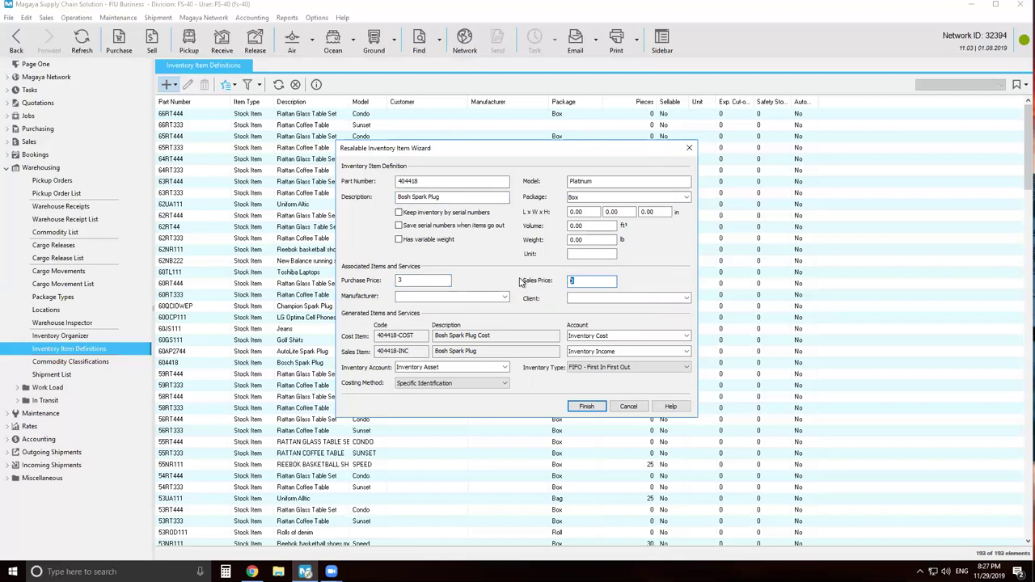
{"action": "type", "text": "5"}
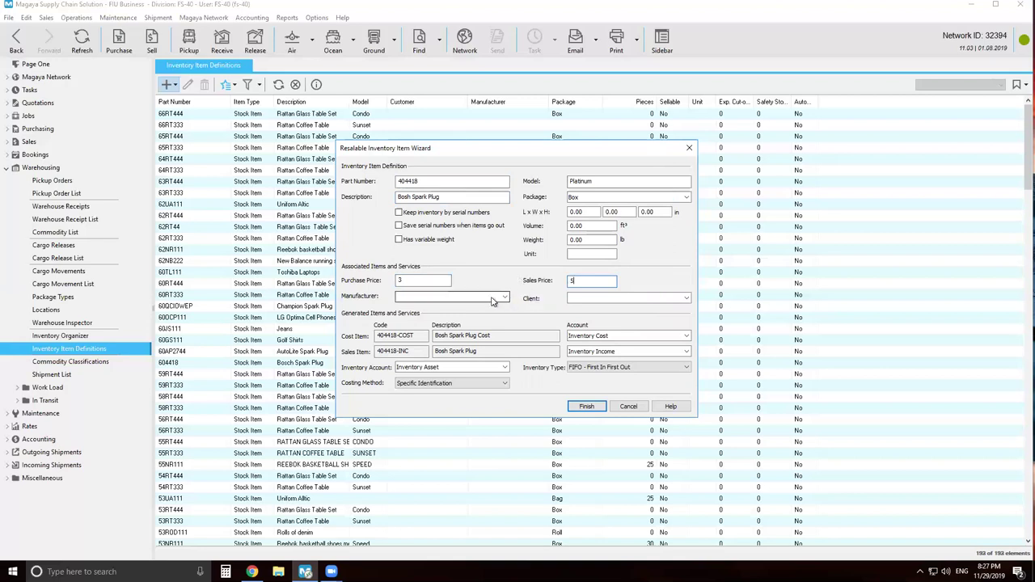
Step: Create a new vendor named Bosch as the manufacturer of item 404418
{"action": "left_click", "coordinate": [503, 298]}
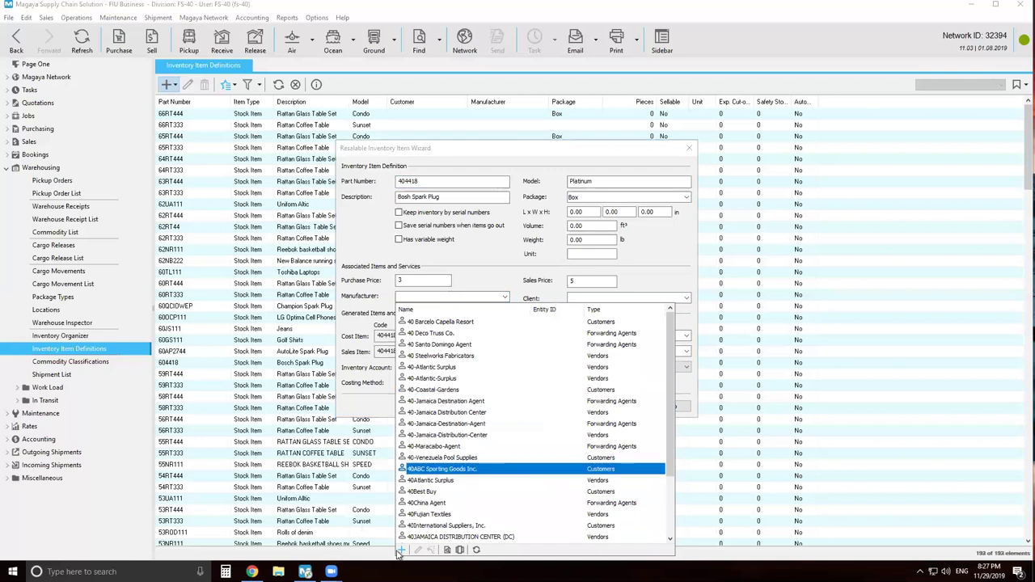
{"action": "left_click", "coordinate": [402, 550]}
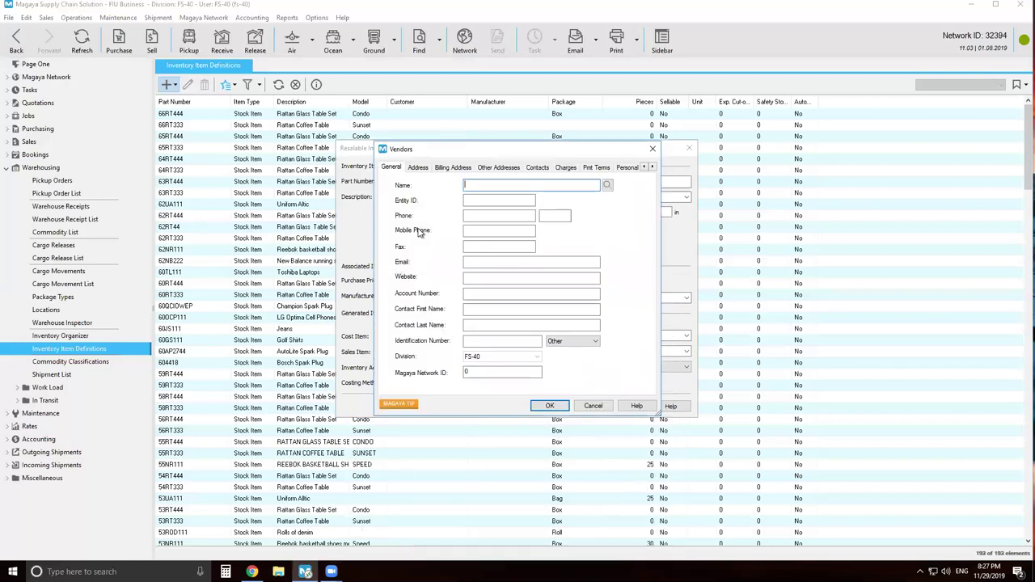
{"action": "type", "text": "Bosch"}
{"action": "left_click", "coordinate": [549, 406]}
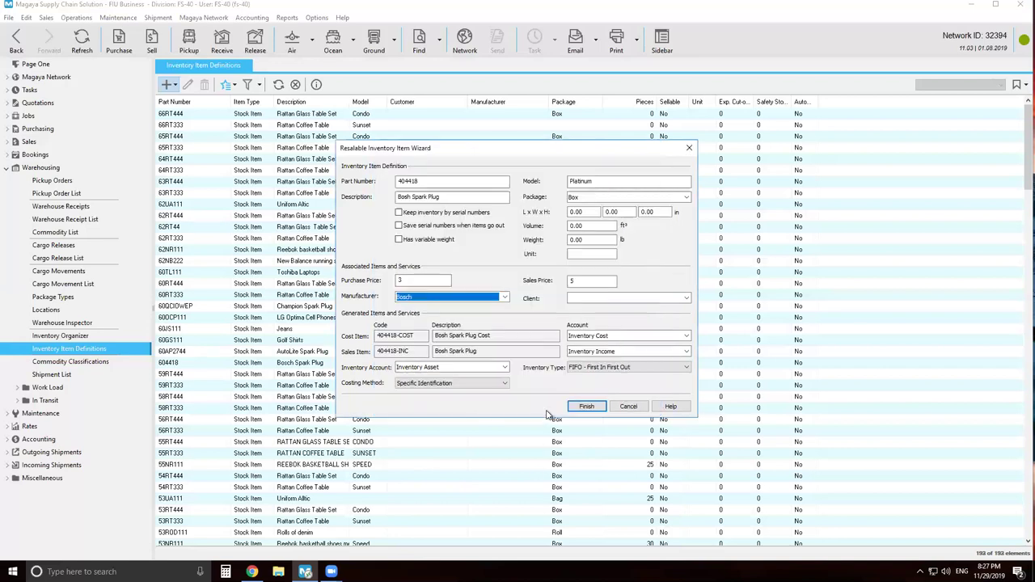
Step: Set item 404418's dimensions to 2 x 2 x 4 in and its weight to 0.5 lb
{"action": "left_click", "coordinate": [578, 211]}
{"action": "type", "text": "2"}
{"action": "key", "text": "Tab"}
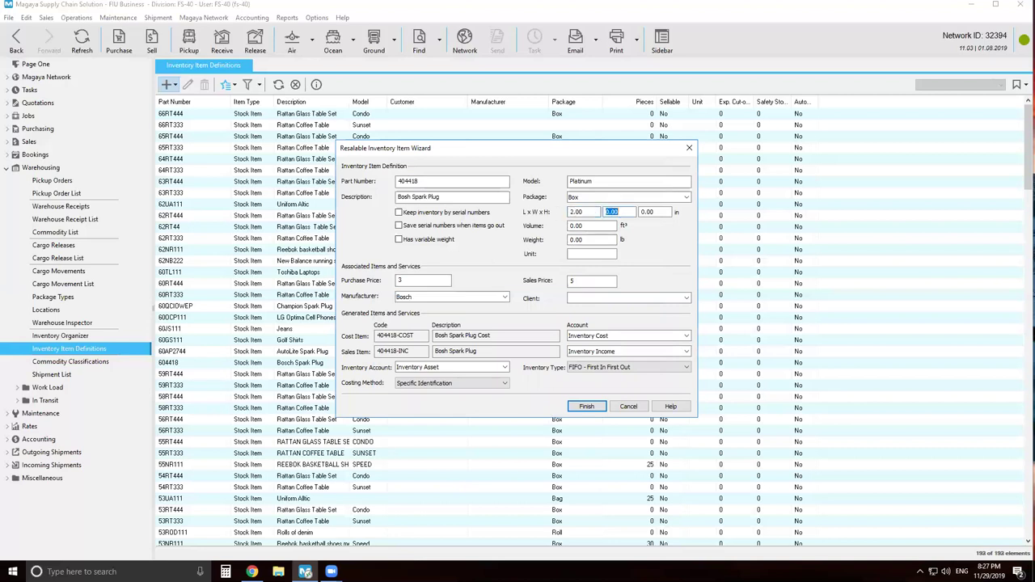
{"action": "type", "text": "2"}
{"action": "key", "text": "Tab"}
{"action": "type", "text": "4"}
{"action": "key", "text": "Tab"}
{"action": "type", "text": "0.5"}
{"action": "left_click", "coordinate": [573, 255]}
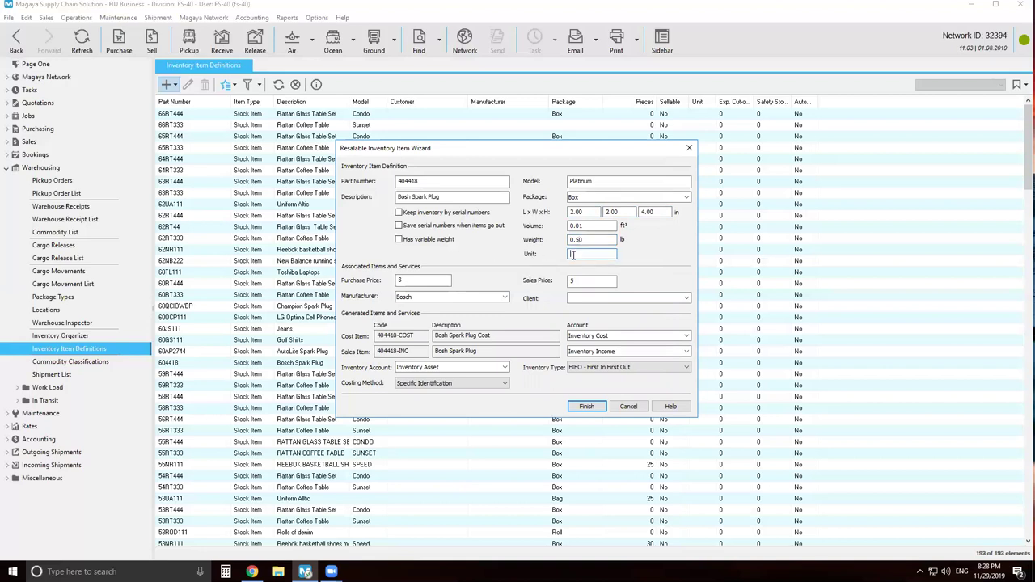
Step: Save item 404418 and start another resalable inventory item with part number 40AP2744 and model Platinum
{"action": "left_click", "coordinate": [586, 408]}
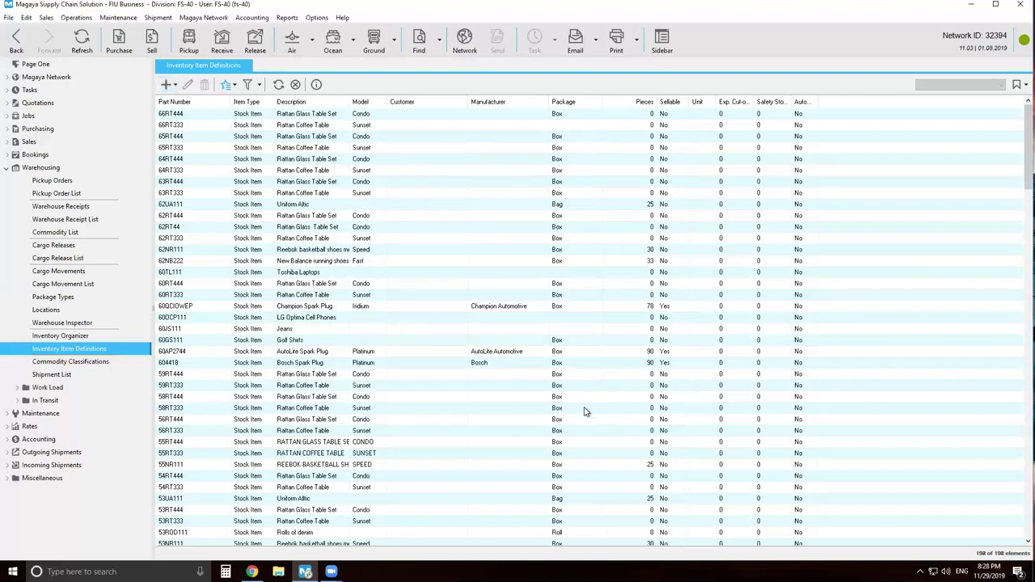
{"action": "left_click", "coordinate": [174, 85]}
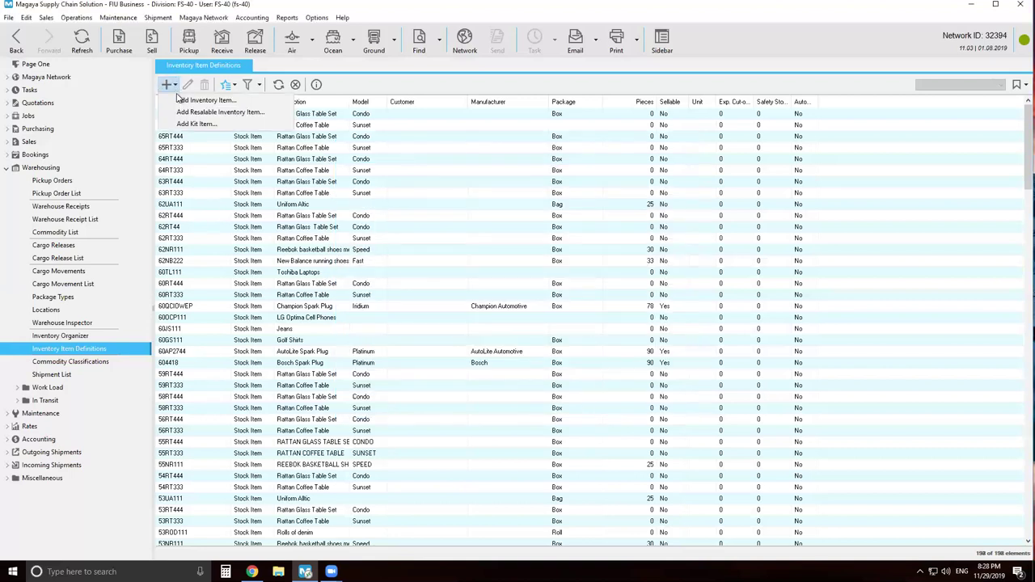
{"action": "left_click", "coordinate": [188, 113]}
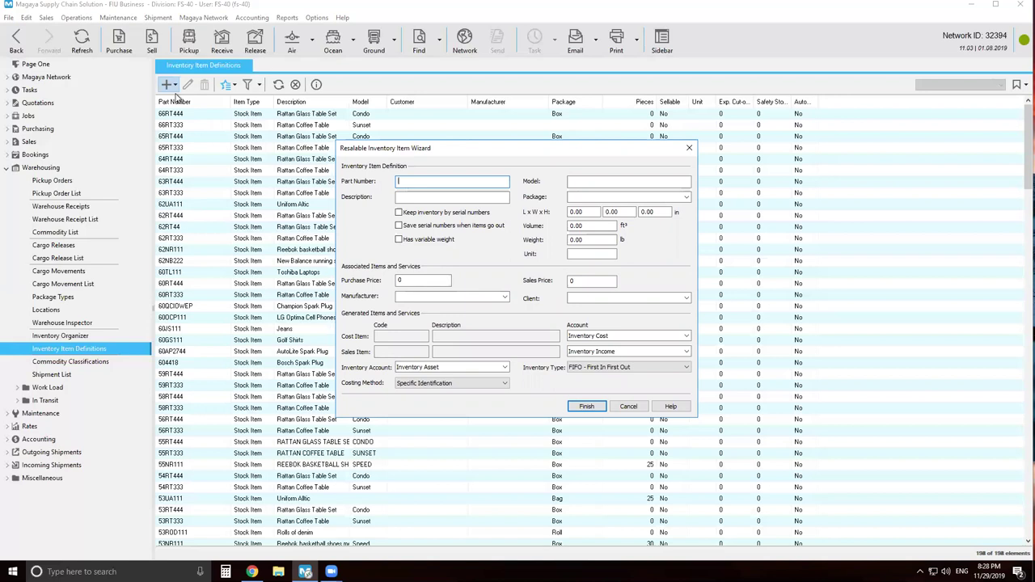
{"action": "type", "text": "40AP2744"}
{"action": "key", "text": "Tab"}
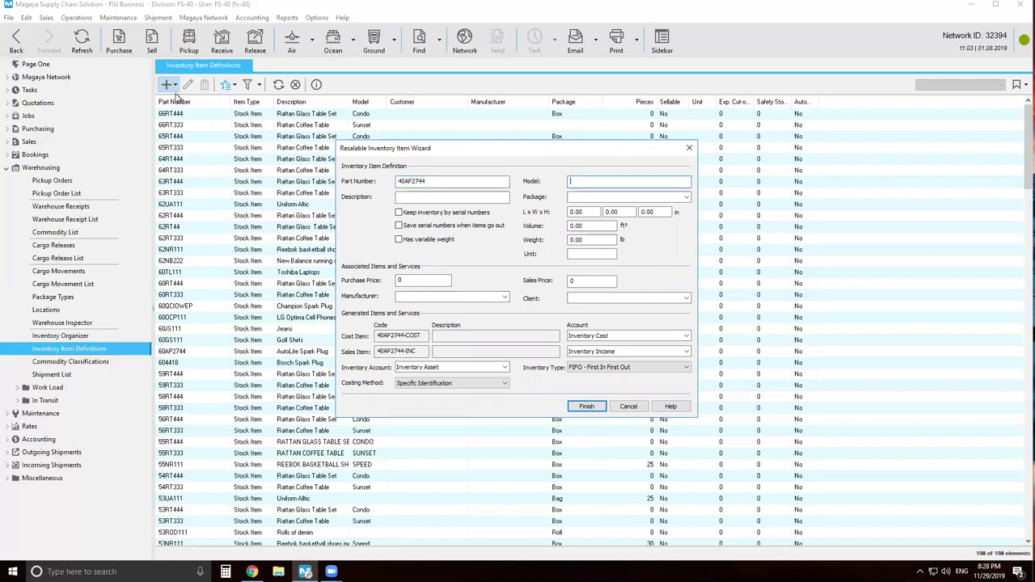
{"action": "type", "text": "Platinum"}
{"action": "key", "text": "Tab"}
Step: Give item 40AP2744 the description AutoLite Spark Plug and the package type Box
{"action": "type", "text": "Auto"}
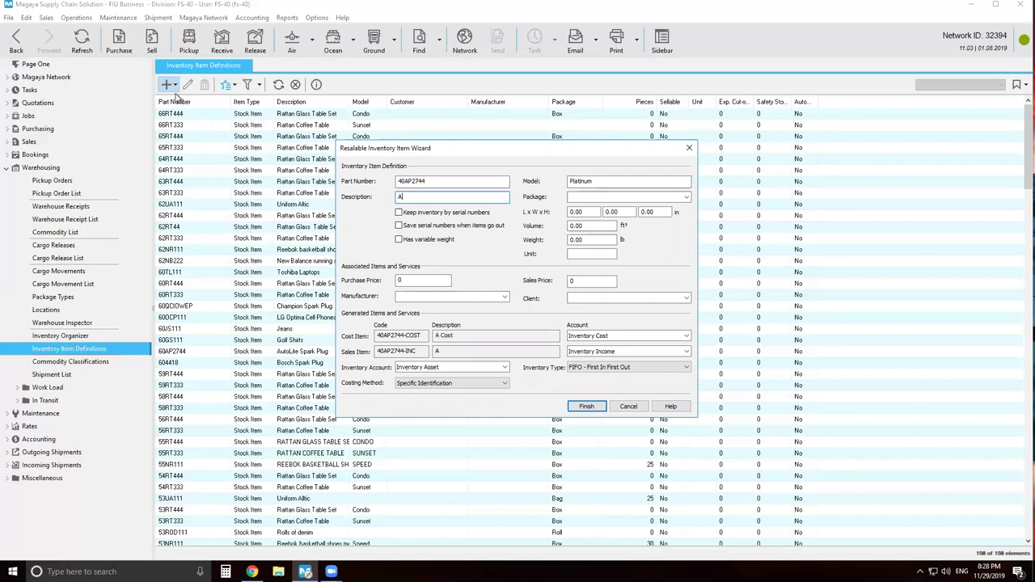
{"action": "key", "text": "BackSpace"}
{"action": "type", "text": "Lite Spark Plug"}
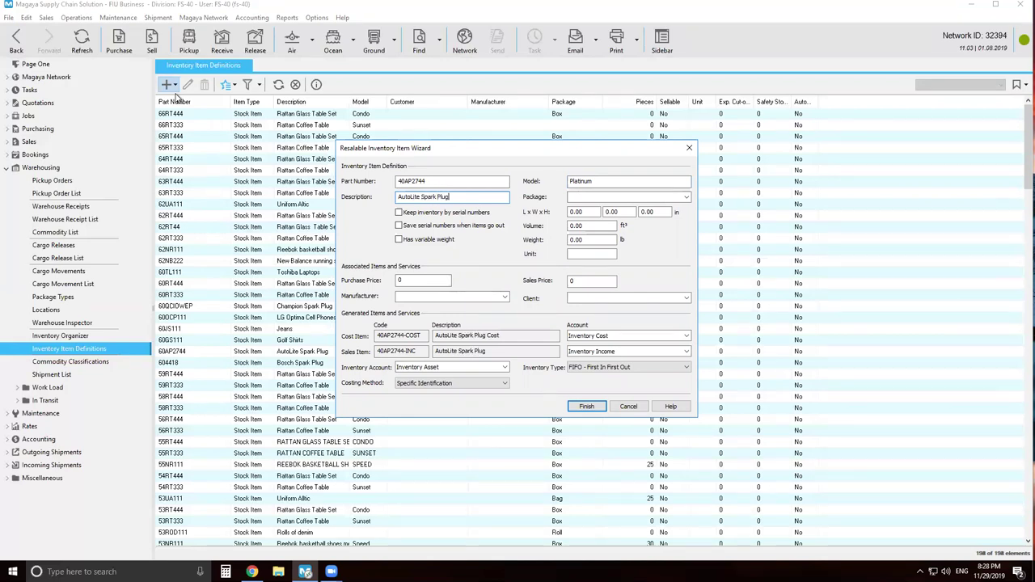
{"action": "left_click", "coordinate": [572, 201]}
{"action": "type", "text": "Box"}
{"action": "left_click", "coordinate": [587, 302]}
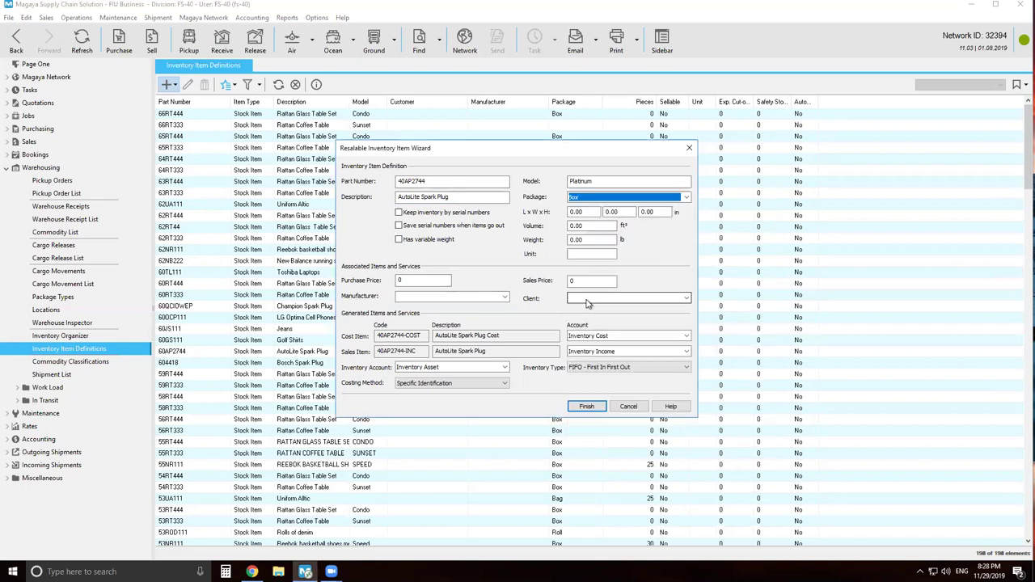
Step: Set item 40AP2744's purchase price to 1 and its sales price to 2
{"action": "left_click", "coordinate": [409, 282]}
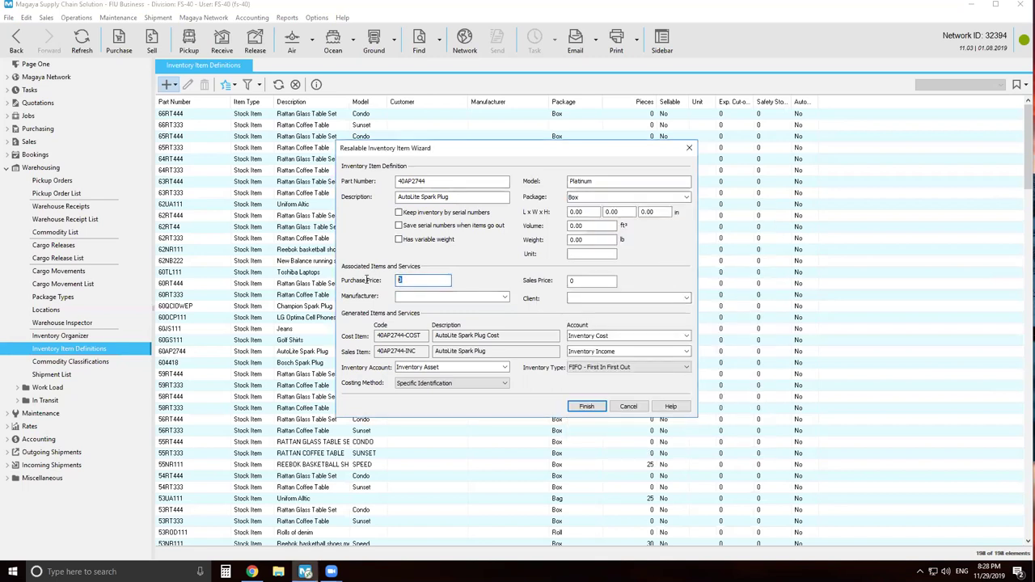
{"action": "type", "text": "1"}
{"action": "key", "text": "Tab"}
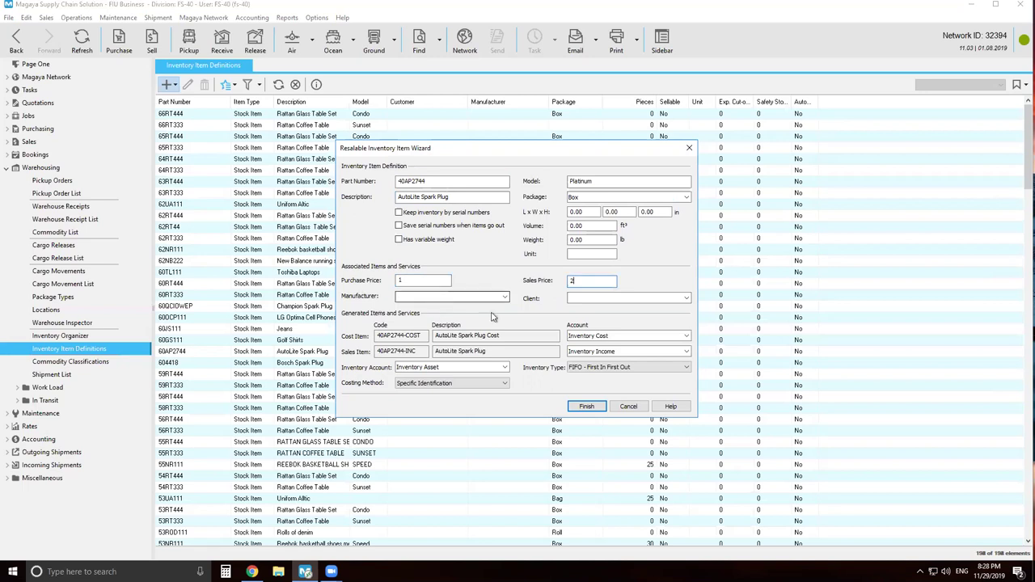
Step: Create a new vendor named AutoLite Automotive as the manufacturer of item 40AP2744
{"action": "left_click", "coordinate": [504, 298]}
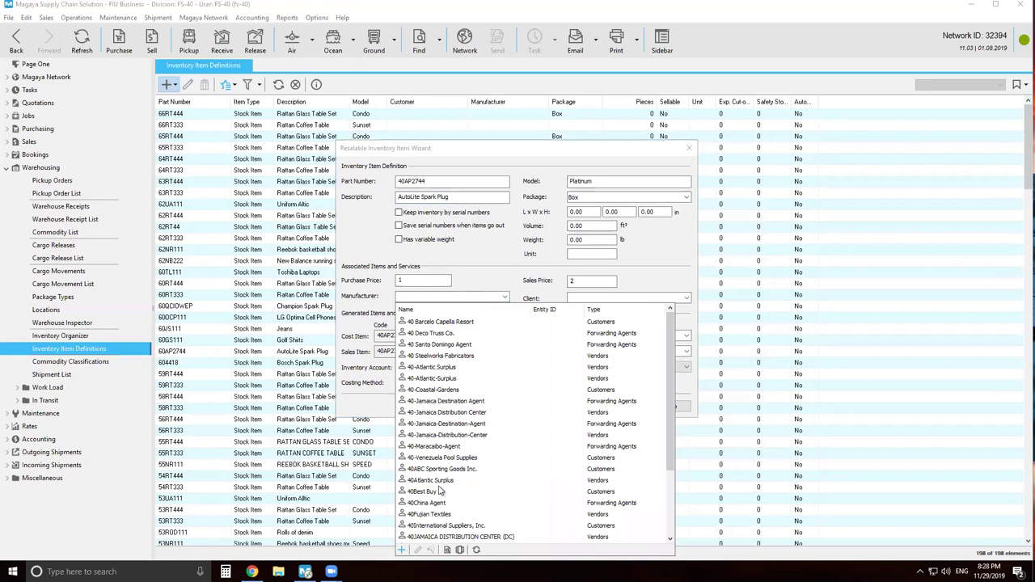
{"action": "left_click", "coordinate": [402, 550]}
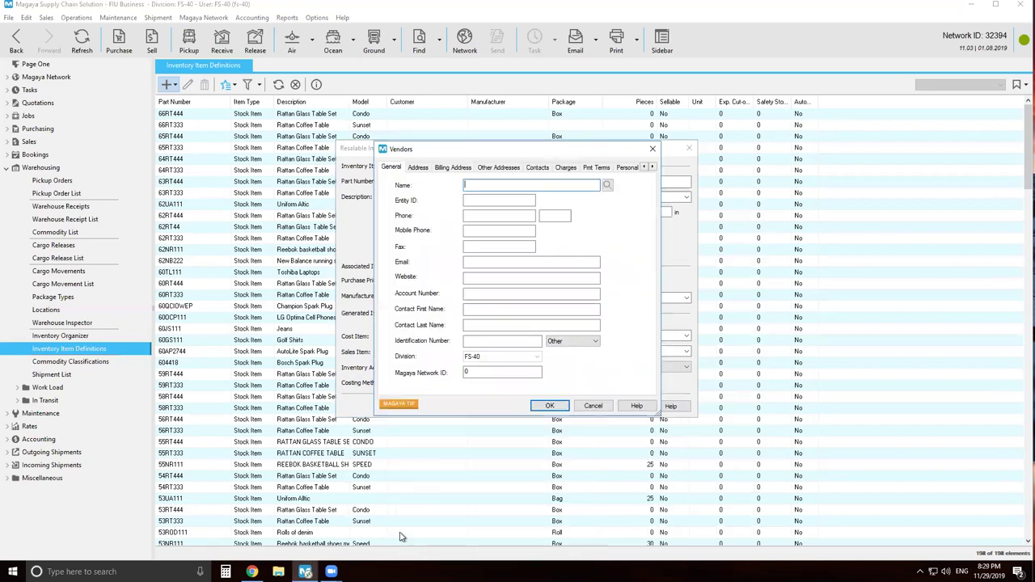
{"action": "type", "text": "AutoLite Automotive"}
{"action": "left_click", "coordinate": [544, 406]}
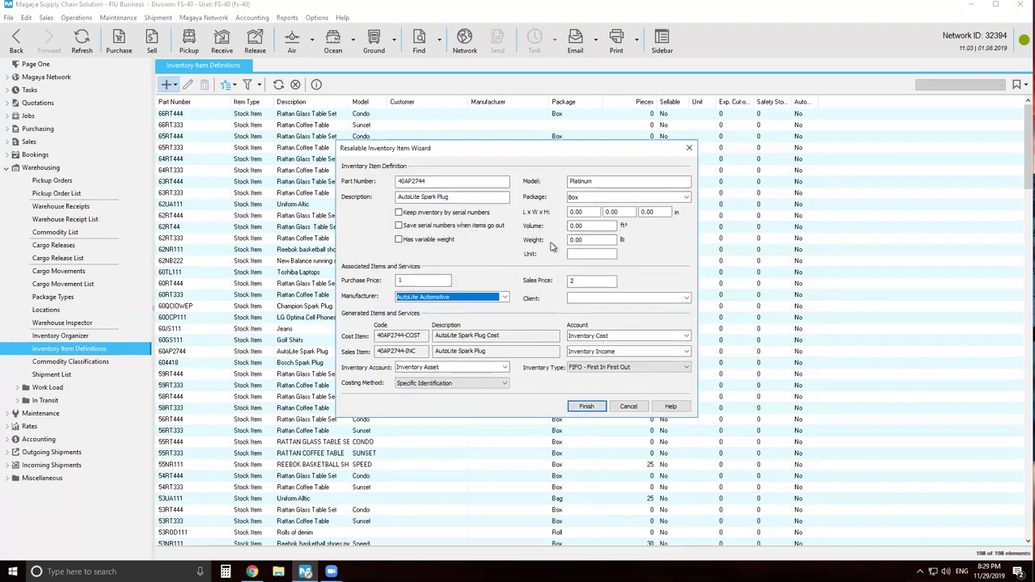
Step: Set item 40AP2744's dimensions to 2 x 2 x 4 in and its weight to 0.5 lb, and save the item
{"action": "left_click", "coordinate": [584, 211]}
{"action": "double_click", "coordinate": [584, 211]}
{"action": "type", "text": "2"}
{"action": "key", "text": "Tab"}
{"action": "type", "text": "2"}
{"action": "key", "text": "Tab"}
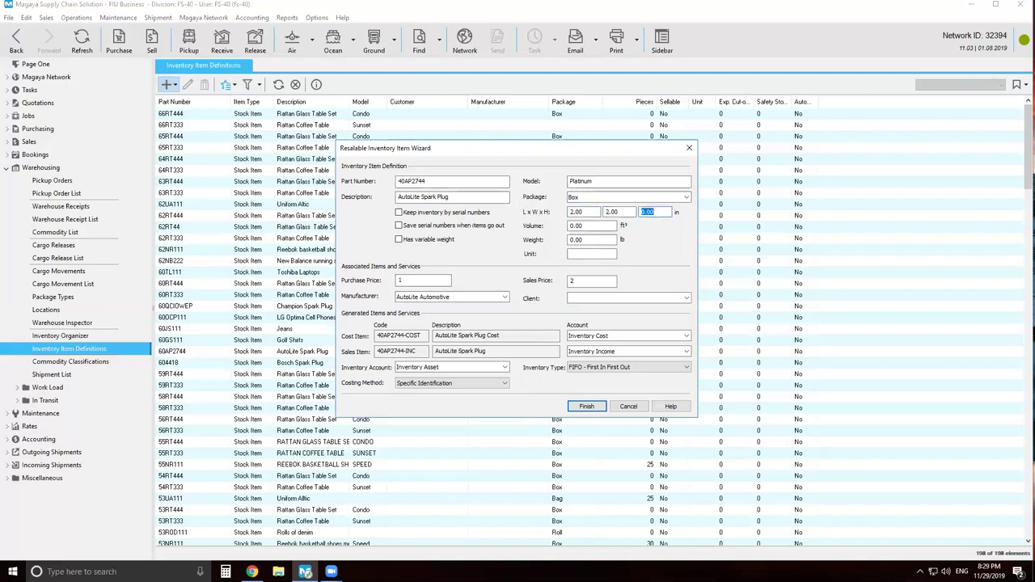
{"action": "type", "text": "4"}
{"action": "key", "text": "Tab"}
{"action": "type", "text": "0.5"}
{"action": "left_click", "coordinate": [572, 254]}
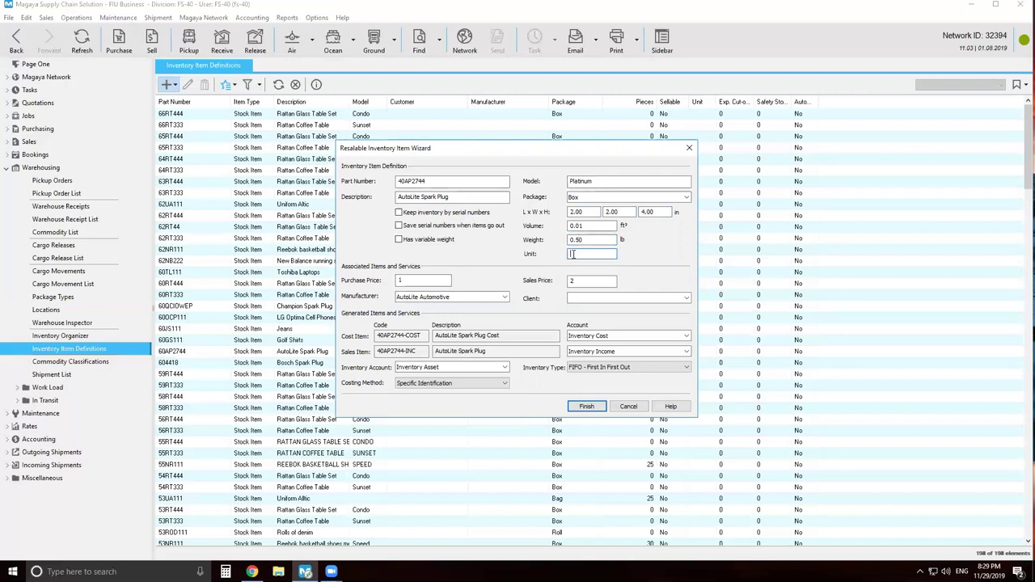
{"action": "left_click", "coordinate": [587, 407]}
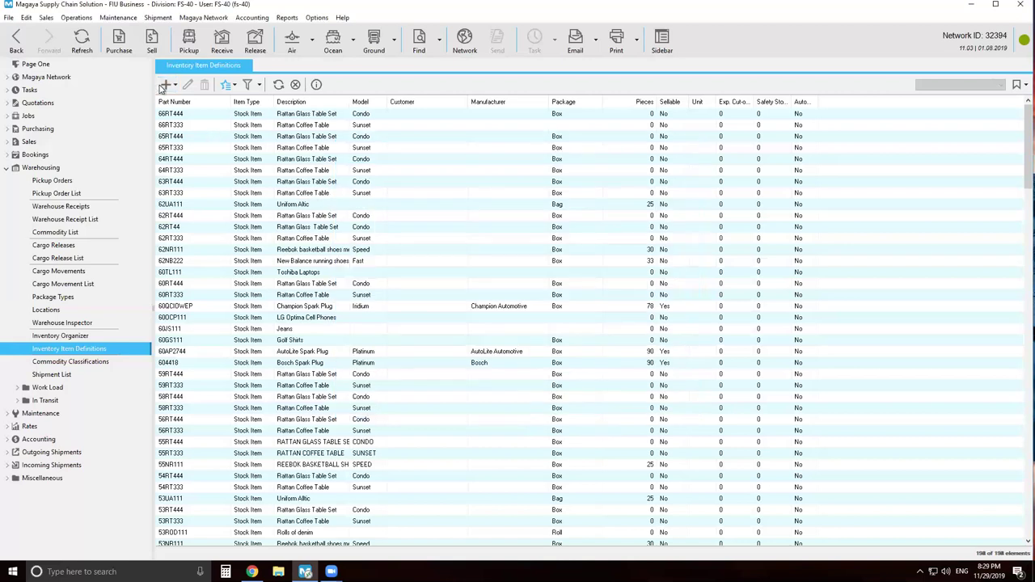
Step: Refresh the item definitions list and review all sections of the Champion Spark Plug item 40QCIOWEP, especially its accounting settings, without editing it
{"action": "left_click", "coordinate": [82, 41]}
{"action": "scroll", "coordinate": [392, 250], "scroll_direction": "down", "scroll_amount": 15}
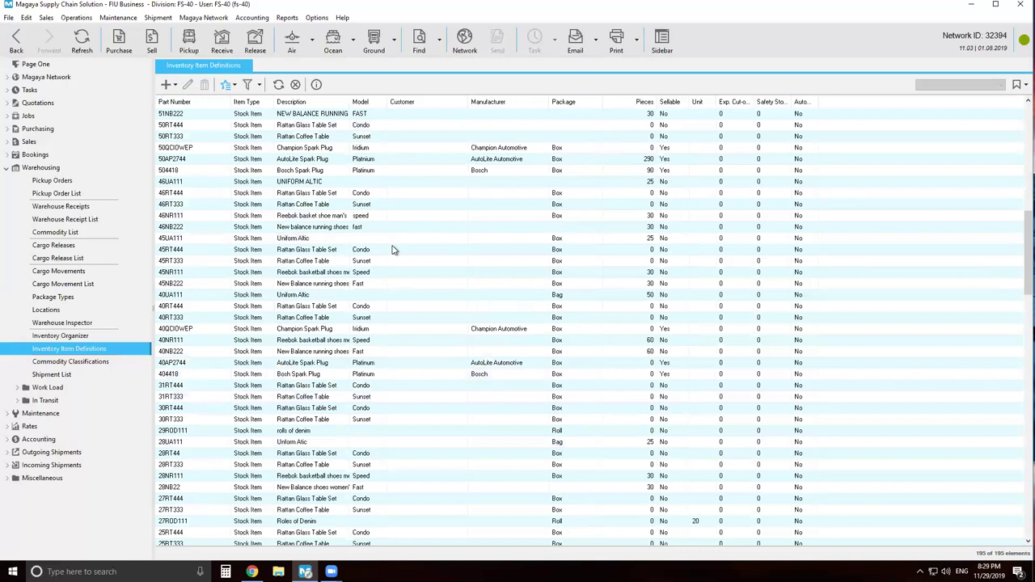
{"action": "double_click", "coordinate": [167, 332]}
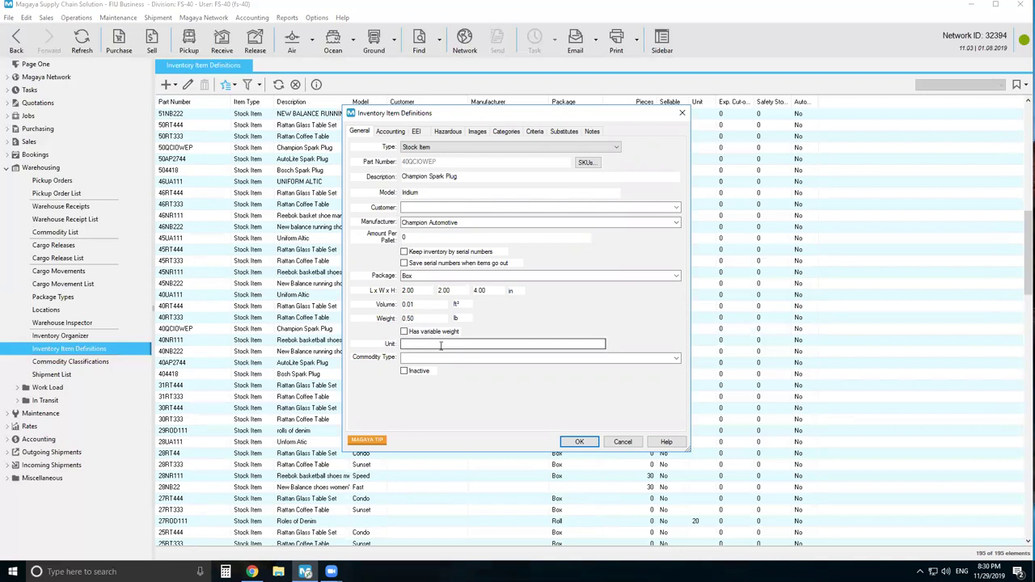
{"action": "left_click", "coordinate": [385, 133]}
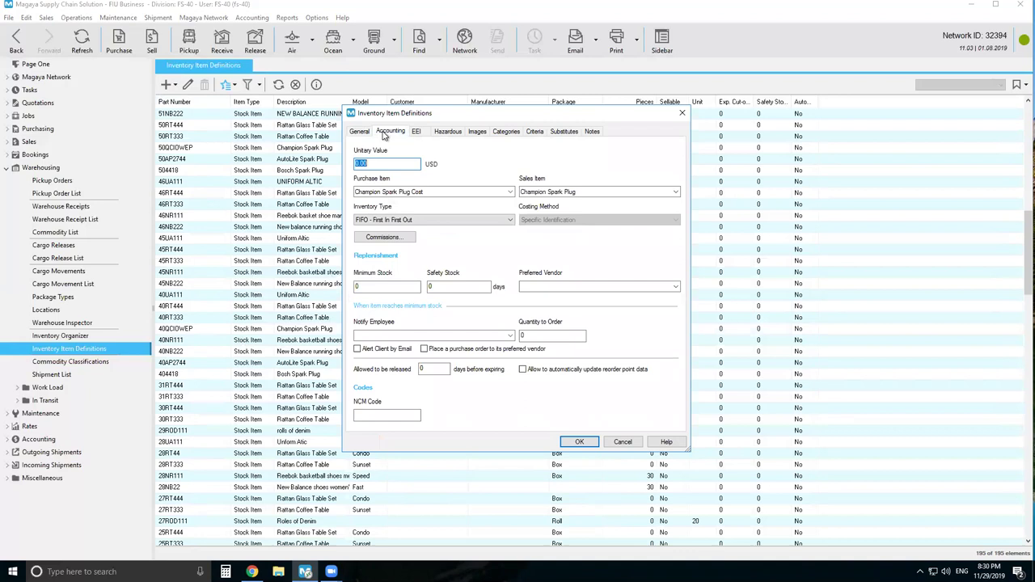
{"action": "left_click", "coordinate": [416, 131]}
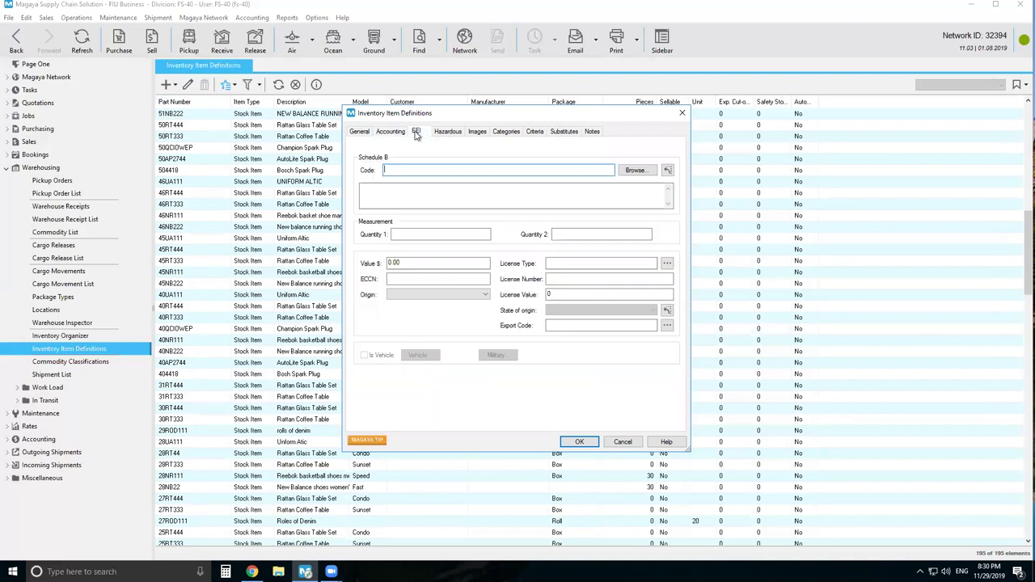
{"action": "left_click", "coordinate": [451, 135]}
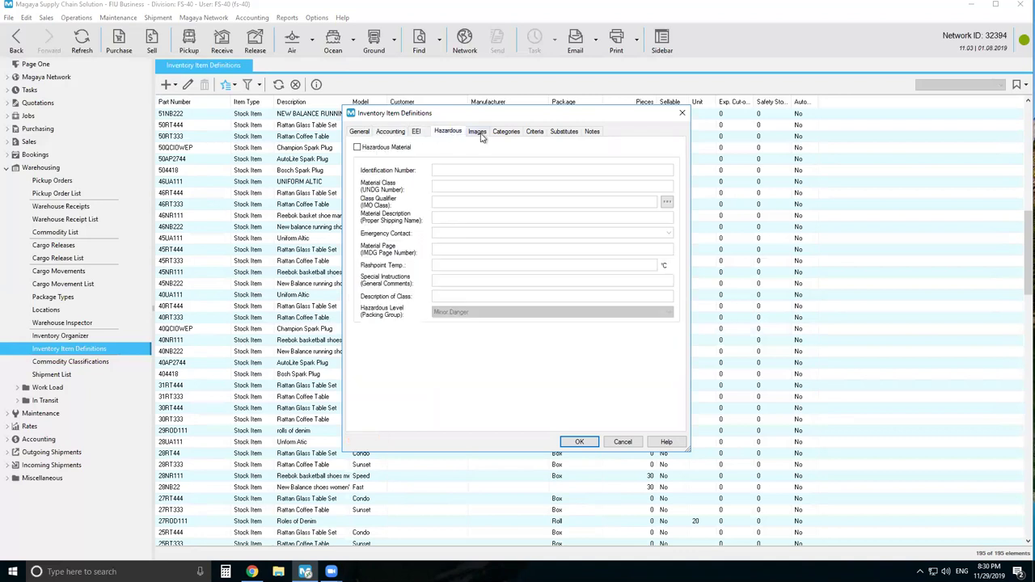
{"action": "left_click", "coordinate": [479, 134]}
{"action": "left_click", "coordinate": [506, 133]}
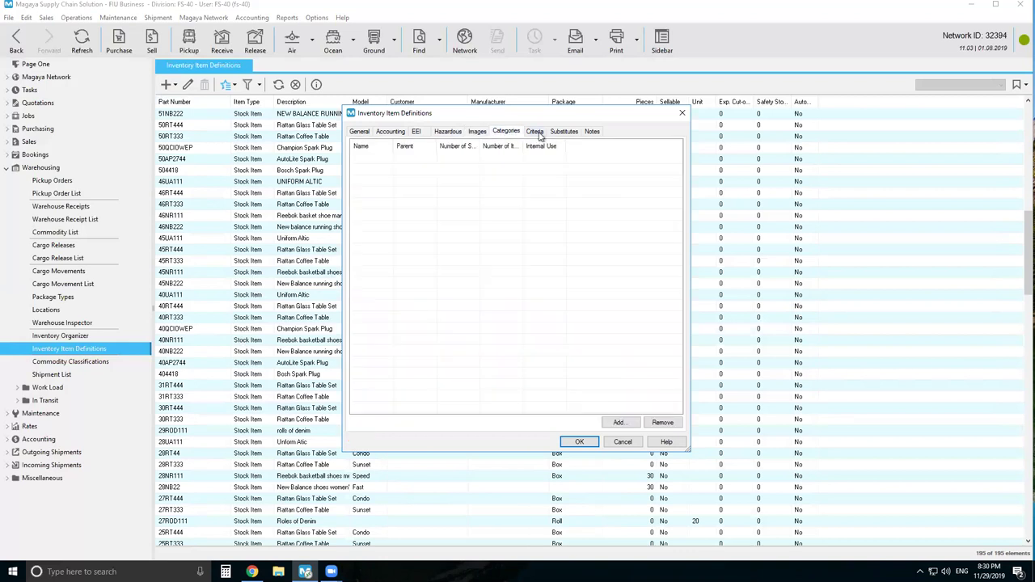
{"action": "left_click", "coordinate": [536, 132]}
{"action": "left_click", "coordinate": [563, 131]}
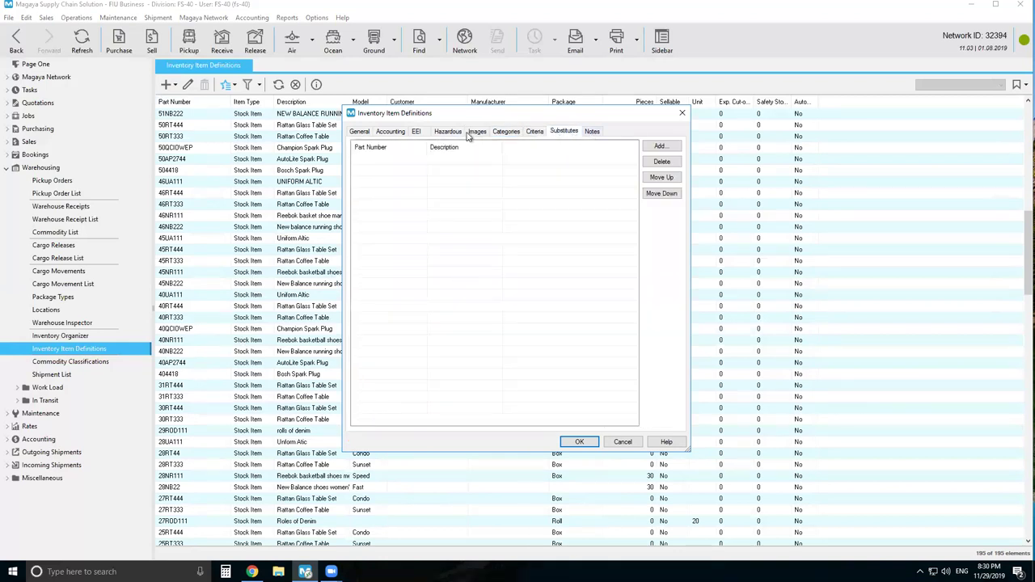
{"action": "left_click", "coordinate": [593, 131]}
{"action": "left_click", "coordinate": [361, 132]}
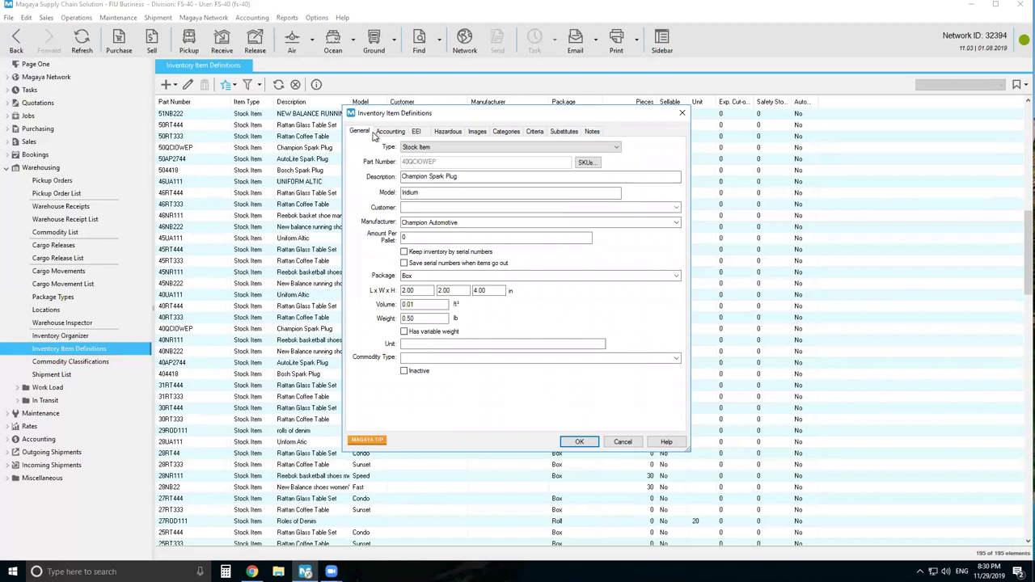
{"action": "left_click", "coordinate": [387, 132]}
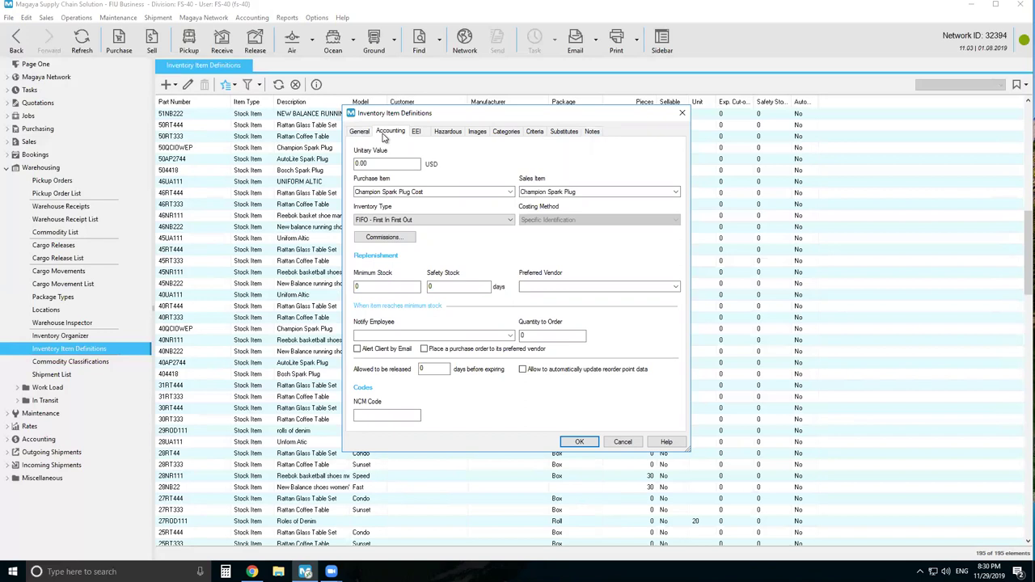
{"action": "left_click", "coordinate": [622, 442]}
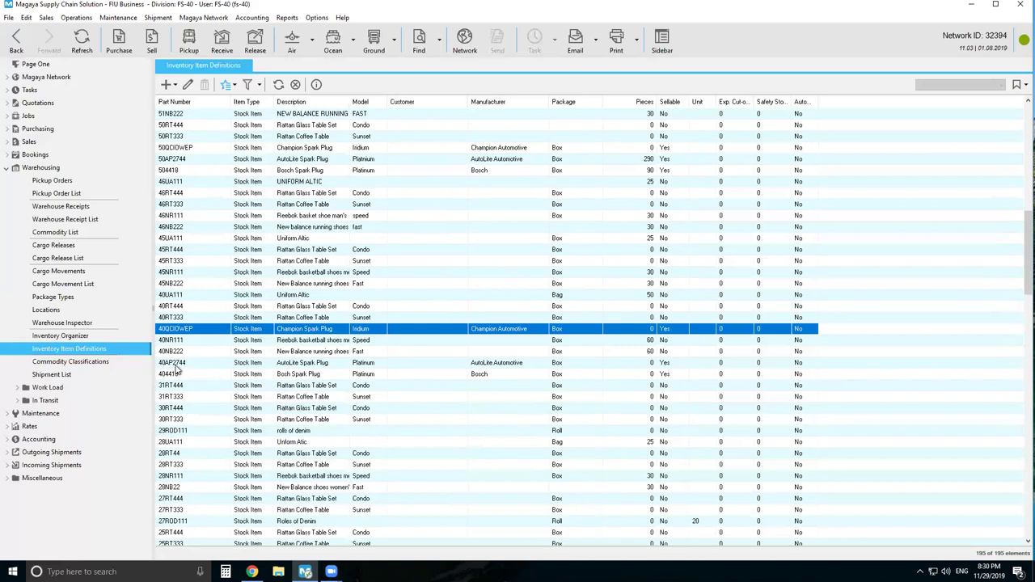
Step: Review all sections of item 404418's definition, including its accounting settings and SKU codes
{"action": "double_click", "coordinate": [169, 375]}
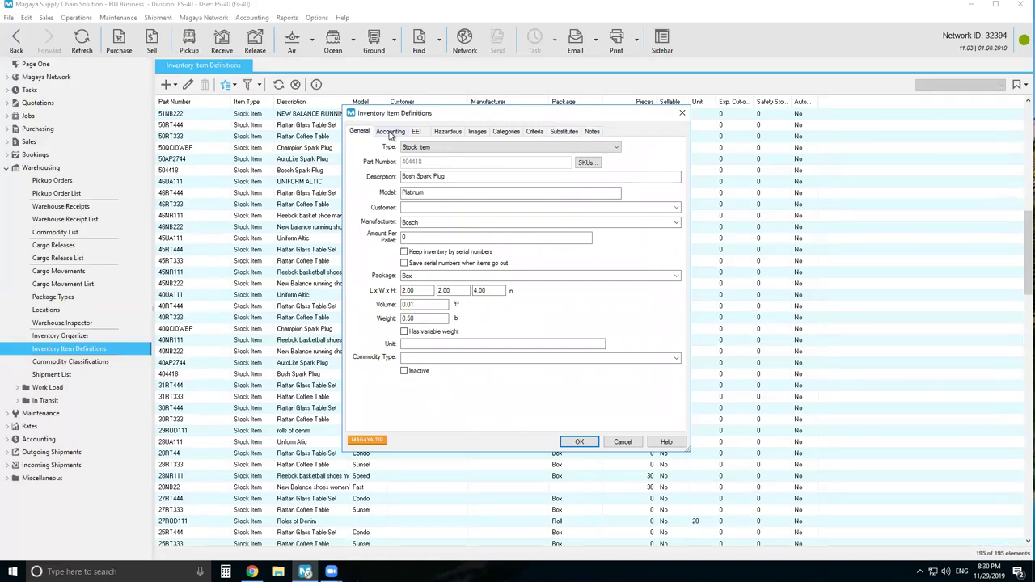
{"action": "left_click", "coordinate": [389, 133]}
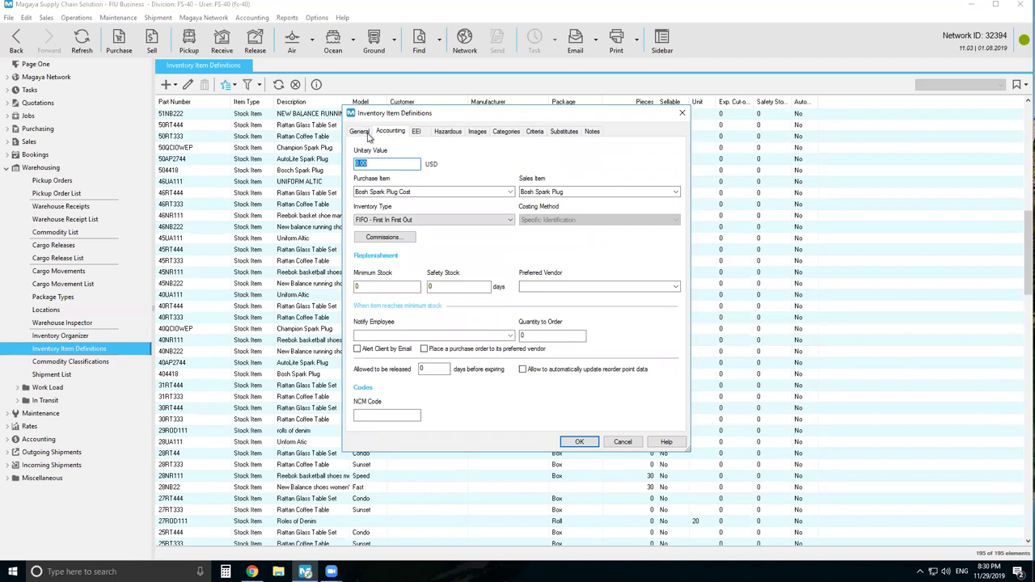
{"action": "left_click", "coordinate": [364, 134]}
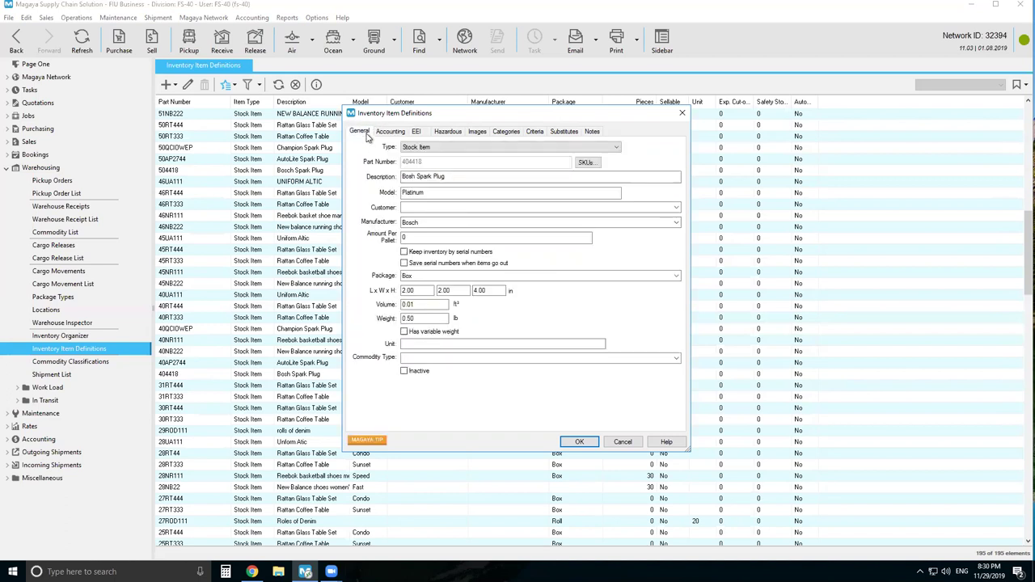
{"action": "left_click", "coordinate": [390, 133]}
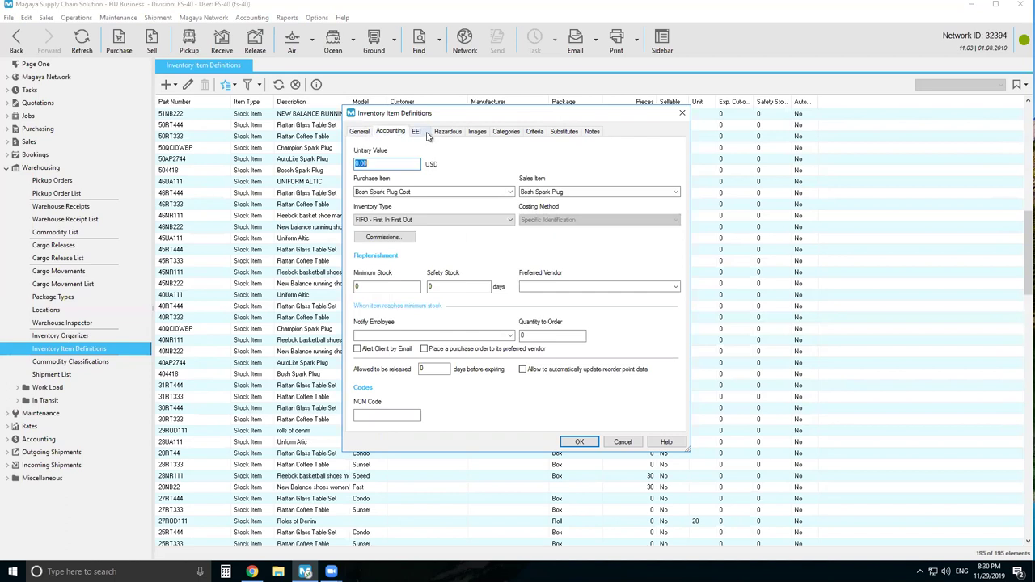
{"action": "left_click", "coordinate": [419, 133]}
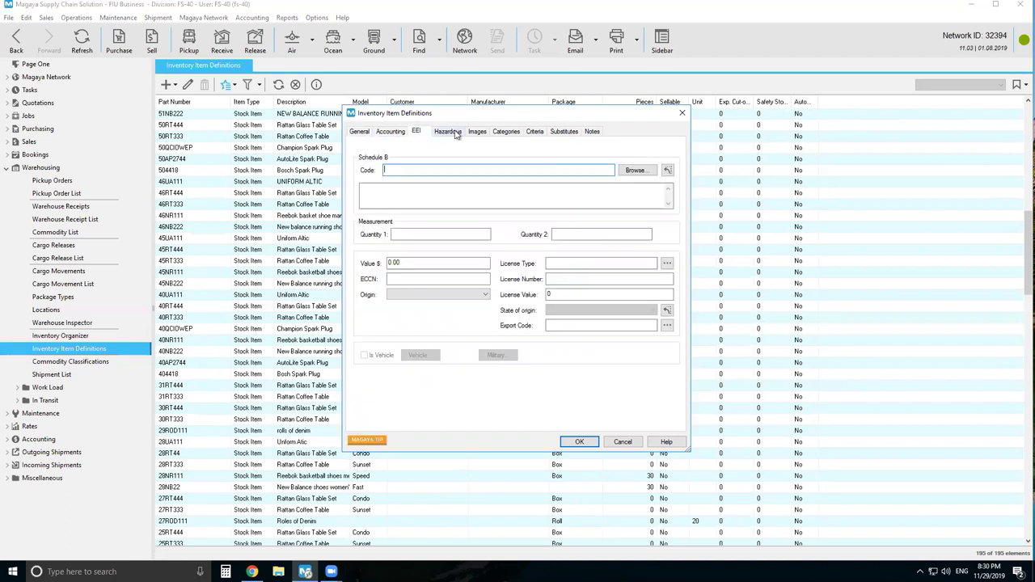
{"action": "left_click", "coordinate": [447, 132]}
{"action": "left_click", "coordinate": [478, 132]}
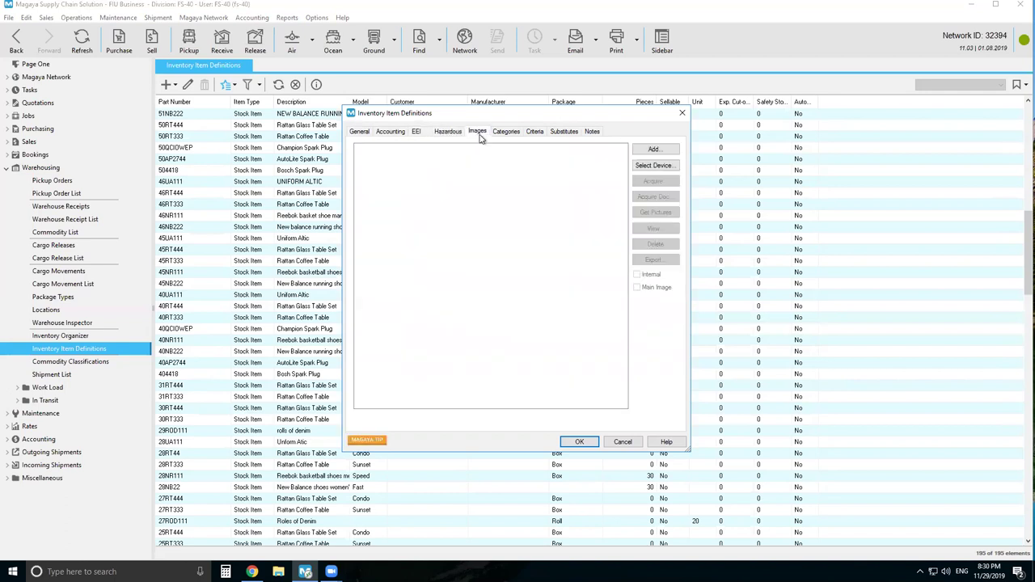
{"action": "left_click", "coordinate": [504, 132]}
{"action": "left_click", "coordinate": [534, 133]}
{"action": "left_click", "coordinate": [564, 132]}
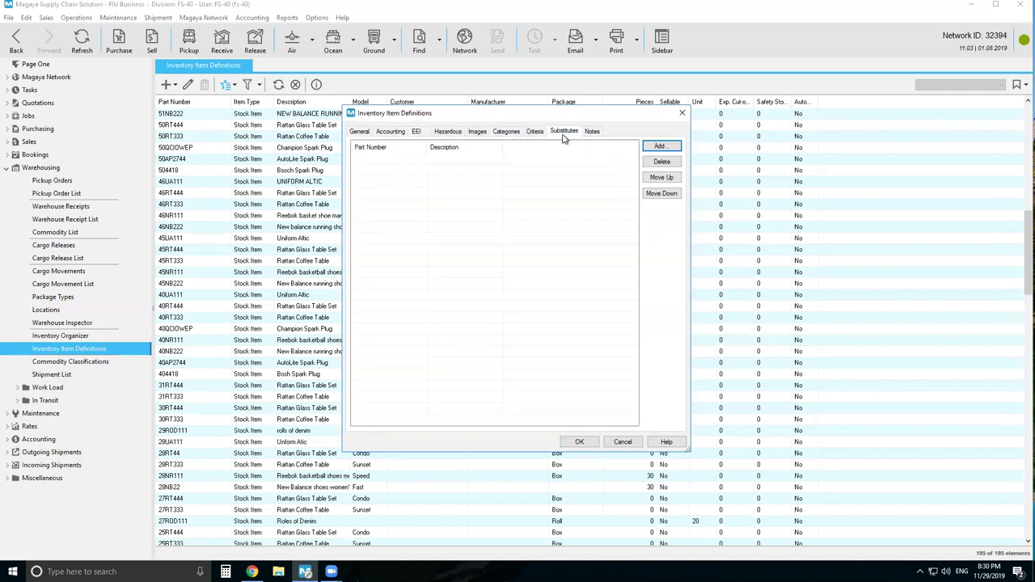
{"action": "left_click", "coordinate": [591, 132]}
{"action": "left_click", "coordinate": [356, 133]}
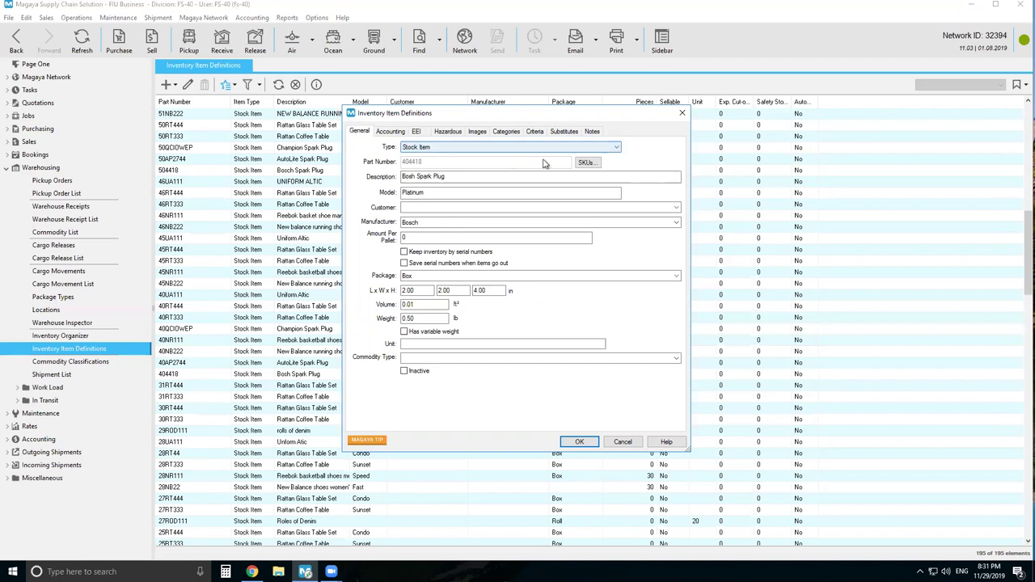
{"action": "left_click", "coordinate": [584, 163]}
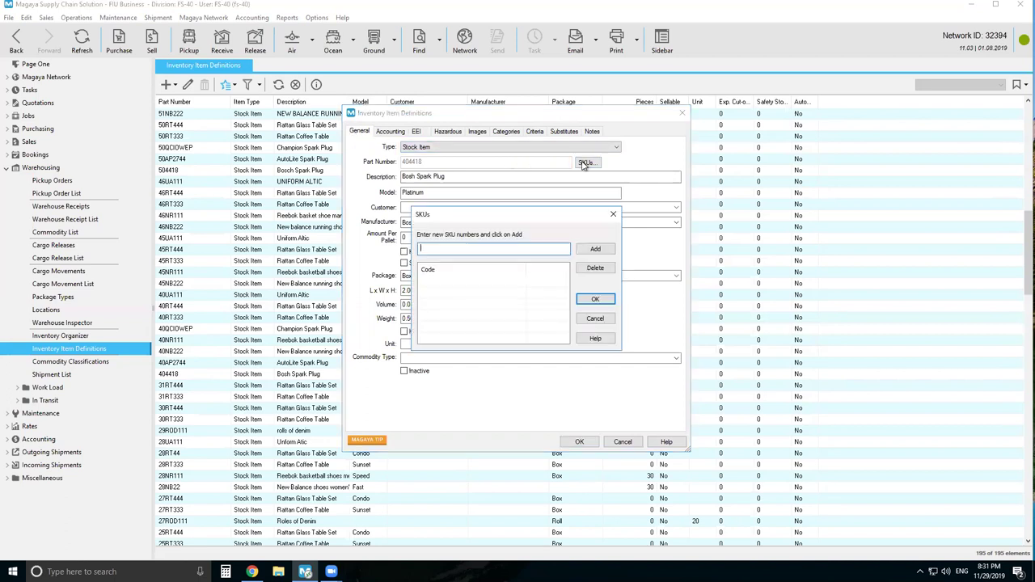
{"action": "left_click", "coordinate": [613, 213]}
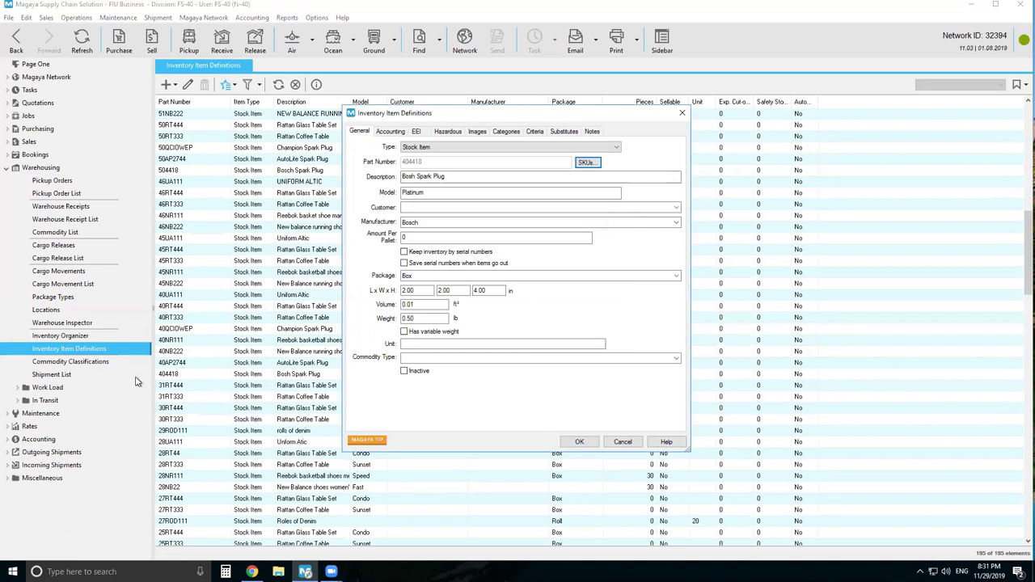
Step: Close item 404418's definition and review item 40AP2744's general details, accounting settings and sales commission without editing them
{"action": "left_click", "coordinate": [621, 443]}
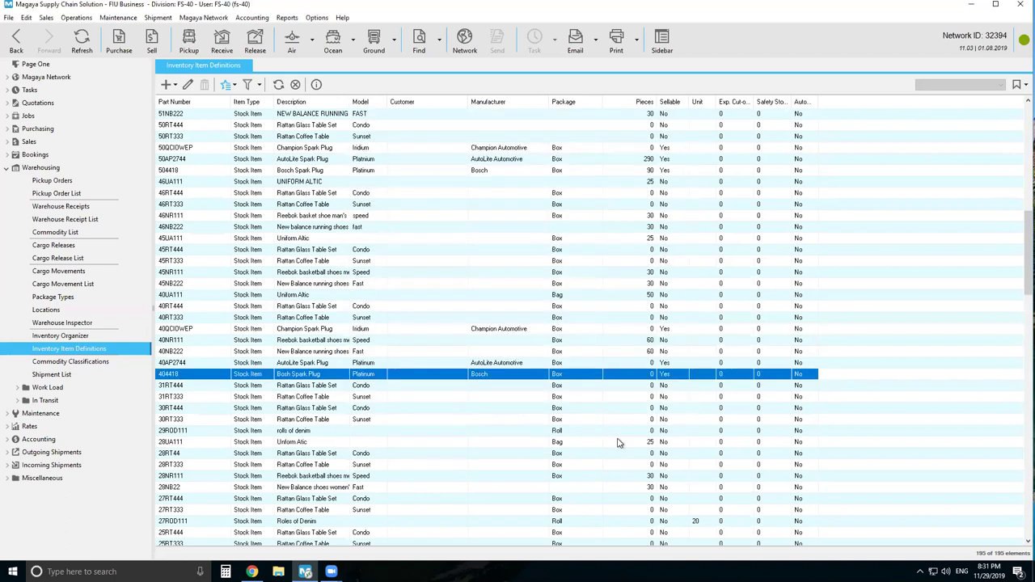
{"action": "double_click", "coordinate": [200, 364]}
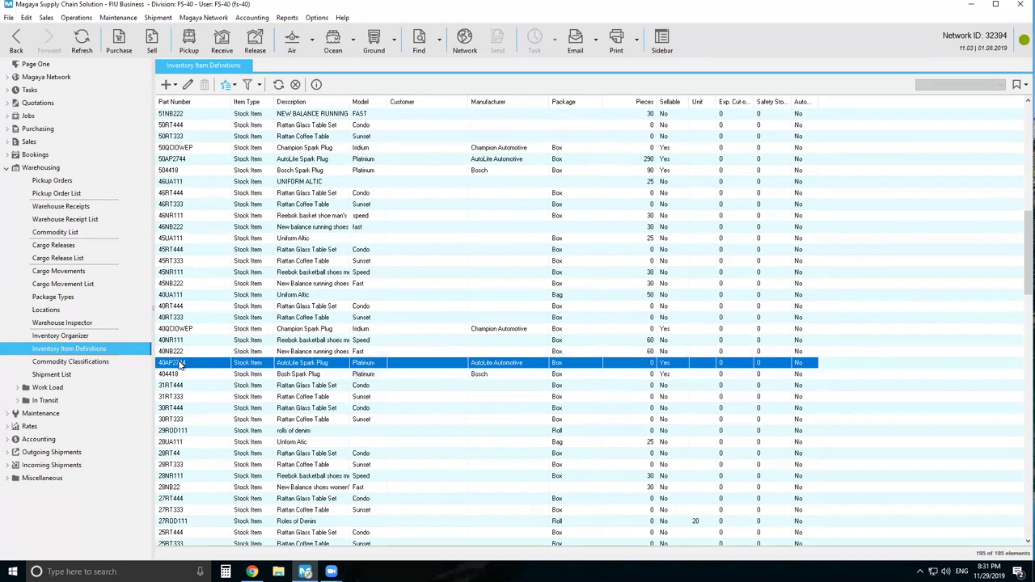
{"action": "left_click", "coordinate": [391, 132]}
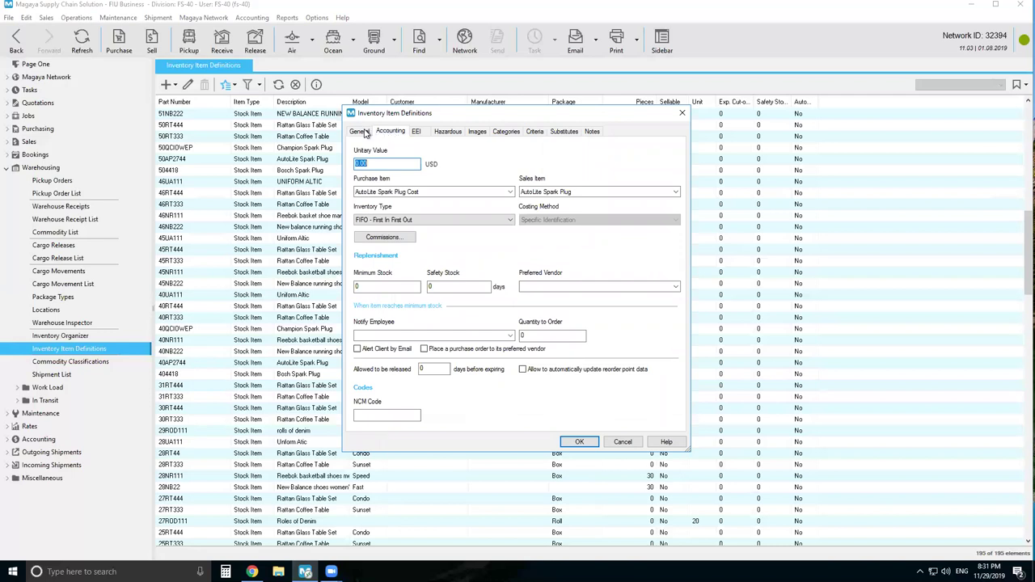
{"action": "left_click", "coordinate": [360, 132]}
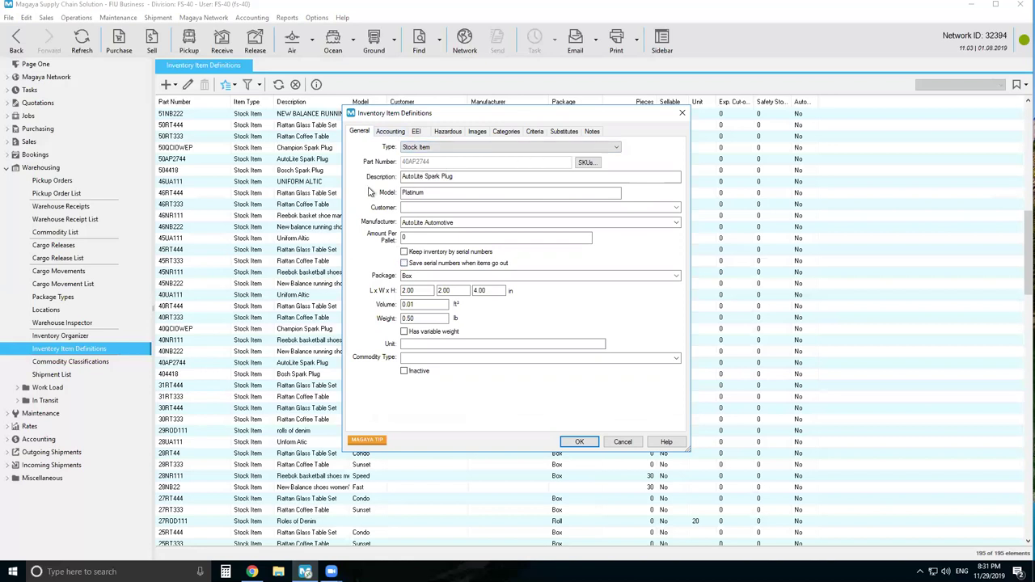
{"action": "left_click", "coordinate": [388, 134]}
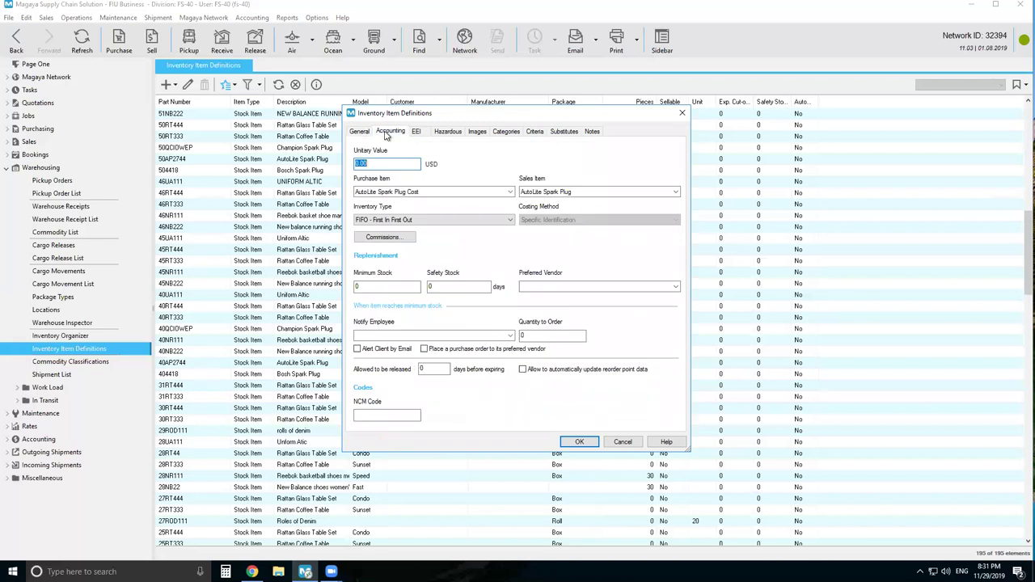
{"action": "left_click", "coordinate": [389, 240]}
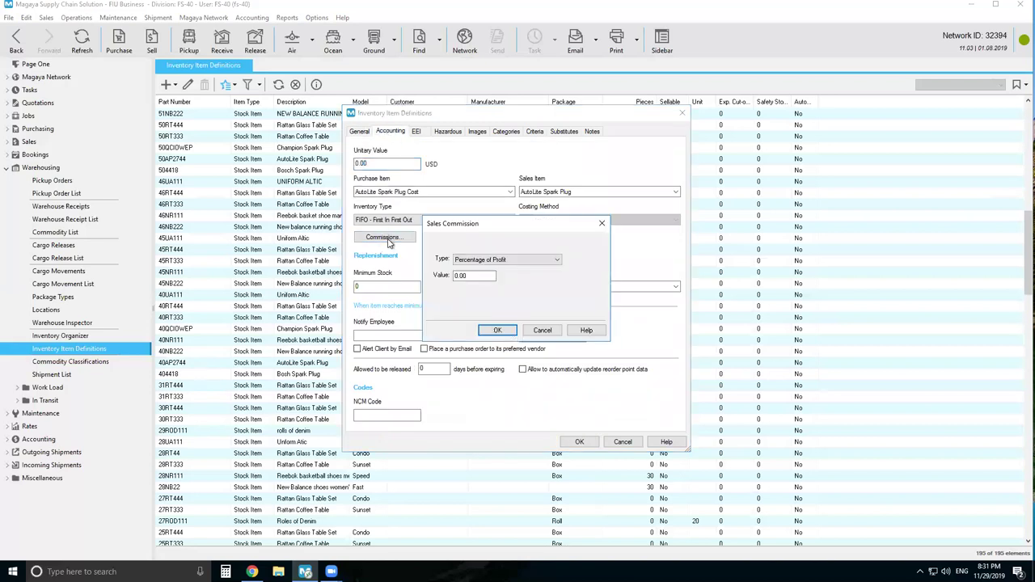
{"action": "left_click", "coordinate": [603, 225]}
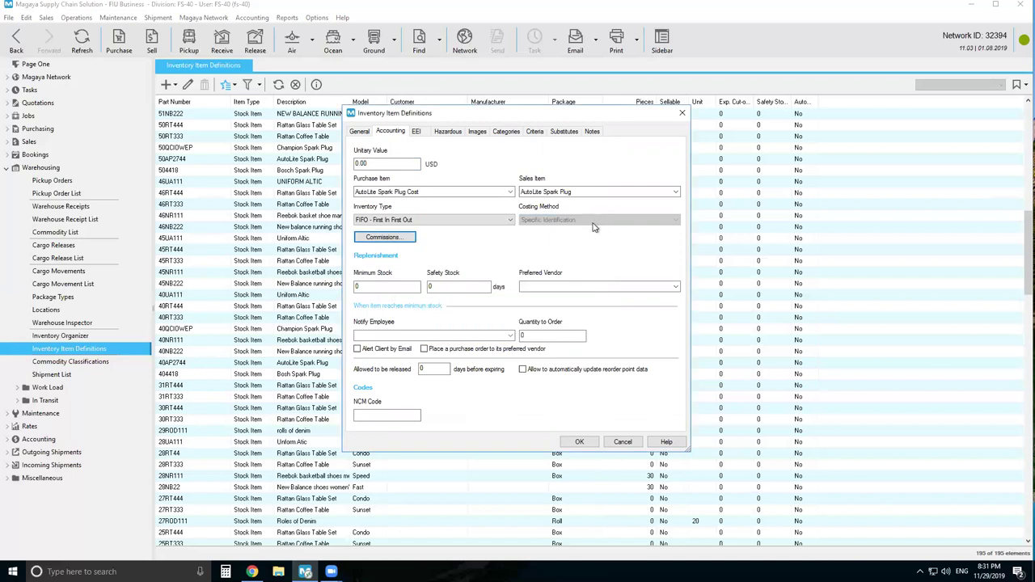
Step: Review item 40AP2744's remaining sections, from EEI and hazardous data to substitutes and notes, and close it without saving
{"action": "left_click", "coordinate": [423, 133]}
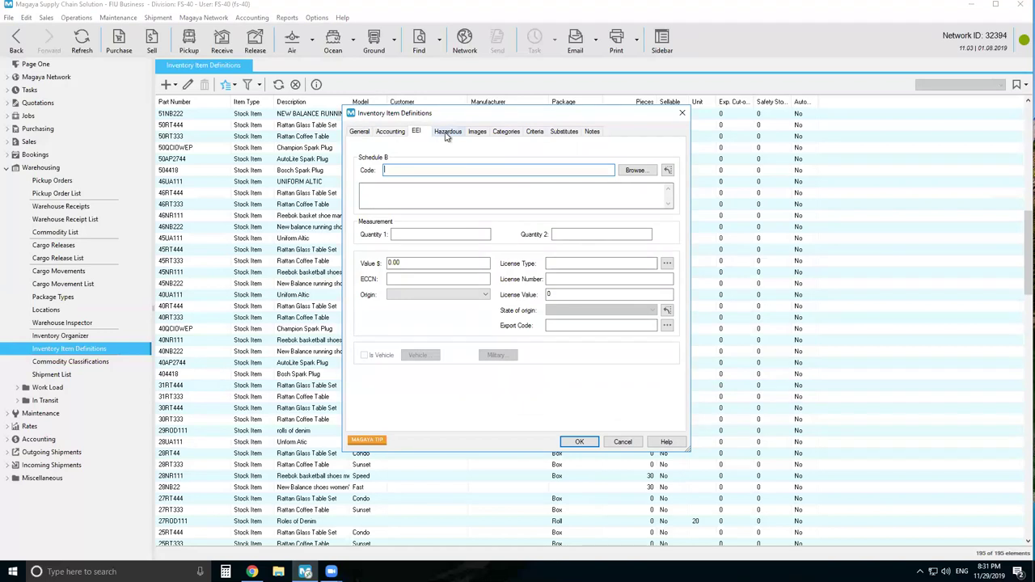
{"action": "left_click", "coordinate": [440, 134]}
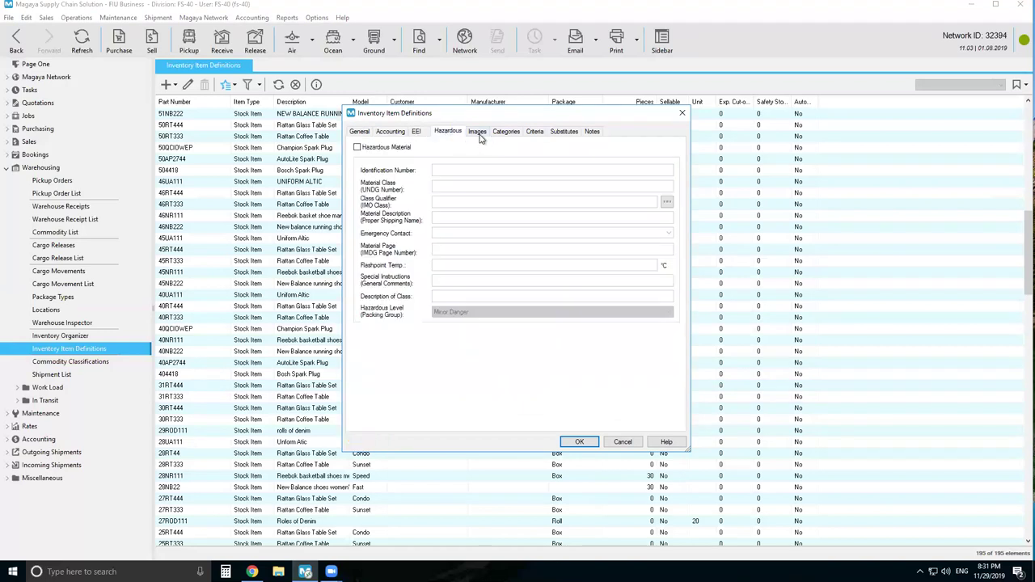
{"action": "left_click", "coordinate": [479, 134]}
{"action": "left_click", "coordinate": [509, 134]}
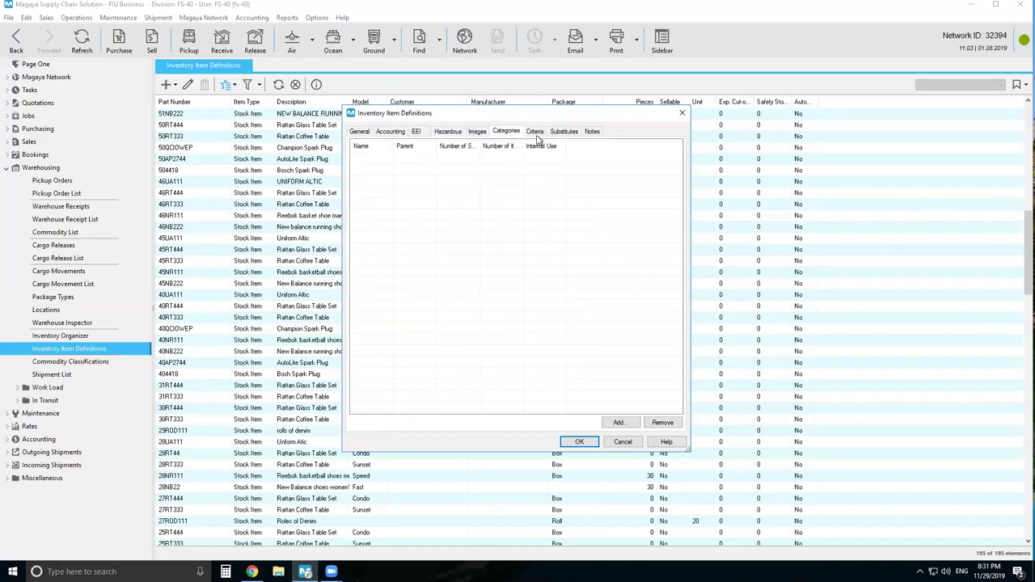
{"action": "left_click", "coordinate": [537, 133]}
{"action": "left_click", "coordinate": [563, 133]}
{"action": "left_click", "coordinate": [593, 132]}
{"action": "left_click", "coordinate": [361, 132]}
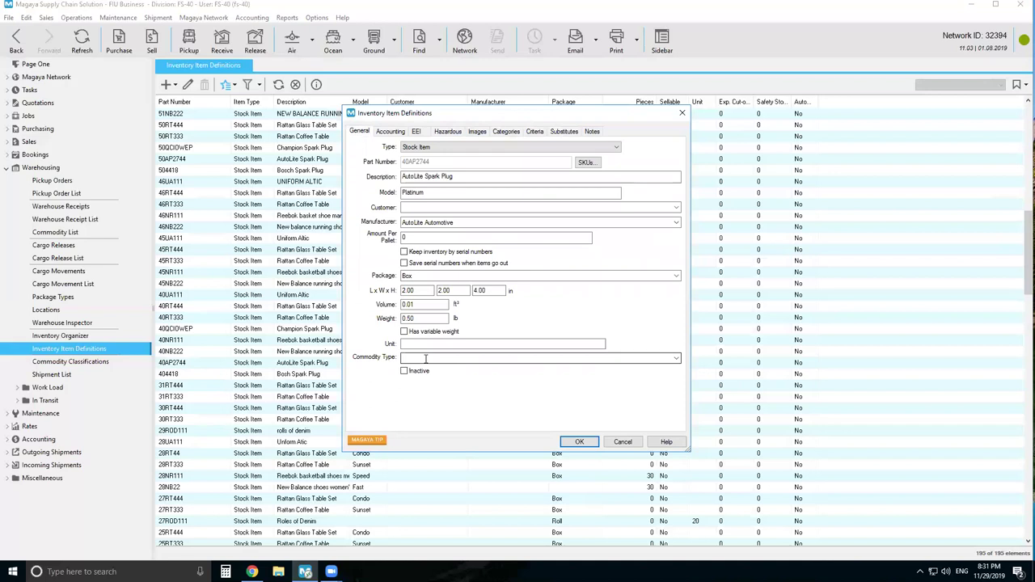
{"action": "left_click", "coordinate": [621, 442]}
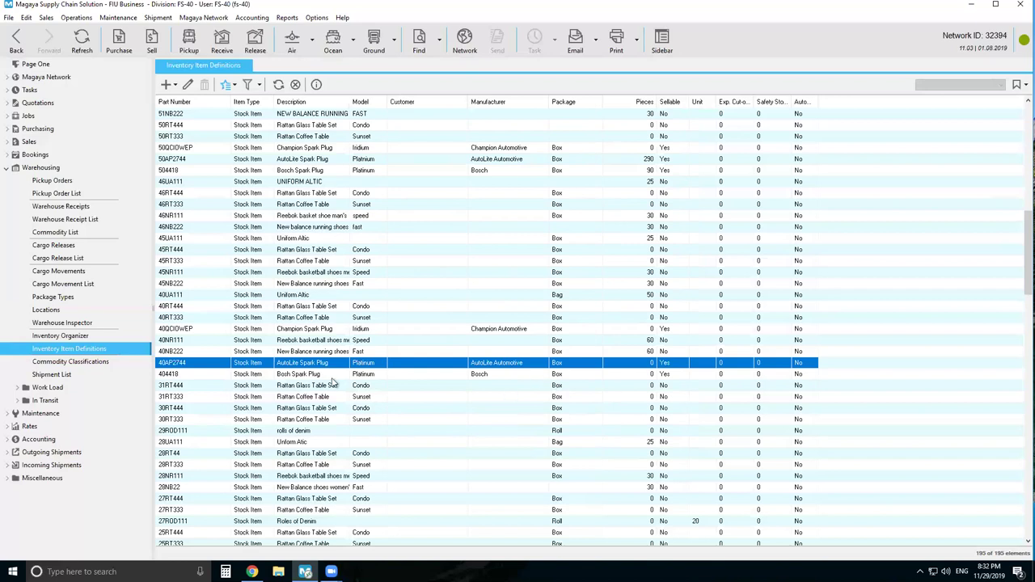
Step: Start a new salesperson record under Maintenance and enter the salesperson's full name and phone number
{"action": "left_click", "coordinate": [7, 169]}
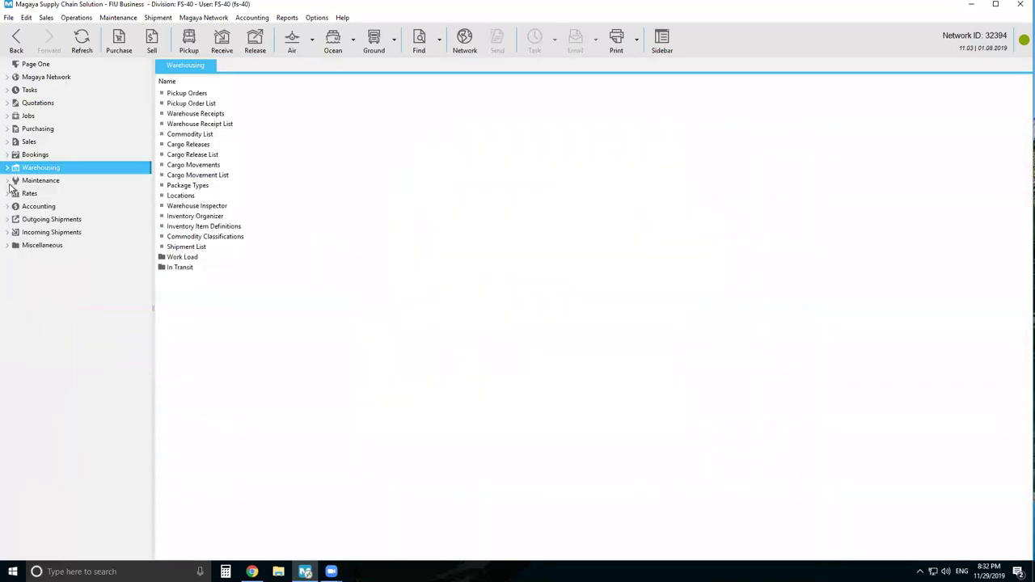
{"action": "left_click", "coordinate": [6, 181]}
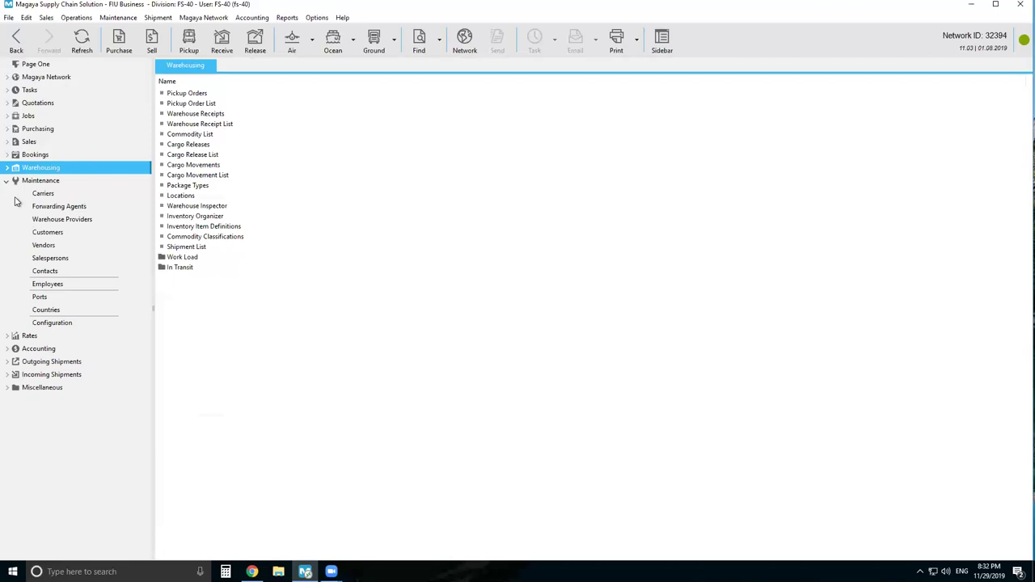
{"action": "left_click", "coordinate": [36, 258]}
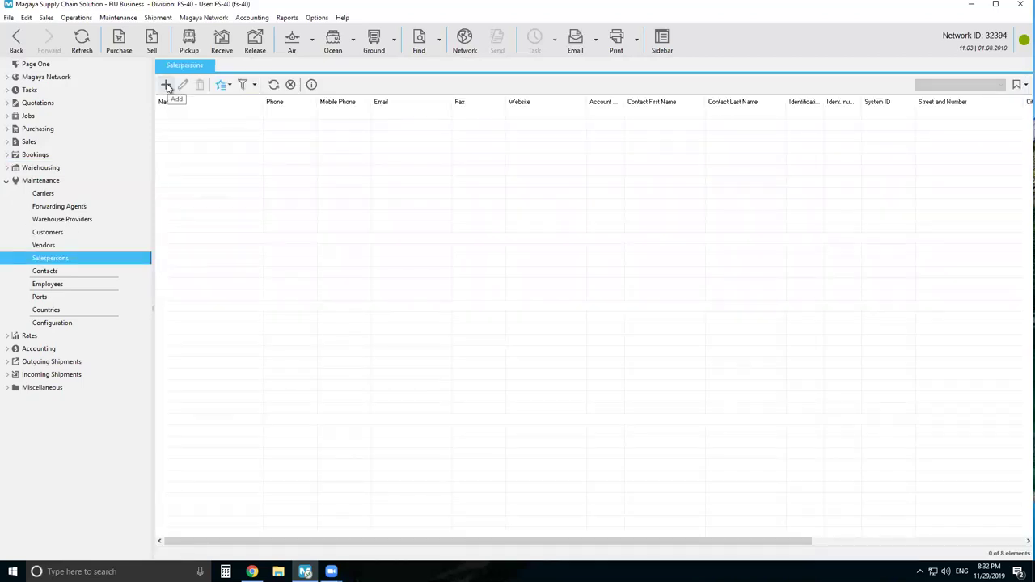
{"action": "left_click", "coordinate": [165, 84]}
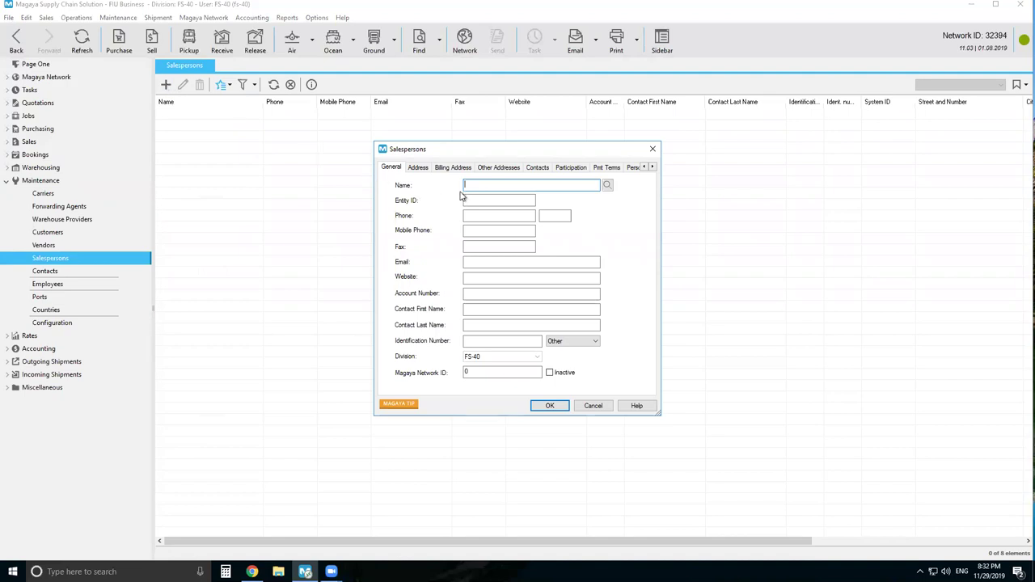
{"action": "type", "text": "40Jeff Smith"}
{"action": "left_click", "coordinate": [490, 214]}
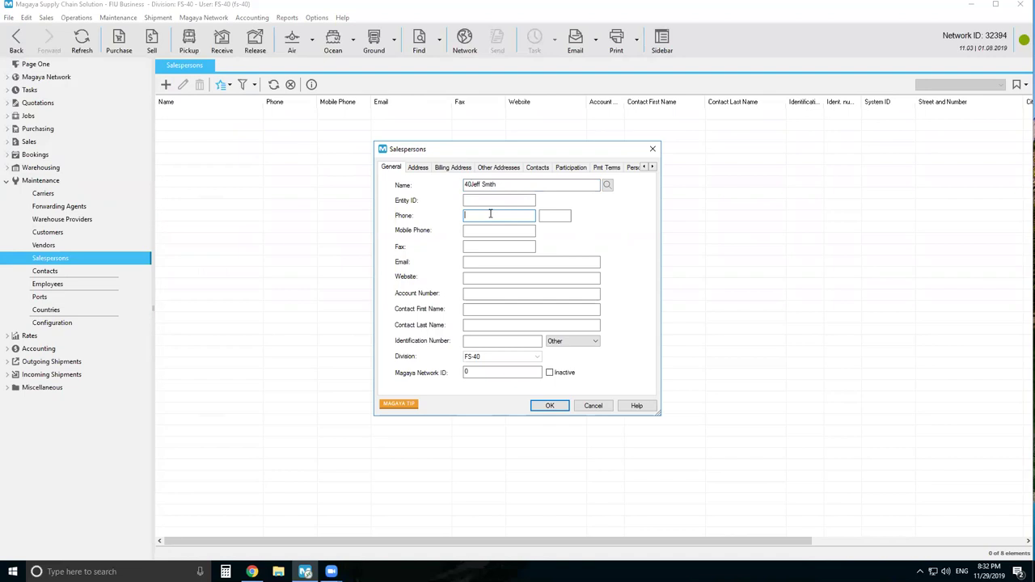
{"action": "type", "text": "904-555-1234"}
Step: Add an inventory participation to the salesperson with a commission on the Champion Spark Plug charge, code 40QCIOWEP-INC
{"action": "left_click", "coordinate": [569, 169]}
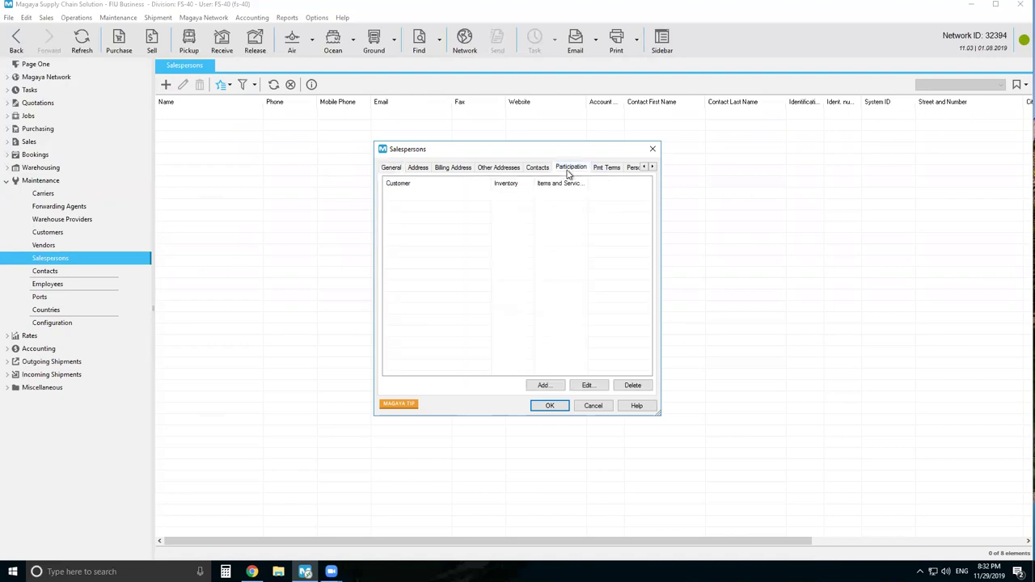
{"action": "left_click", "coordinate": [542, 386]}
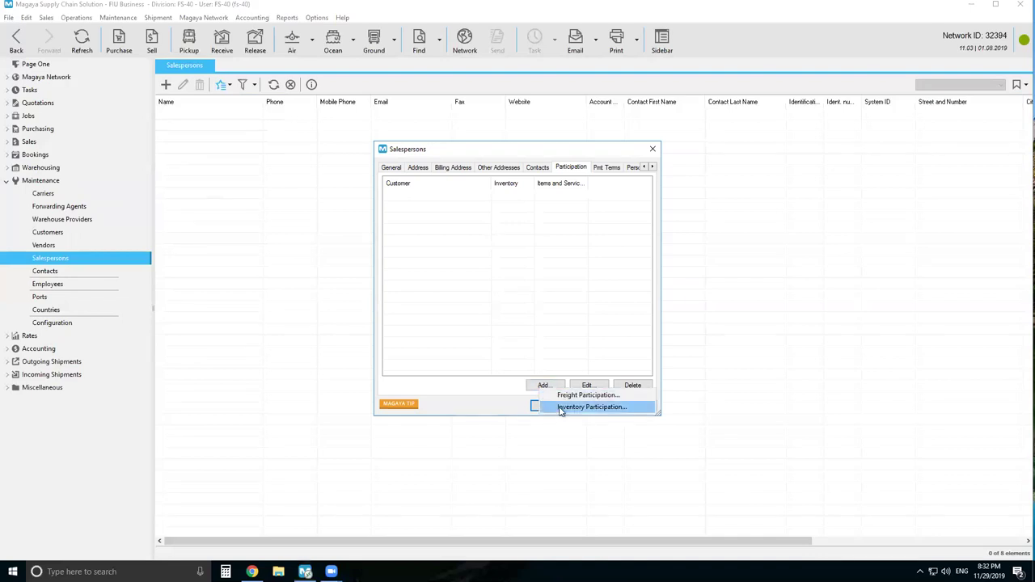
{"action": "left_click", "coordinate": [561, 408]}
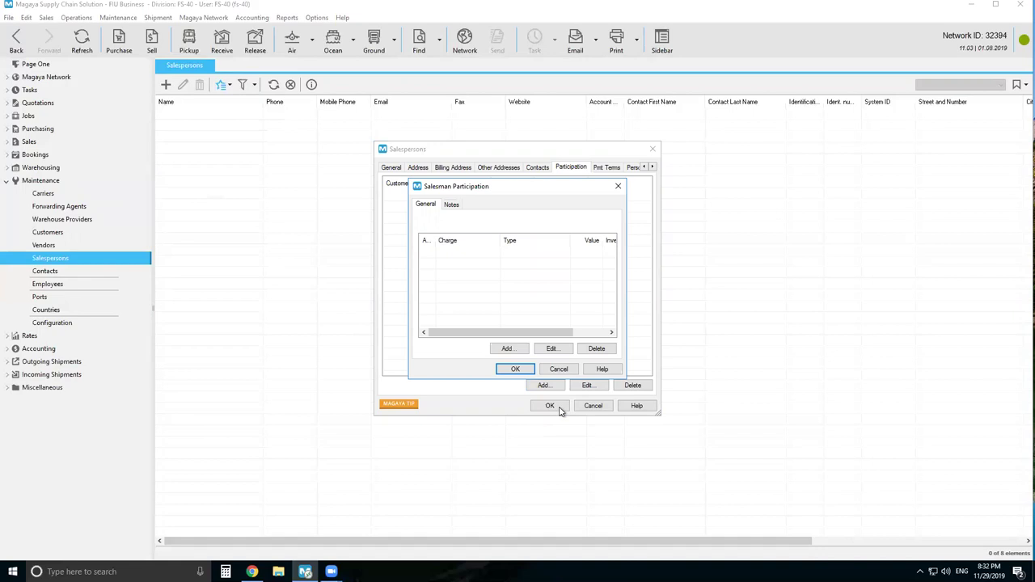
{"action": "left_click", "coordinate": [508, 349]}
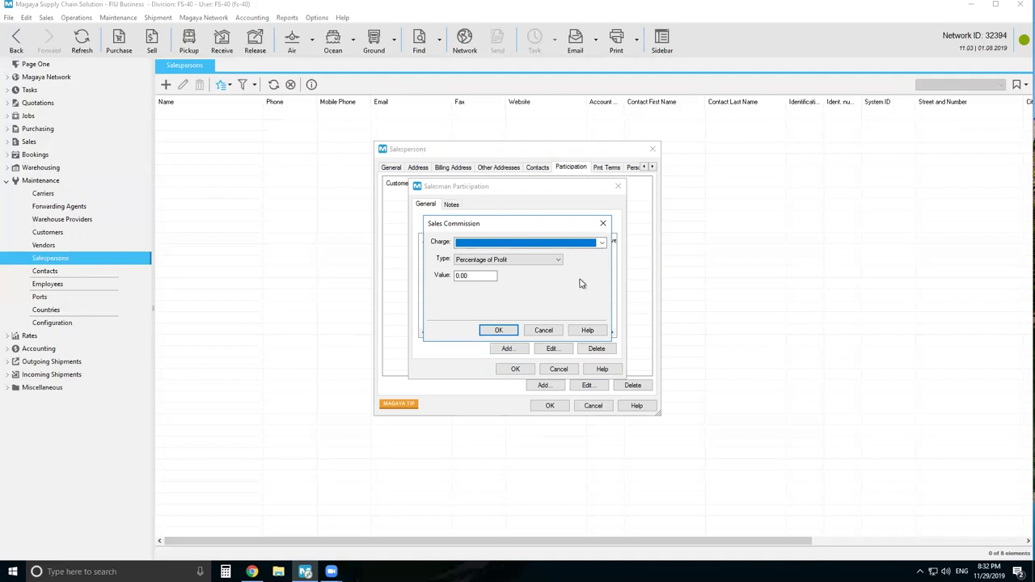
{"action": "left_click", "coordinate": [602, 243]}
{"action": "scroll", "coordinate": [593, 330], "scroll_direction": "down", "scroll_amount": 1}
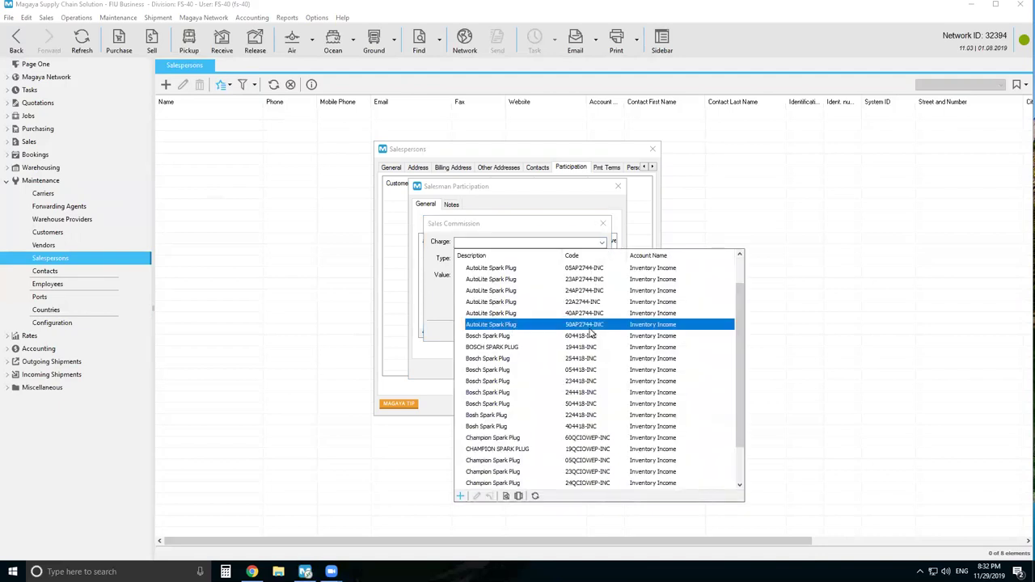
{"action": "scroll", "coordinate": [593, 332], "scroll_direction": "down", "scroll_amount": 1}
{"action": "scroll", "coordinate": [592, 331], "scroll_direction": "down", "scroll_amount": 1}
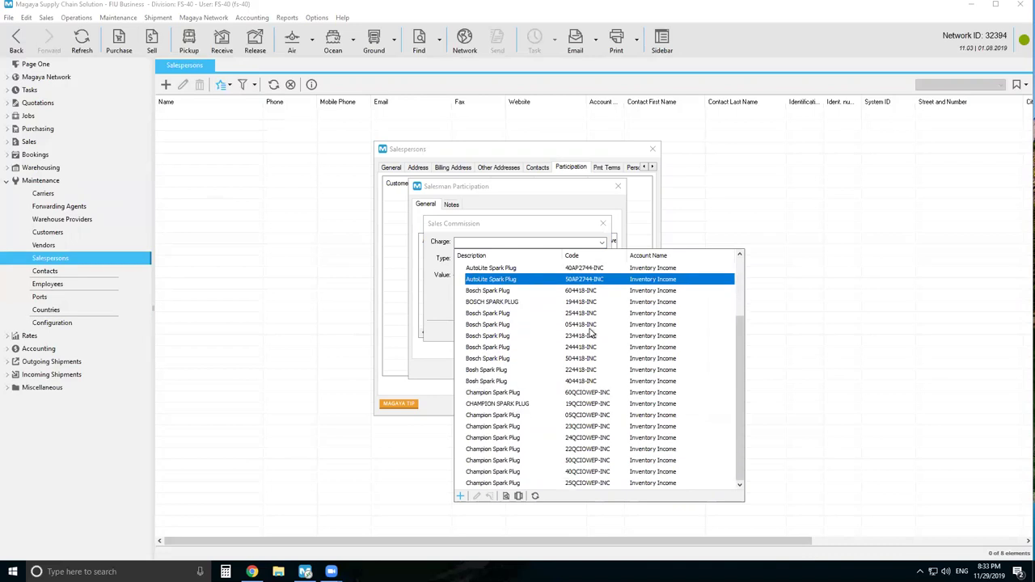
{"action": "left_click", "coordinate": [515, 473]}
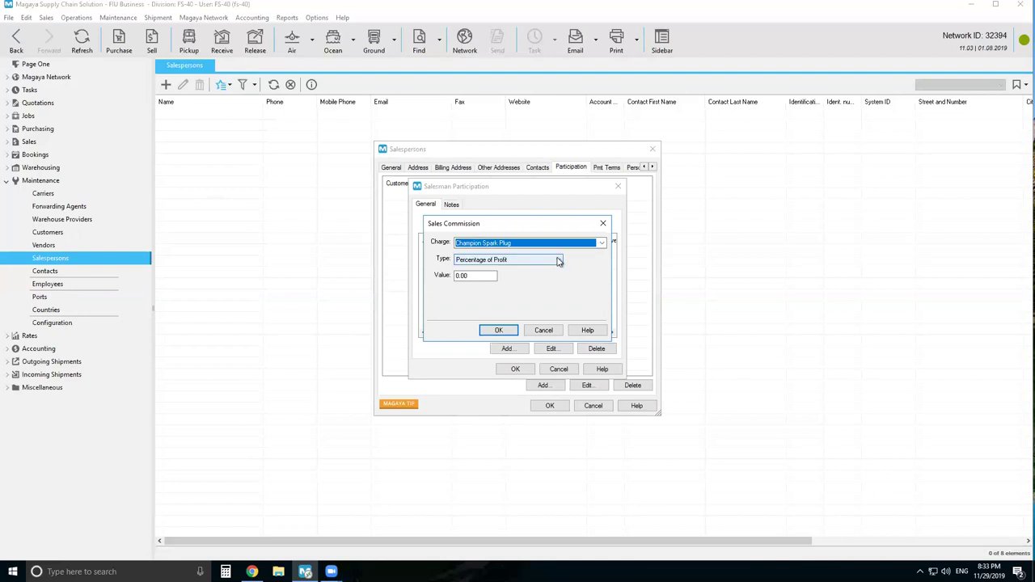
Step: Set the Champion Spark Plug commission to Percentage of Income with a value of 10, and save it
{"action": "left_click", "coordinate": [558, 260]}
{"action": "left_click", "coordinate": [524, 284]}
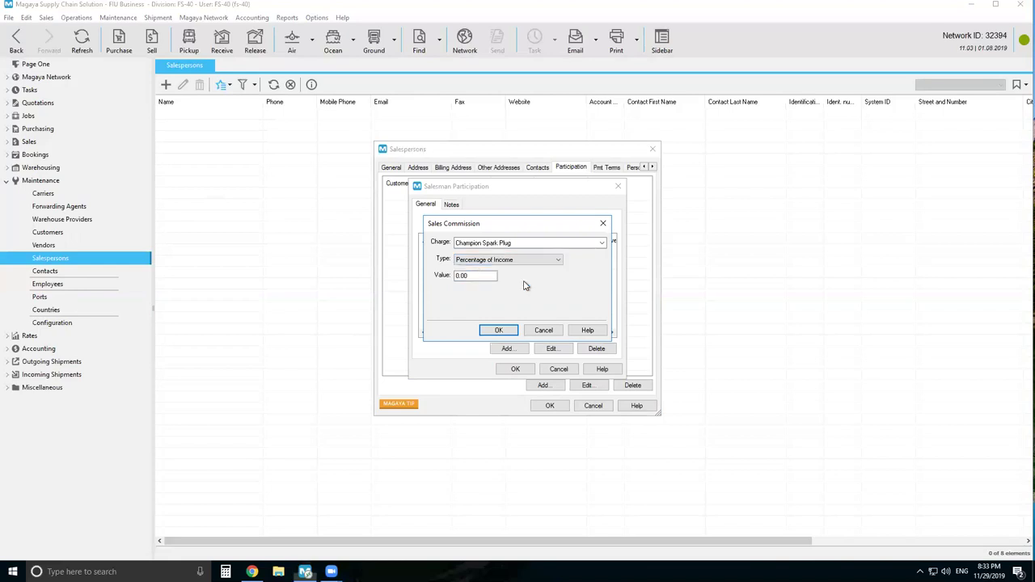
{"action": "left_click_drag", "start_coordinate": [482, 276], "coordinate": [441, 273]}
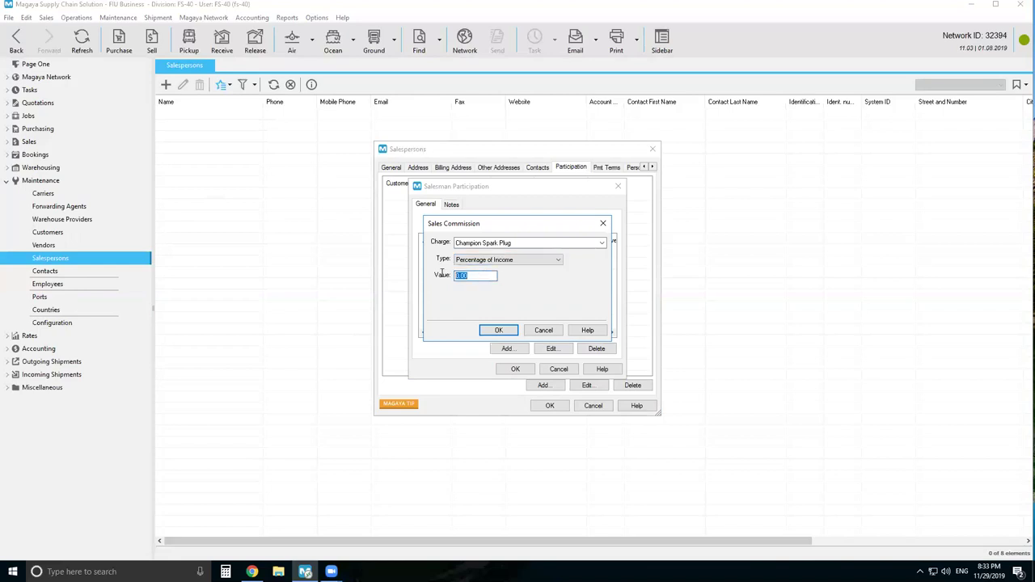
{"action": "type", "text": "10"}
{"action": "left_click", "coordinate": [500, 262]}
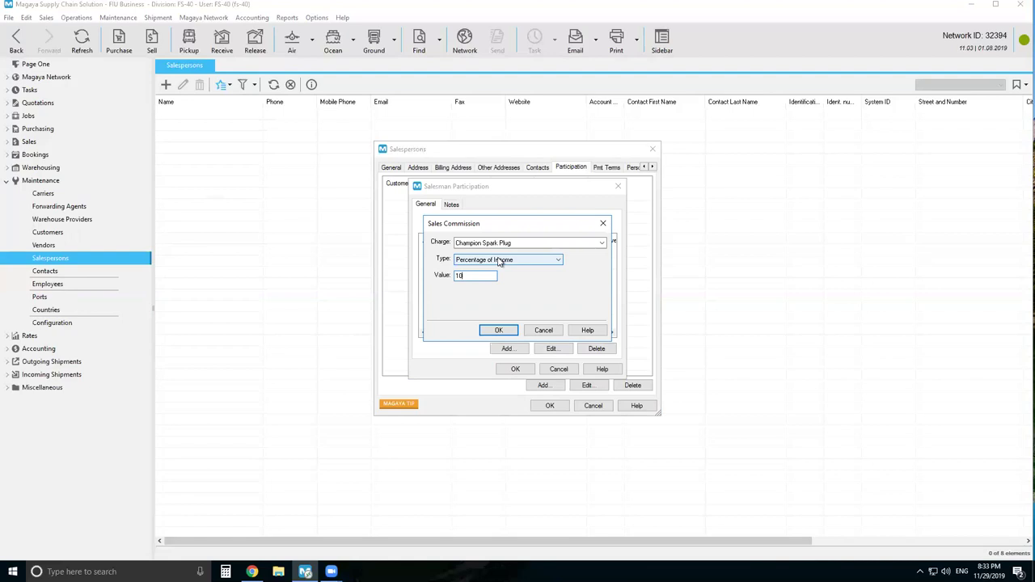
{"action": "left_click", "coordinate": [500, 261]}
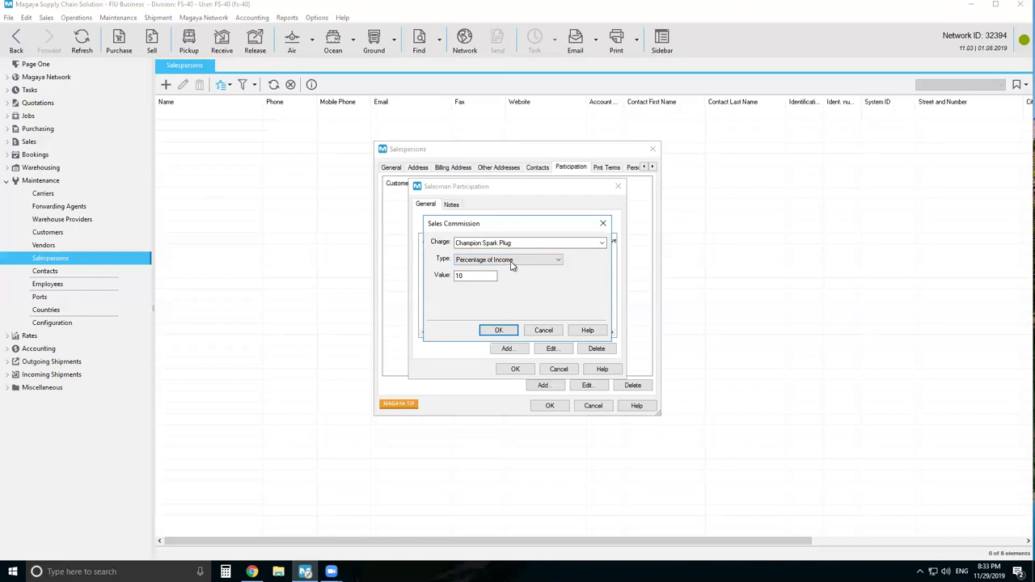
{"action": "left_click", "coordinate": [510, 260]}
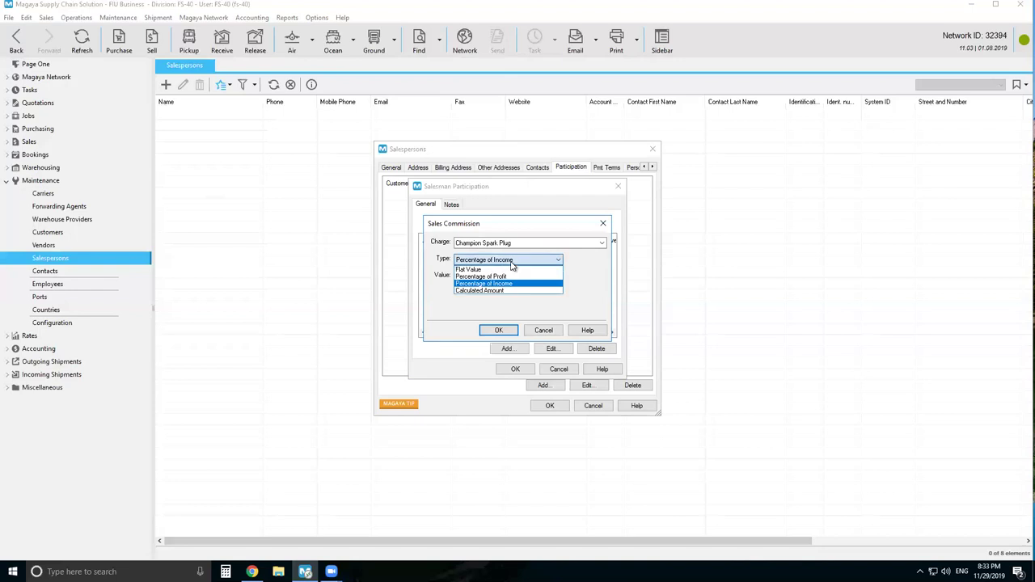
{"action": "left_click", "coordinate": [511, 263]}
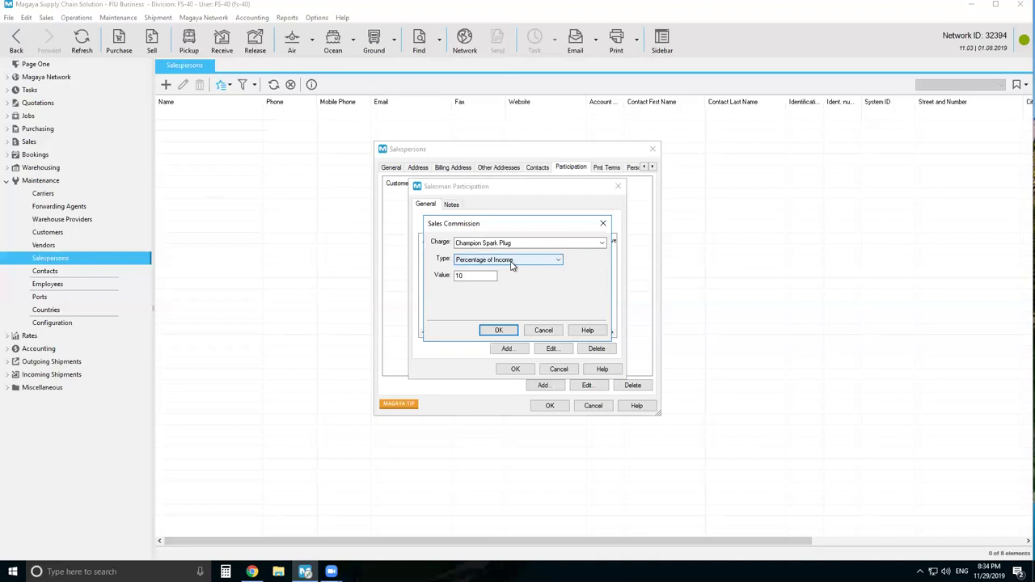
{"action": "left_click", "coordinate": [511, 262]}
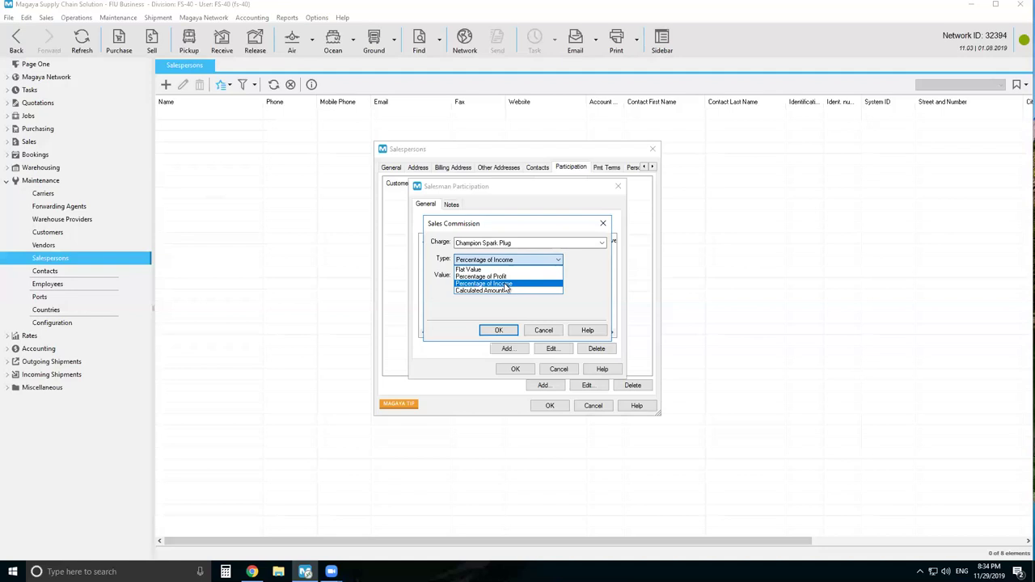
{"action": "left_click", "coordinate": [506, 287]}
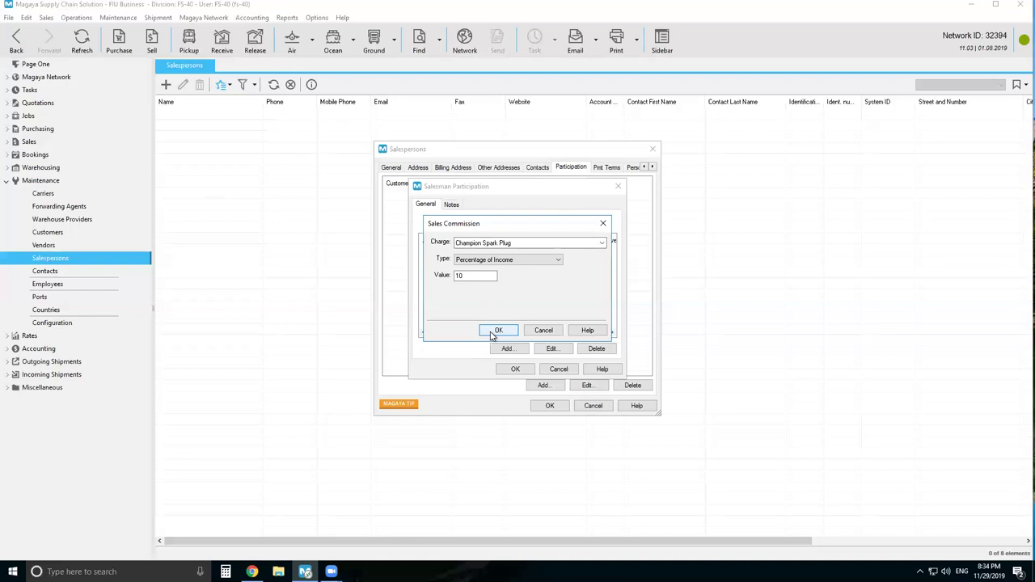
{"action": "left_click", "coordinate": [496, 331]}
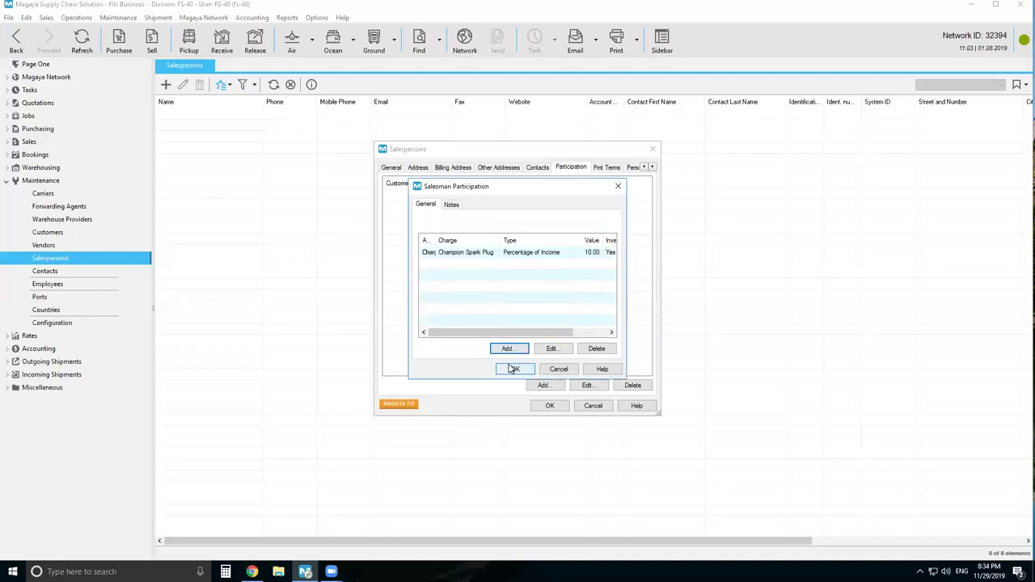
Step: Add a commission on the Bosh Spark Plug charge, code 404418-INC, as Percentage of Income with a value of 5
{"action": "left_click", "coordinate": [506, 349]}
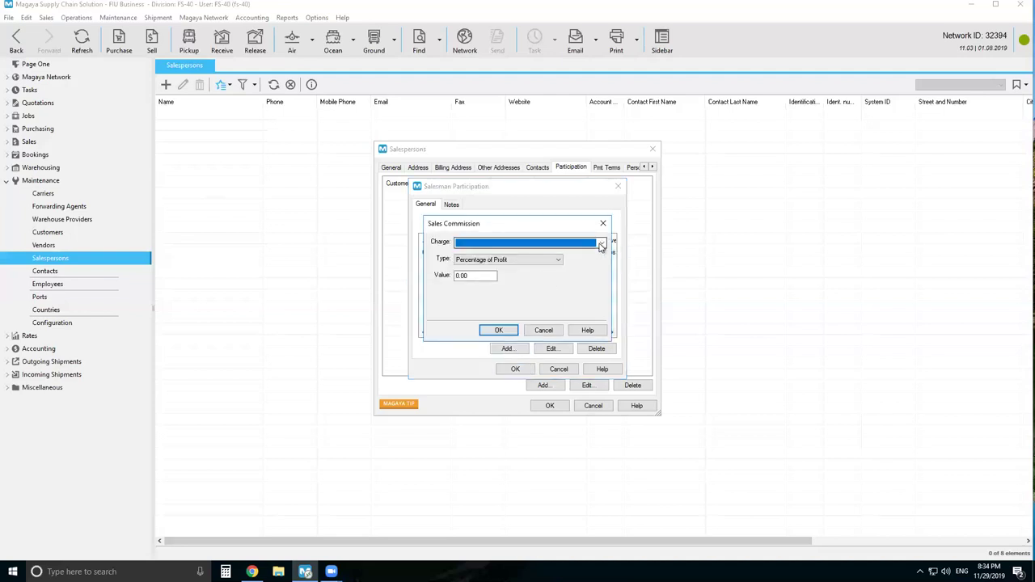
{"action": "left_click", "coordinate": [601, 243]}
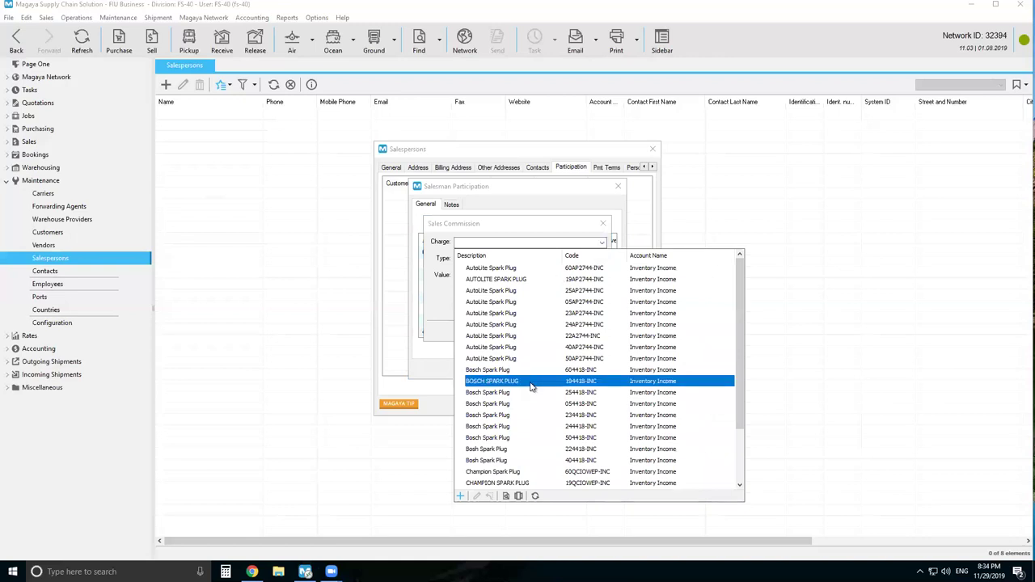
{"action": "left_click", "coordinate": [502, 461]}
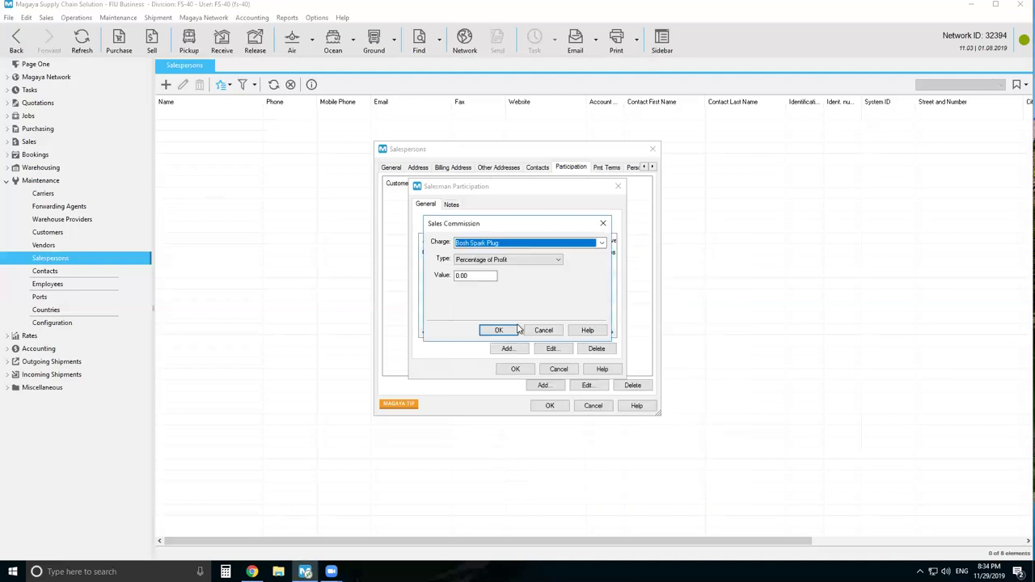
{"action": "left_click", "coordinate": [558, 260]}
{"action": "left_click", "coordinate": [516, 285]}
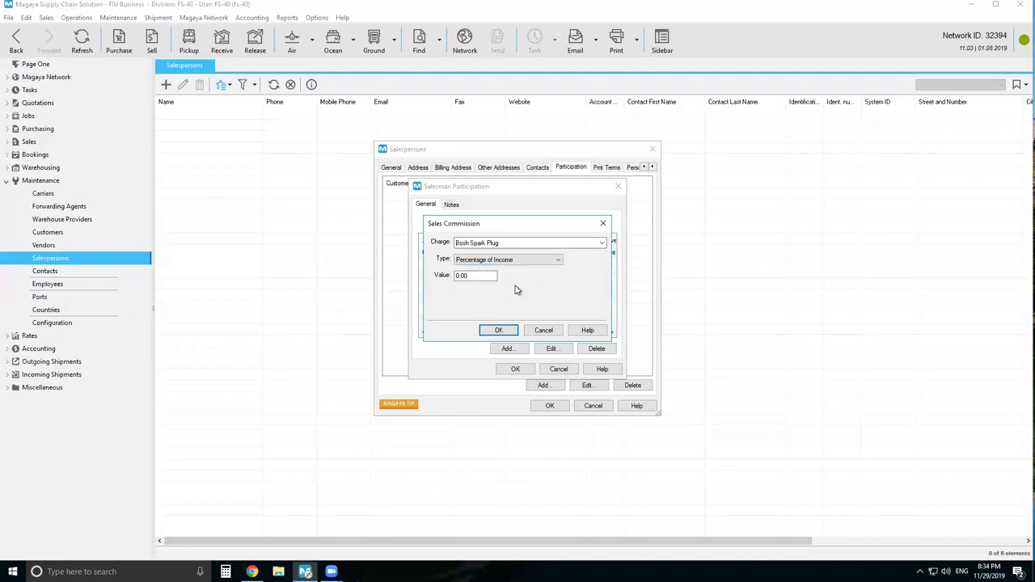
{"action": "left_click_drag", "start_coordinate": [472, 276], "coordinate": [441, 279]}
{"action": "type", "text": "5"}
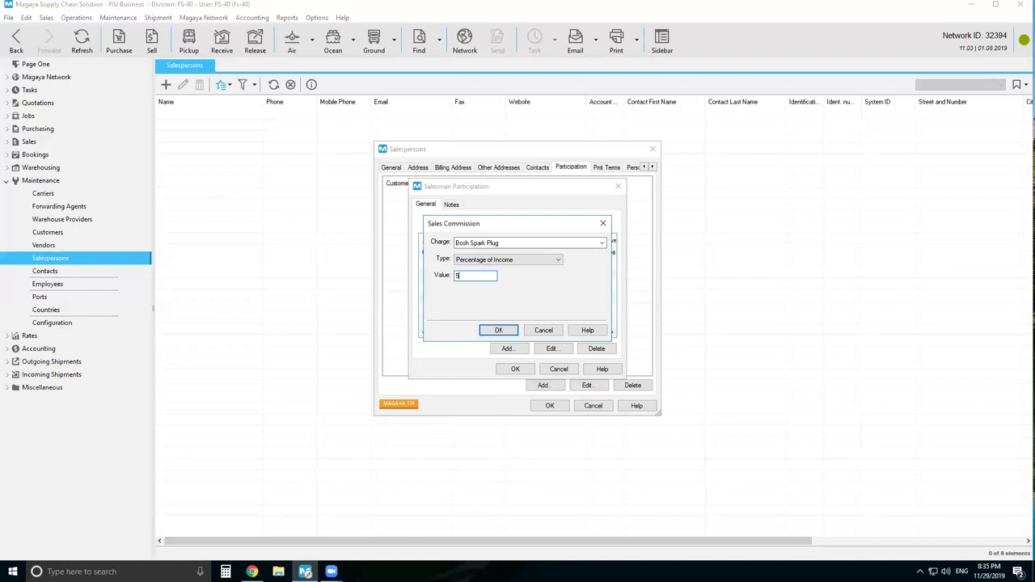
{"action": "left_click", "coordinate": [506, 332]}
Step: Add a Percentage of Income commission of 2 on AutoLite Spark Plug, code 40AP2744-INC, and save the participation and the salesperson record
{"action": "left_click", "coordinate": [508, 349]}
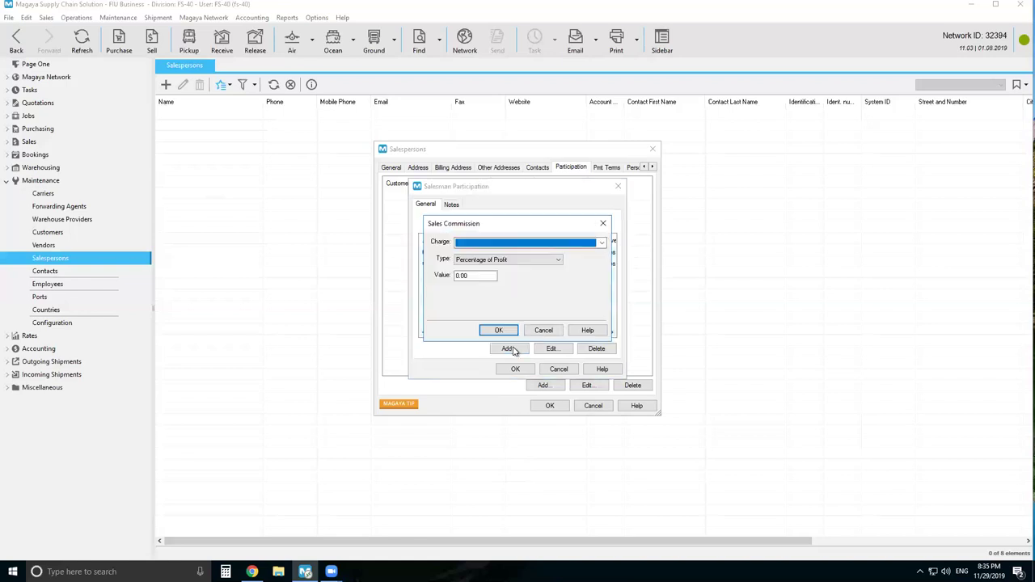
{"action": "left_click", "coordinate": [602, 244]}
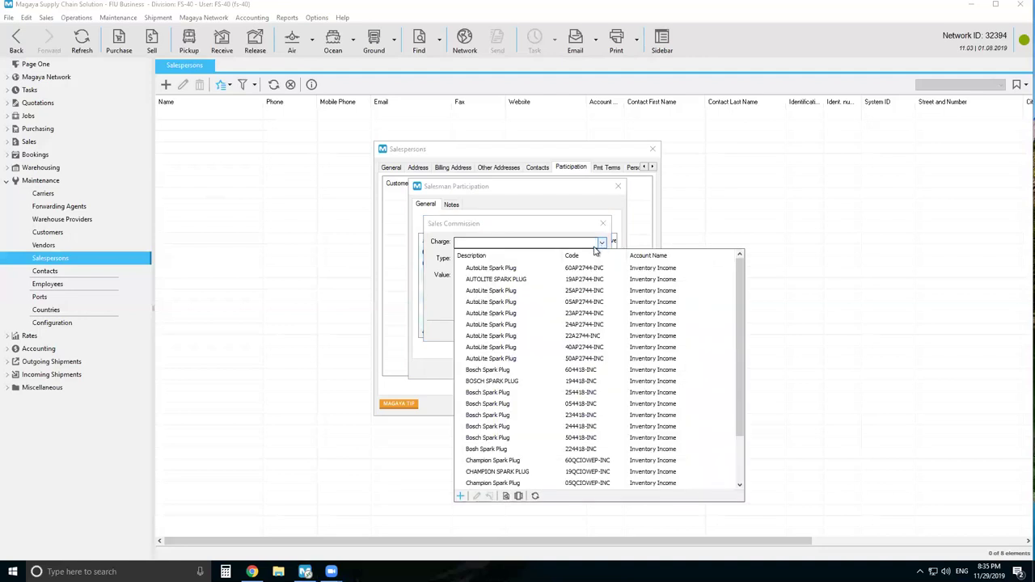
{"action": "left_click", "coordinate": [513, 348]}
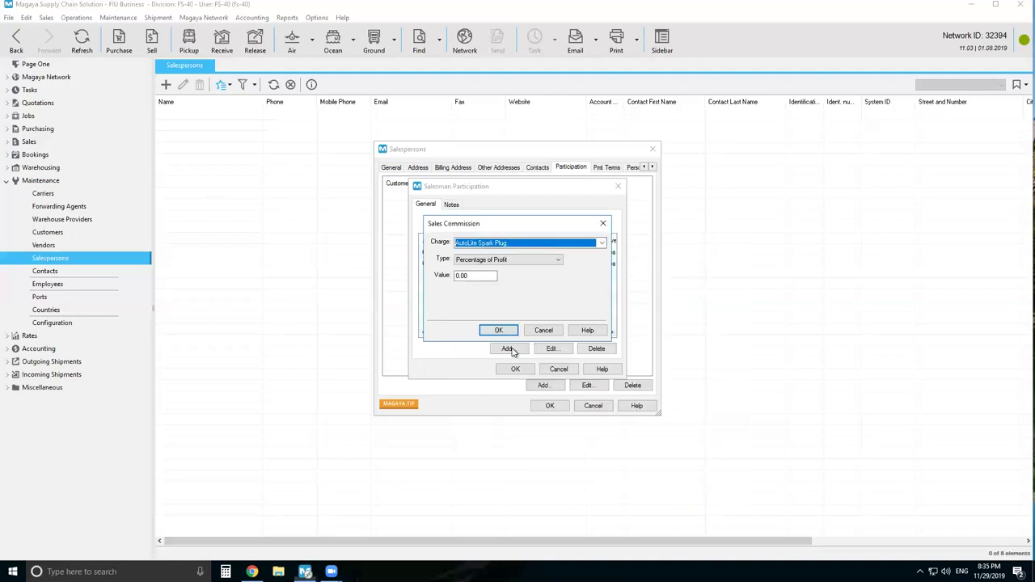
{"action": "left_click", "coordinate": [558, 261]}
{"action": "left_click", "coordinate": [471, 281]}
{"action": "left_click", "coordinate": [477, 276]}
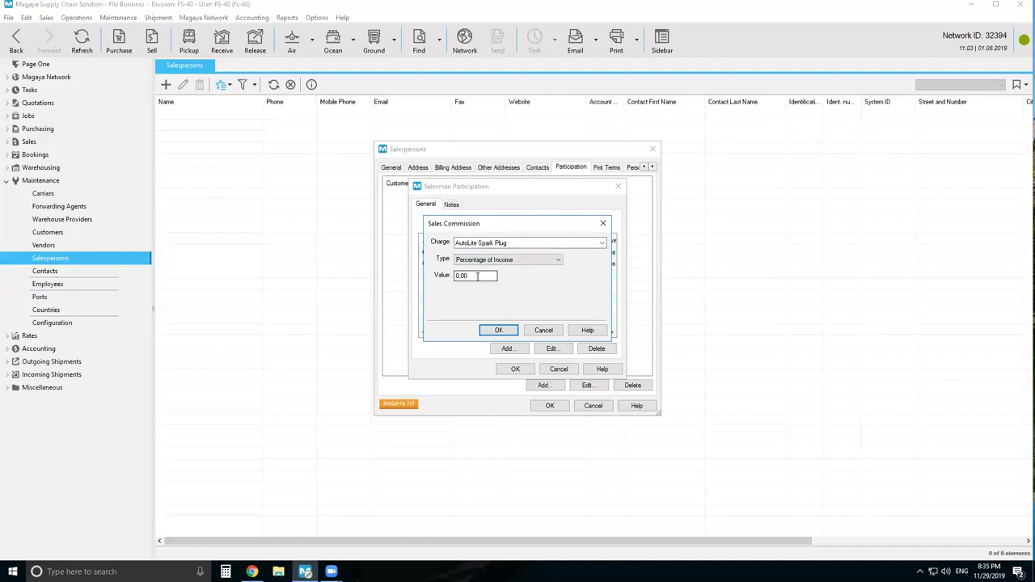
{"action": "double_click", "coordinate": [478, 276]}
{"action": "type", "text": "2"}
{"action": "left_click", "coordinate": [499, 331]}
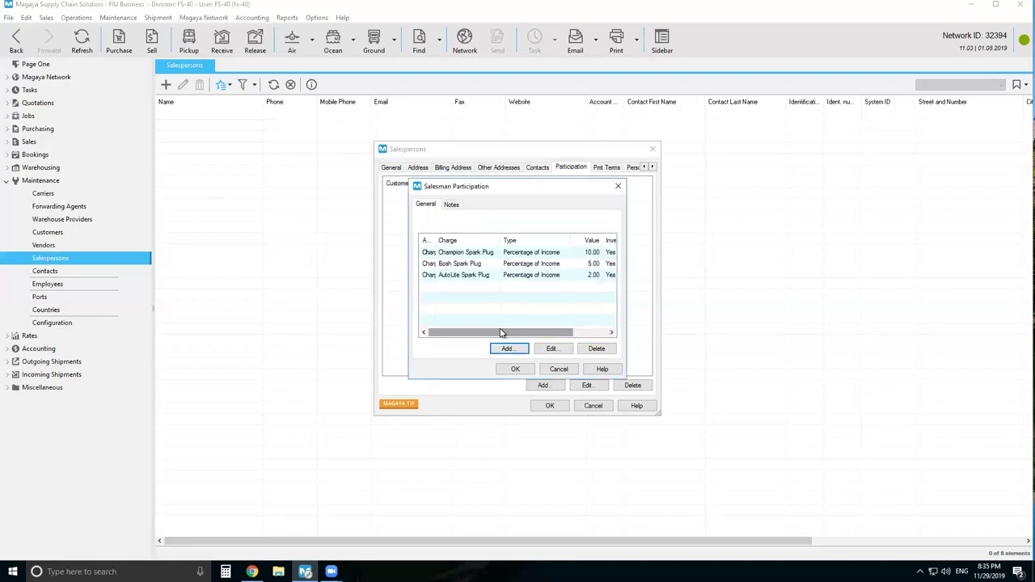
{"action": "left_click", "coordinate": [515, 371]}
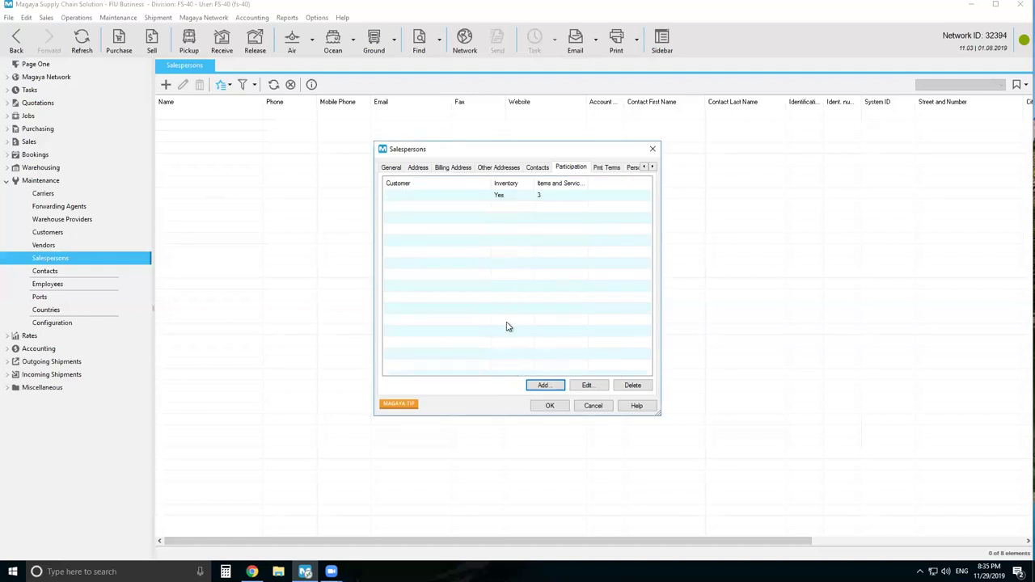
{"action": "left_click", "coordinate": [548, 406]}
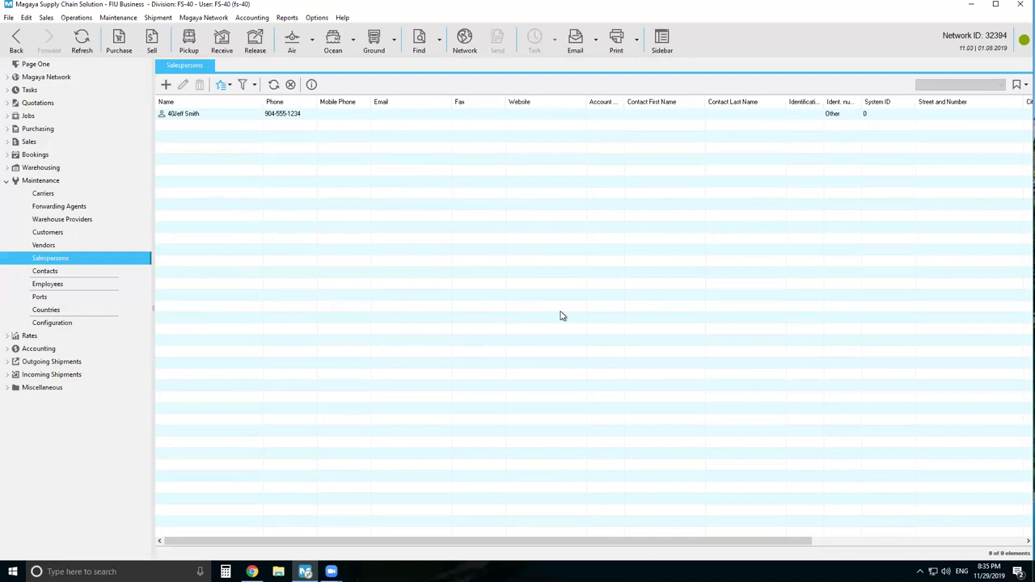
Step: Start a new purchase order under Purchasing with payment terms Net 30, transport via Truck and shipping date 11/30/2019
{"action": "left_click", "coordinate": [8, 130]}
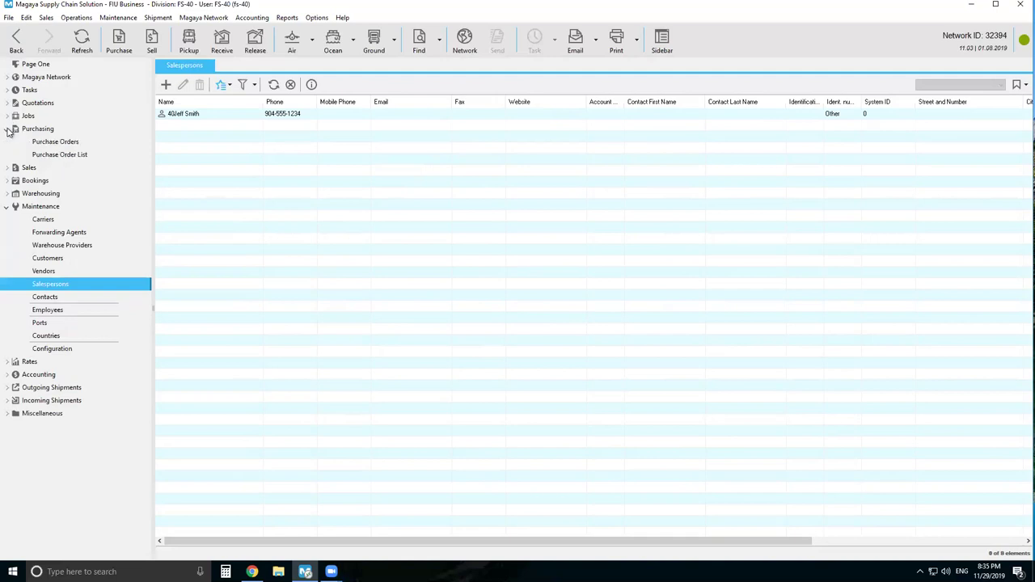
{"action": "left_click", "coordinate": [52, 143]}
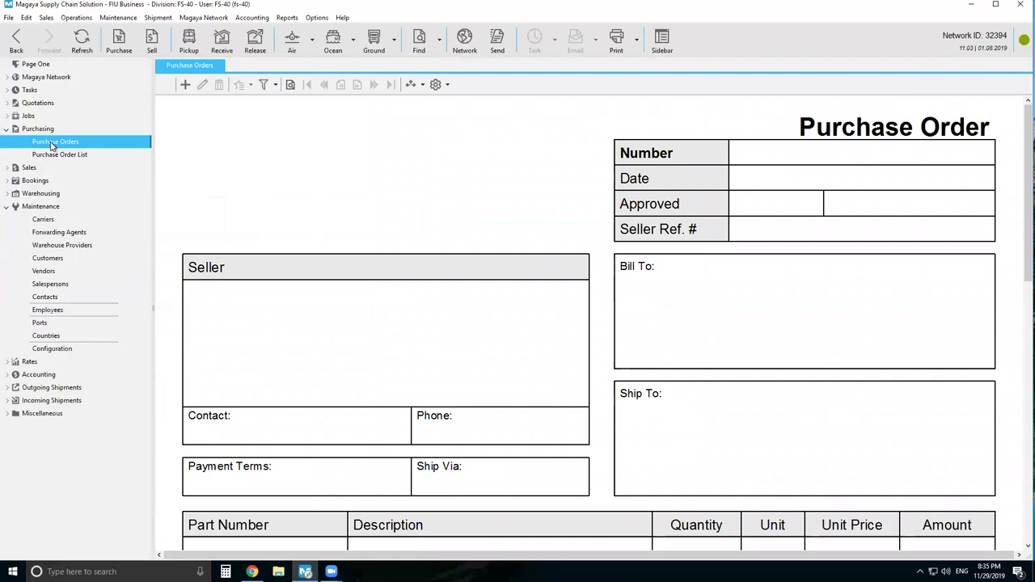
{"action": "left_click", "coordinate": [184, 85]}
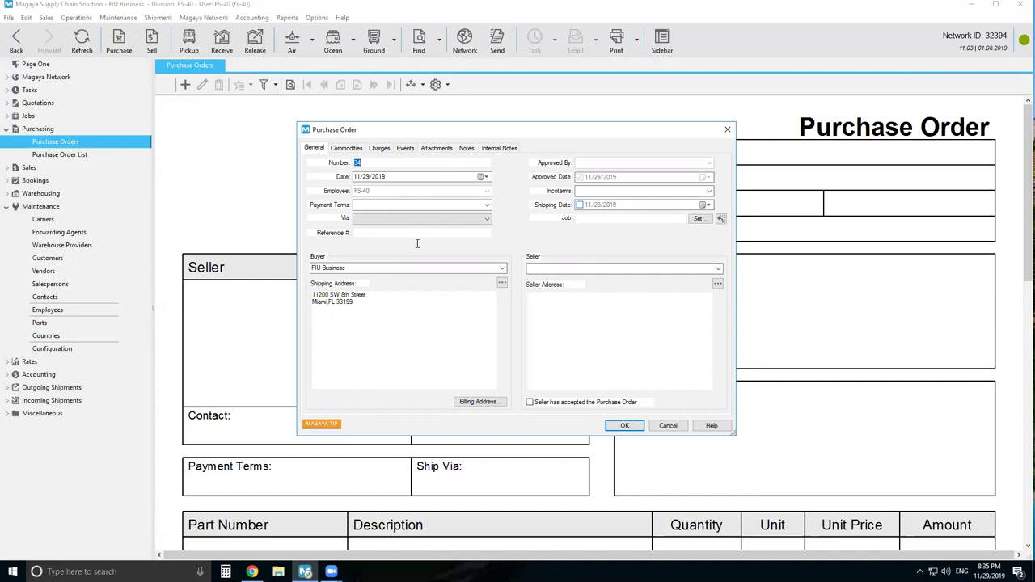
{"action": "left_click", "coordinate": [485, 207]}
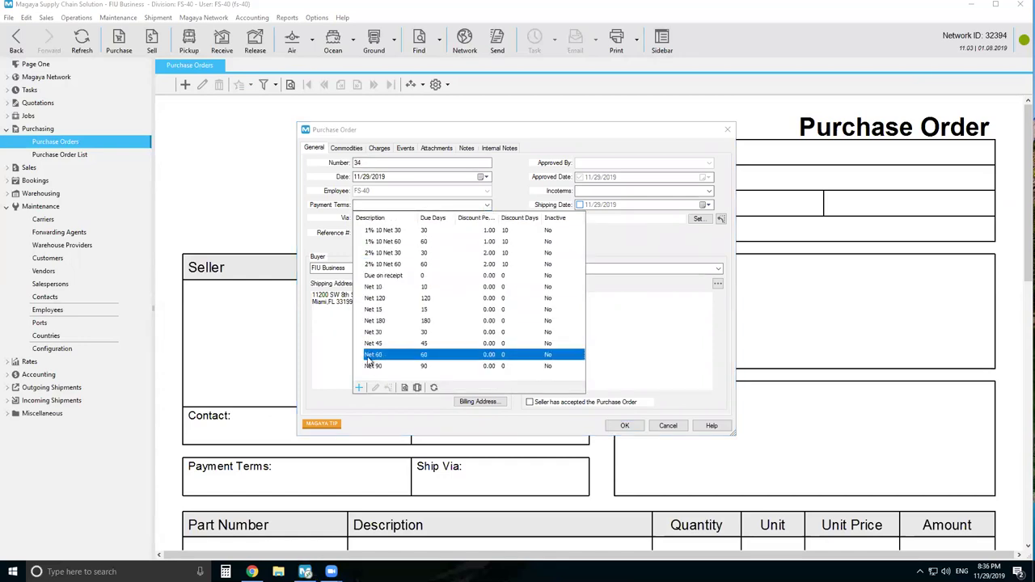
{"action": "left_click", "coordinate": [383, 333]}
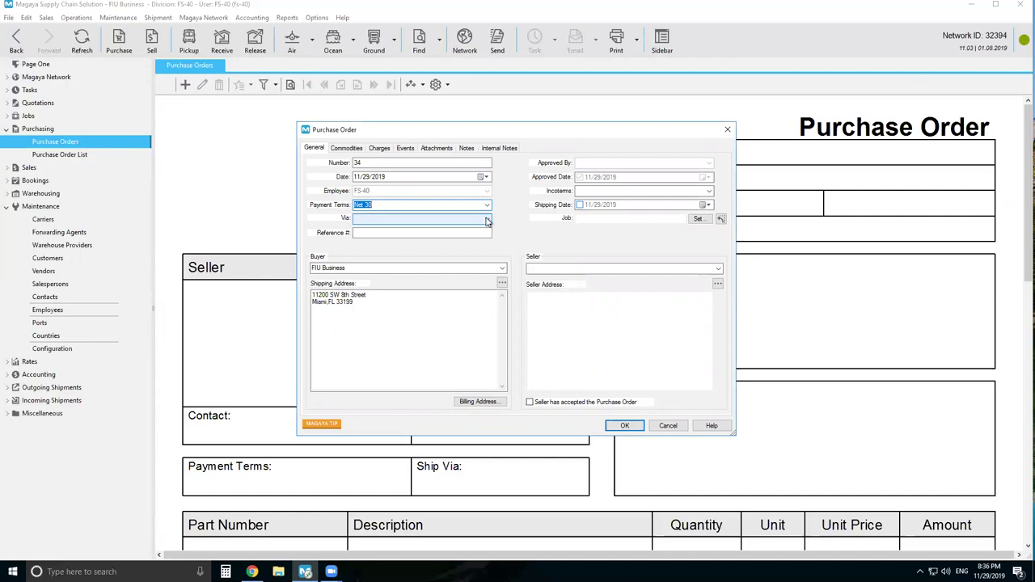
{"action": "left_click", "coordinate": [486, 219]}
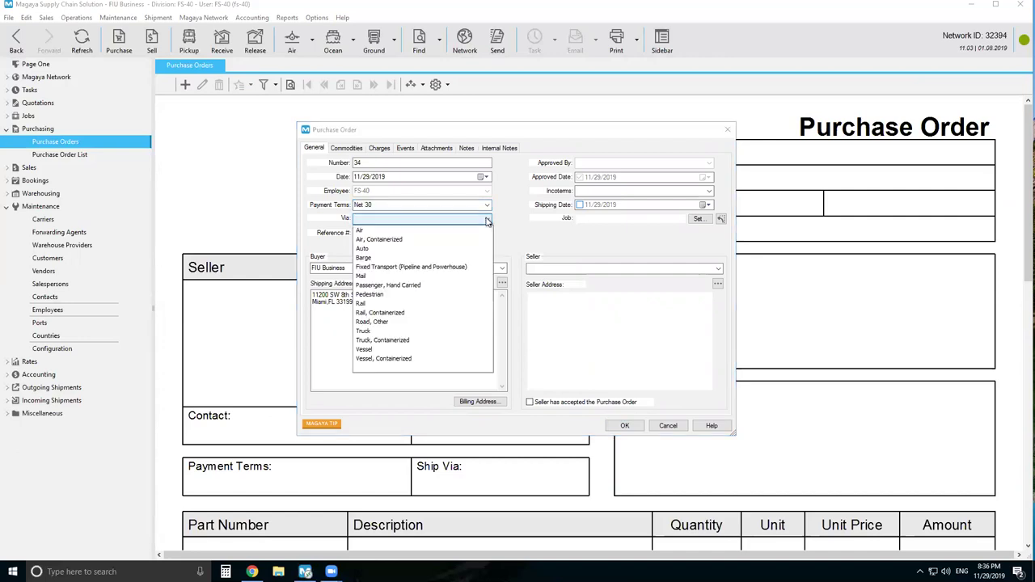
{"action": "left_click", "coordinate": [372, 331]}
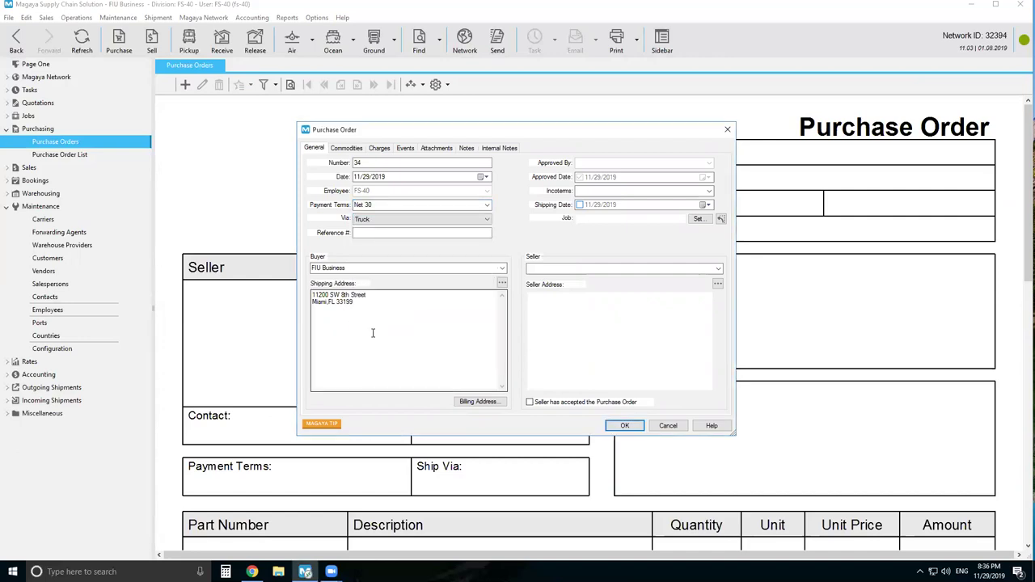
{"action": "left_click", "coordinate": [708, 206]}
{"action": "left_click", "coordinate": [703, 276]}
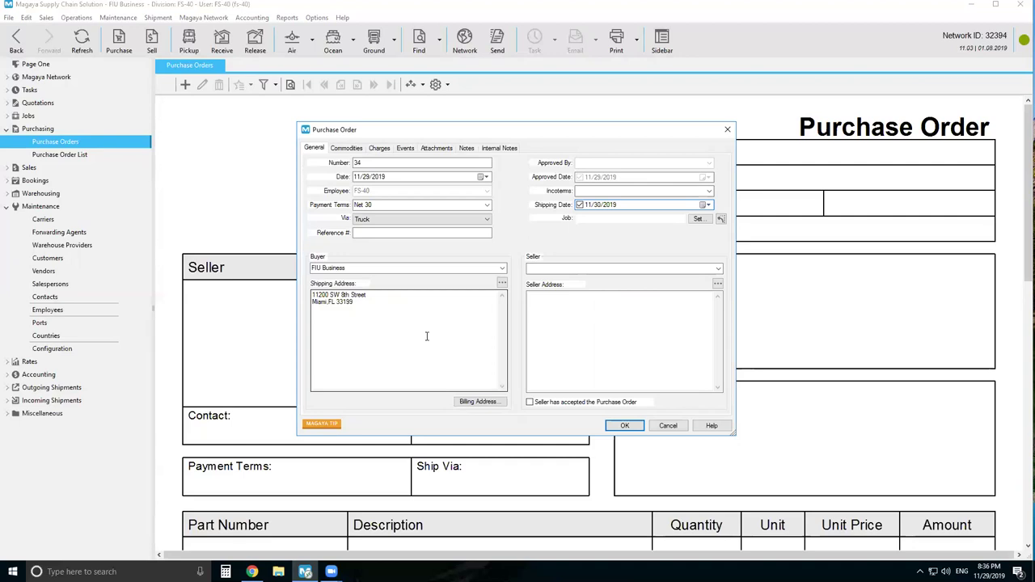
Step: Set the purchase order's buyer to 40International Suppliers, Inc. and its seller to Champion Automotive
{"action": "left_click", "coordinate": [502, 268]}
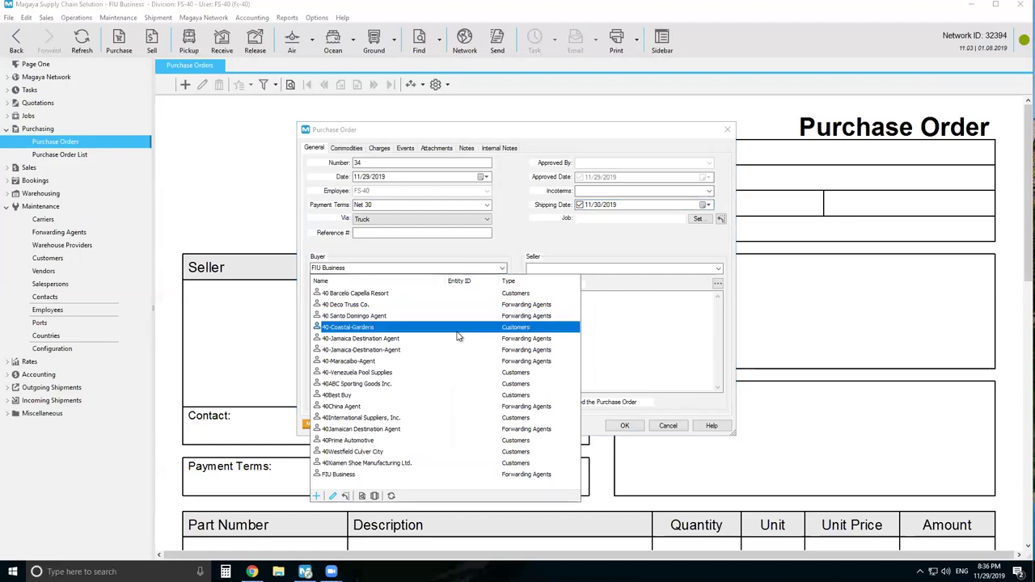
{"action": "left_click", "coordinate": [371, 418]}
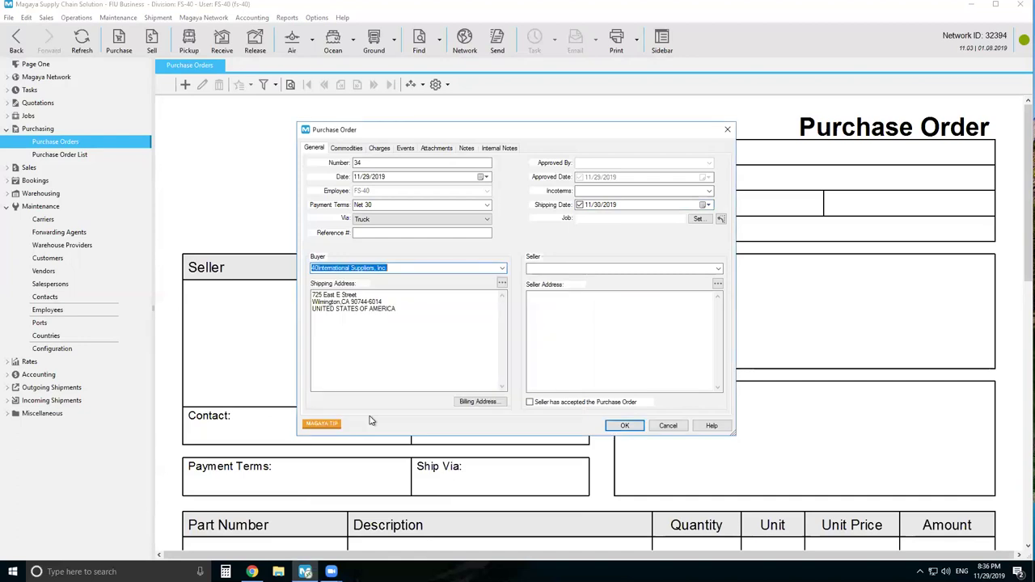
{"action": "left_click", "coordinate": [716, 271]}
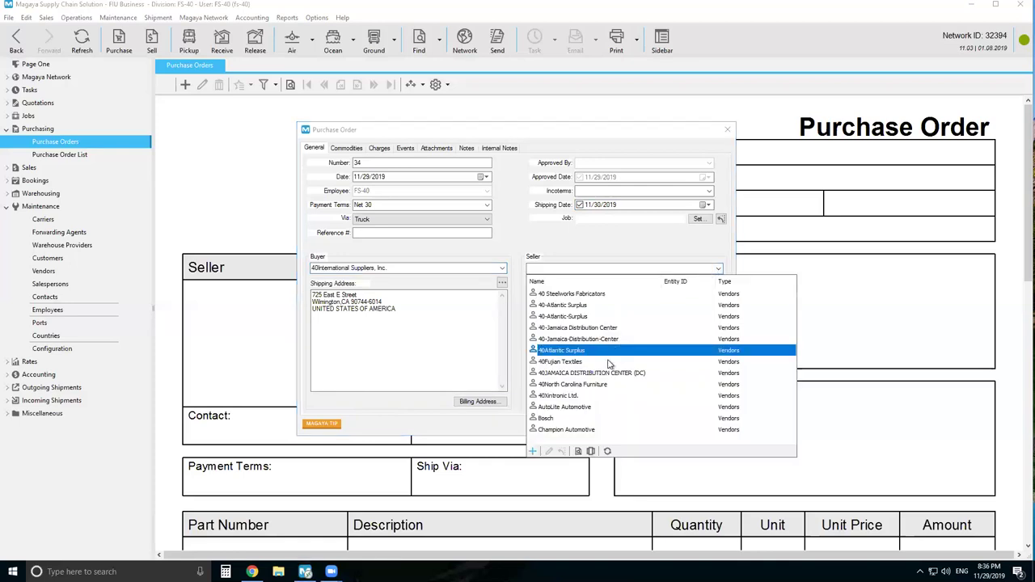
{"action": "left_click", "coordinate": [568, 431]}
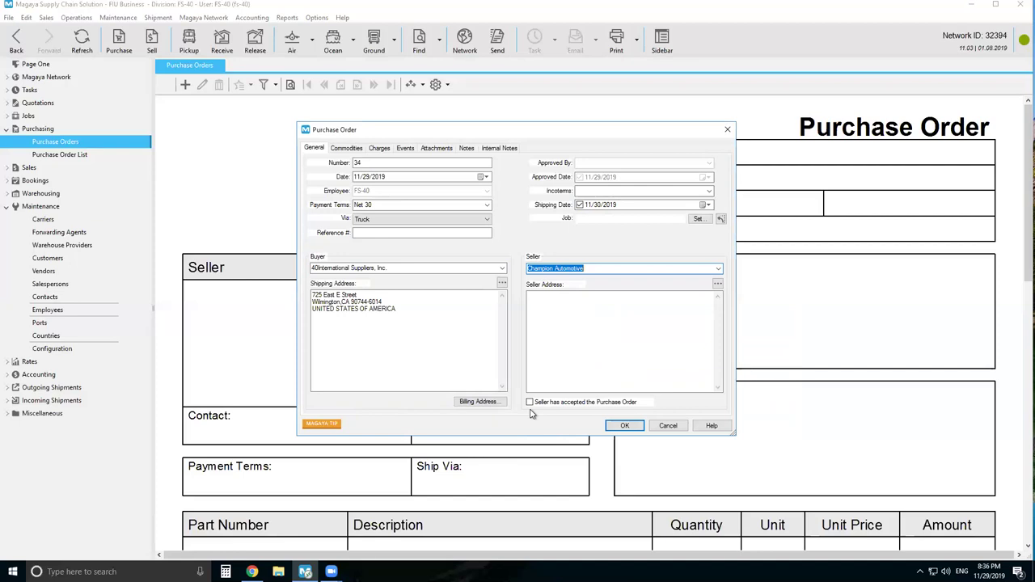
Step: Add a blank commodity line to the purchase order and select it
{"action": "left_click", "coordinate": [345, 149]}
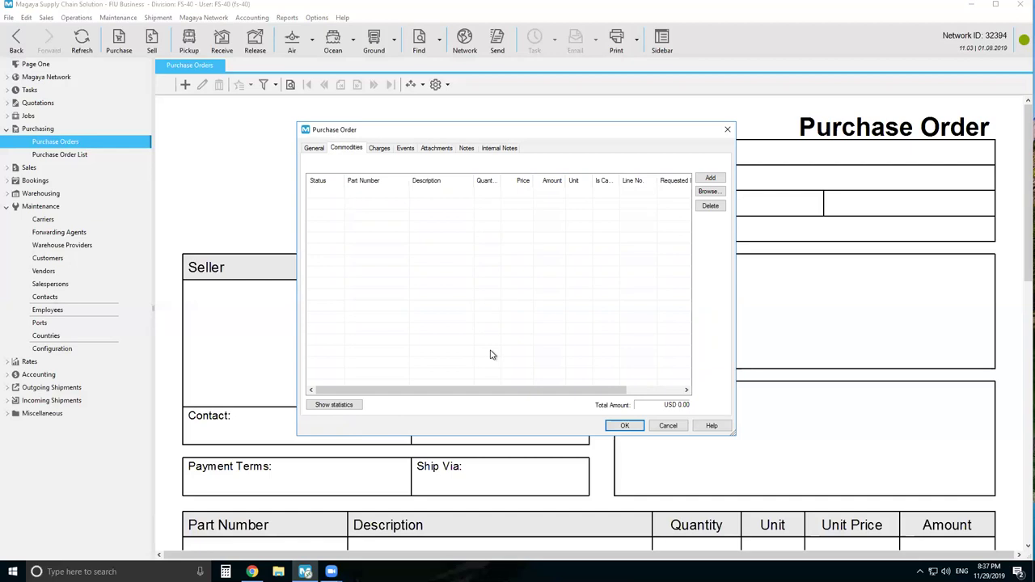
{"action": "left_click", "coordinate": [717, 181]}
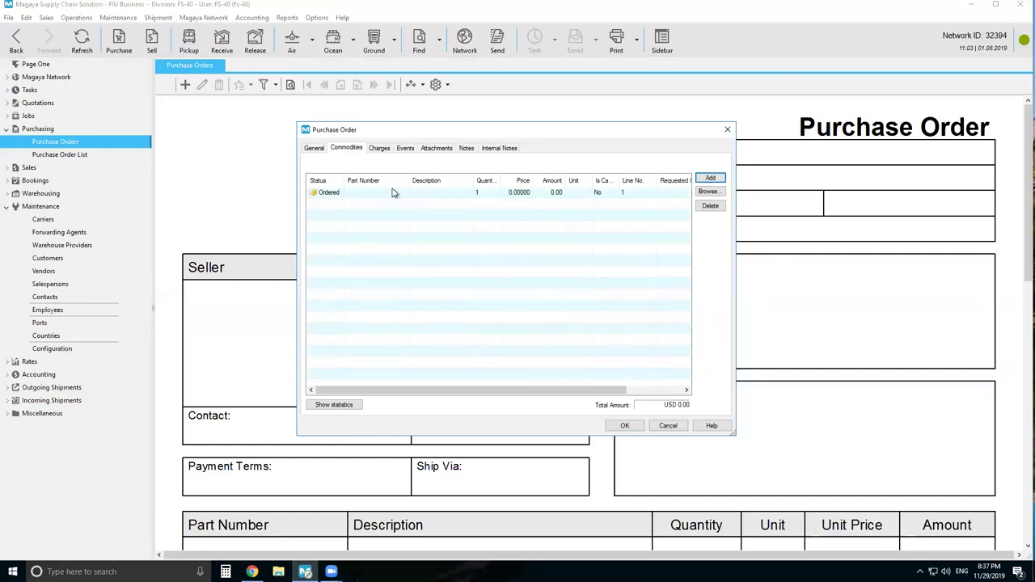
{"action": "left_click", "coordinate": [328, 198]}
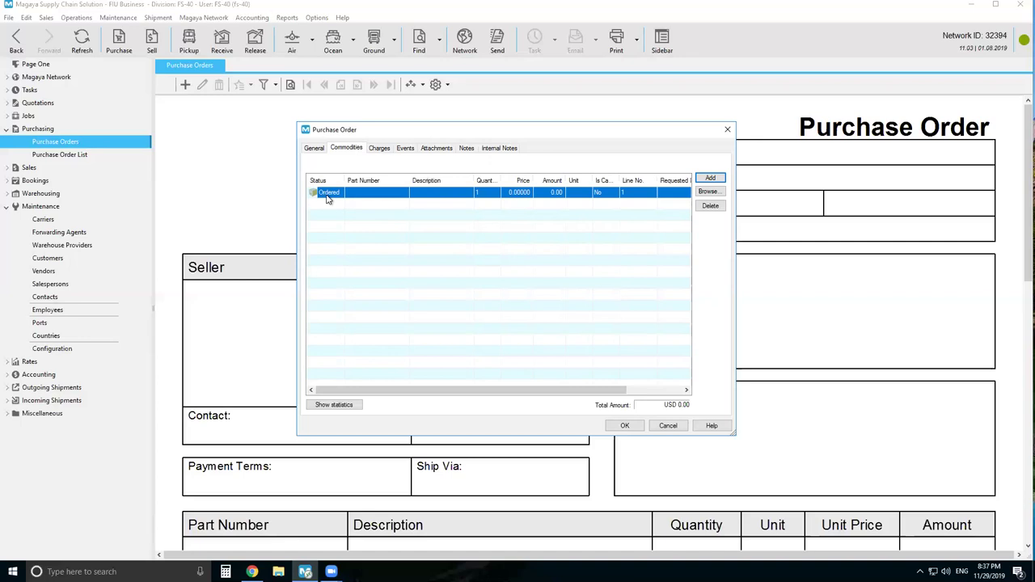
Step: Add a second blank commodity line to the purchase order and delete it again
{"action": "left_click", "coordinate": [710, 178]}
{"action": "left_click", "coordinate": [413, 205]}
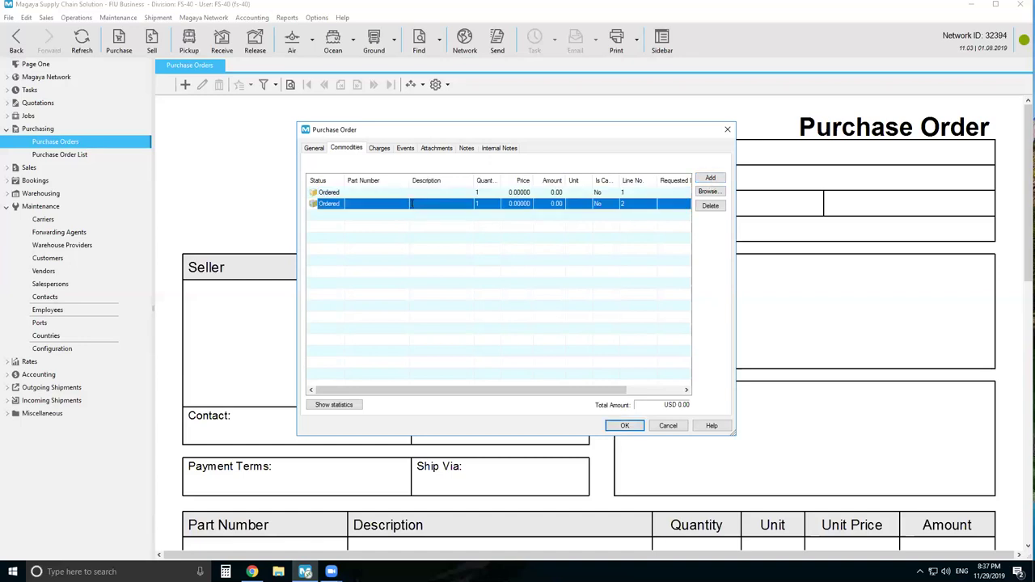
{"action": "left_click", "coordinate": [322, 207]}
{"action": "left_click", "coordinate": [712, 207]}
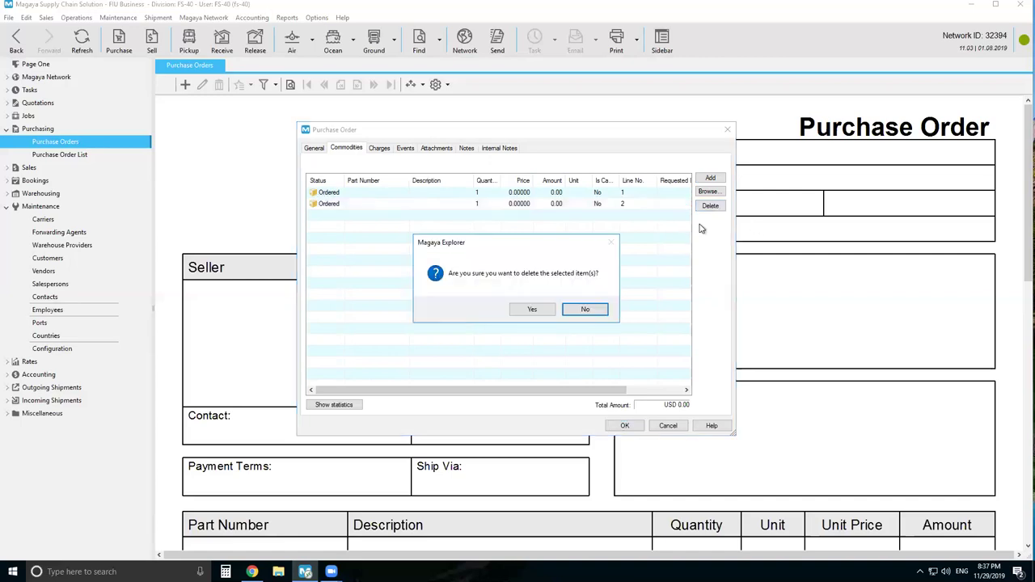
{"action": "left_click", "coordinate": [531, 310]}
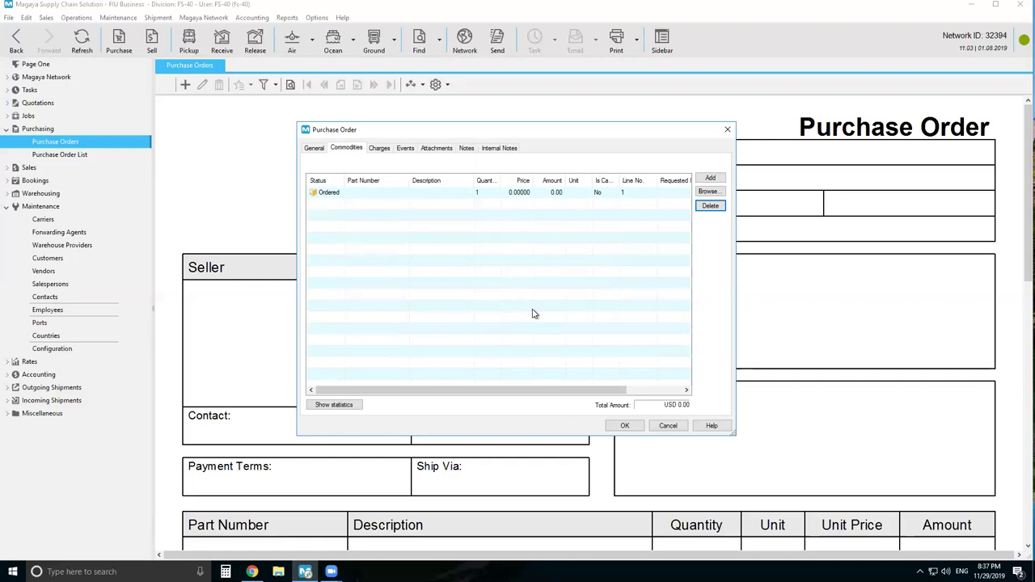
Step: Set the commodity line's part number to 40QCIOWEP (Champion Spark Plug) with a quantity of 100
{"action": "left_click", "coordinate": [402, 194]}
{"action": "left_click", "coordinate": [402, 194]}
{"action": "left_click", "coordinate": [403, 195]}
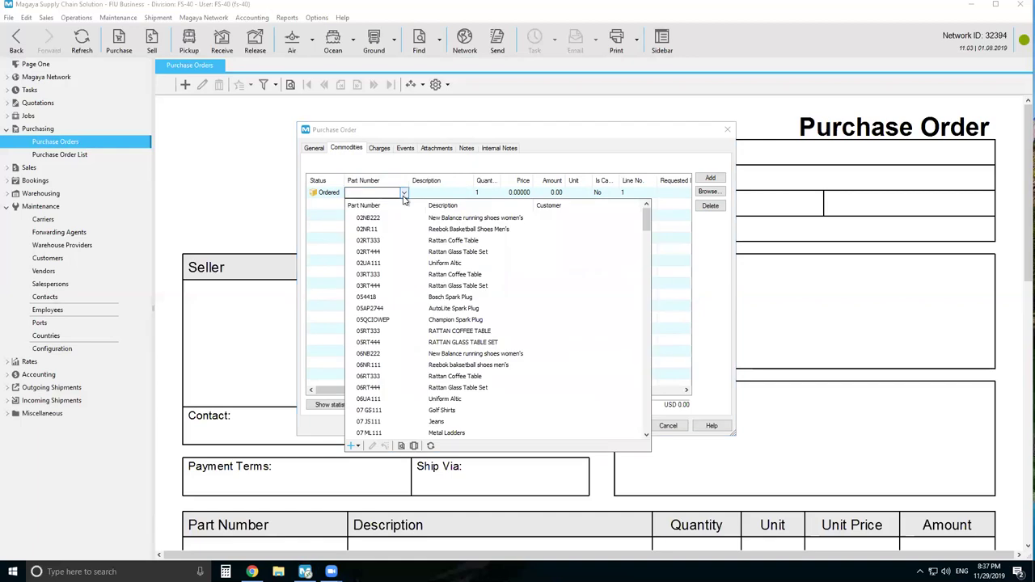
{"action": "scroll", "coordinate": [411, 314], "scroll_direction": "down", "scroll_amount": 15}
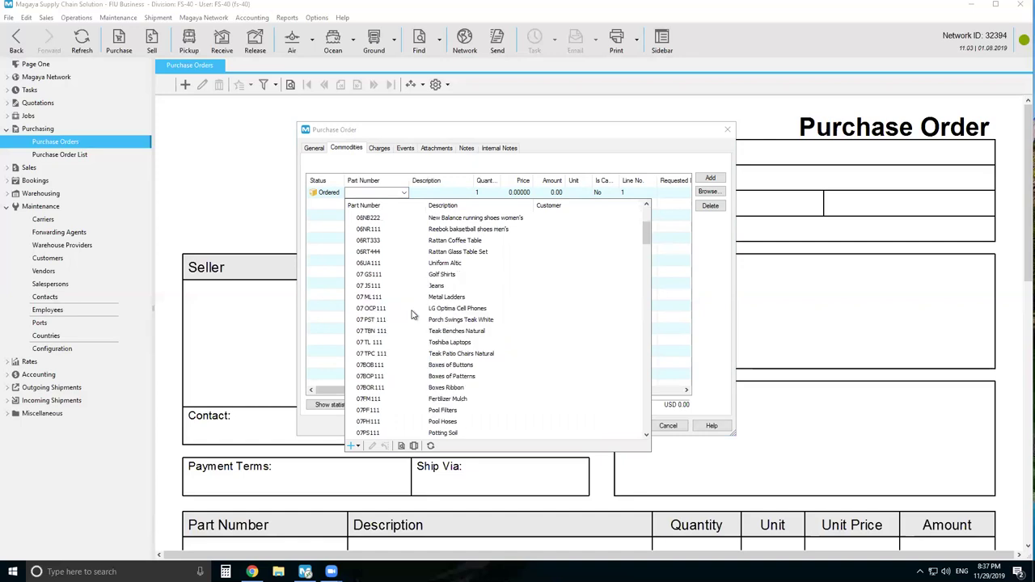
{"action": "scroll", "coordinate": [411, 314], "scroll_direction": "down", "scroll_amount": 10}
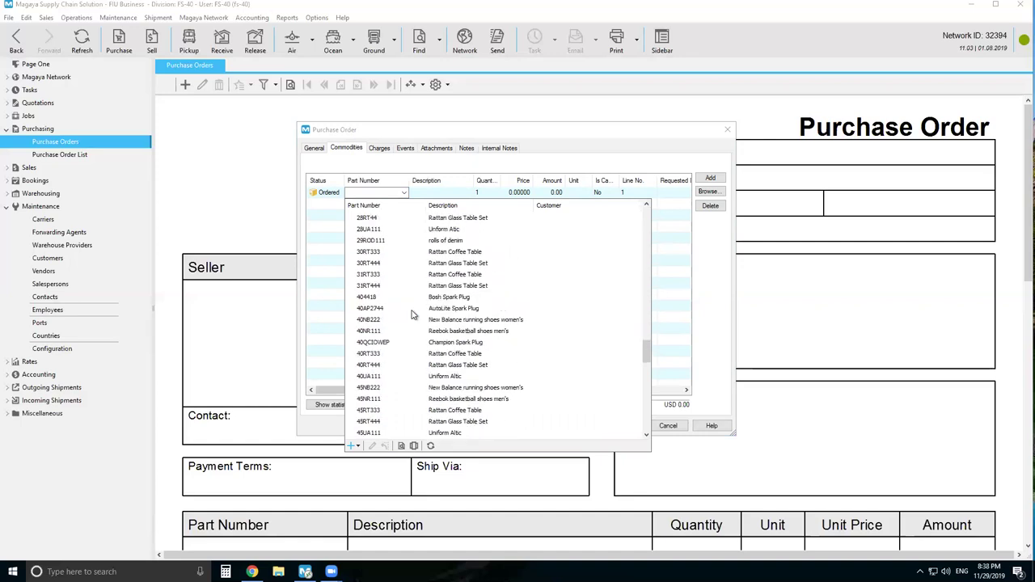
{"action": "left_click", "coordinate": [388, 346]}
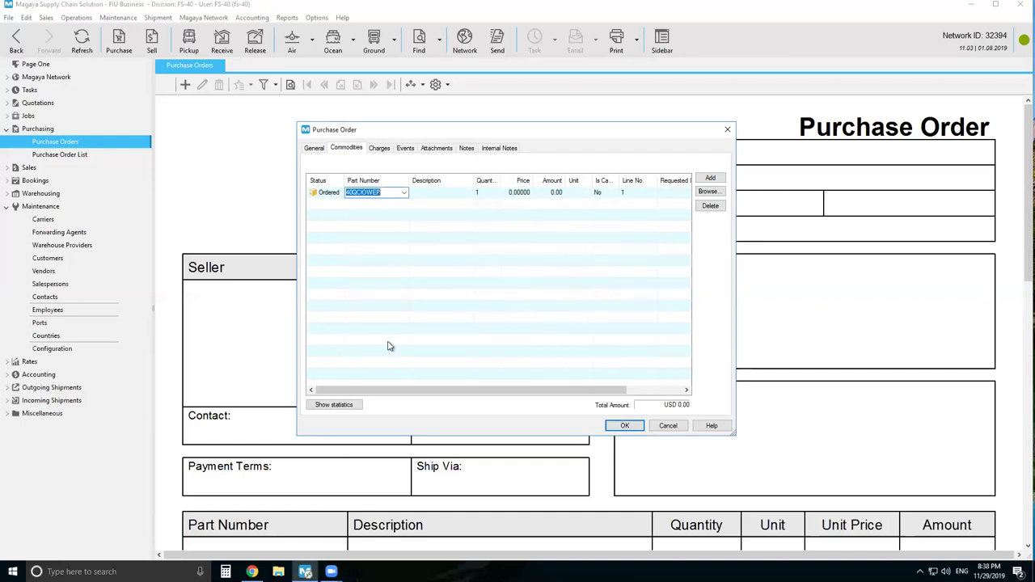
{"action": "left_click", "coordinate": [484, 193]}
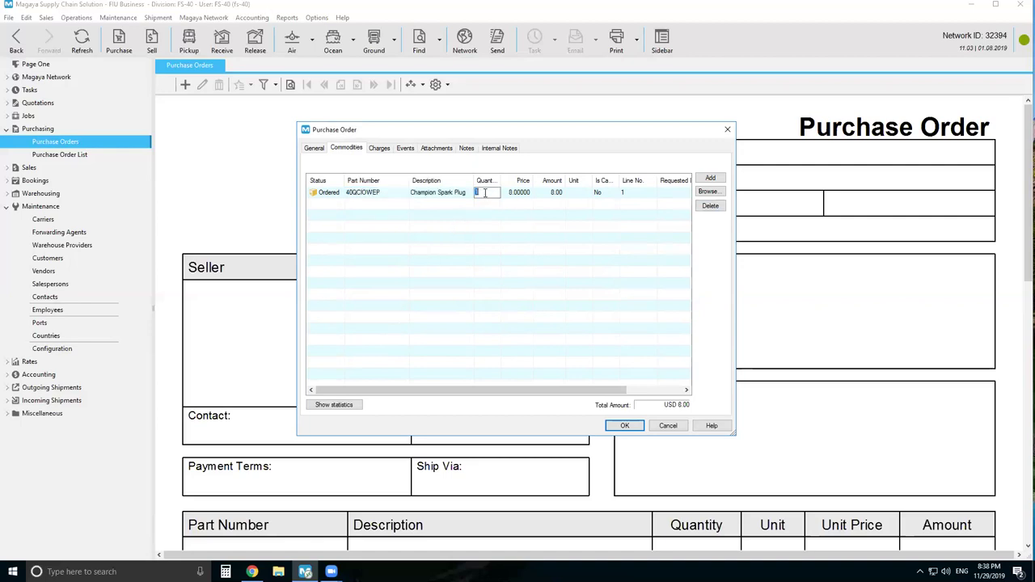
{"action": "type", "text": "100"}
{"action": "left_click", "coordinate": [546, 199]}
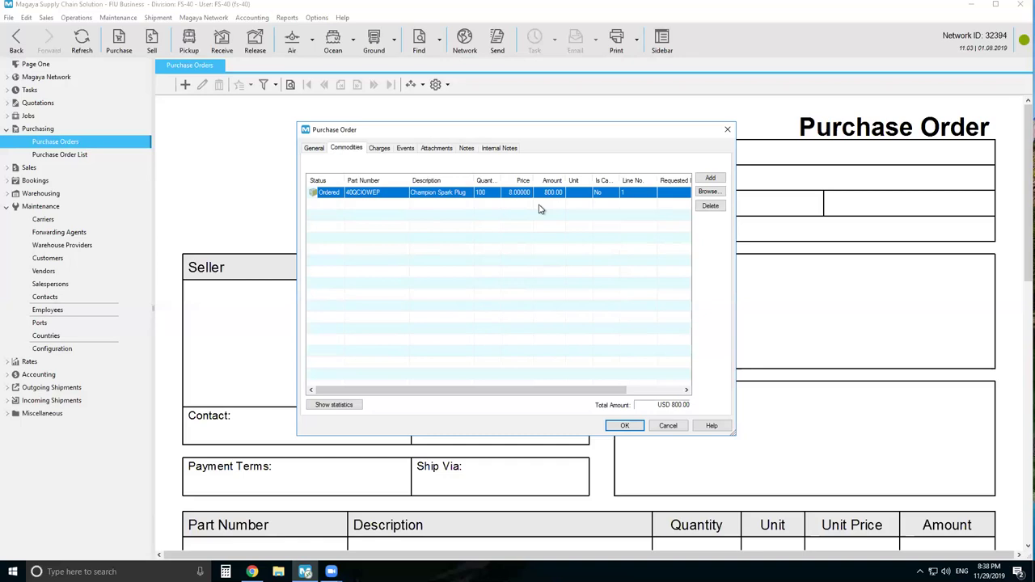
Step: Add an expense charge to the purchase order for Inland Freight Cost with the description "trucking"
{"action": "left_click", "coordinate": [380, 151]}
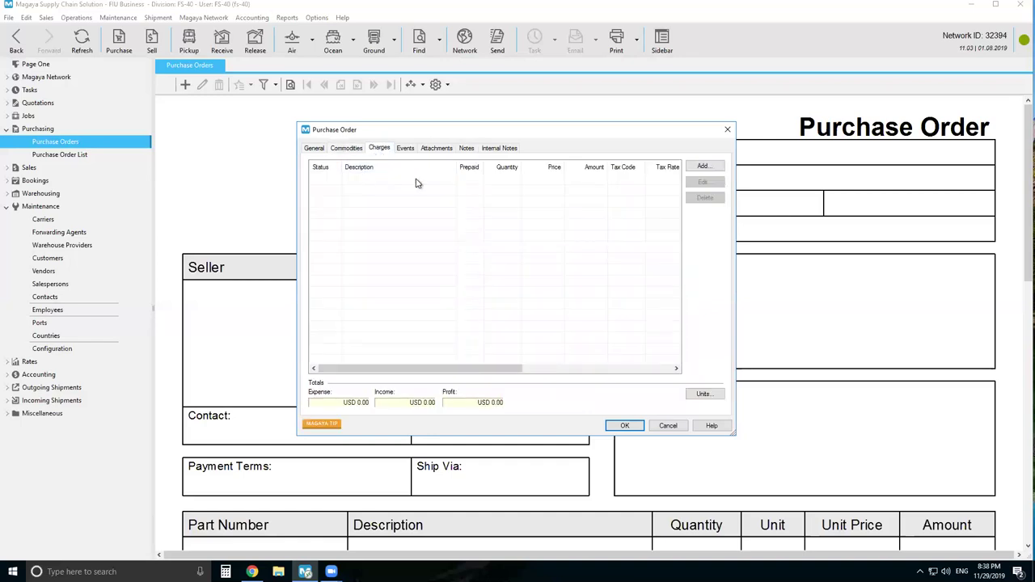
{"action": "left_click", "coordinate": [689, 168]}
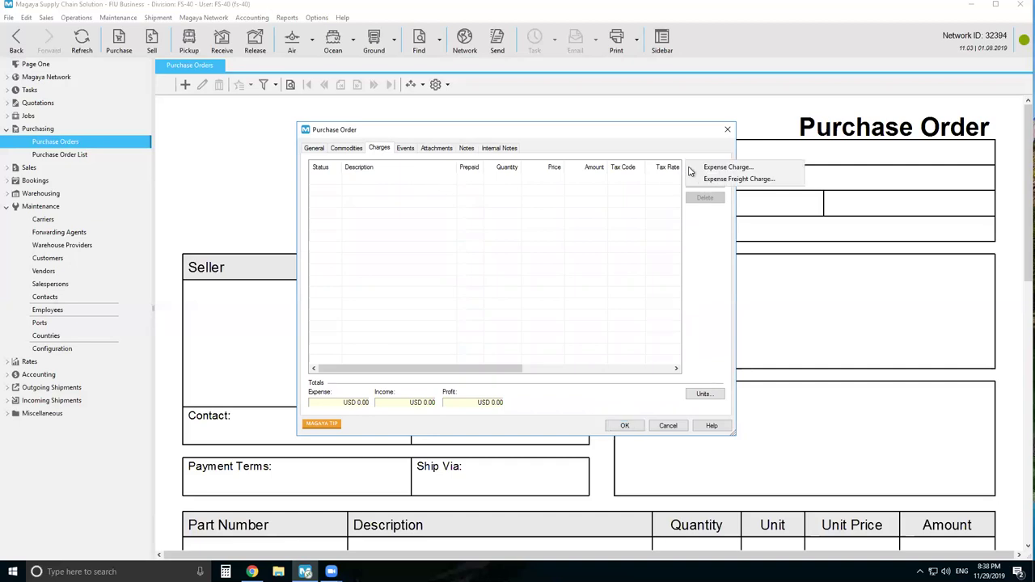
{"action": "left_click", "coordinate": [700, 168]}
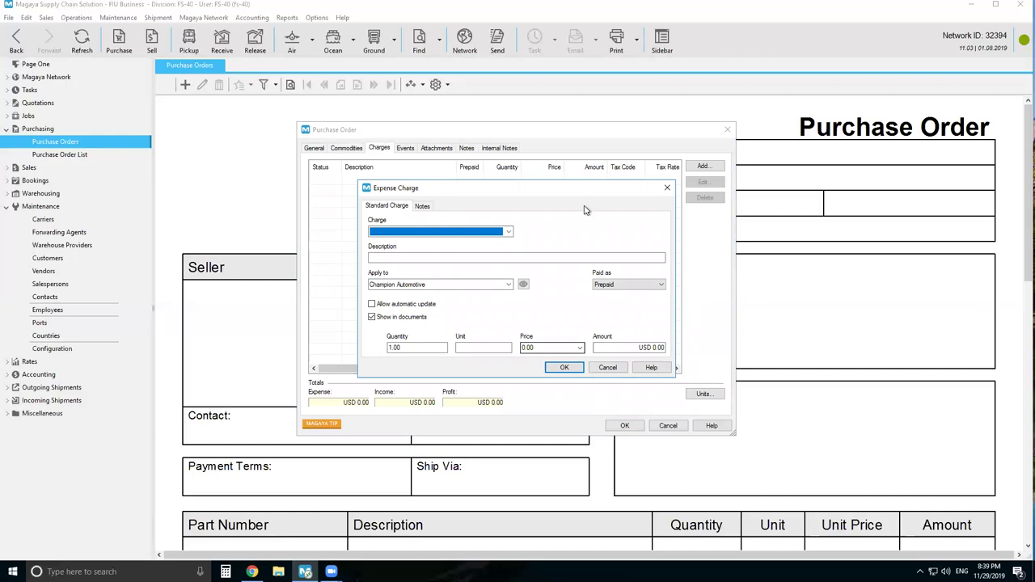
{"action": "left_click", "coordinate": [508, 233]}
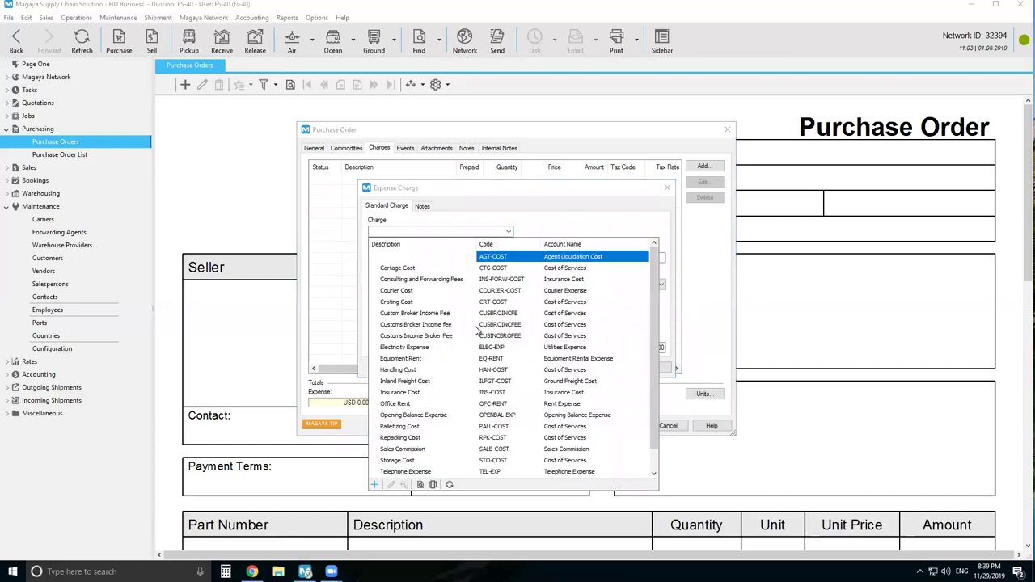
{"action": "left_click", "coordinate": [426, 386]}
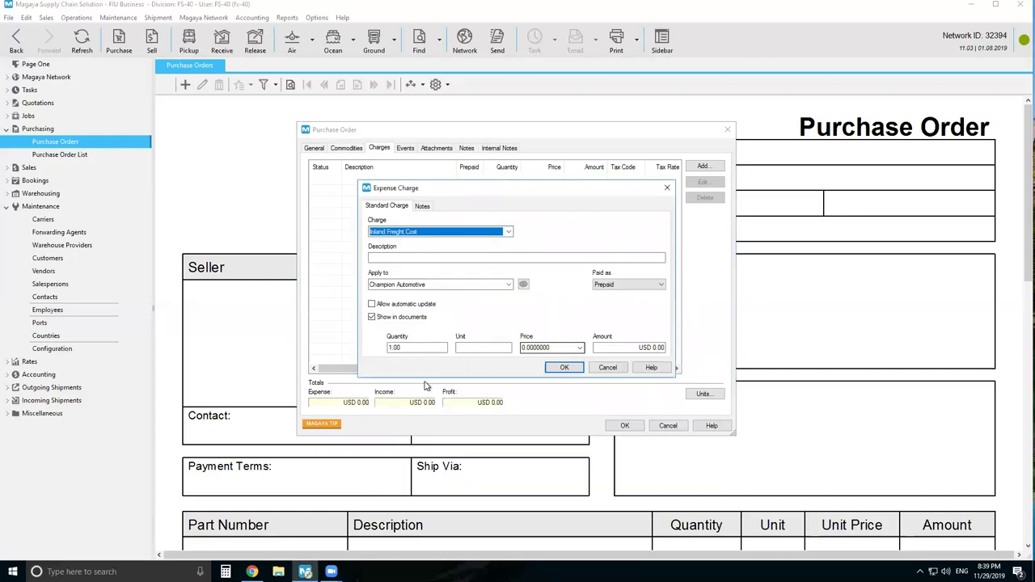
{"action": "left_click", "coordinate": [451, 259]}
{"action": "type", "text": "trucking"}
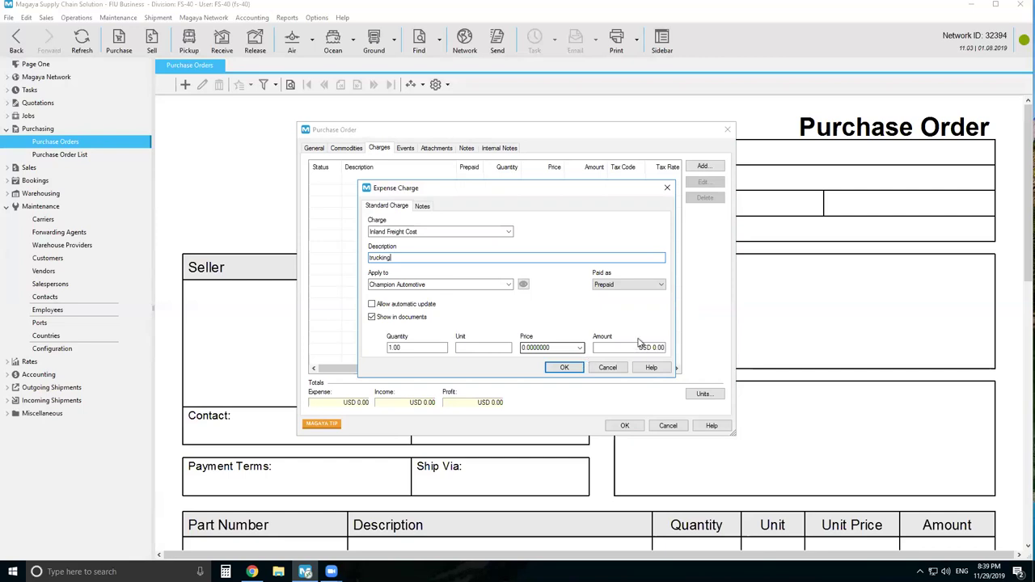
Step: Set the freight charge's price to 15 and save both the charge and the purchase order
{"action": "left_click", "coordinate": [554, 347]}
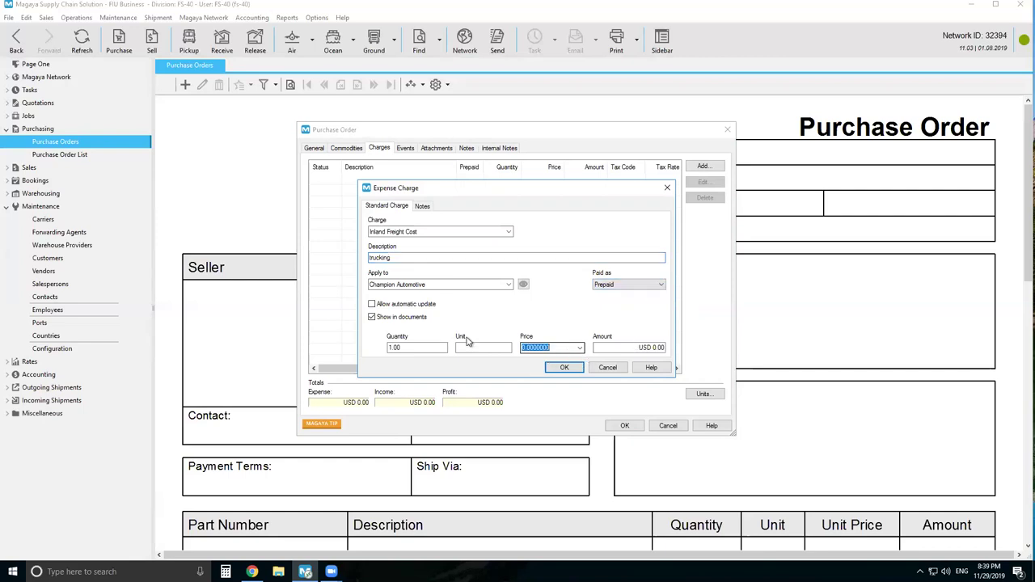
{"action": "type", "text": "15"}
{"action": "left_click", "coordinate": [563, 368]}
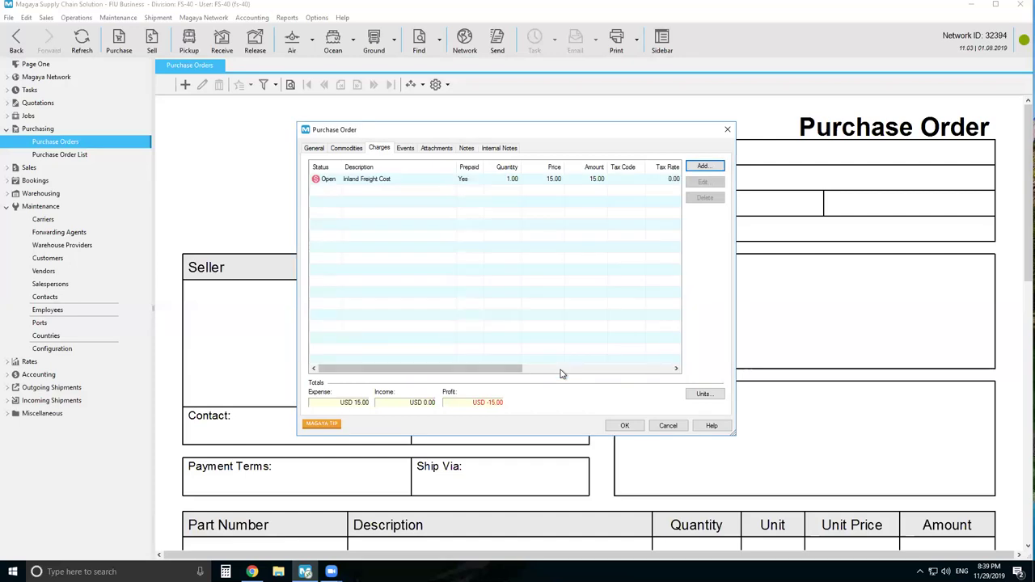
{"action": "left_click", "coordinate": [620, 426]}
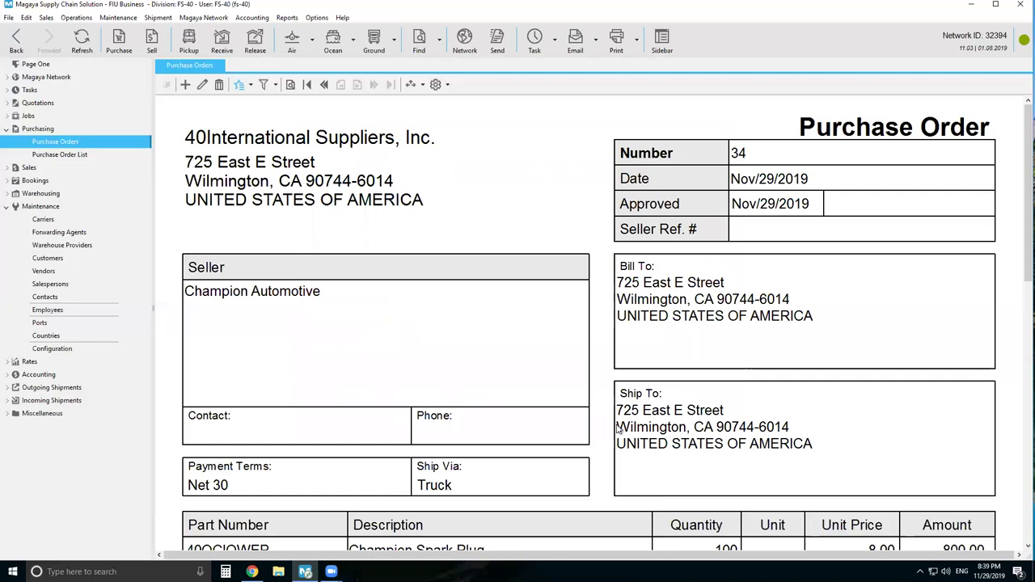
Step: Check the saved Champion Automotive purchase order and create a bill from it with the proposed details
{"action": "scroll", "coordinate": [440, 263], "scroll_direction": "down", "scroll_amount": 1}
{"action": "scroll", "coordinate": [440, 262], "scroll_direction": "down", "scroll_amount": 6}
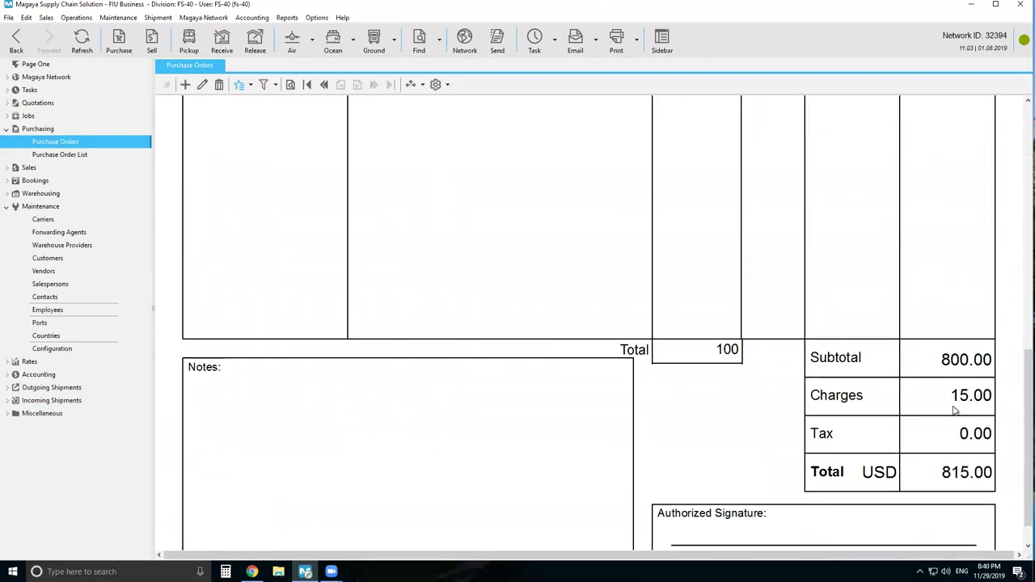
{"action": "scroll", "coordinate": [951, 408], "scroll_direction": "up", "scroll_amount": 5}
{"action": "scroll", "coordinate": [950, 408], "scroll_direction": "up", "scroll_amount": 4}
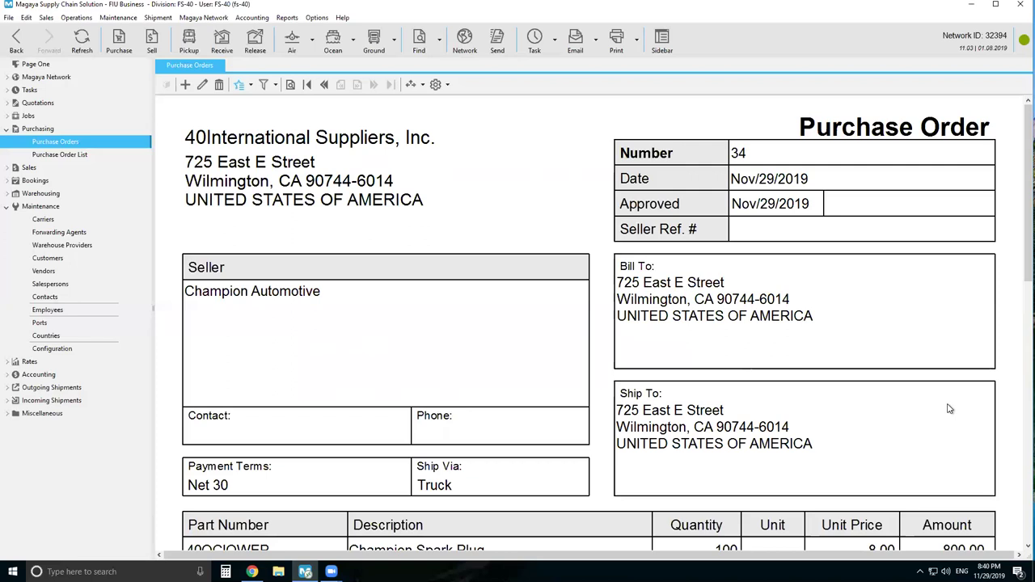
{"action": "left_click", "coordinate": [251, 87]}
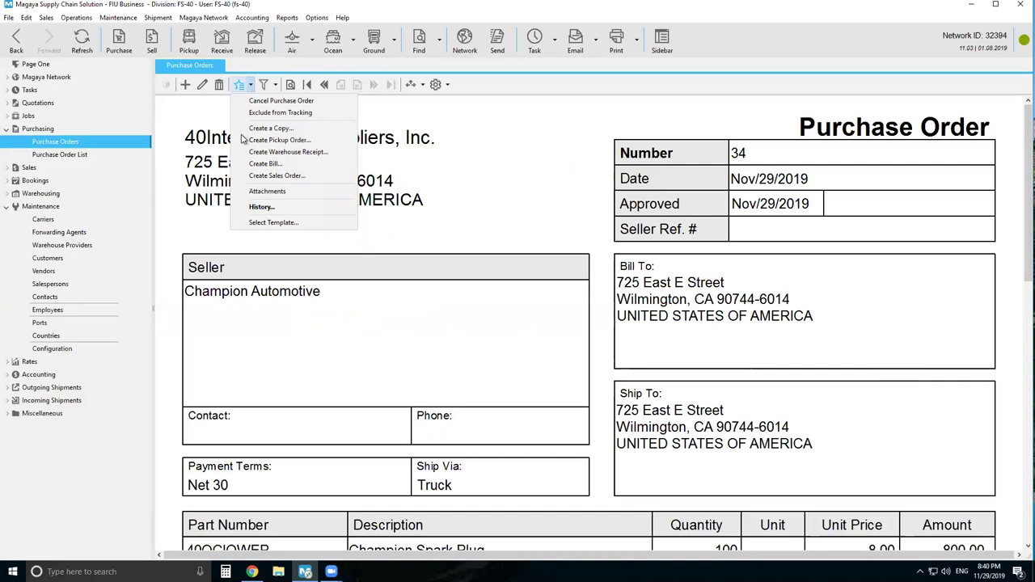
{"action": "left_click", "coordinate": [259, 164]}
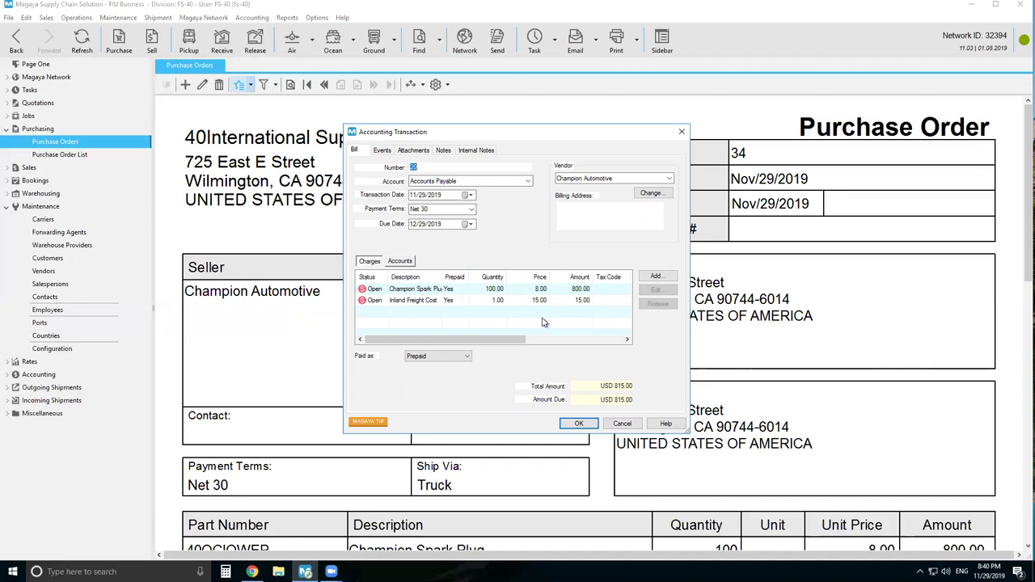
{"action": "left_click", "coordinate": [579, 424]}
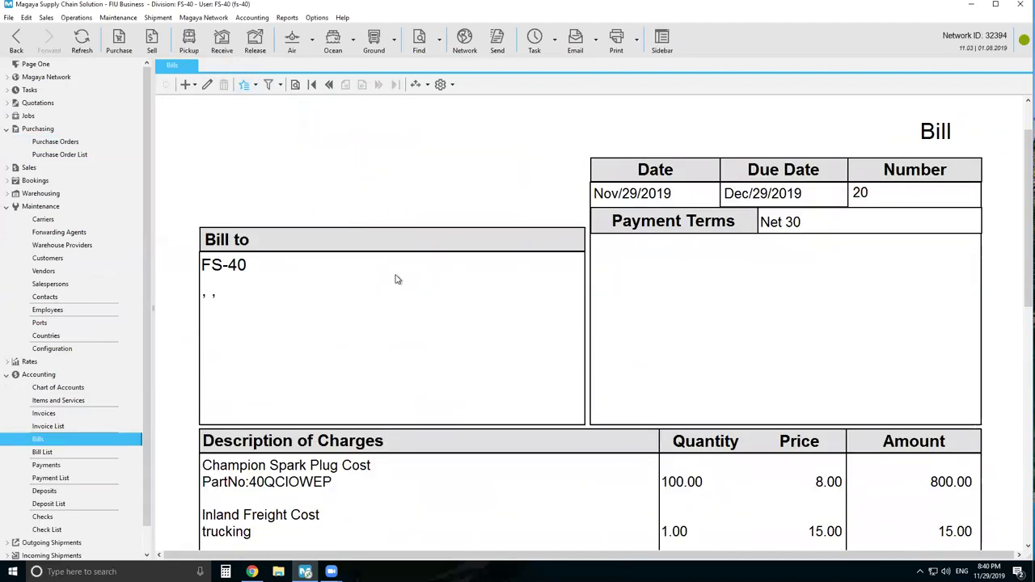
Step: Review the Champion Automotive bill, including its dates, payment terms, listed charges and total
{"action": "scroll", "coordinate": [397, 279], "scroll_direction": "down", "scroll_amount": 10}
{"action": "scroll", "coordinate": [396, 279], "scroll_direction": "up", "scroll_amount": 10}
{"action": "scroll", "coordinate": [396, 279], "scroll_direction": "down", "scroll_amount": 2}
{"action": "scroll", "coordinate": [397, 279], "scroll_direction": "up", "scroll_amount": 3}
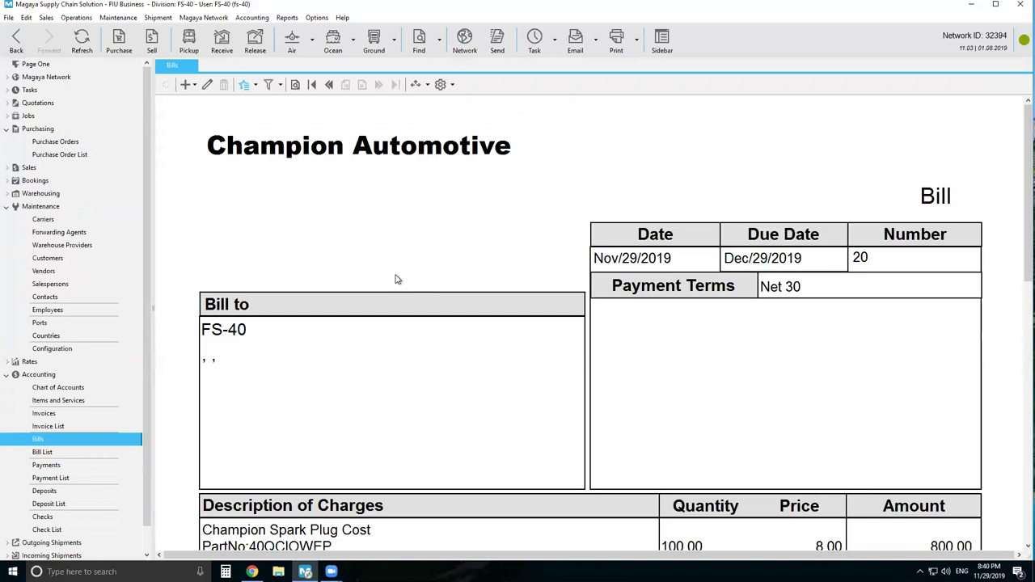
{"action": "scroll", "coordinate": [396, 279], "scroll_direction": "down", "scroll_amount": 2}
{"action": "scroll", "coordinate": [396, 279], "scroll_direction": "up", "scroll_amount": 2}
{"action": "scroll", "coordinate": [396, 279], "scroll_direction": "down", "scroll_amount": 2}
{"action": "scroll", "coordinate": [396, 279], "scroll_direction": "down", "scroll_amount": 8}
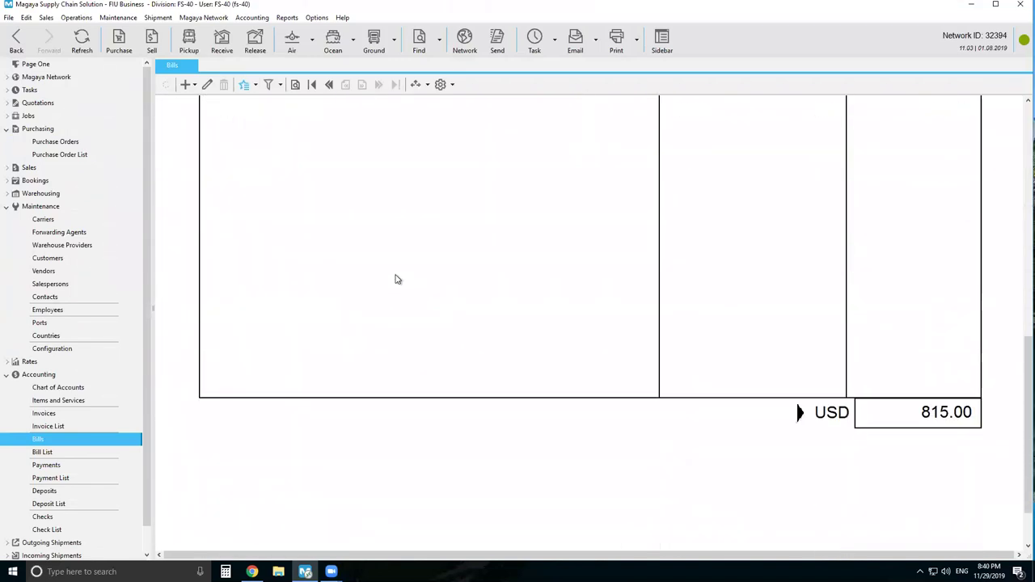
{"action": "scroll", "coordinate": [397, 279], "scroll_direction": "up", "scroll_amount": 8}
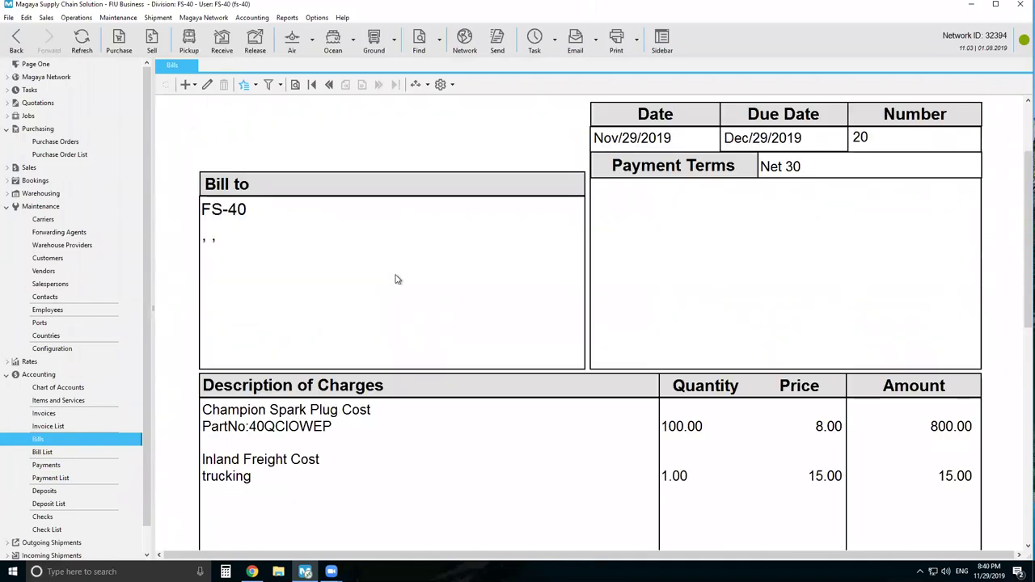
{"action": "scroll", "coordinate": [397, 279], "scroll_direction": "up", "scroll_amount": 1}
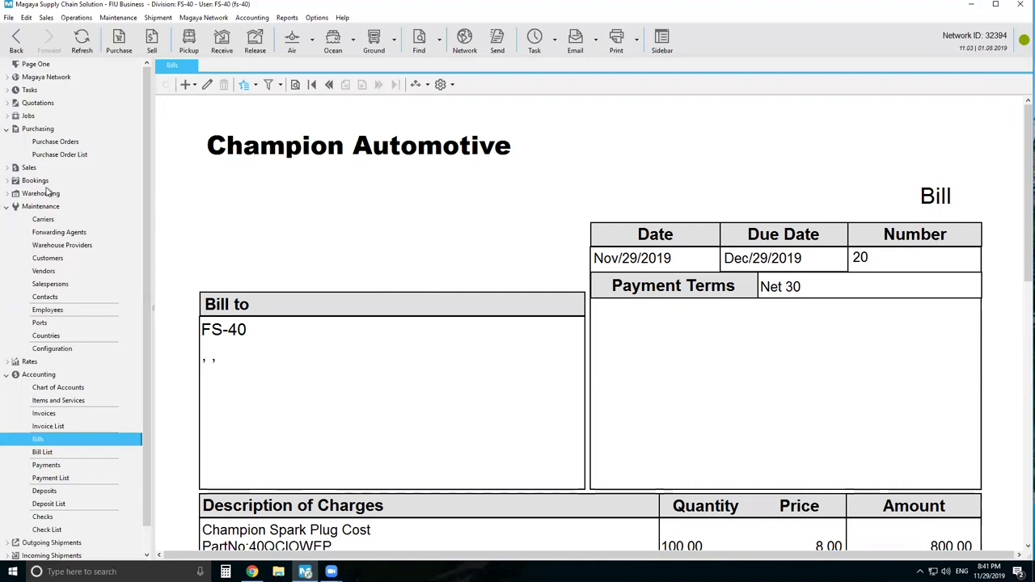
Step: Return to the purchase orders and start another one with payment terms Net 30, transport via Truck and shipping date 11/30/2019
{"action": "left_click", "coordinate": [56, 143]}
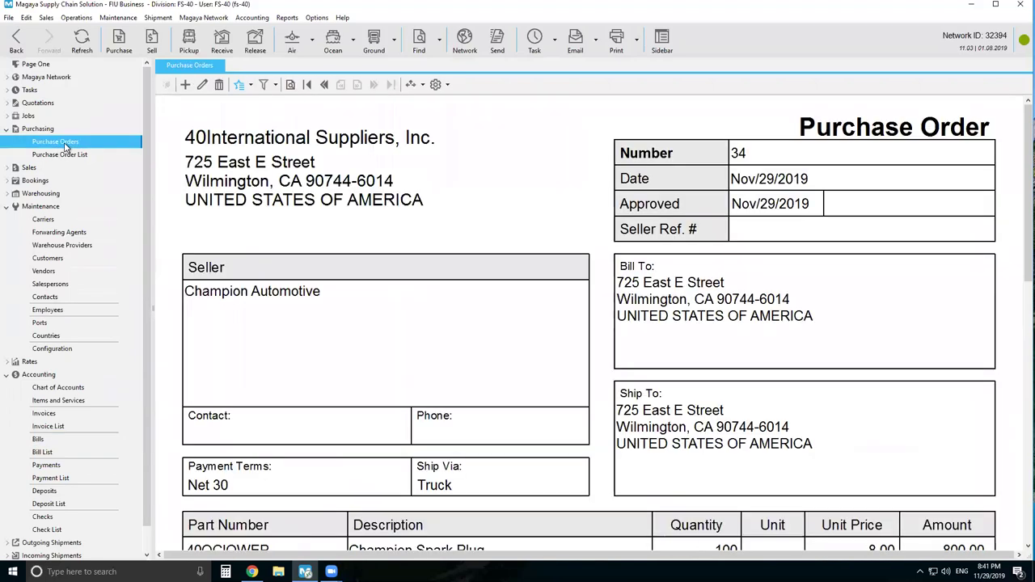
{"action": "left_click", "coordinate": [185, 85]}
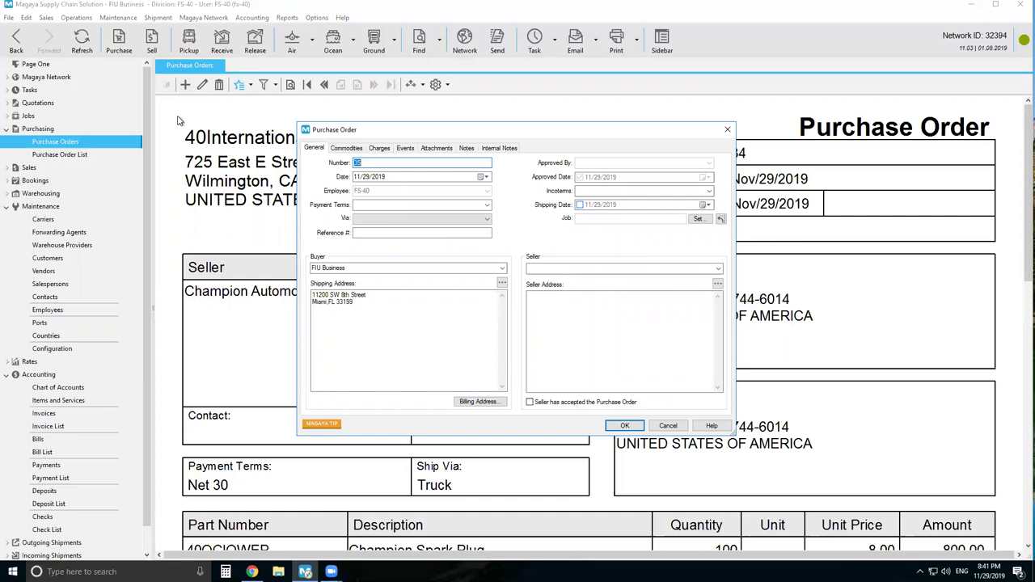
{"action": "left_click", "coordinate": [486, 205]}
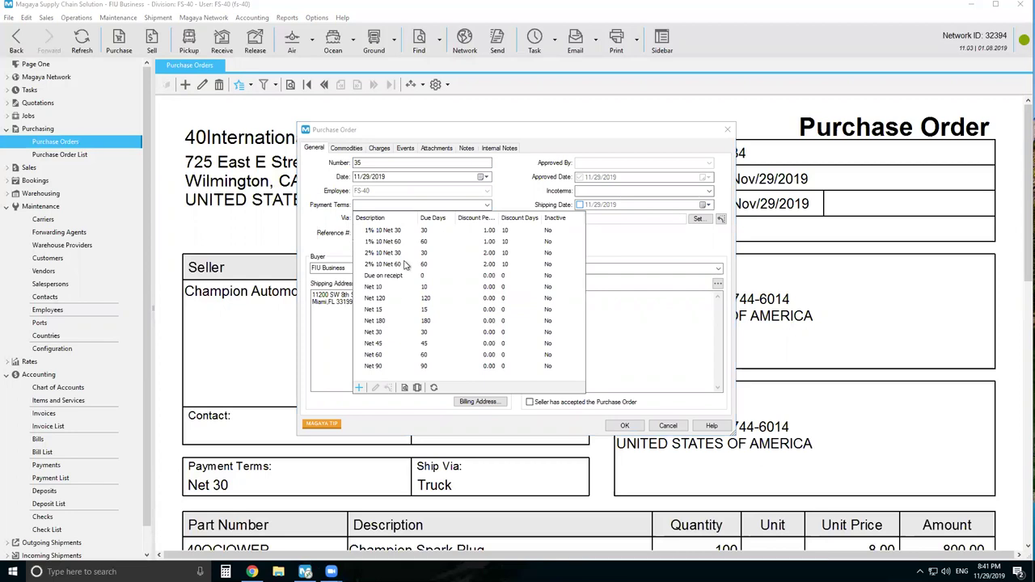
{"action": "left_click", "coordinate": [383, 331]}
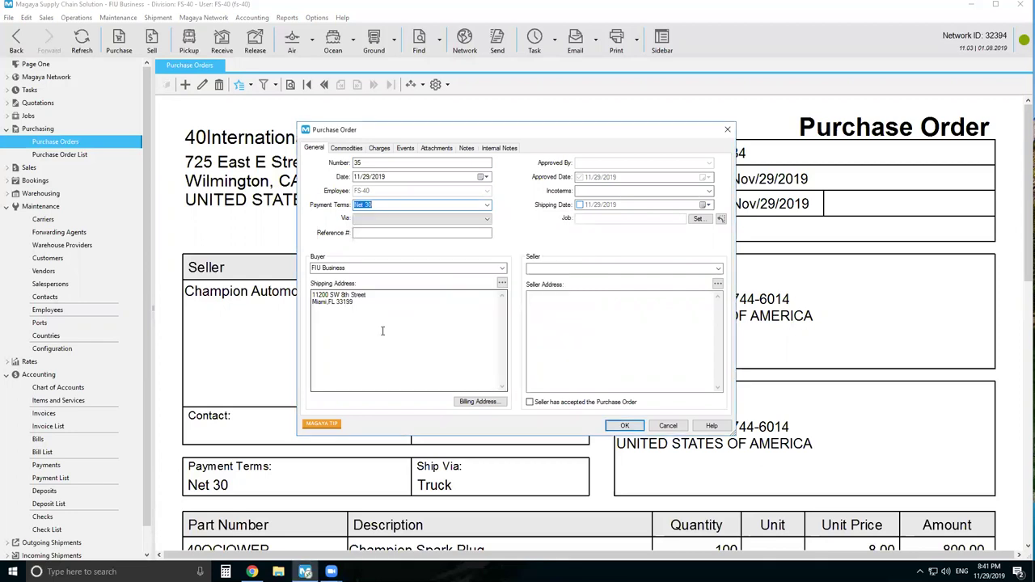
{"action": "left_click", "coordinate": [483, 220]}
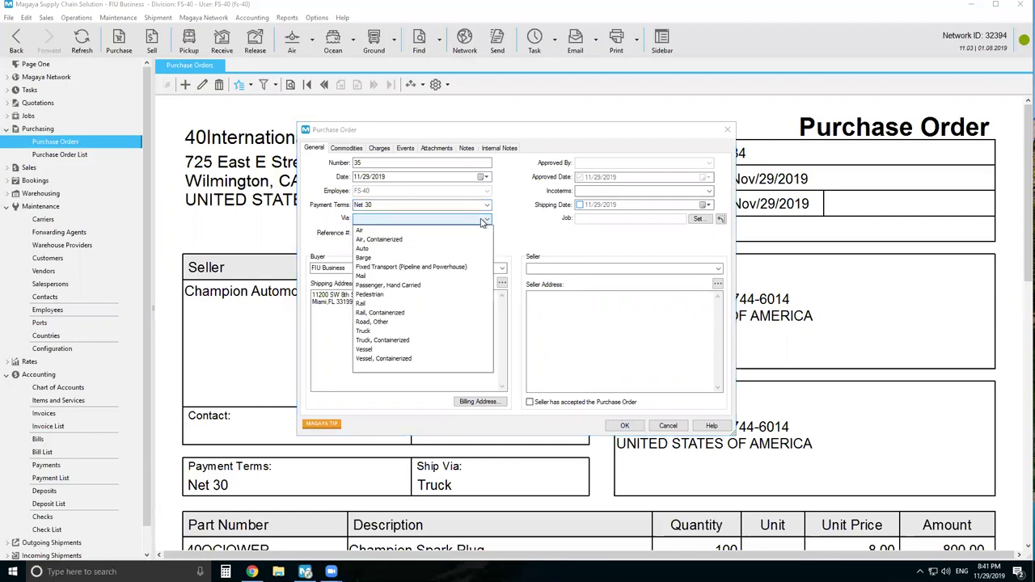
{"action": "left_click", "coordinate": [366, 332]}
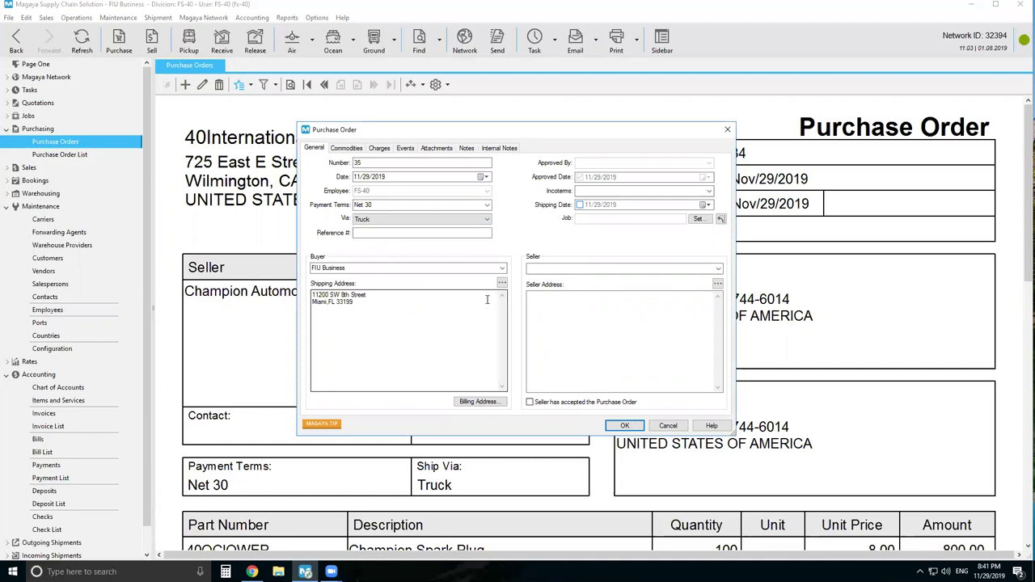
{"action": "left_click", "coordinate": [711, 205]}
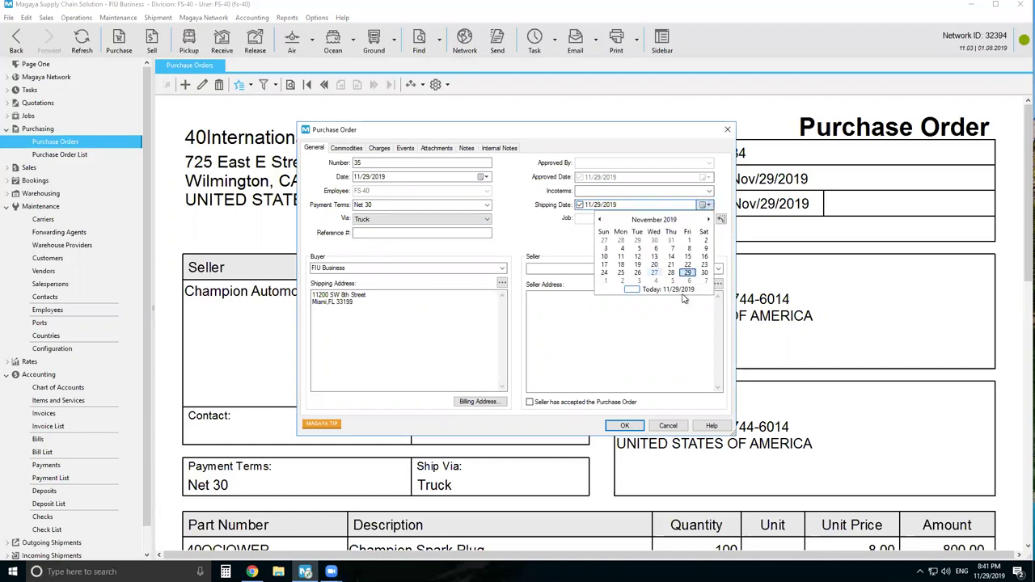
{"action": "left_click", "coordinate": [704, 272]}
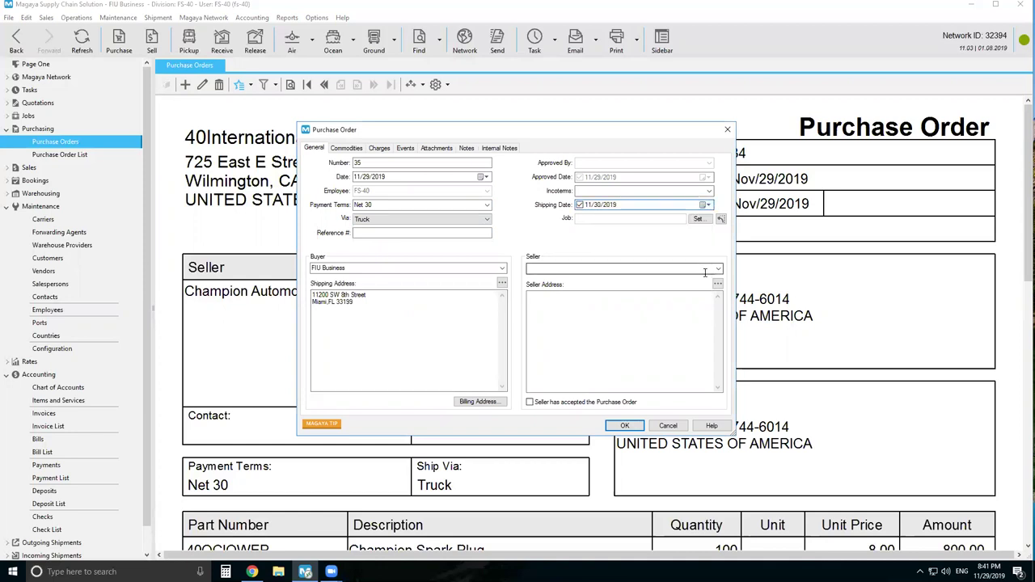
Step: Set the purchase order's buyer to 40International Suppliers, Inc. and its seller to Bosch
{"action": "left_click", "coordinate": [502, 269]}
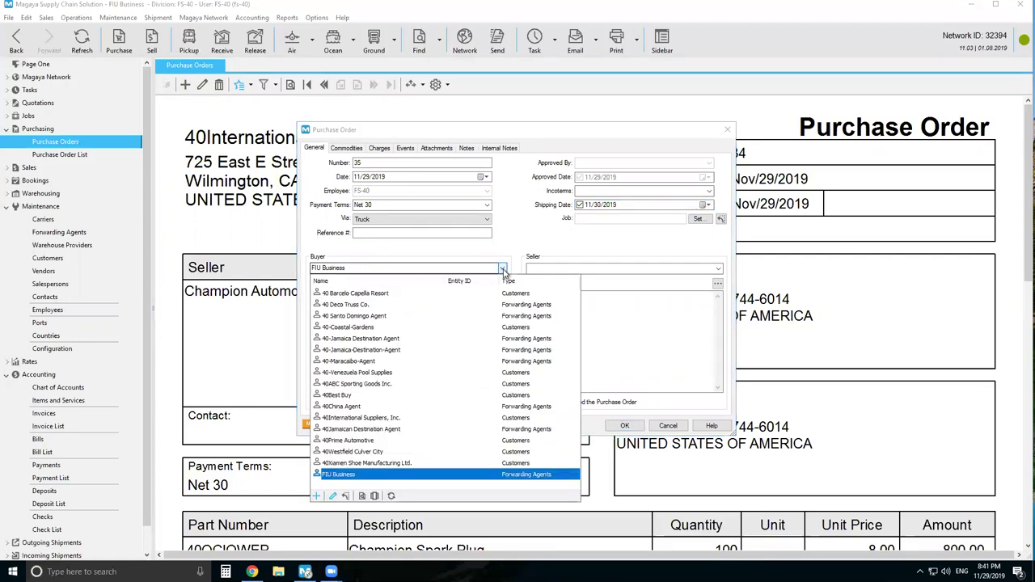
{"action": "left_click", "coordinate": [372, 418]}
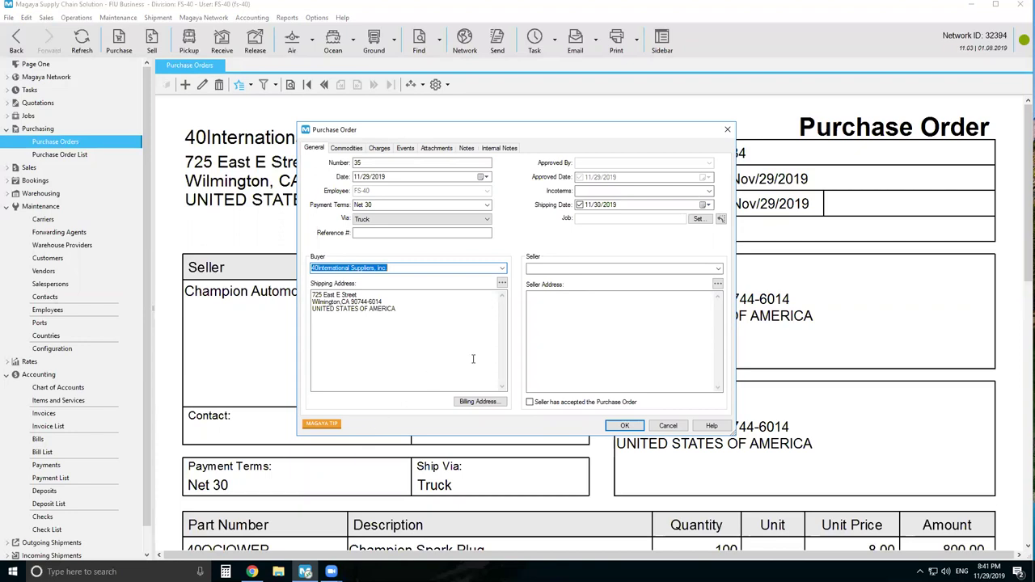
{"action": "left_click", "coordinate": [718, 269]}
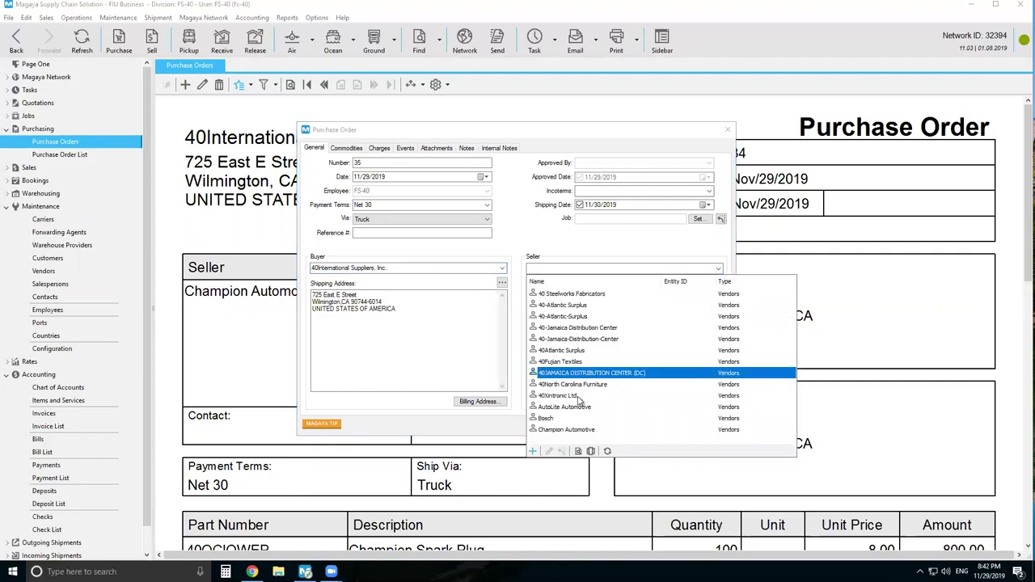
{"action": "left_click", "coordinate": [566, 419]}
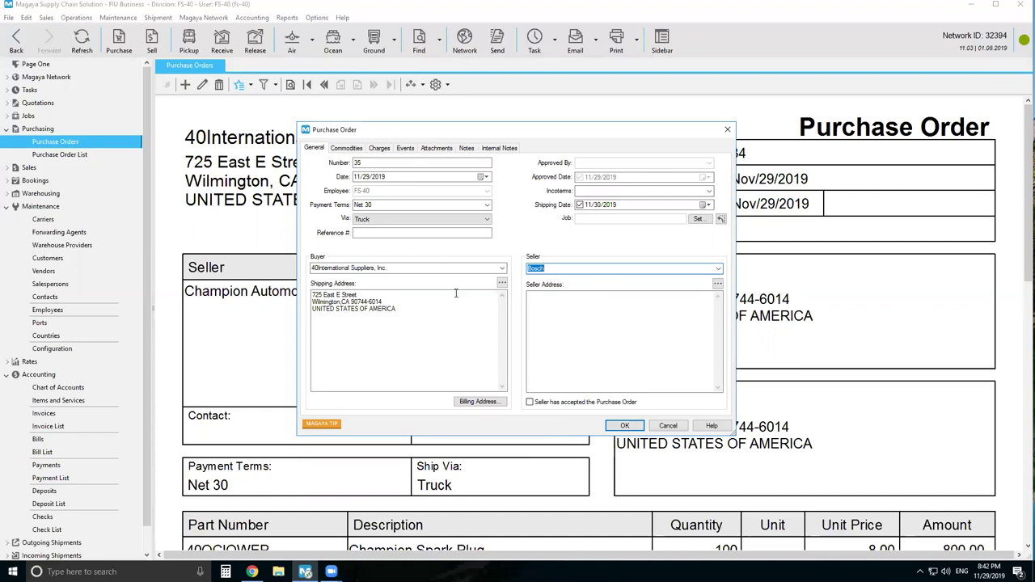
Step: Add a commodity line to the Bosch purchase order with part number 404418, Bosh Spark Plug
{"action": "left_click", "coordinate": [350, 148]}
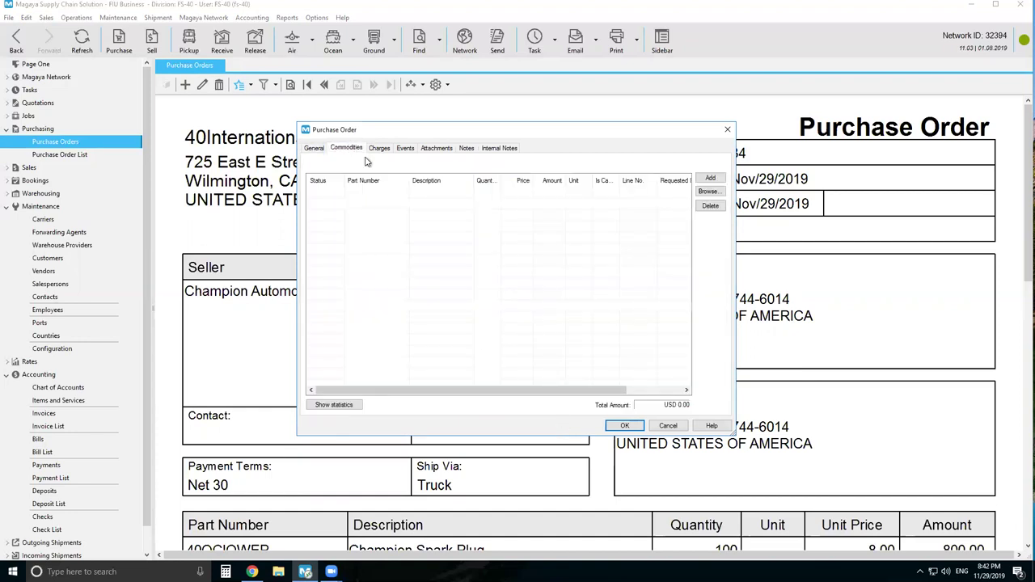
{"action": "left_click", "coordinate": [711, 180]}
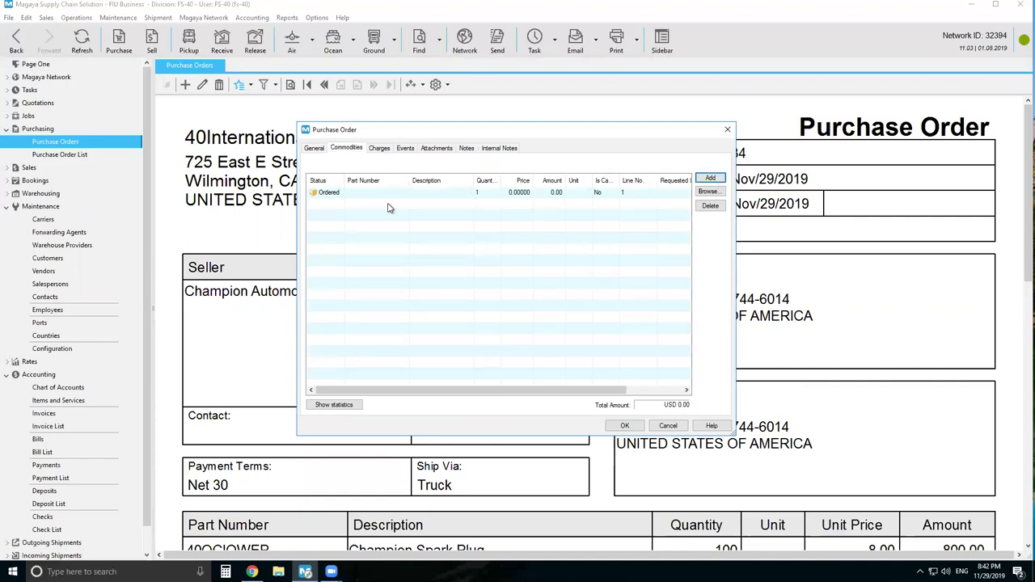
{"action": "left_click", "coordinate": [407, 195]}
{"action": "left_click", "coordinate": [405, 194]}
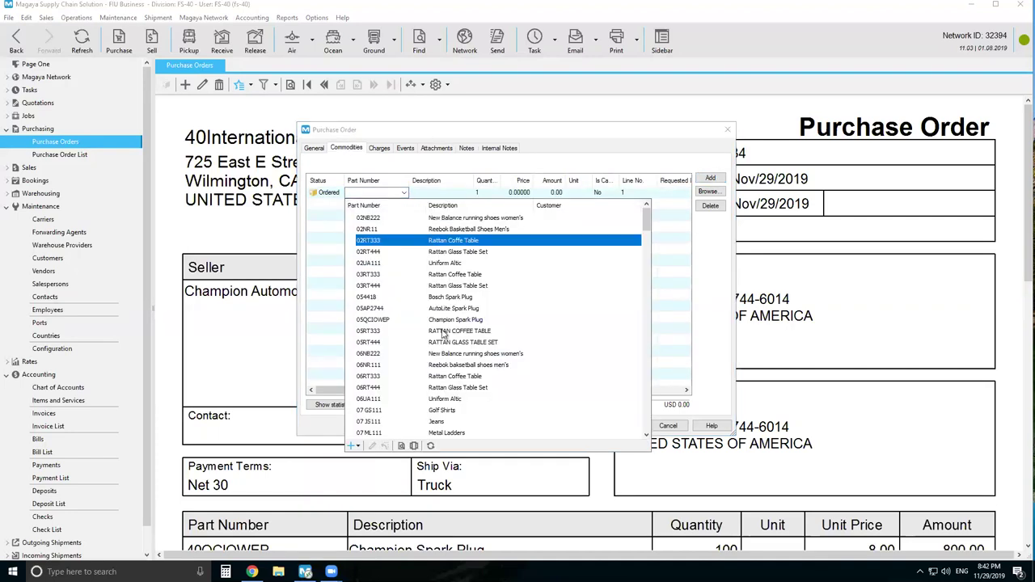
{"action": "scroll", "coordinate": [445, 340], "scroll_direction": "down", "scroll_amount": 15}
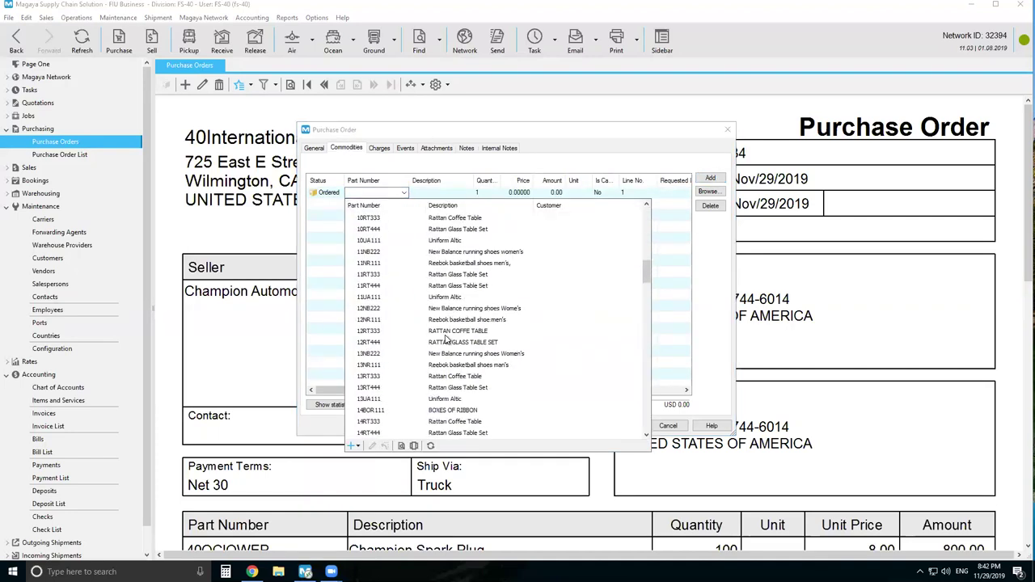
{"action": "scroll", "coordinate": [445, 340], "scroll_direction": "down", "scroll_amount": 10}
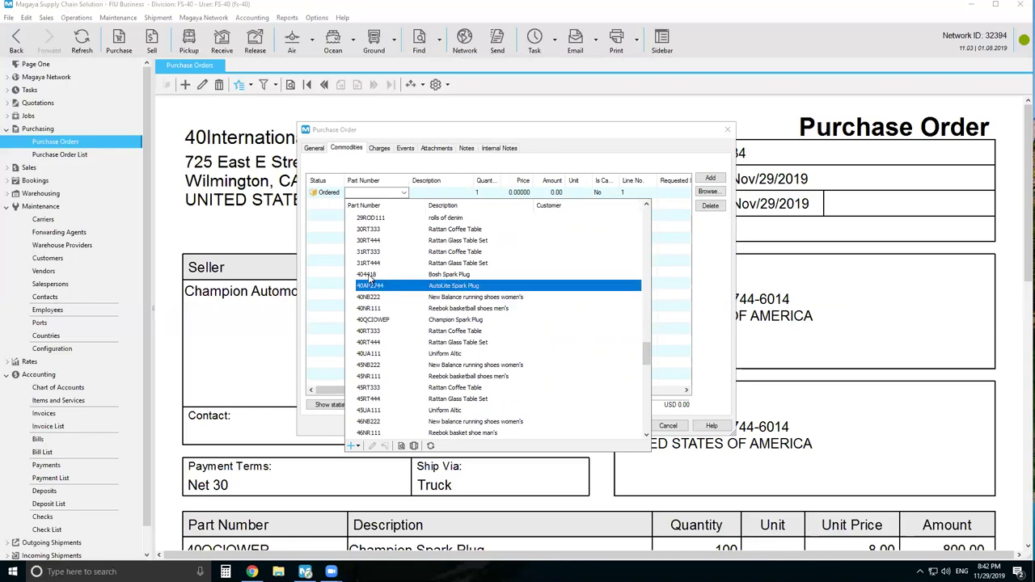
{"action": "left_click", "coordinate": [370, 279]}
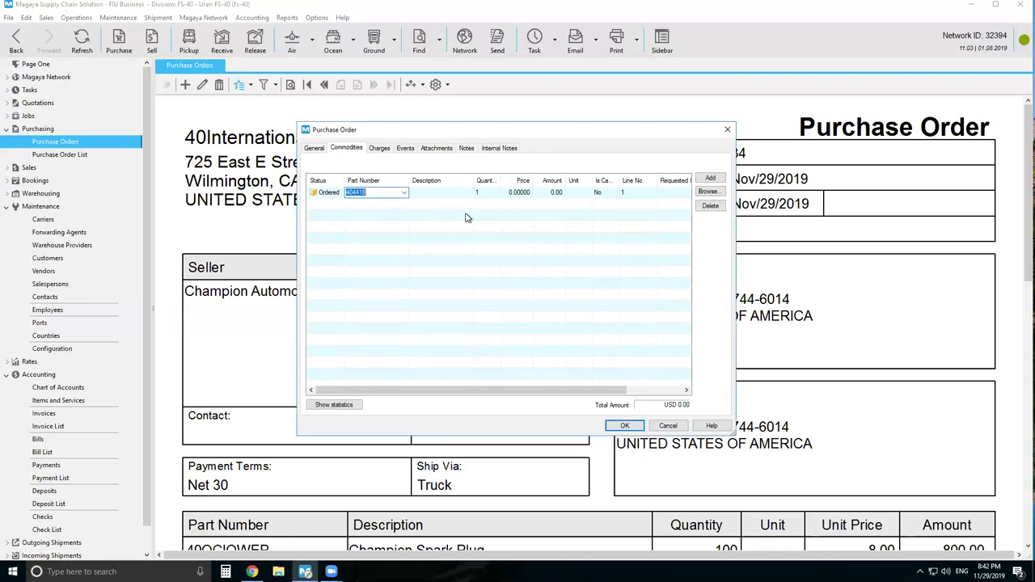
Step: Widen the quantity column and set the Bosh Spark Plug line's quantity to 100
{"action": "left_click", "coordinate": [489, 194]}
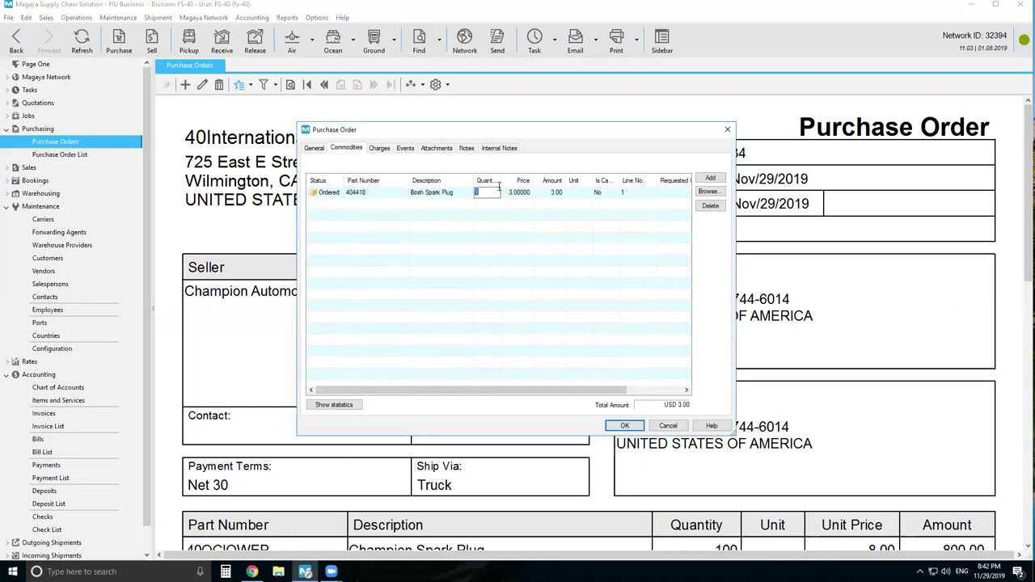
{"action": "left_click_drag", "start_coordinate": [502, 181], "coordinate": [520, 185]}
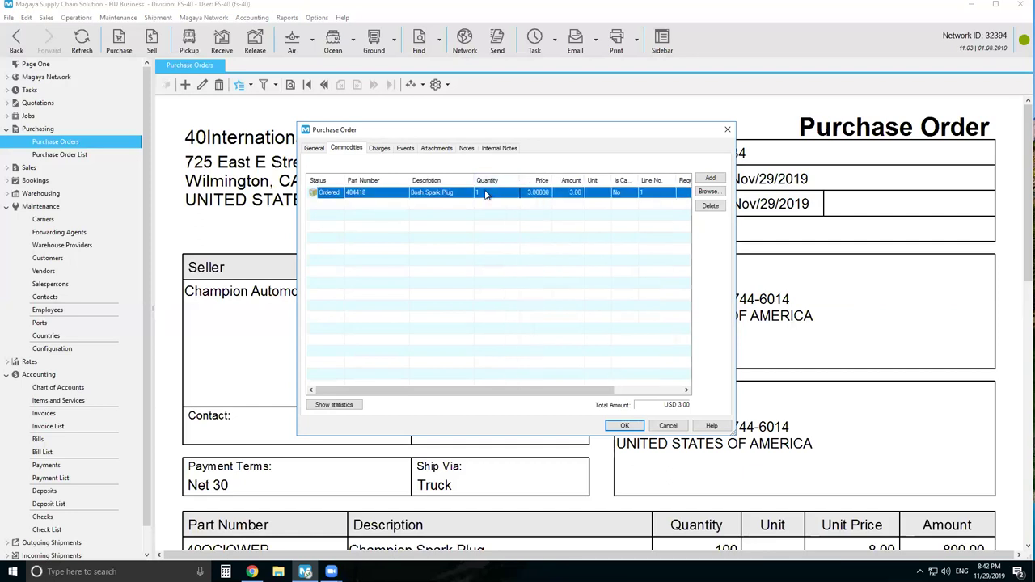
{"action": "left_click", "coordinate": [486, 192]}
{"action": "type", "text": "100"}
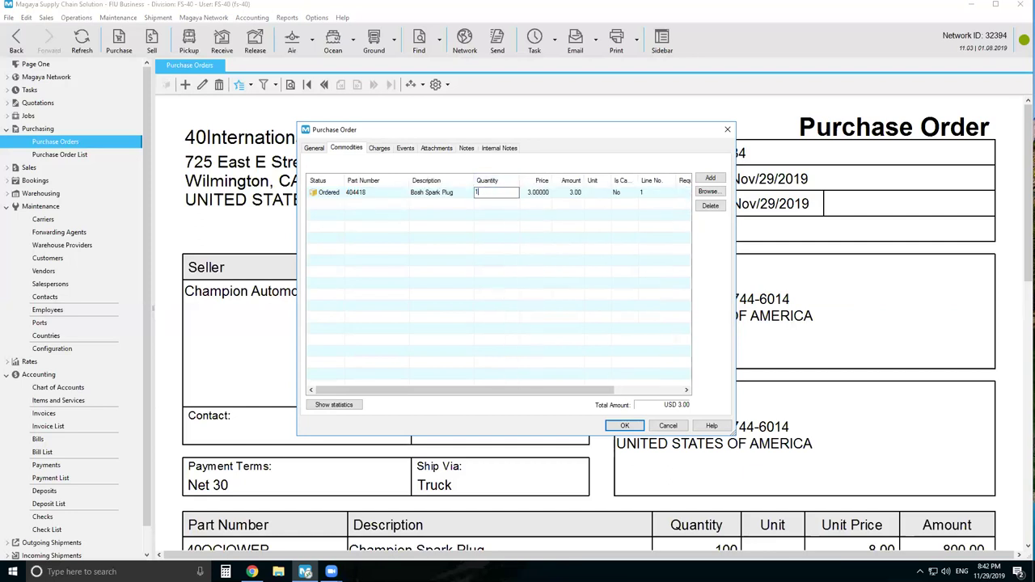
{"action": "key", "text": "Return"}
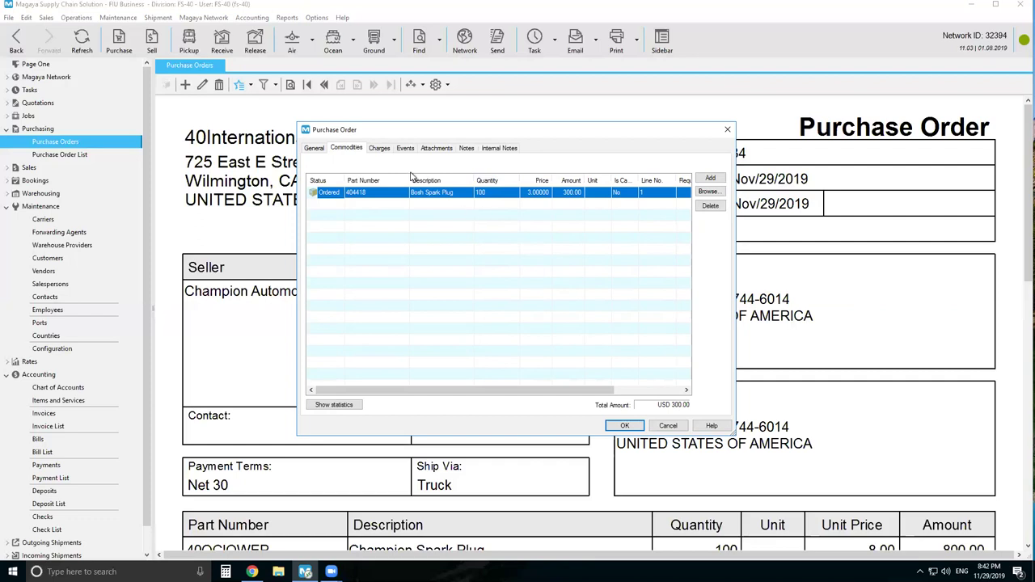
Step: Add an Inland Freight Cost expense charge to the Bosch purchase order with the description "trucking"
{"action": "left_click", "coordinate": [380, 149]}
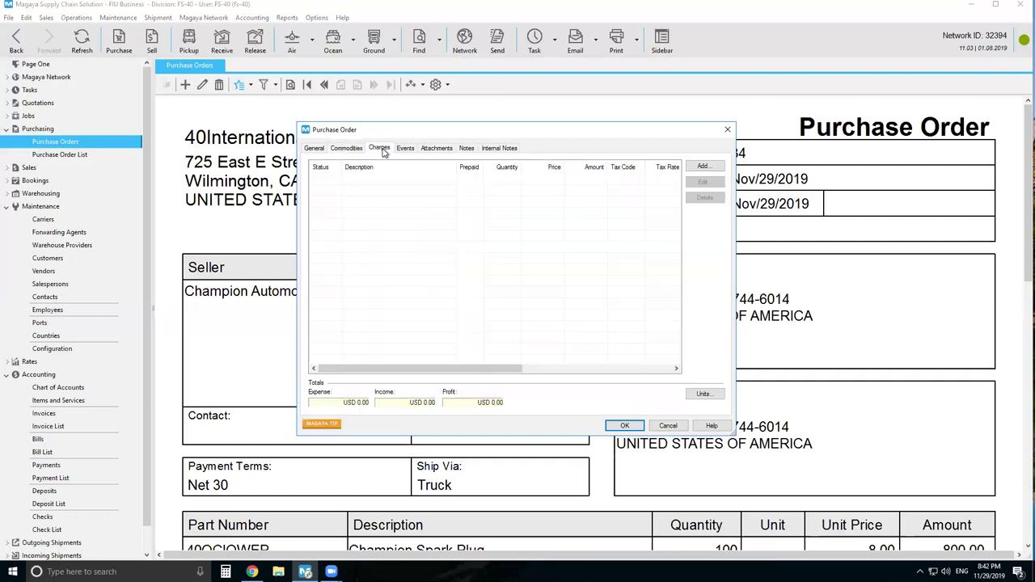
{"action": "left_click", "coordinate": [703, 166]}
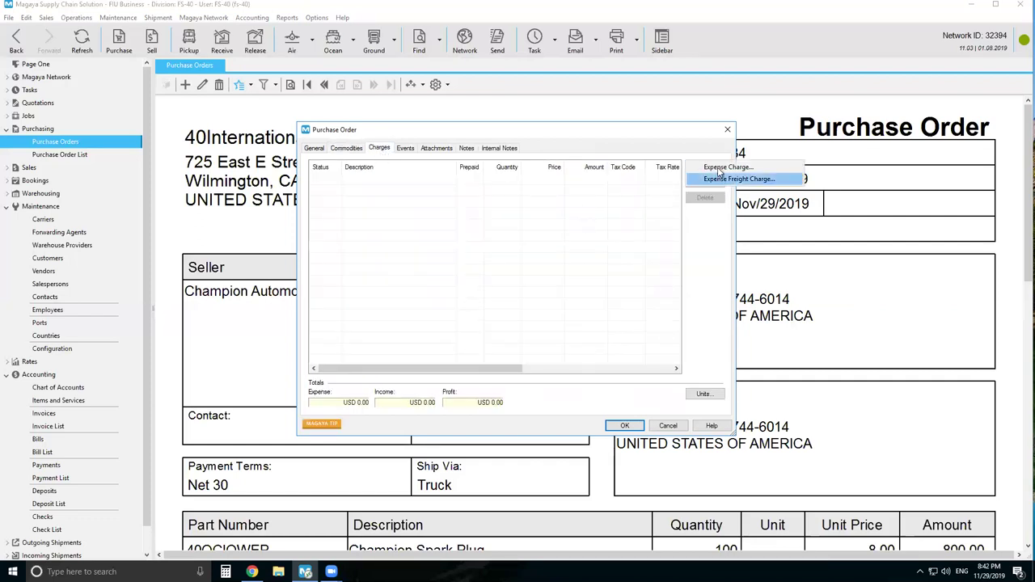
{"action": "left_click", "coordinate": [719, 168]}
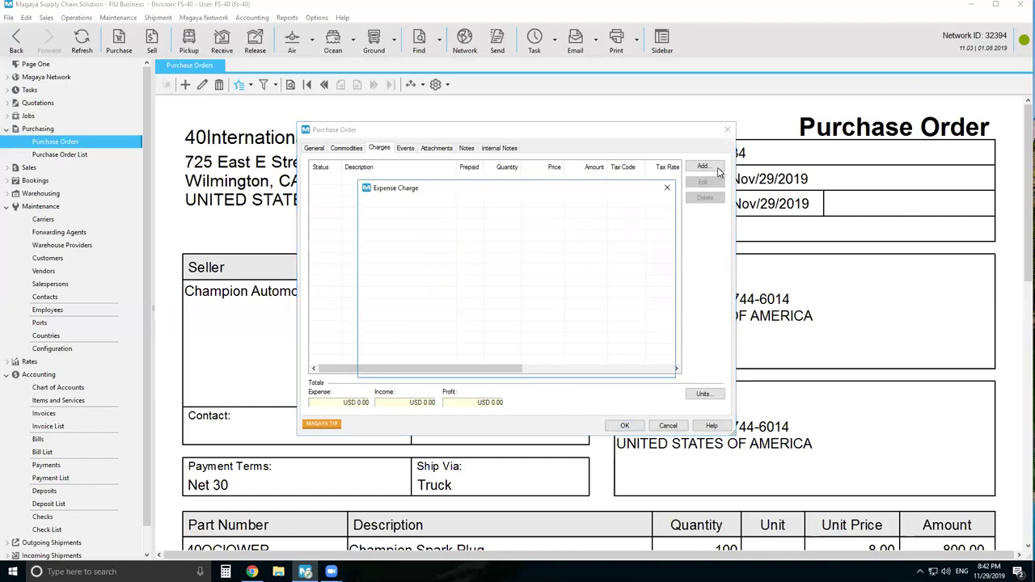
{"action": "left_click", "coordinate": [508, 233]}
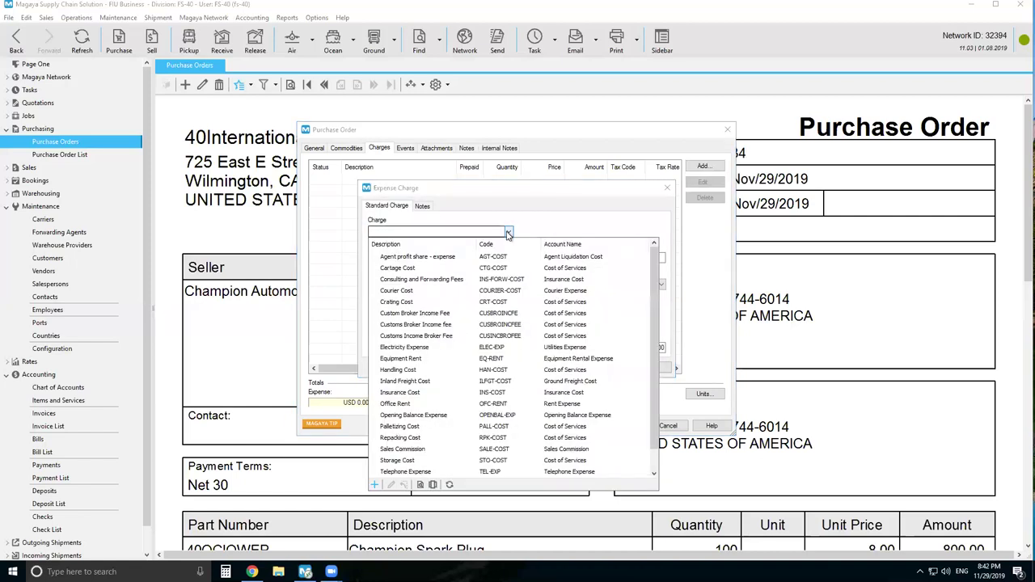
{"action": "left_click", "coordinate": [410, 383]}
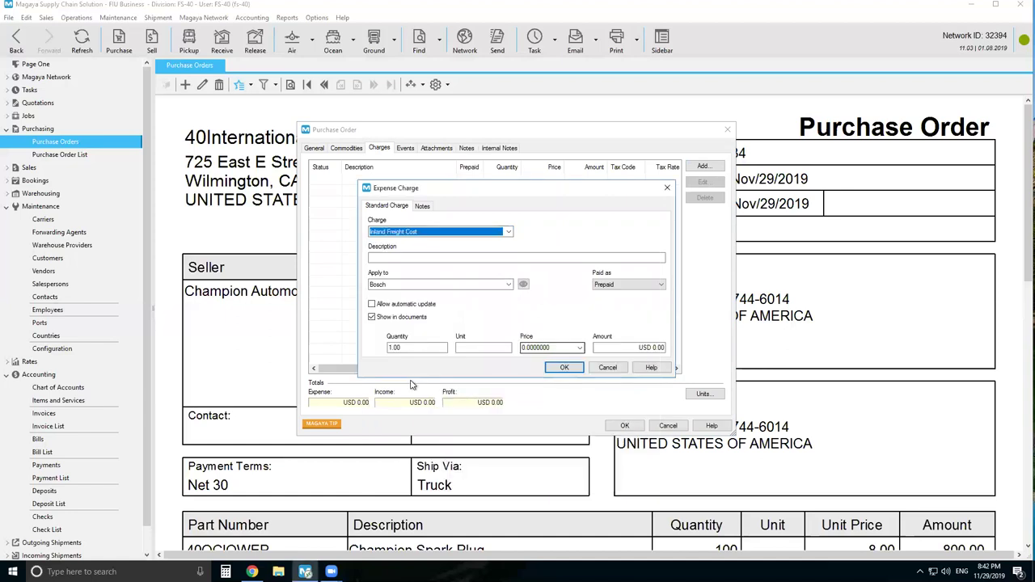
{"action": "left_click", "coordinate": [452, 256]}
{"action": "type", "text": "trucking"}
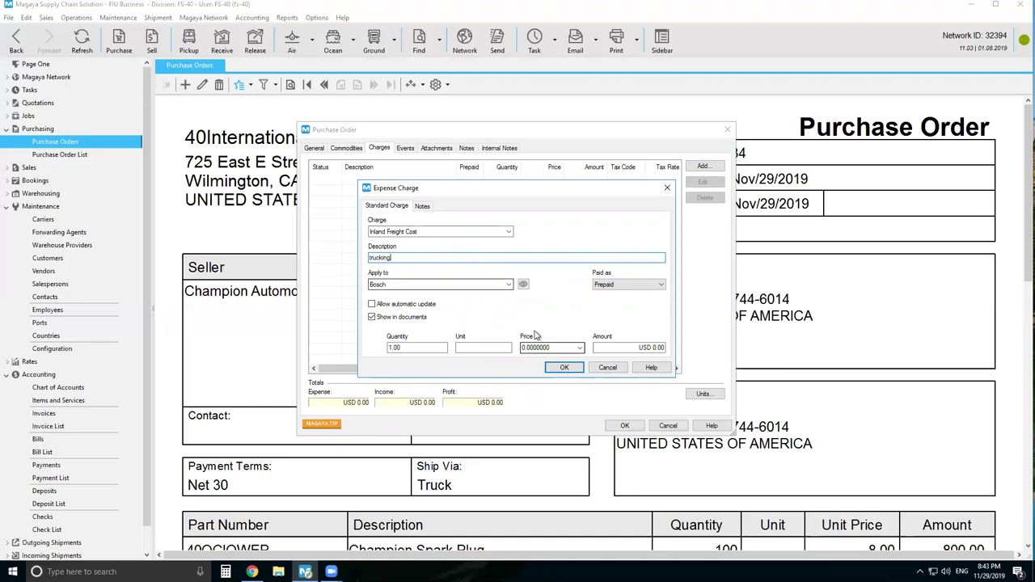
Step: Set the trucking charge's price to 15 and save both the charge and the Bosch purchase order
{"action": "left_click", "coordinate": [556, 348]}
{"action": "type", "text": "15"}
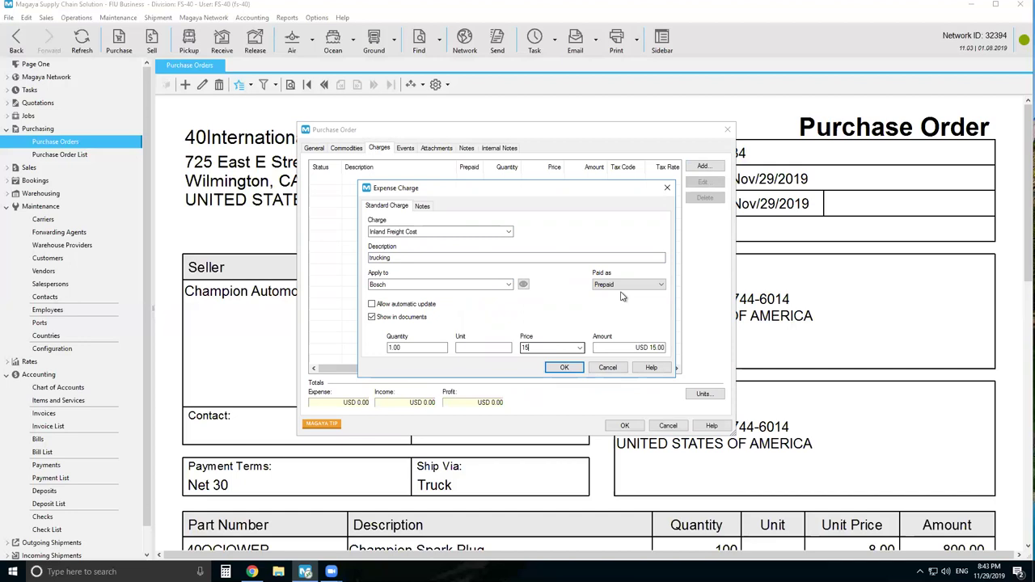
{"action": "left_click", "coordinate": [571, 368]}
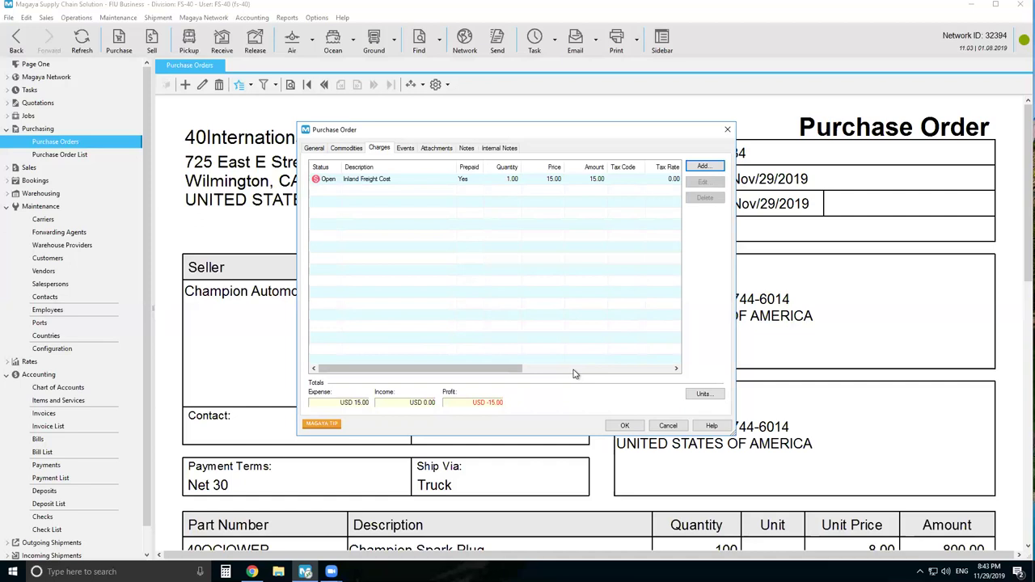
{"action": "left_click", "coordinate": [612, 427]}
Step: Check the saved Bosch purchase order and create a bill from it with the proposed details
{"action": "scroll", "coordinate": [545, 388], "scroll_direction": "down", "scroll_amount": 10}
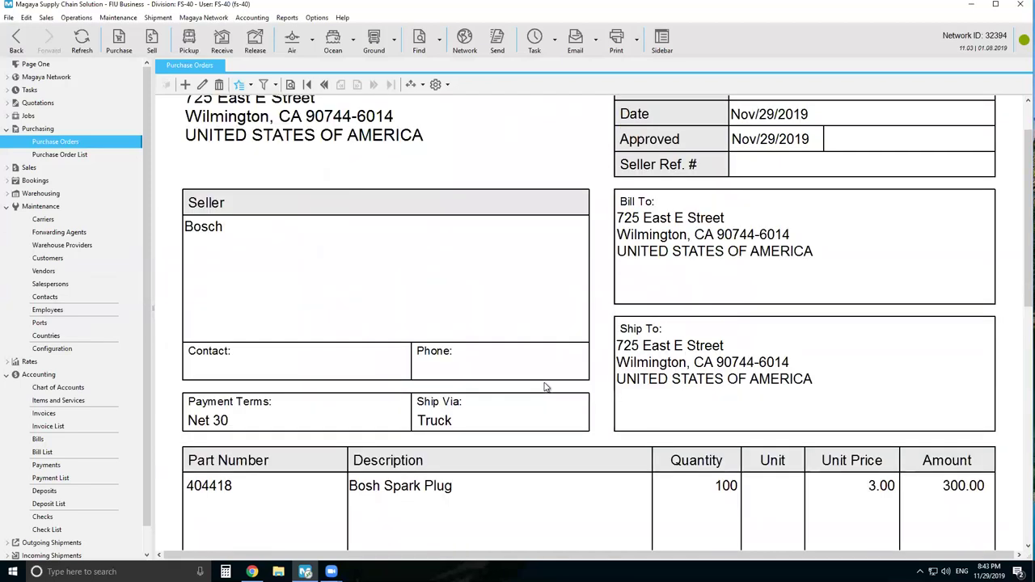
{"action": "scroll", "coordinate": [545, 387], "scroll_direction": "down", "scroll_amount": 2}
{"action": "scroll", "coordinate": [545, 387], "scroll_direction": "up", "scroll_amount": 10}
{"action": "scroll", "coordinate": [545, 388], "scroll_direction": "up", "scroll_amount": 1}
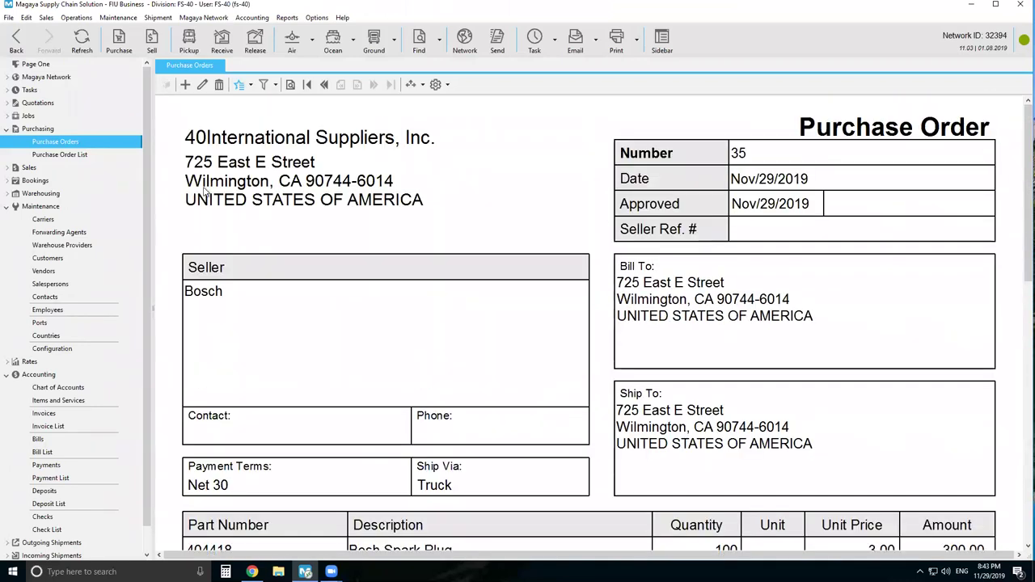
{"action": "left_click", "coordinate": [241, 84]}
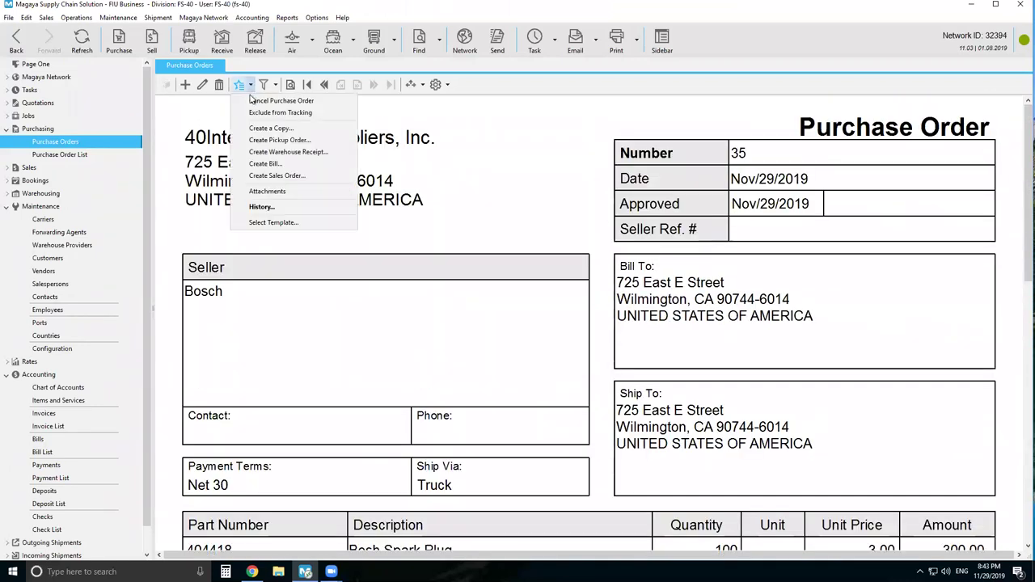
{"action": "left_click", "coordinate": [266, 163]}
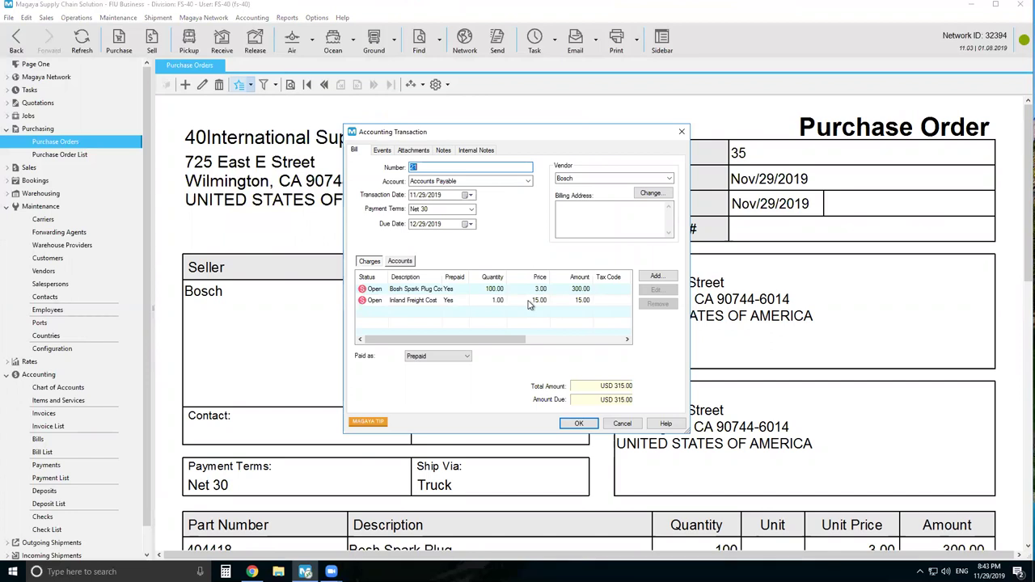
{"action": "left_click", "coordinate": [576, 424]}
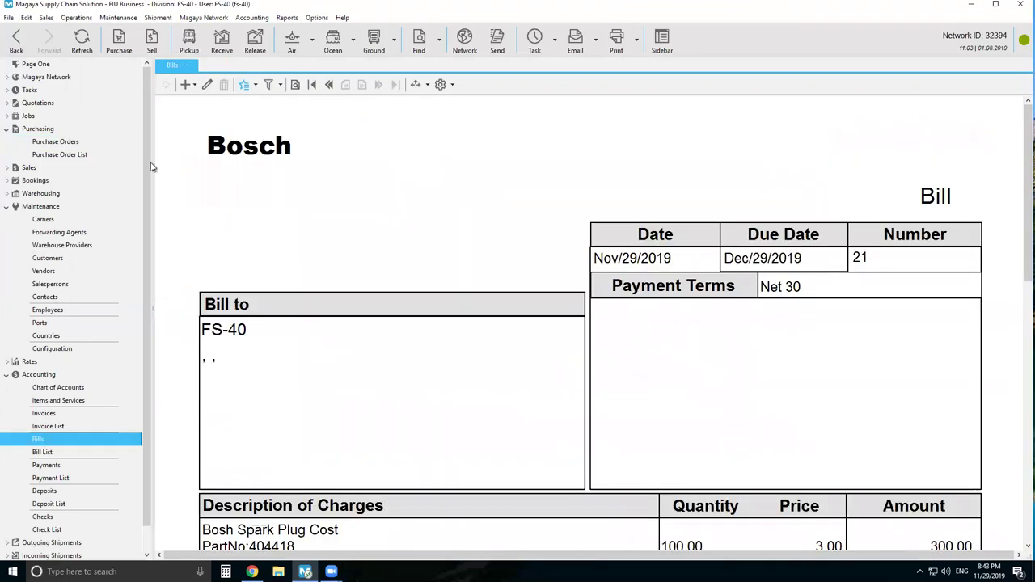
Step: Return to the purchase orders and start a new one with payment terms Net 30, transport via Truck and shipping date 11/30/2019
{"action": "left_click", "coordinate": [62, 146]}
{"action": "left_click", "coordinate": [185, 84]}
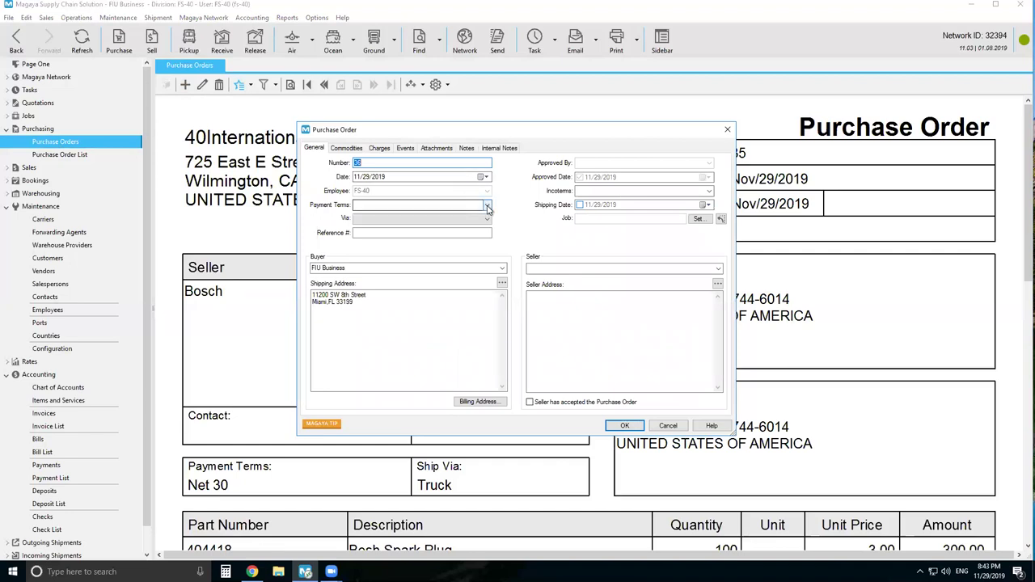
{"action": "left_click", "coordinate": [488, 208]}
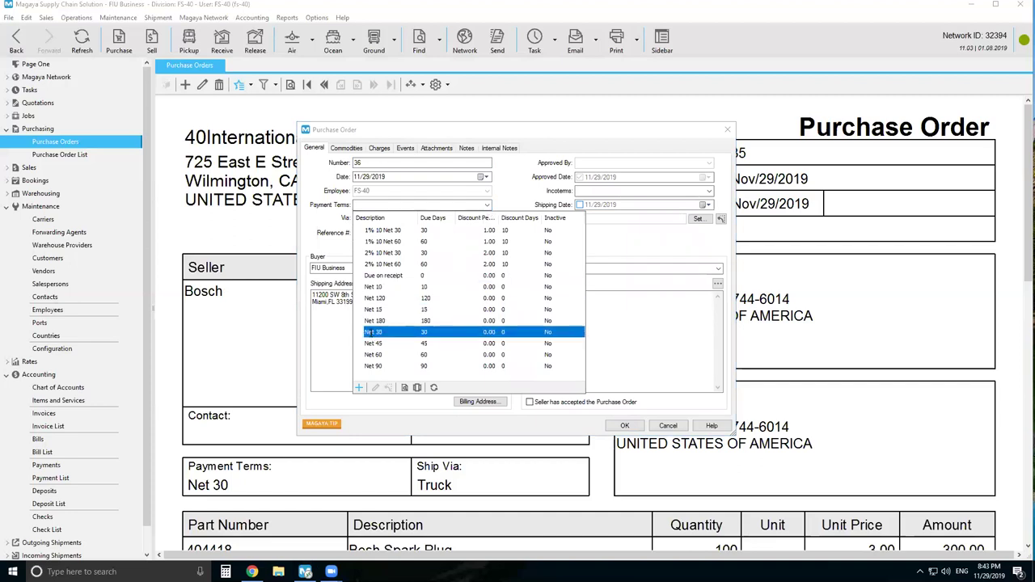
{"action": "left_click", "coordinate": [371, 333]}
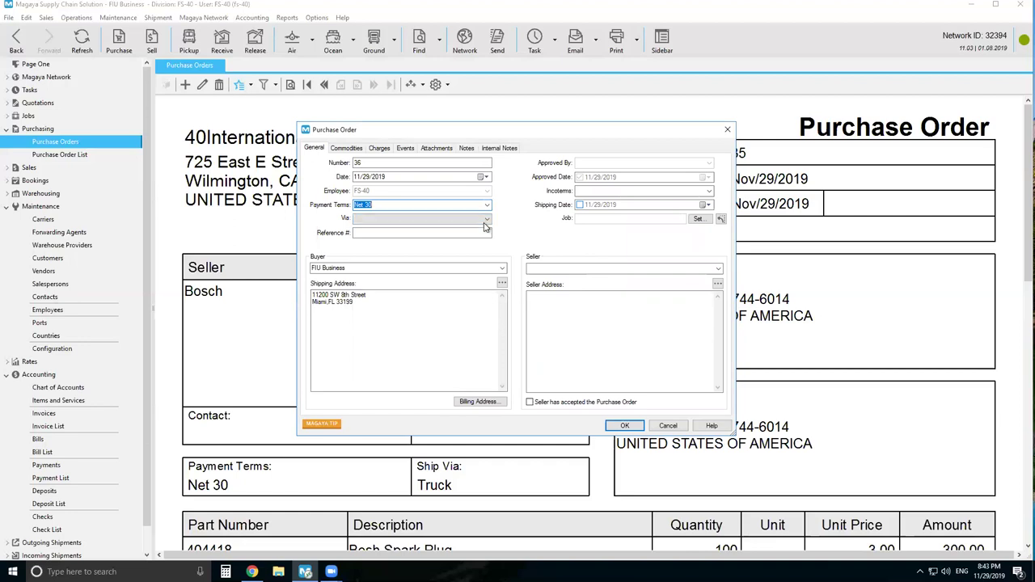
{"action": "left_click", "coordinate": [442, 220]}
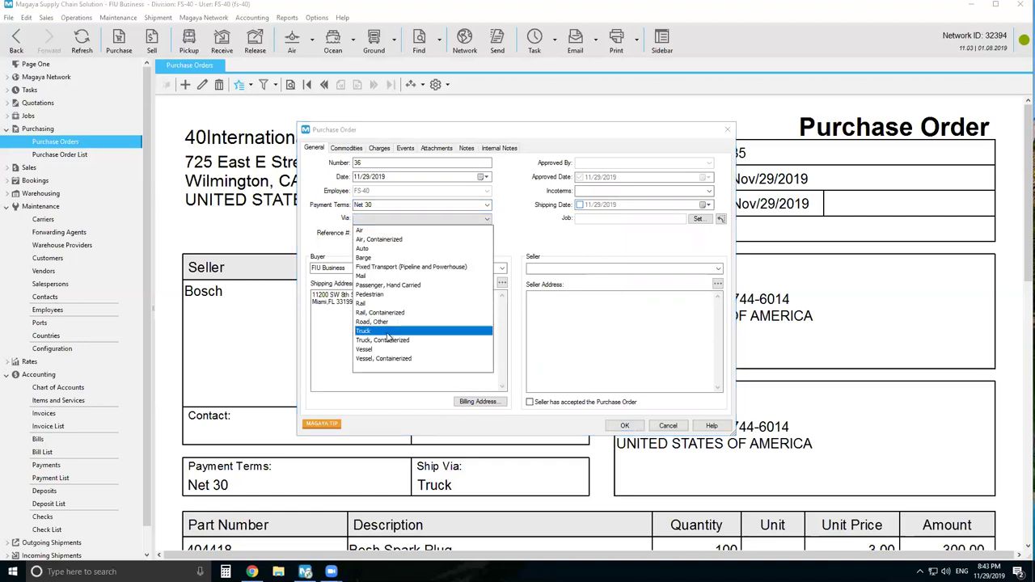
{"action": "left_click", "coordinate": [388, 332]}
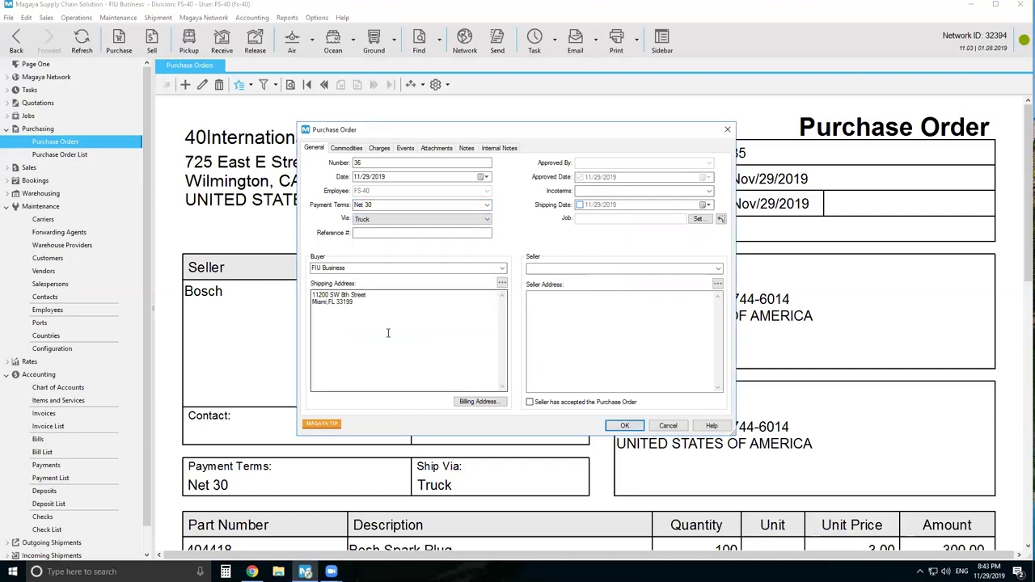
{"action": "left_click", "coordinate": [709, 207]}
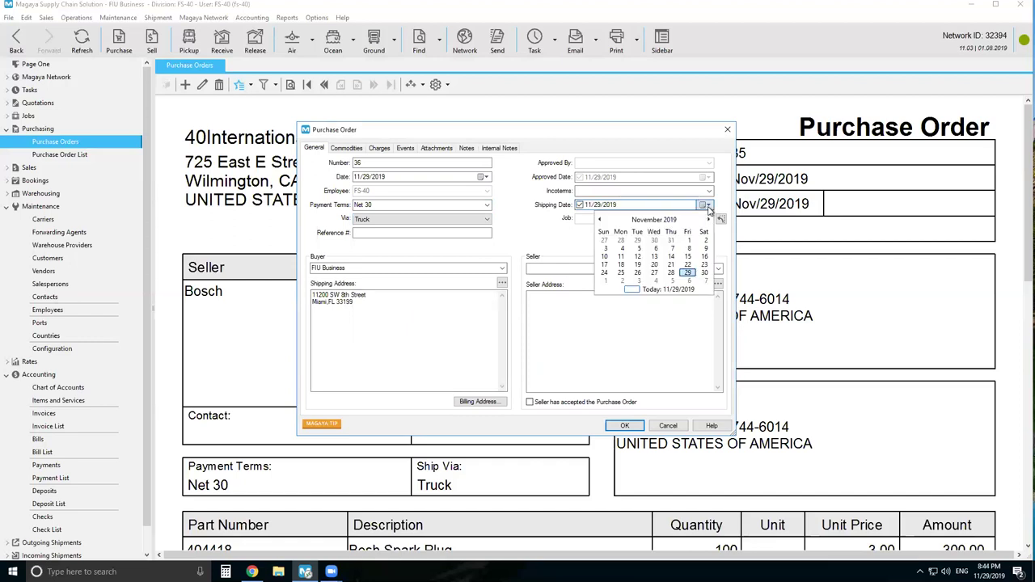
{"action": "left_click", "coordinate": [704, 272]}
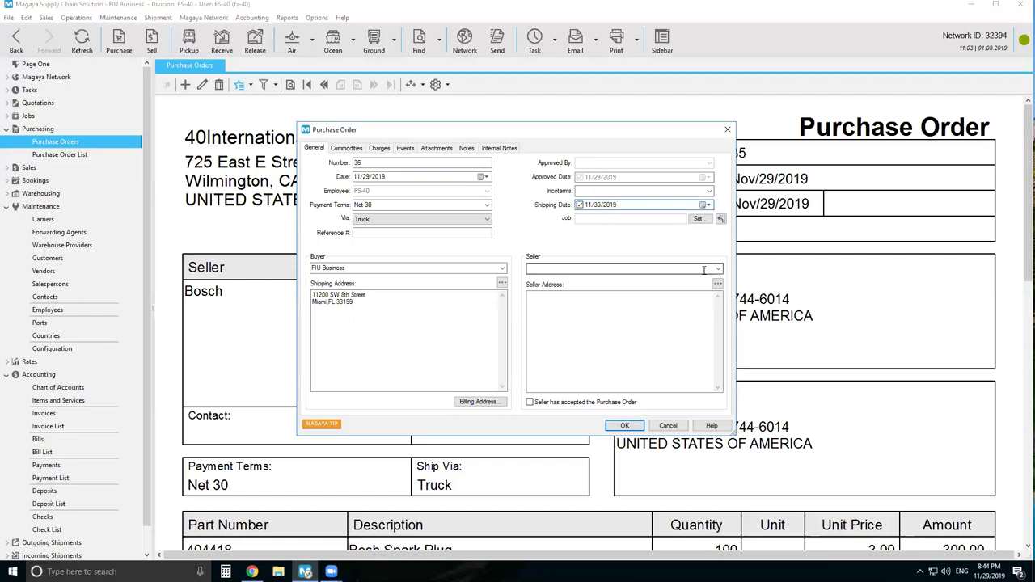
Step: Set the new purchase order's buyer to 40International Suppliers, Inc. and its seller to AutoLite Automotive
{"action": "left_click", "coordinate": [501, 268]}
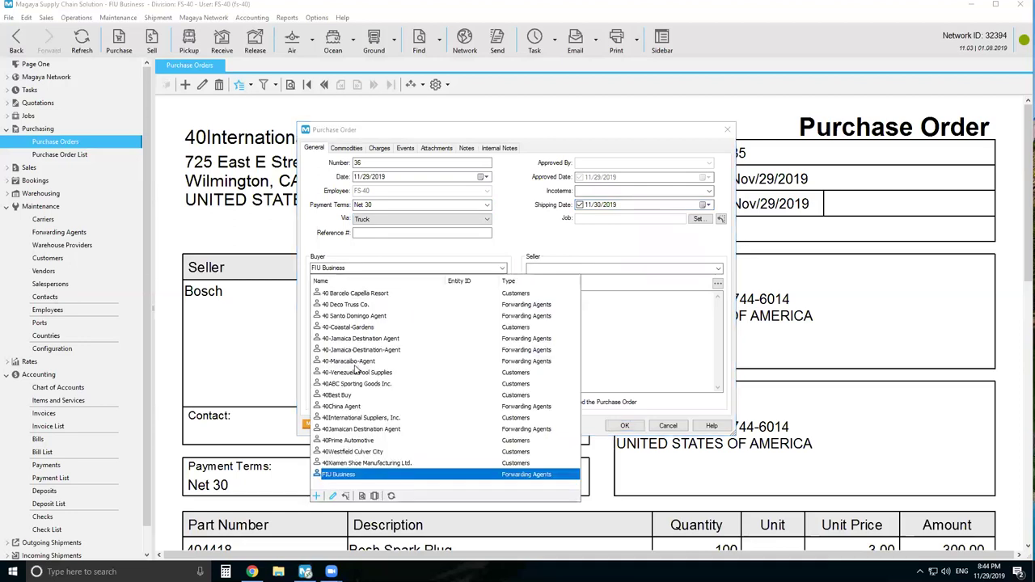
{"action": "left_click", "coordinate": [360, 417]}
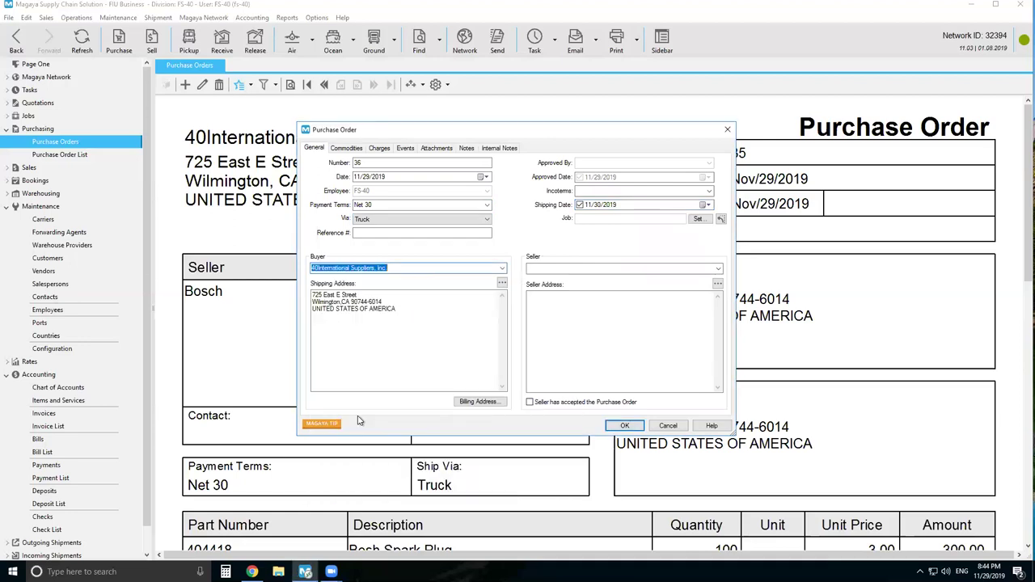
{"action": "left_click", "coordinate": [718, 269]}
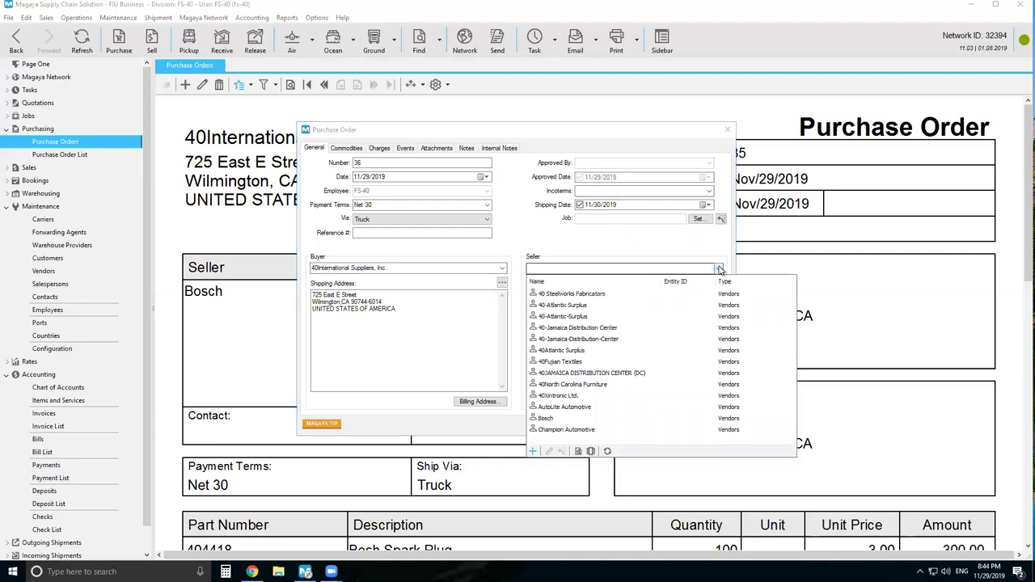
{"action": "left_click", "coordinate": [559, 410]}
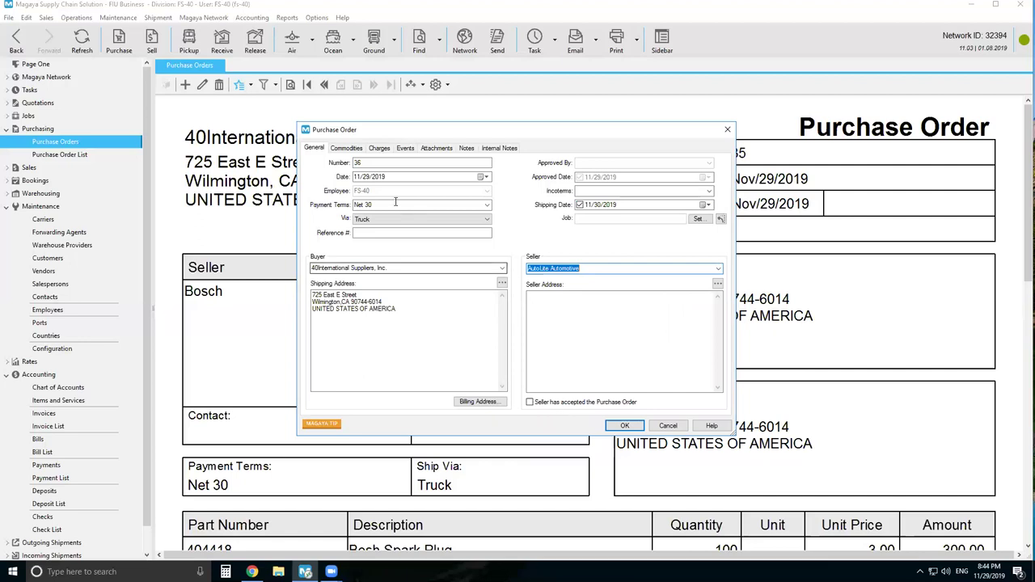
Step: Add a new commodity line to the AutoLite Automotive purchase order
{"action": "left_click", "coordinate": [350, 150]}
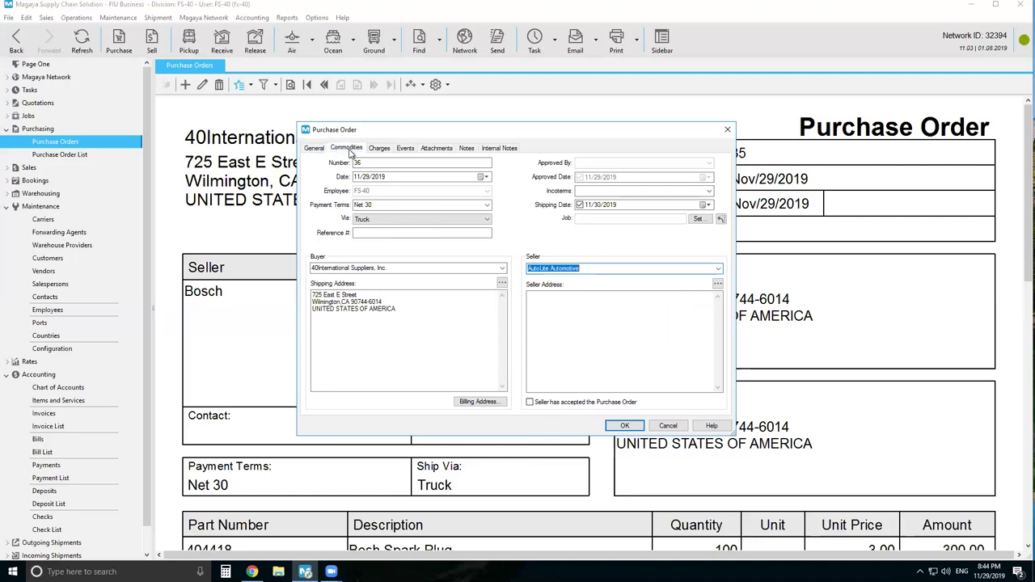
{"action": "left_click", "coordinate": [711, 177]}
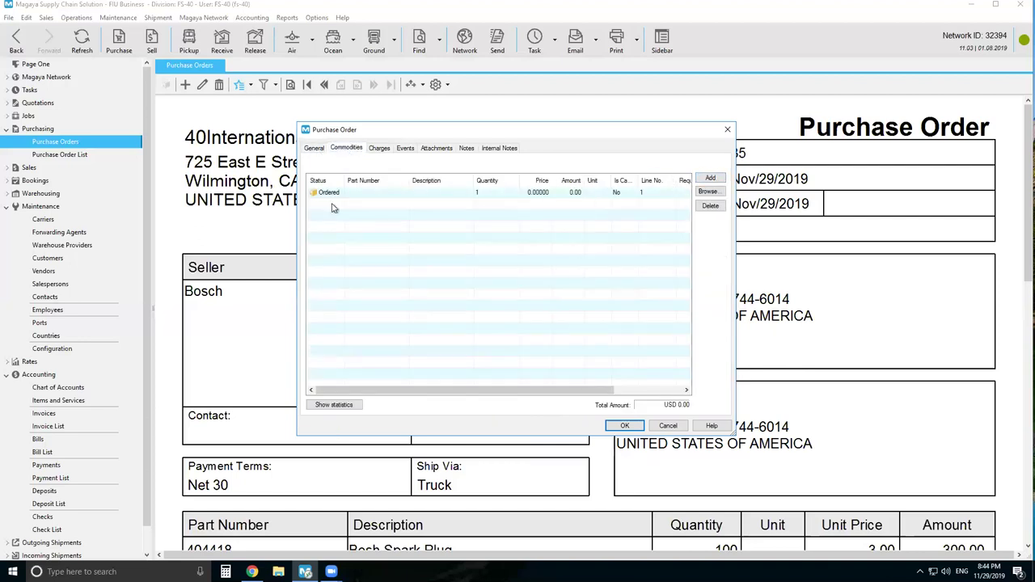
Step: Fill the purchase order's commodity line with part 40AP2744, AutoLite Spark Plug, and a quantity of 100
{"action": "left_click", "coordinate": [390, 194]}
{"action": "left_click", "coordinate": [404, 195]}
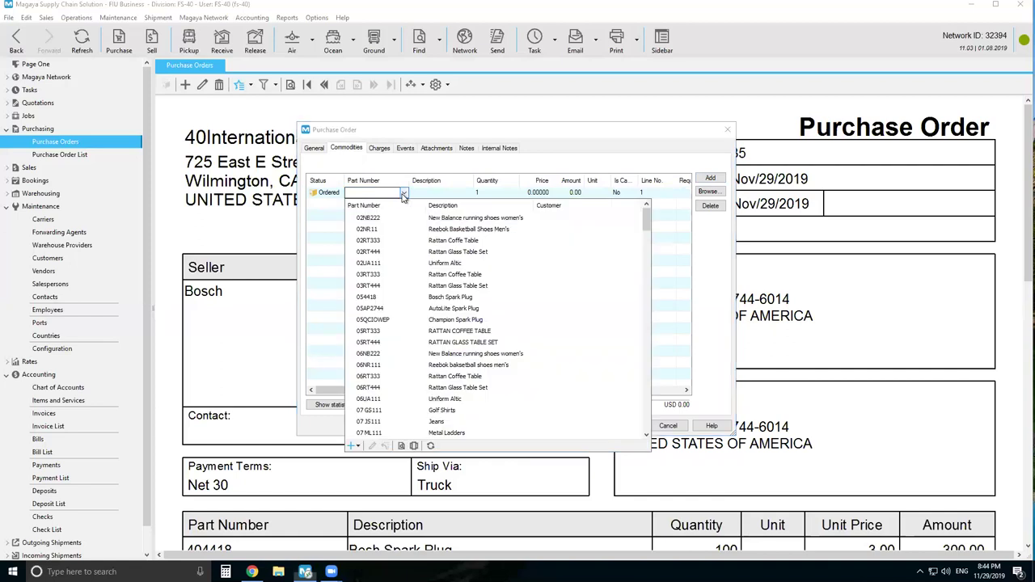
{"action": "scroll", "coordinate": [407, 315], "scroll_direction": "down", "scroll_amount": 10}
{"action": "scroll", "coordinate": [407, 315], "scroll_direction": "down", "scroll_amount": 15}
{"action": "scroll", "coordinate": [407, 315], "scroll_direction": "down", "scroll_amount": 15}
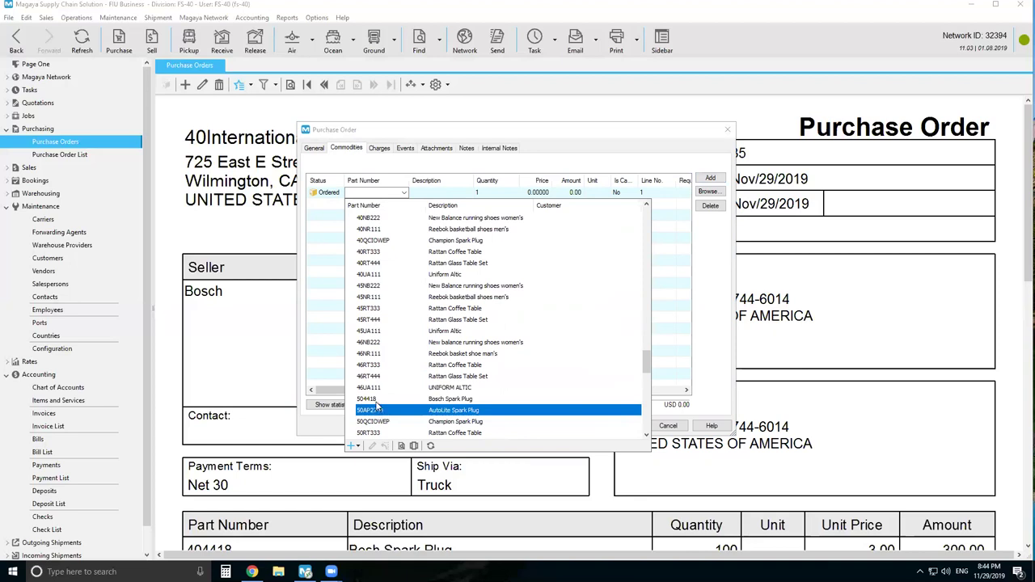
{"action": "scroll", "coordinate": [387, 392], "scroll_direction": "up", "scroll_amount": 1}
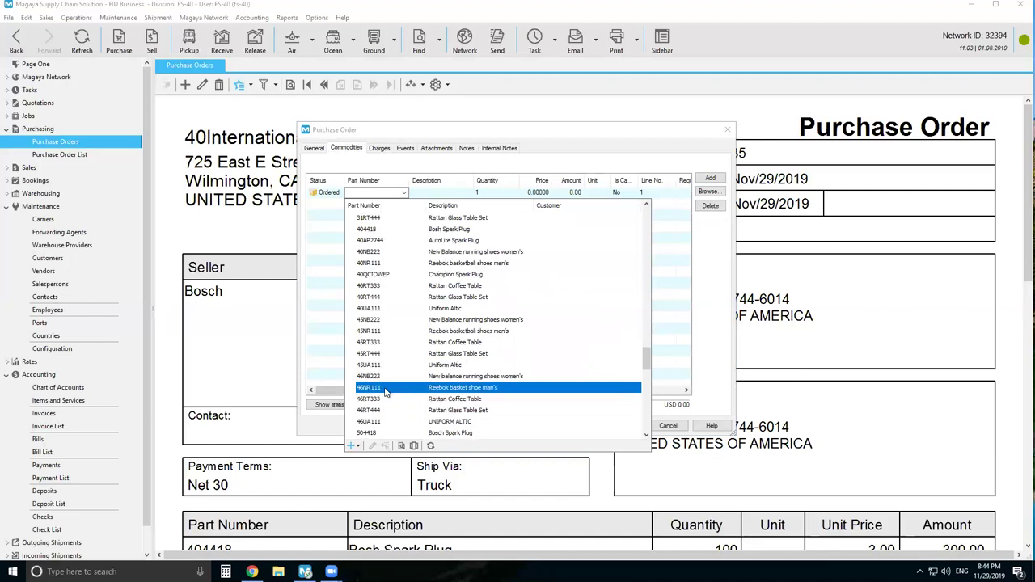
{"action": "left_click", "coordinate": [390, 241]}
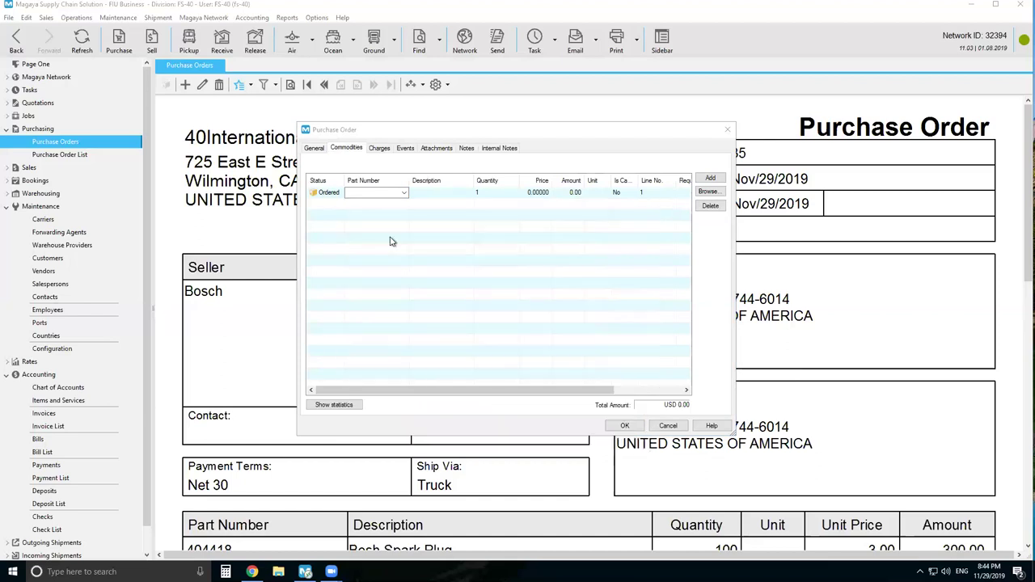
{"action": "left_click", "coordinate": [487, 193]}
{"action": "type", "text": "100"}
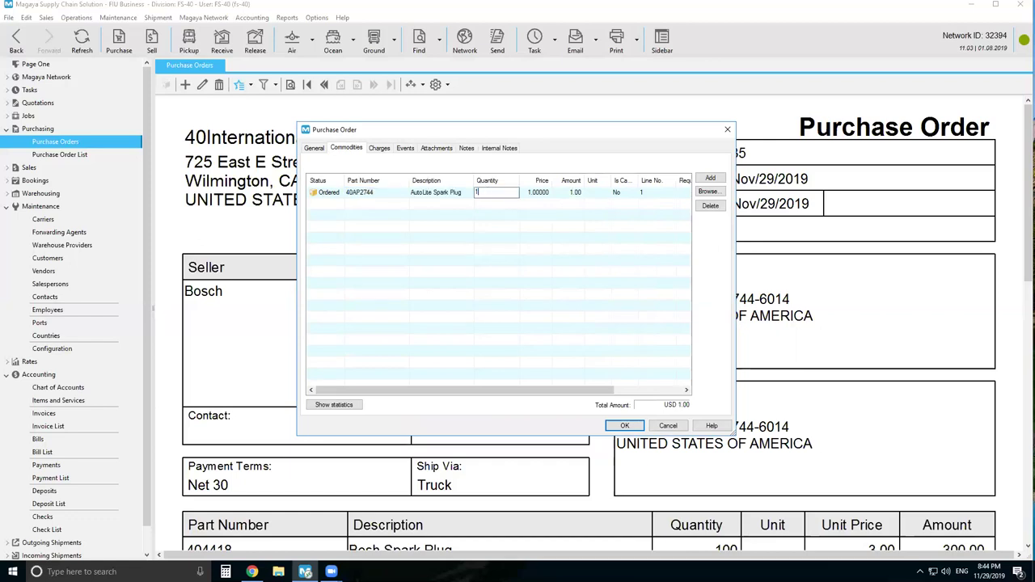
{"action": "key", "text": "Return"}
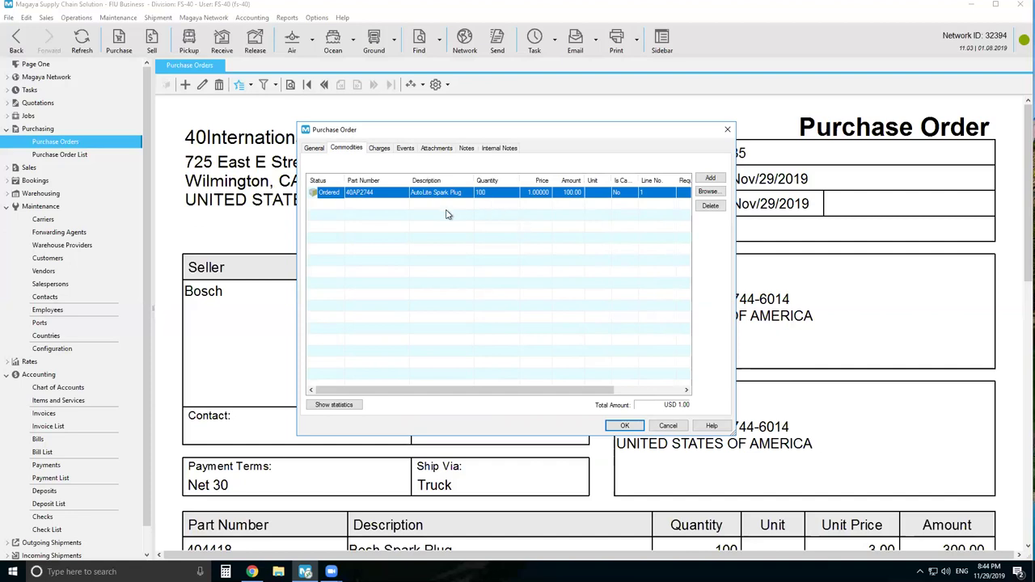
Step: Add an Inland Freight Cost expense charge described as "trucking" with a price of 15, and save the purchase order
{"action": "left_click", "coordinate": [382, 150]}
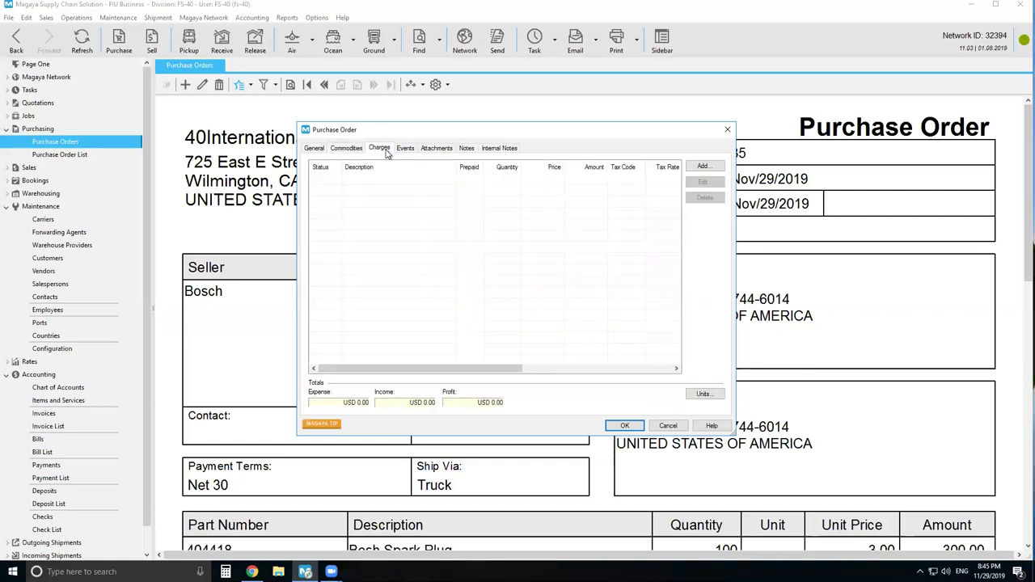
{"action": "left_click", "coordinate": [705, 167]}
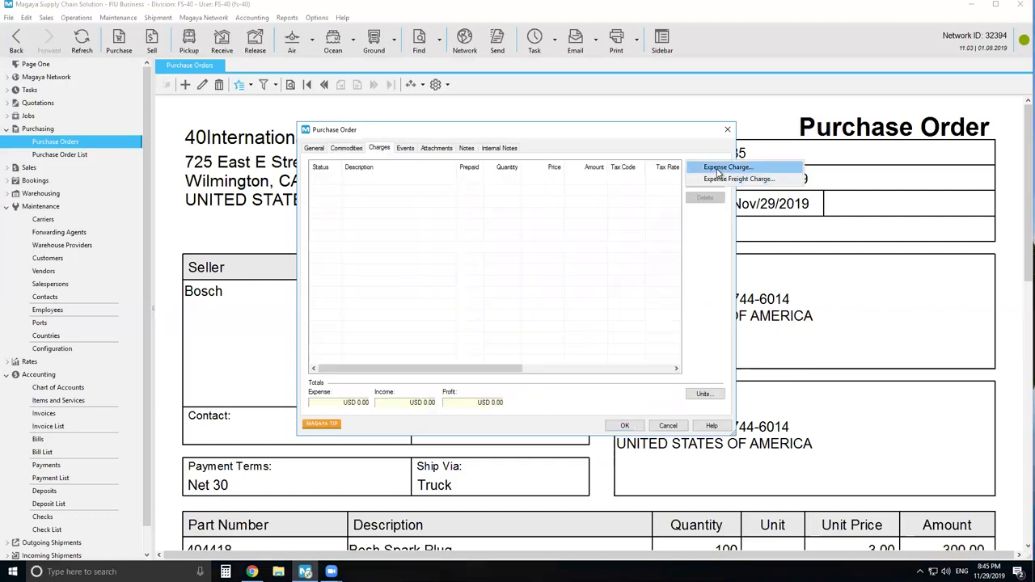
{"action": "left_click", "coordinate": [717, 167]}
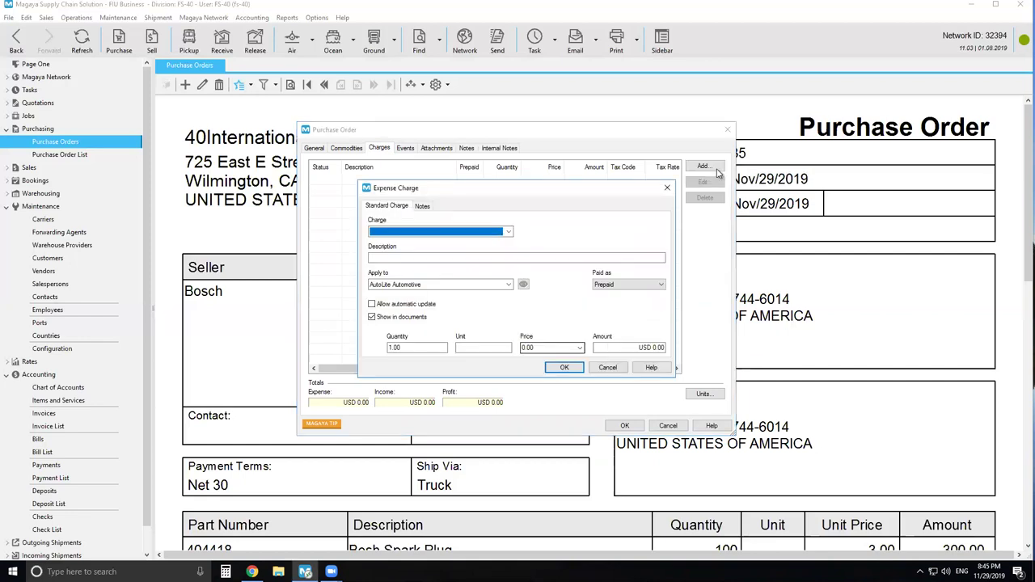
{"action": "left_click", "coordinate": [508, 232]}
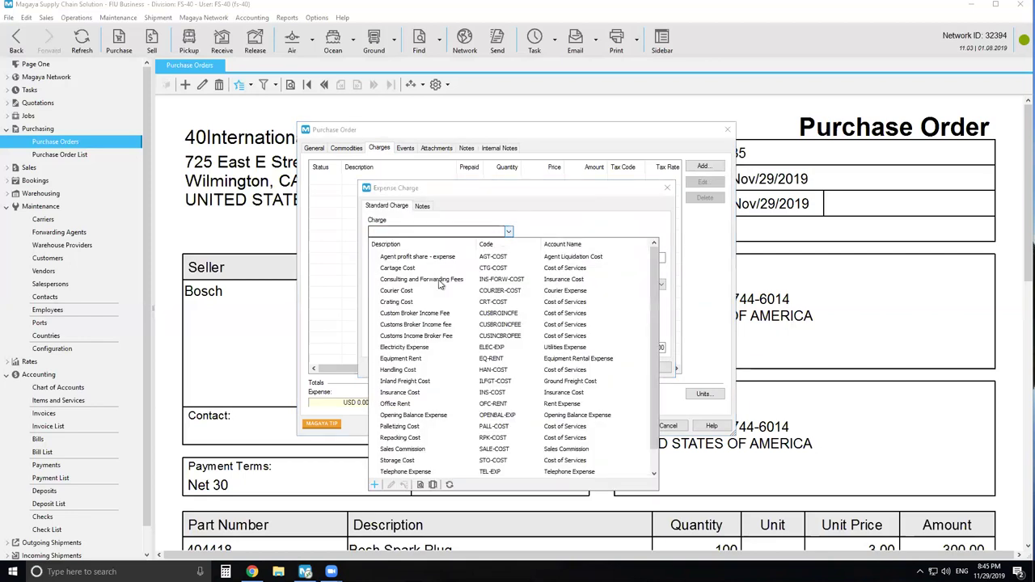
{"action": "left_click", "coordinate": [412, 381]}
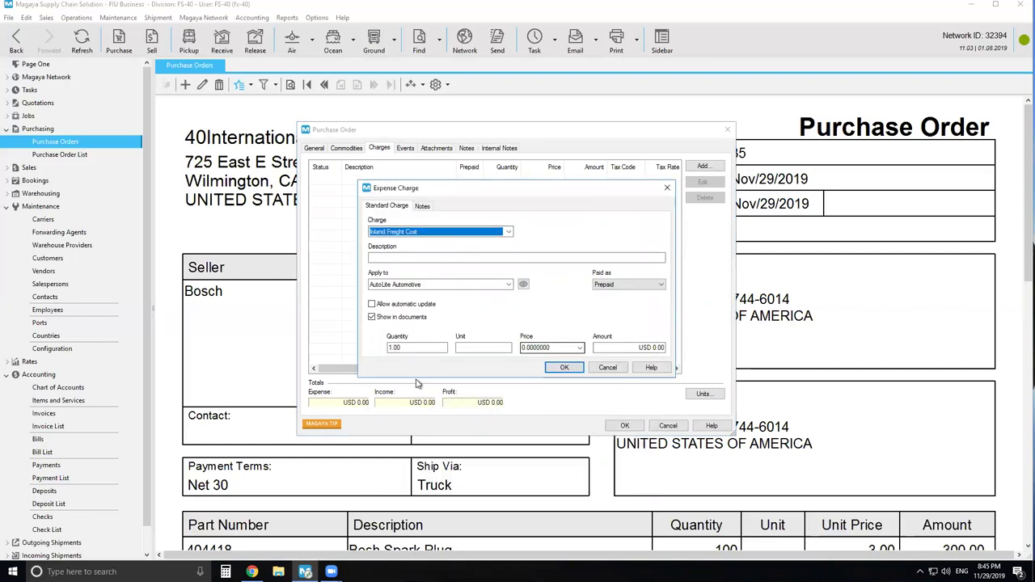
{"action": "left_click", "coordinate": [420, 257]}
{"action": "type", "text": "trucking"}
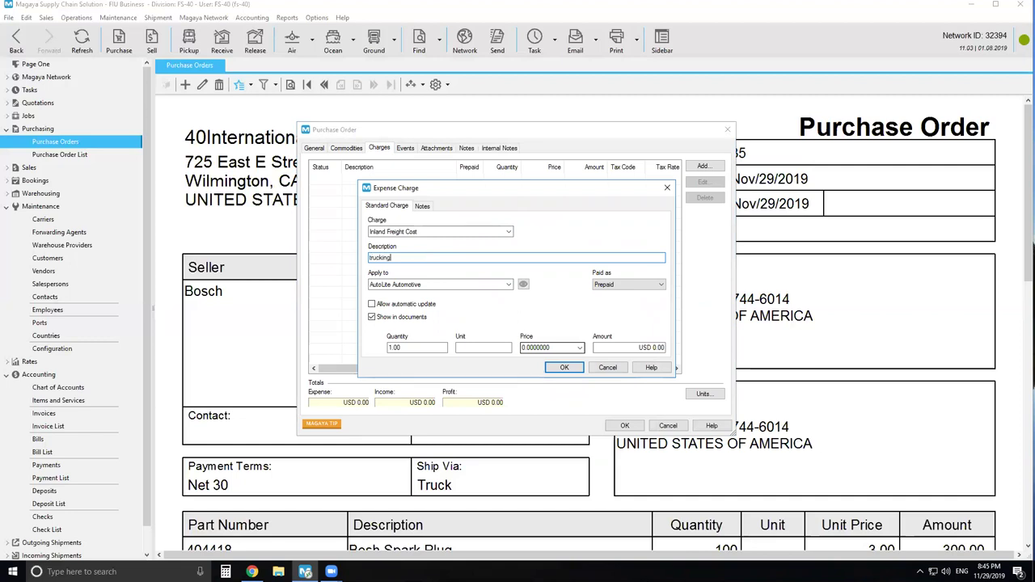
{"action": "left_click", "coordinate": [551, 347]}
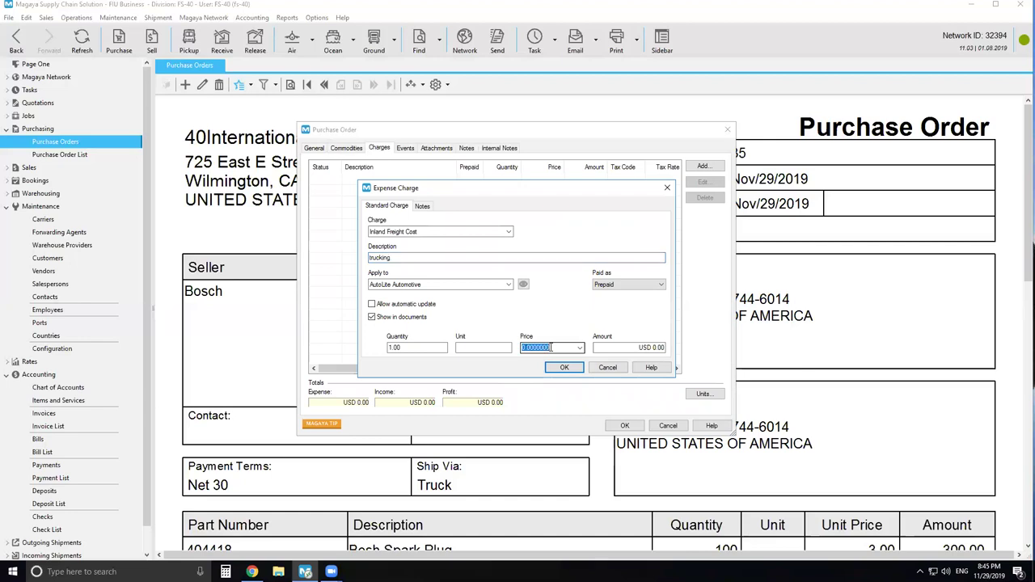
{"action": "type", "text": "15"}
{"action": "left_click", "coordinate": [563, 367]}
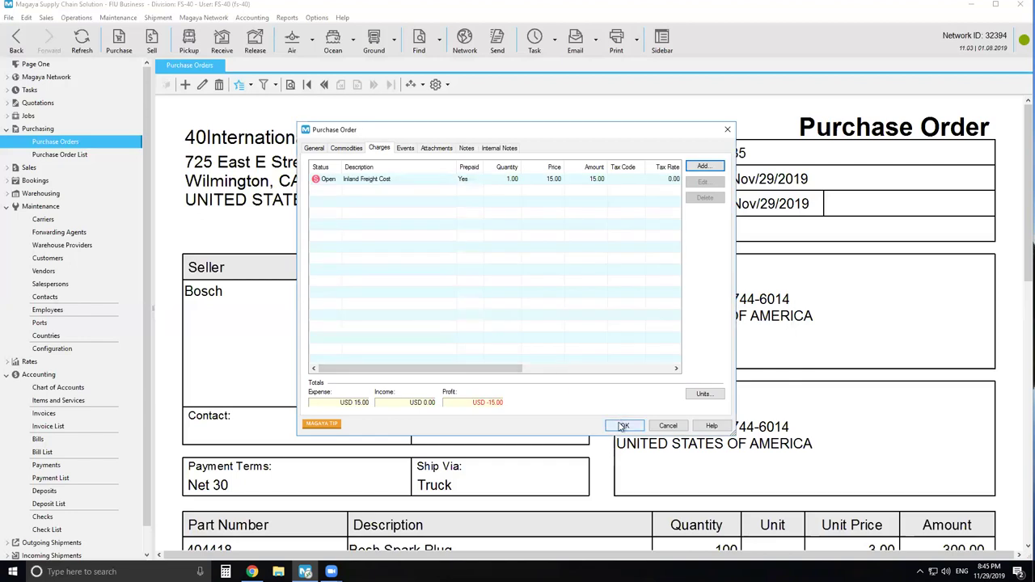
{"action": "left_click", "coordinate": [623, 426]}
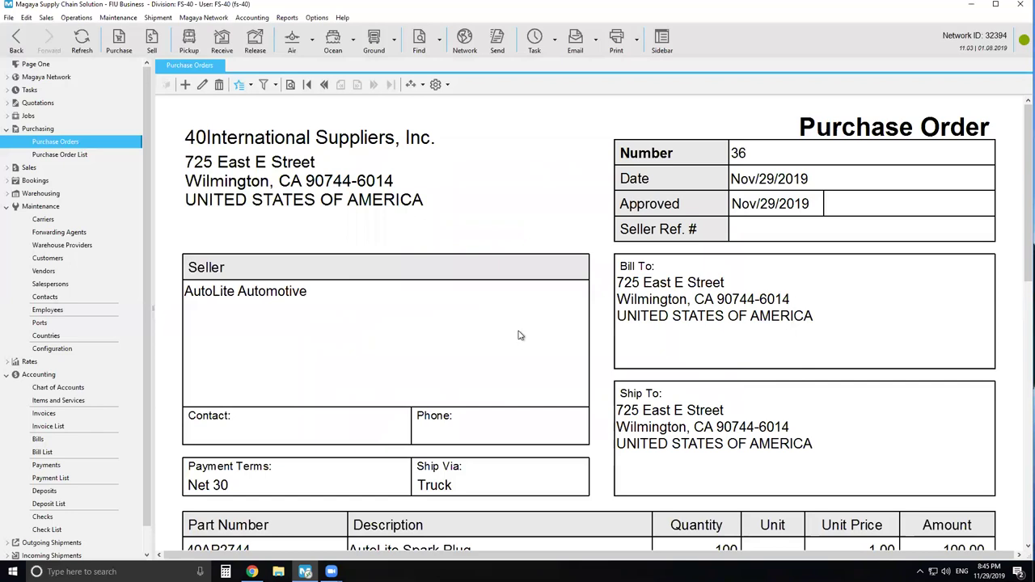
Step: Create a bill from the AutoLite Automotive purchase order and save it
{"action": "scroll", "coordinate": [520, 335], "scroll_direction": "down", "scroll_amount": 5}
{"action": "scroll", "coordinate": [520, 335], "scroll_direction": "down", "scroll_amount": 10}
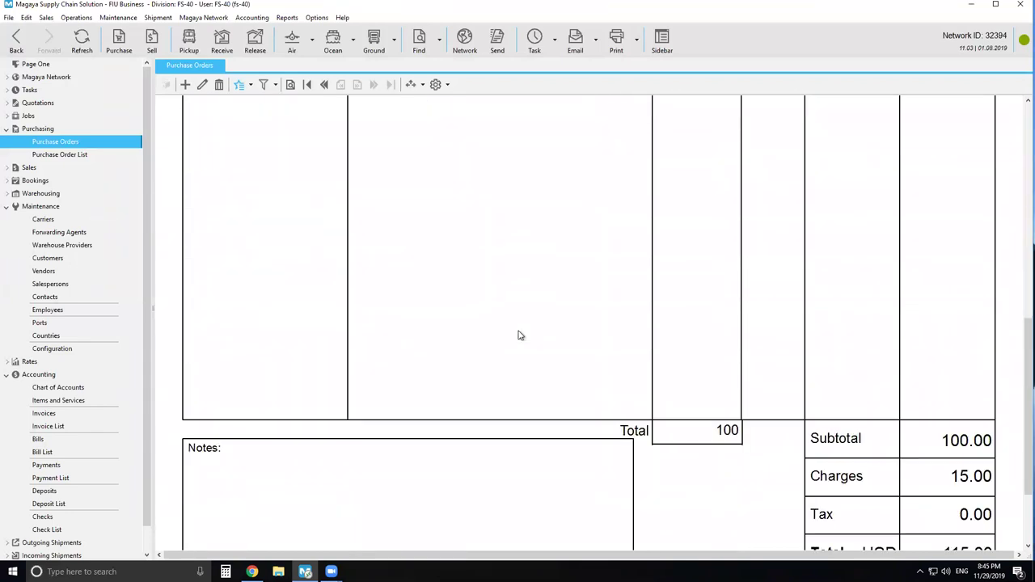
{"action": "scroll", "coordinate": [520, 335], "scroll_direction": "up", "scroll_amount": 3}
{"action": "scroll", "coordinate": [520, 335], "scroll_direction": "up", "scroll_amount": 10}
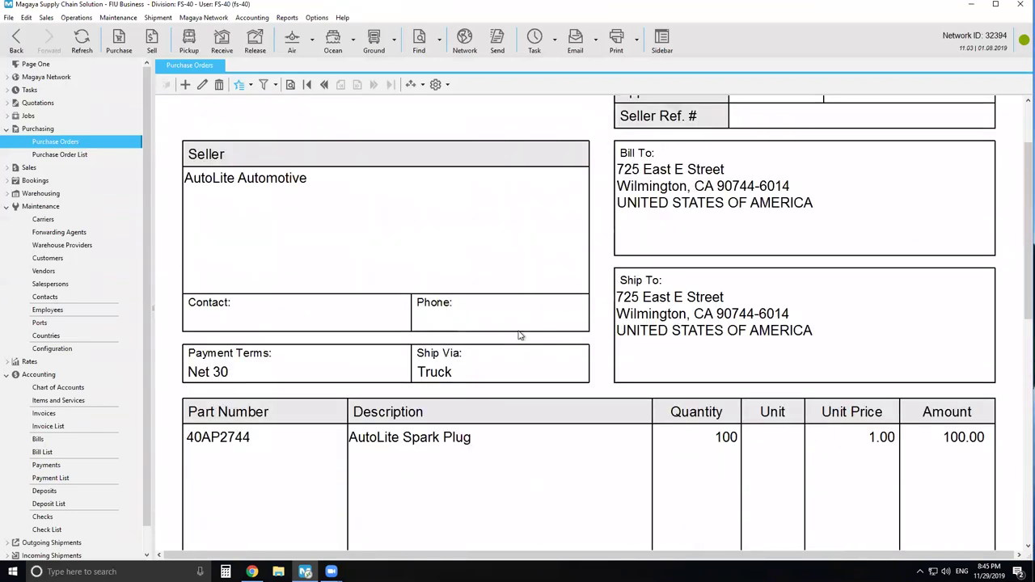
{"action": "left_click", "coordinate": [251, 84]}
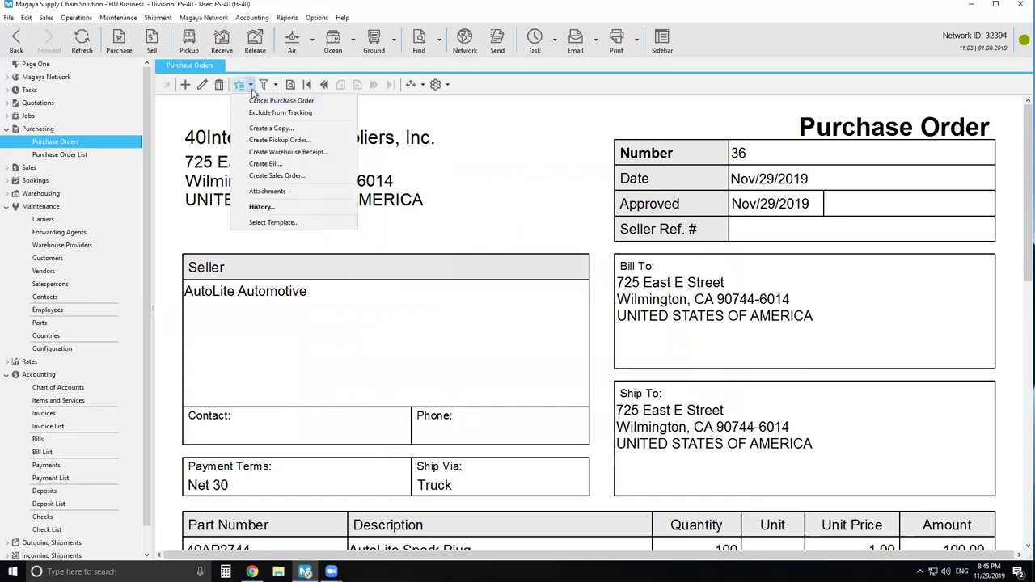
{"action": "left_click", "coordinate": [267, 165]}
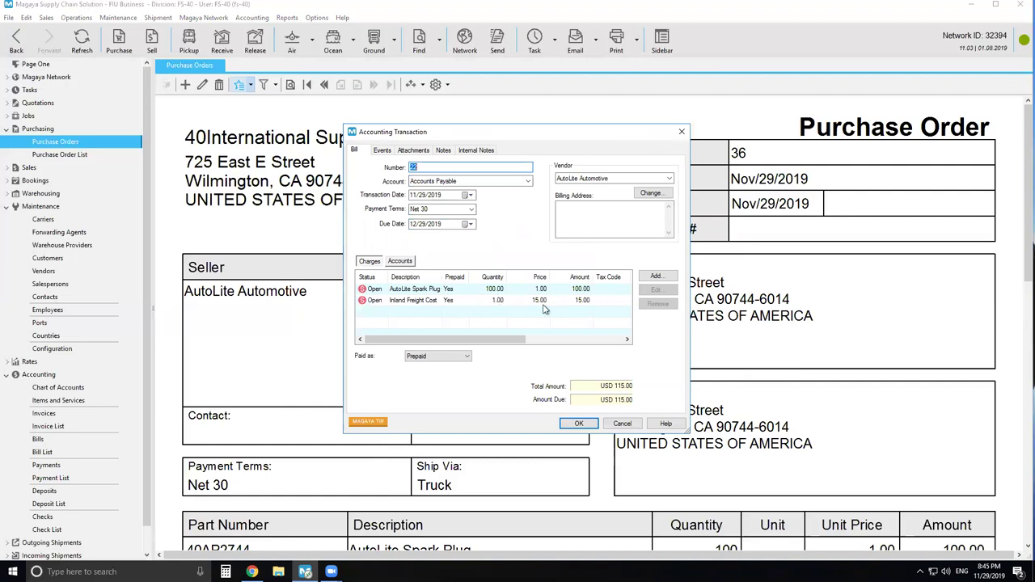
{"action": "left_click", "coordinate": [577, 423]}
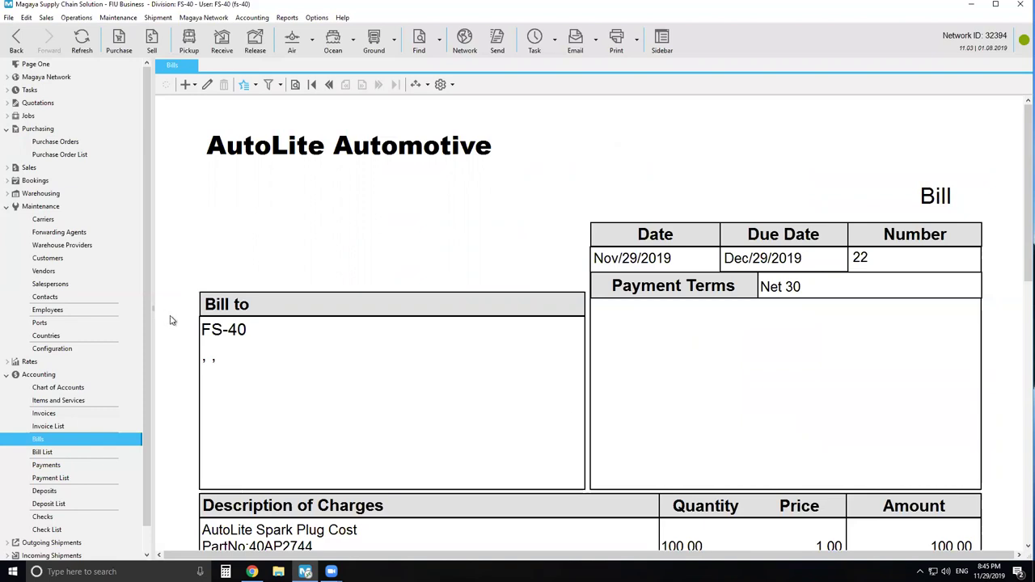
Step: Start a warehouse receipt from the AutoLite Automotive order in the purchase order list, including its AutoLite Spark Plug commodity
{"action": "left_click", "coordinate": [59, 156]}
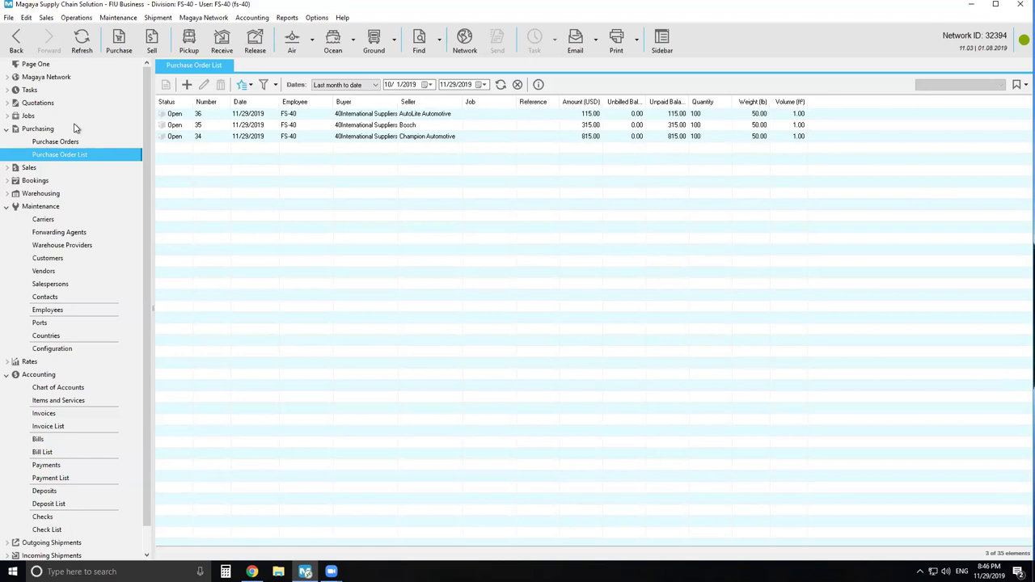
{"action": "left_click", "coordinate": [251, 85]}
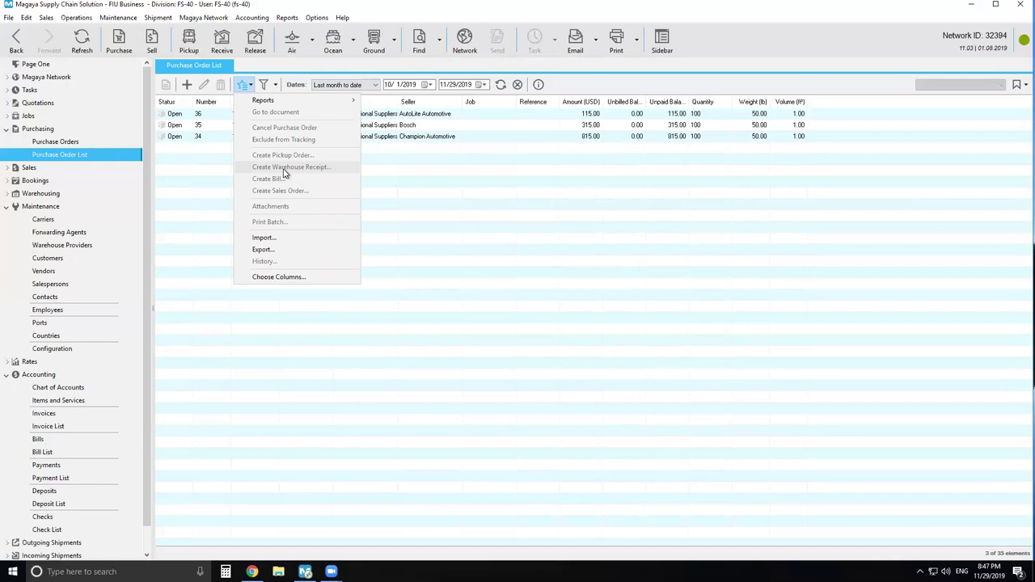
{"action": "left_click", "coordinate": [175, 115]}
{"action": "left_click", "coordinate": [245, 84]}
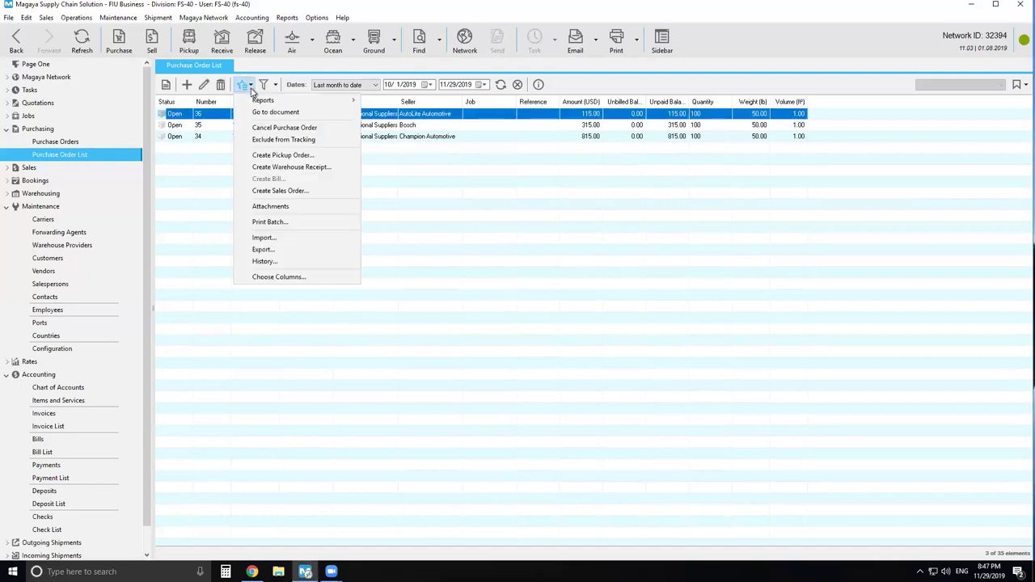
{"action": "left_click", "coordinate": [275, 167]}
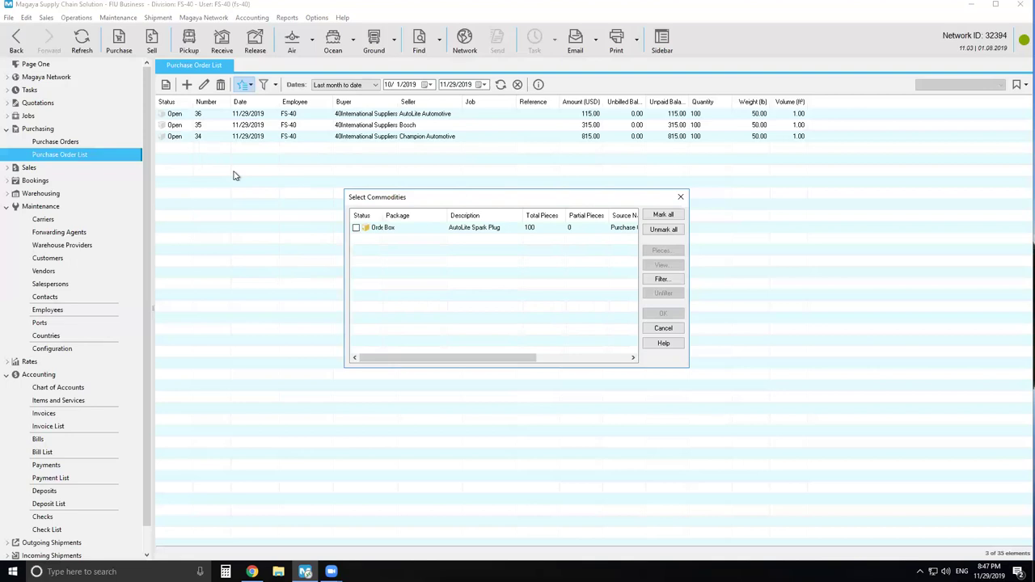
{"action": "left_click", "coordinate": [356, 230]}
{"action": "left_click", "coordinate": [662, 314]}
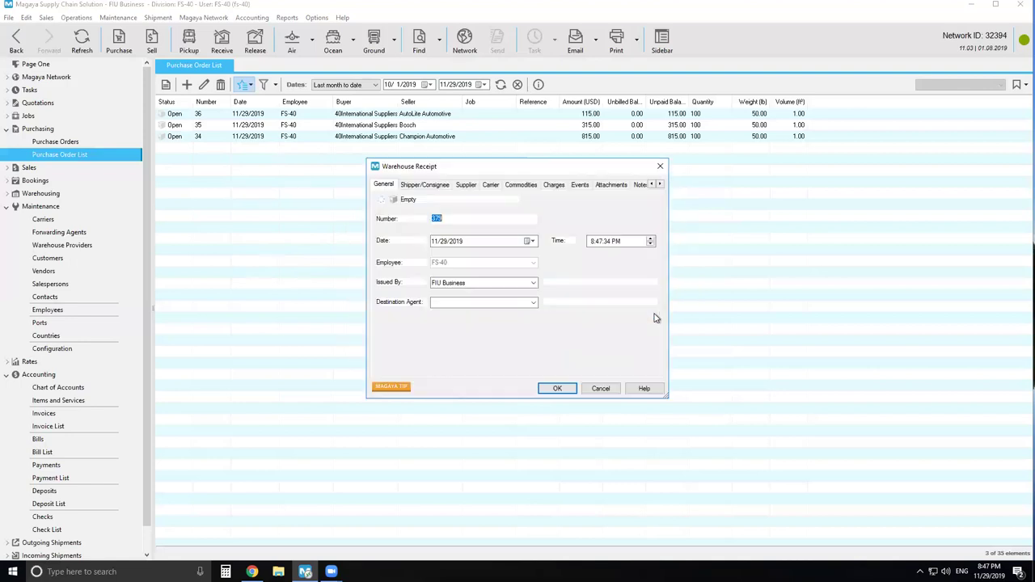
Step: Assign location 40A3L to the AutoLite Spark Plug commodity and save the warehouse receipt
{"action": "left_click", "coordinate": [518, 185]}
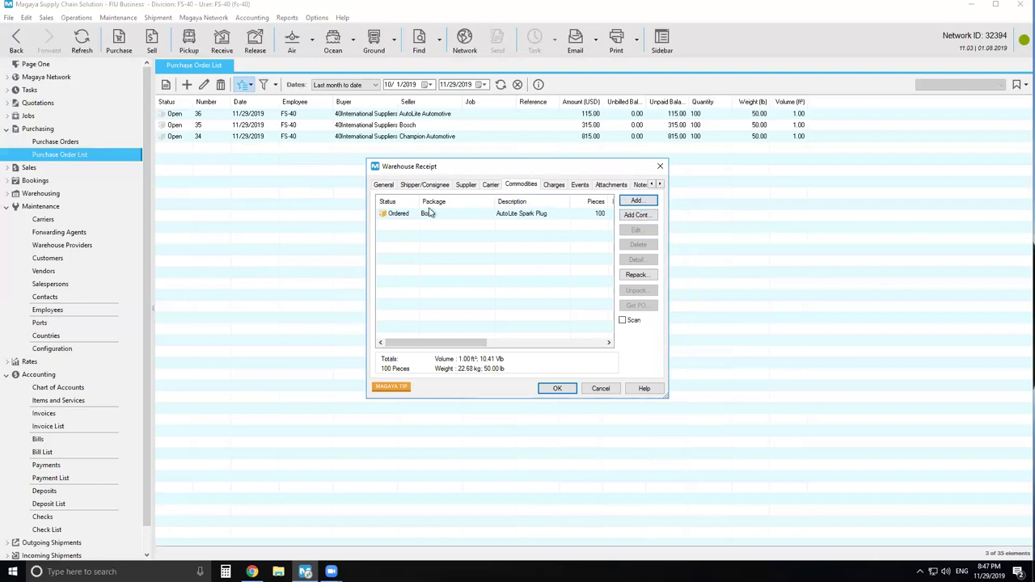
{"action": "left_click", "coordinate": [402, 215]}
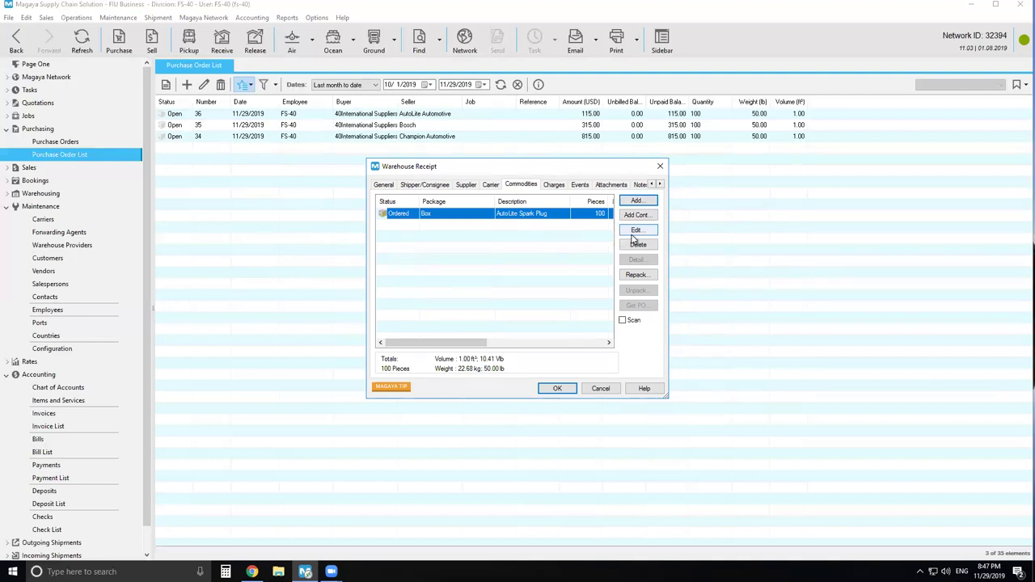
{"action": "left_click", "coordinate": [635, 231]}
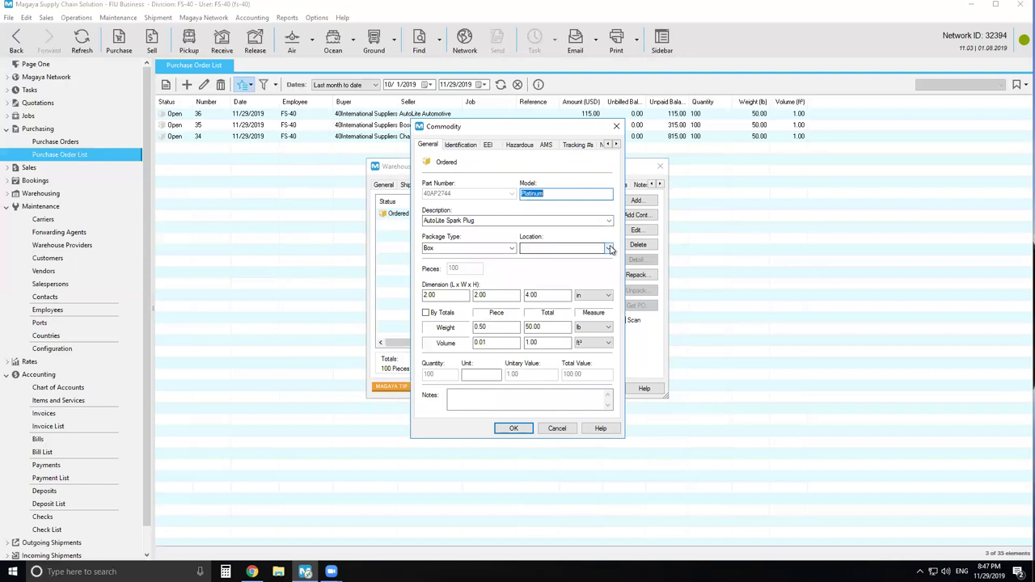
{"action": "left_click", "coordinate": [610, 249]}
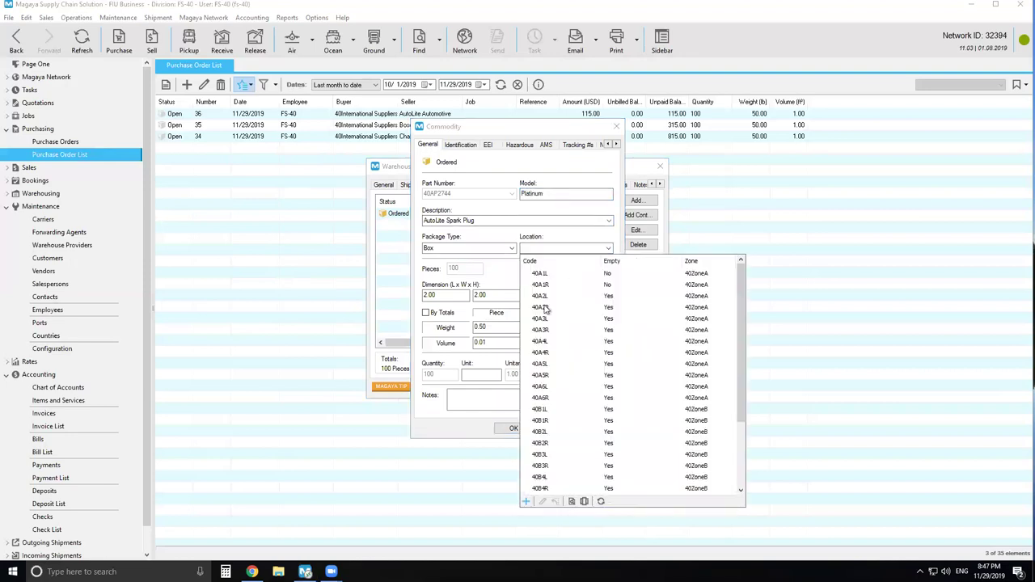
{"action": "left_click", "coordinate": [544, 319]}
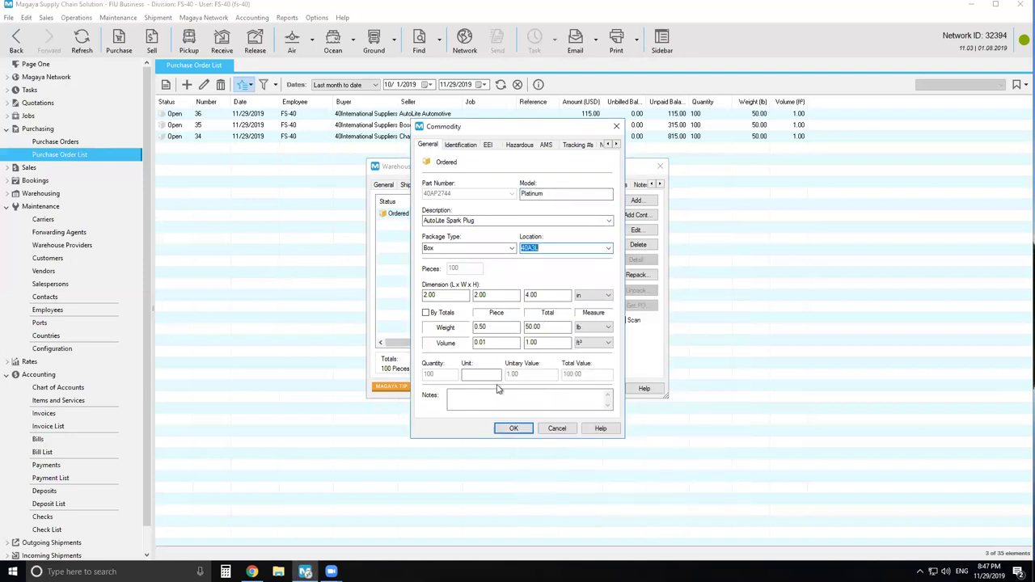
{"action": "left_click", "coordinate": [510, 428]}
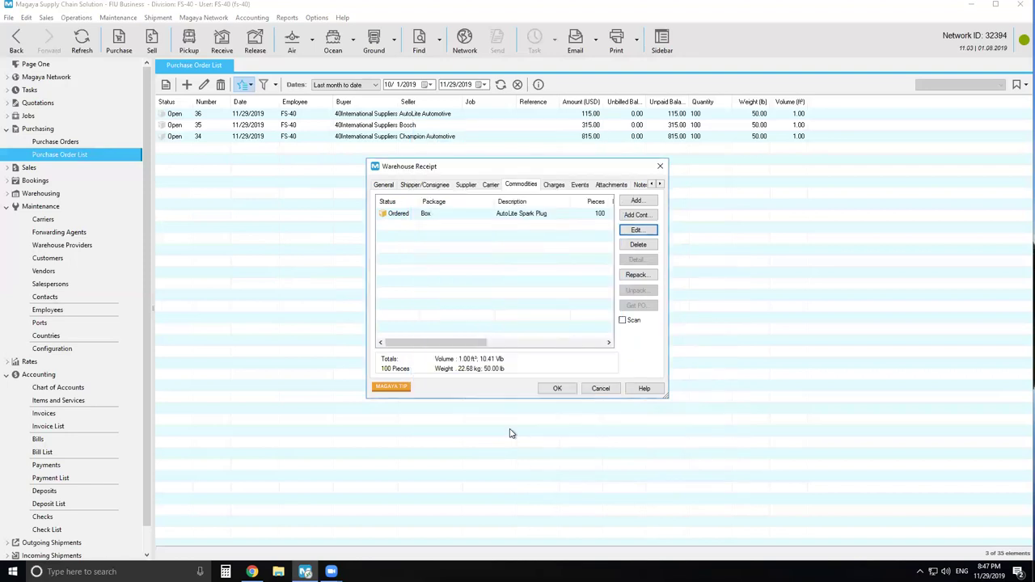
{"action": "left_click", "coordinate": [557, 389]}
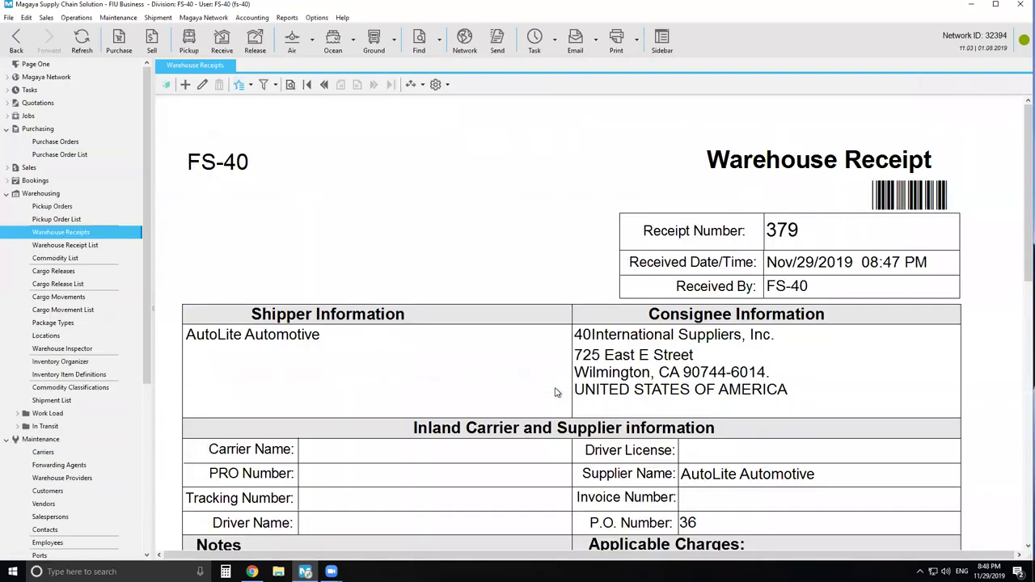
Step: Start a warehouse receipt from the Bosch order in the purchase order list, including its Bosh Spark Plug commodity
{"action": "left_click", "coordinate": [54, 156]}
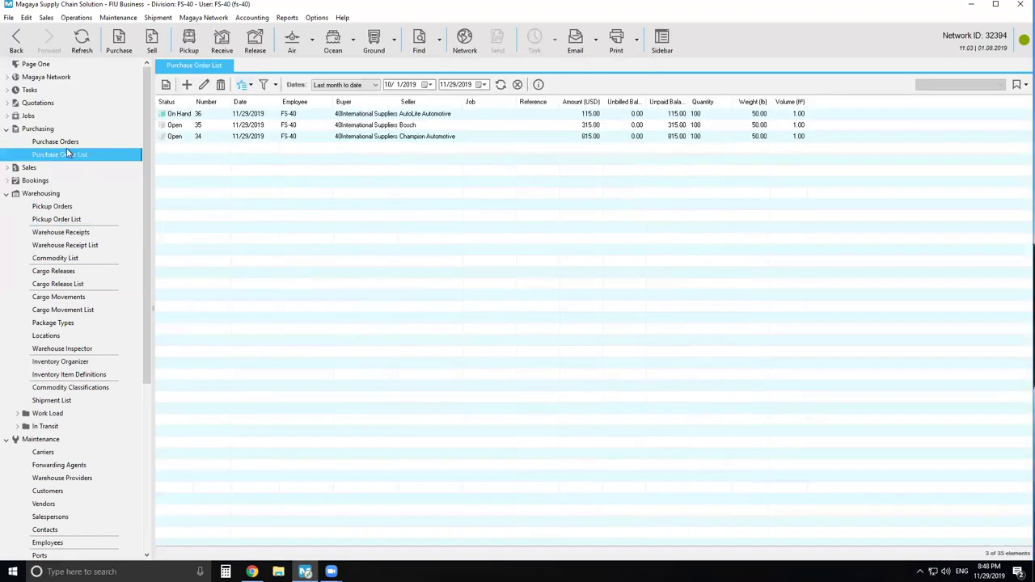
{"action": "left_click", "coordinate": [180, 126]}
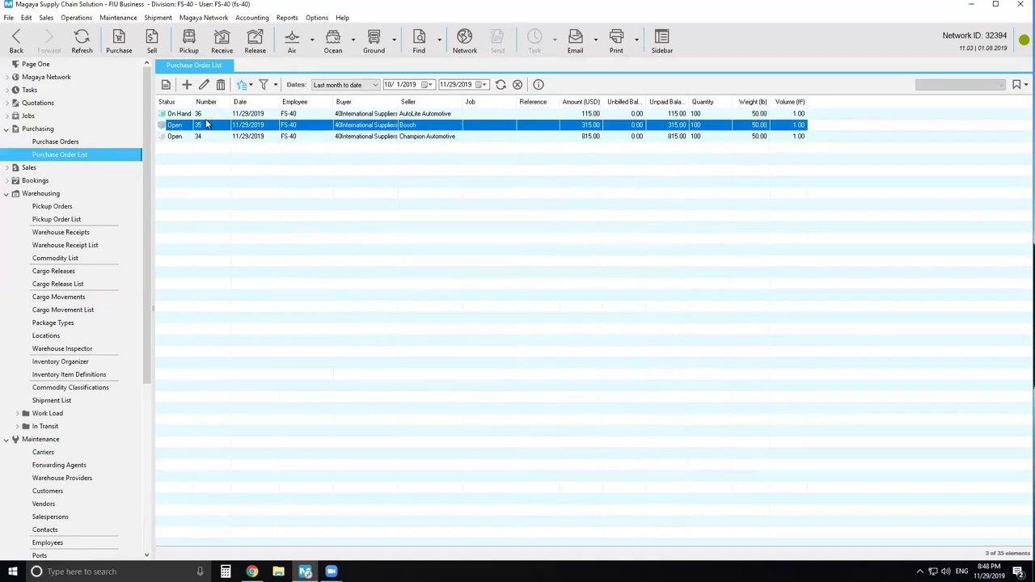
{"action": "left_click", "coordinate": [251, 86]}
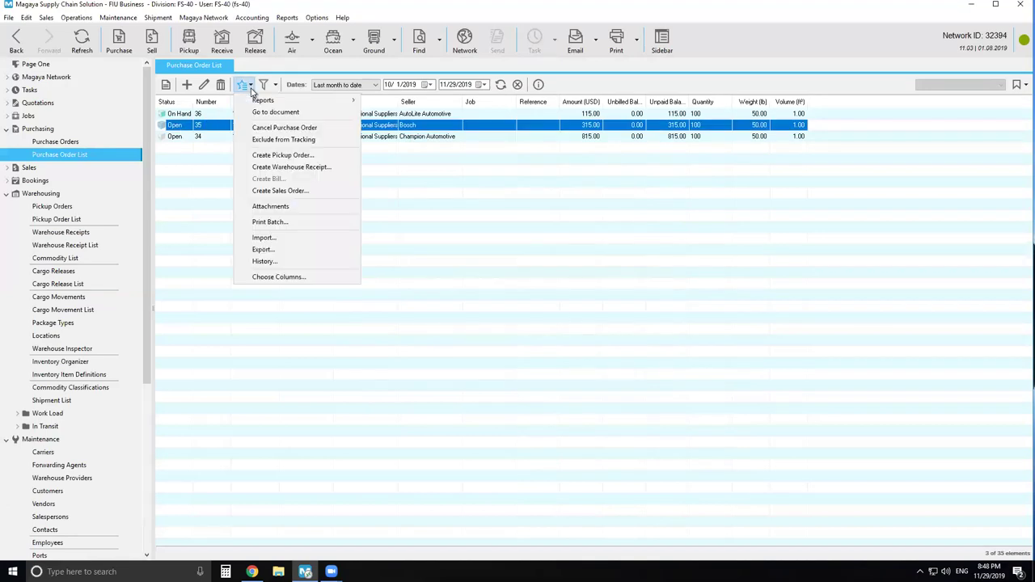
{"action": "left_click", "coordinate": [283, 170]}
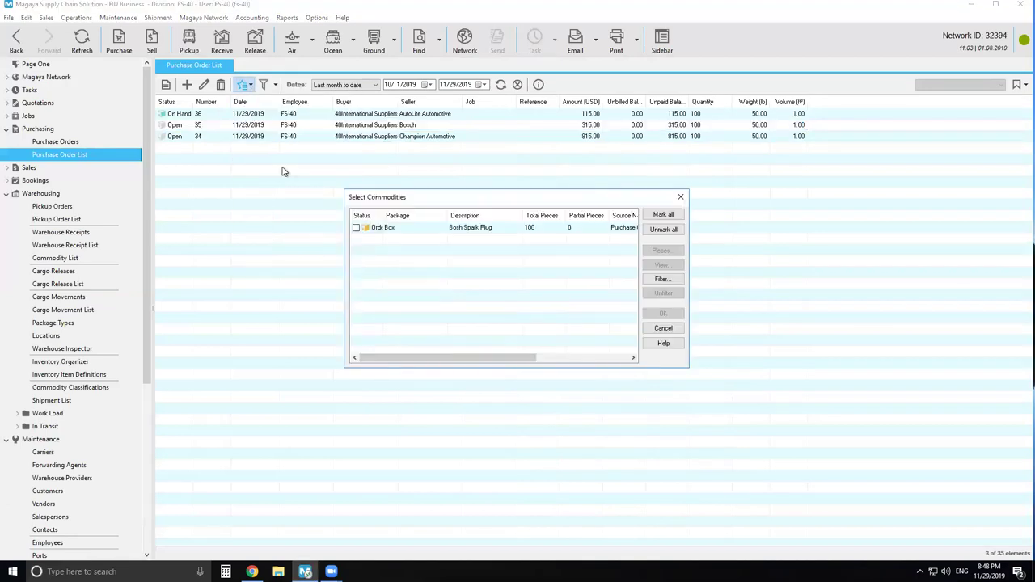
{"action": "left_click", "coordinate": [356, 228]}
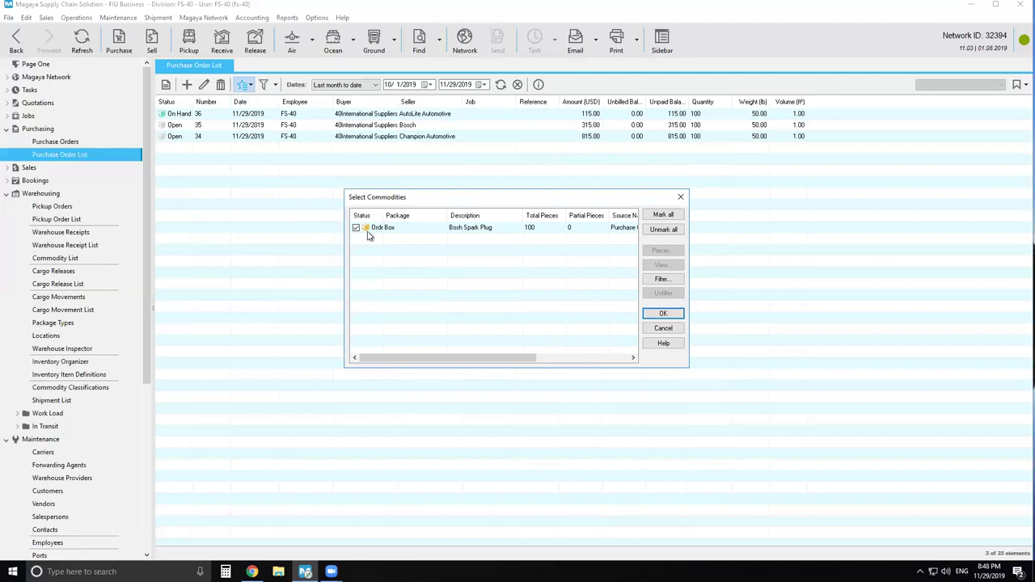
{"action": "left_click", "coordinate": [661, 314]}
Step: Assign location 40A3L to the Bosh Spark Plug commodity and save the warehouse receipt
{"action": "left_click", "coordinate": [520, 186]}
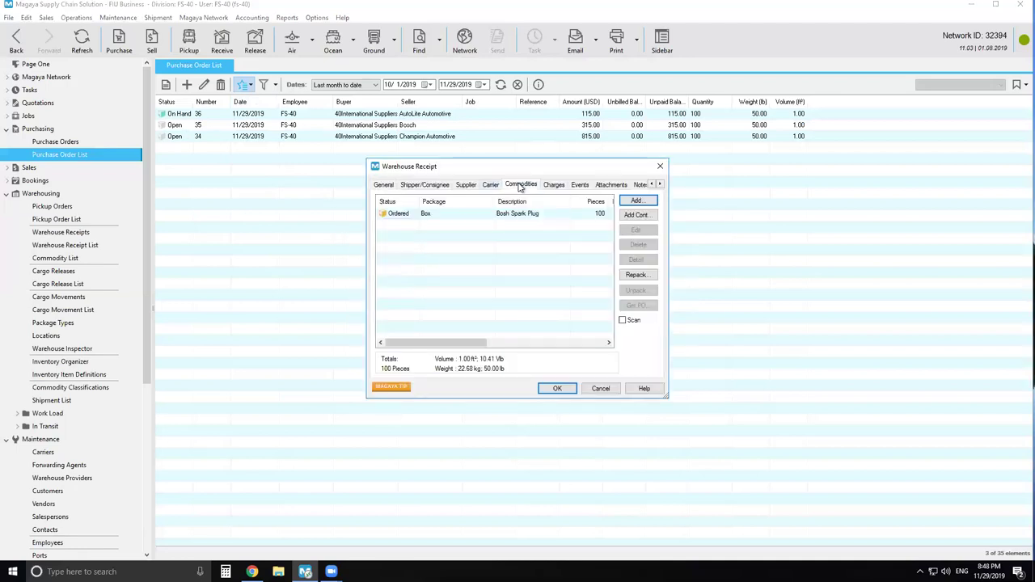
{"action": "left_click", "coordinate": [412, 214]}
{"action": "left_click", "coordinate": [638, 232]}
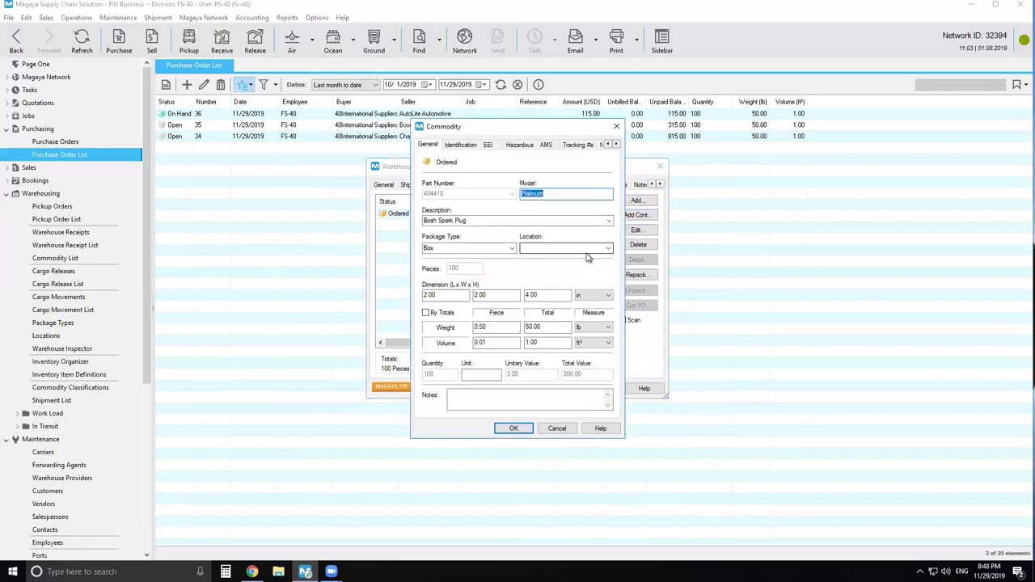
{"action": "left_click", "coordinate": [608, 248]}
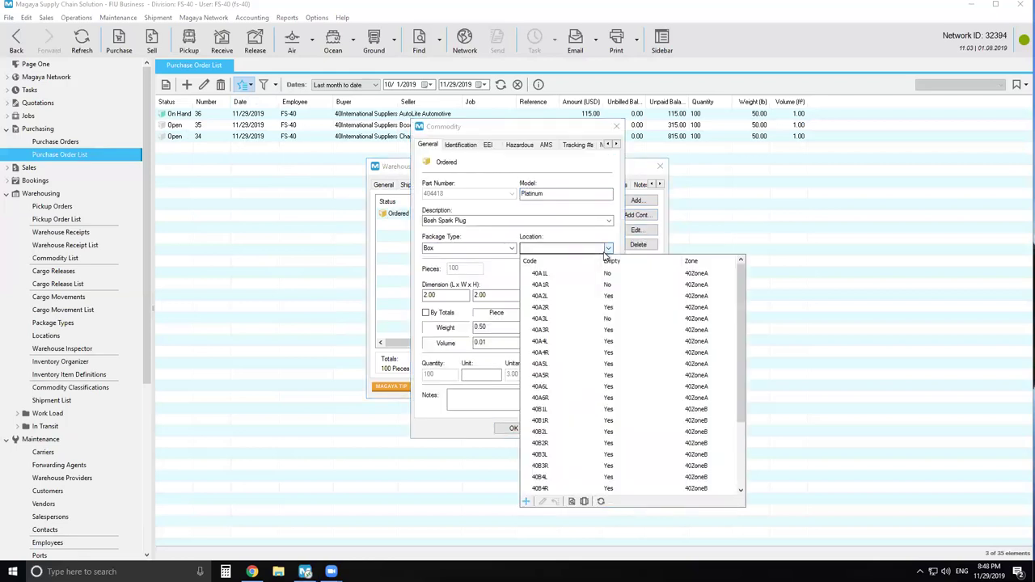
{"action": "left_click", "coordinate": [558, 322]}
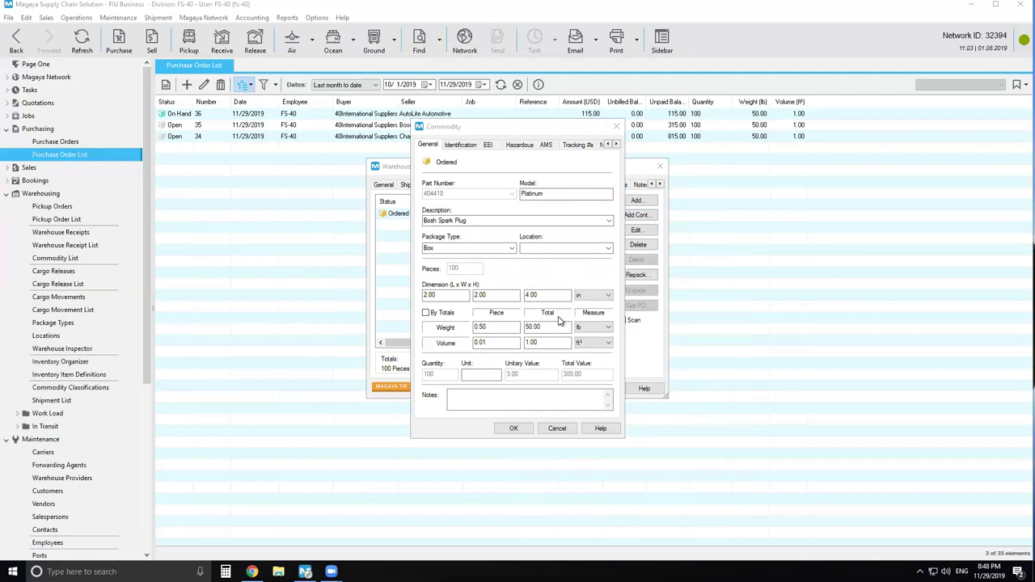
{"action": "left_click", "coordinate": [514, 430]}
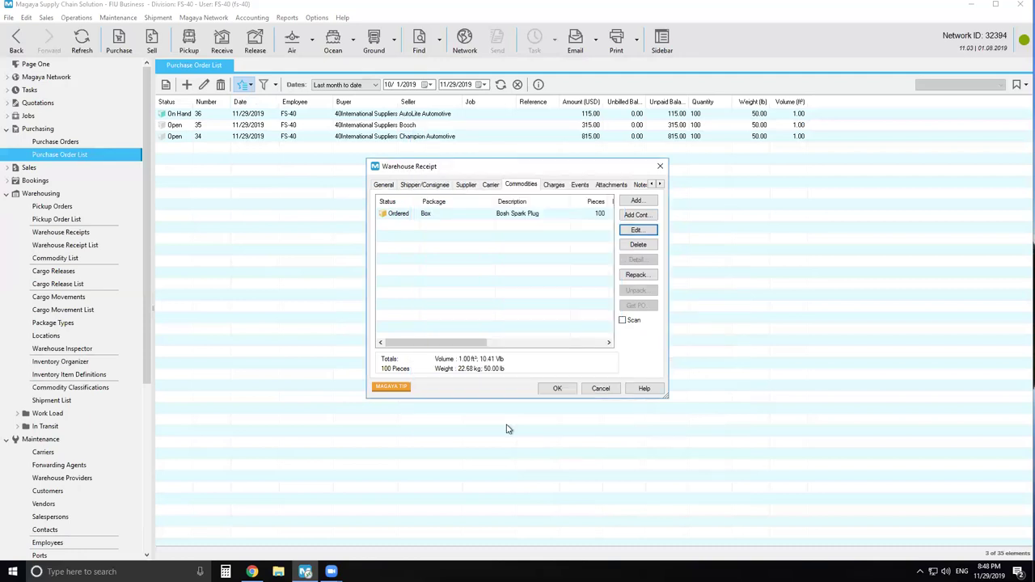
{"action": "left_click", "coordinate": [556, 389]}
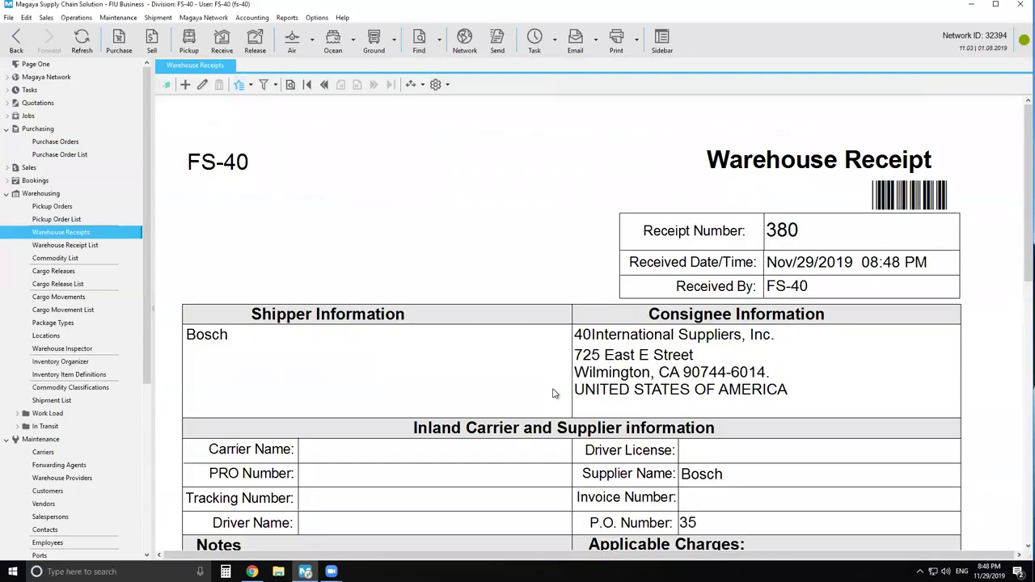
Step: Start a warehouse receipt from the Champion Automotive order in the purchase order list, including its Champion Spark Plug commodity
{"action": "left_click", "coordinate": [52, 157]}
{"action": "left_click", "coordinate": [170, 138]}
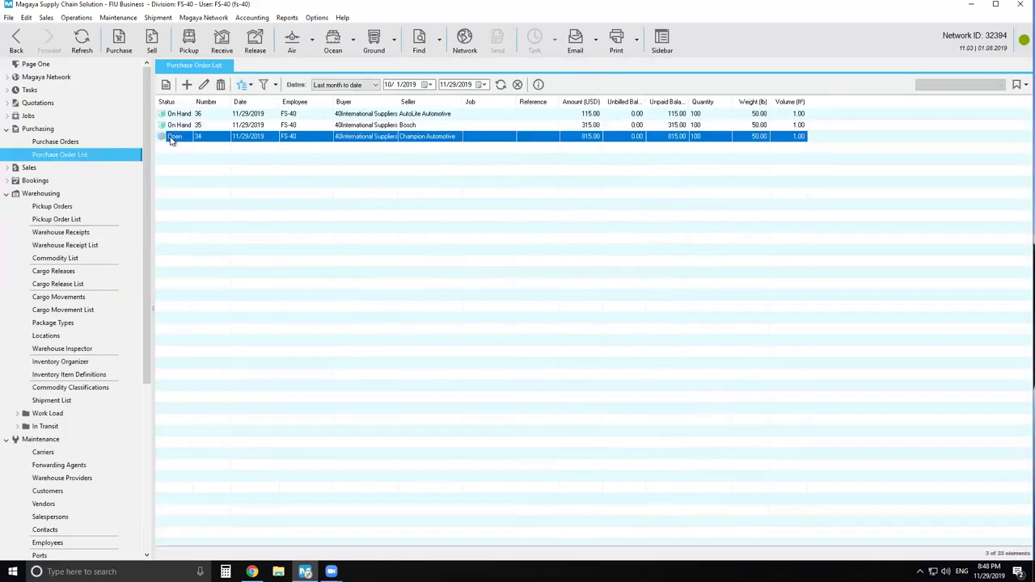
{"action": "left_click", "coordinate": [245, 84]}
{"action": "left_click", "coordinate": [289, 167]}
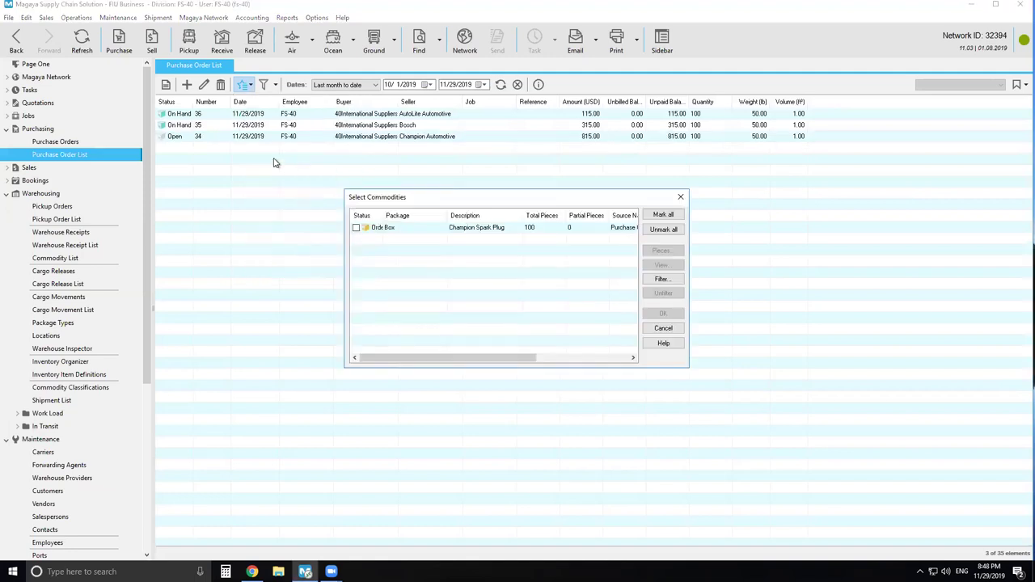
{"action": "left_click", "coordinate": [357, 229]}
{"action": "left_click", "coordinate": [670, 315]}
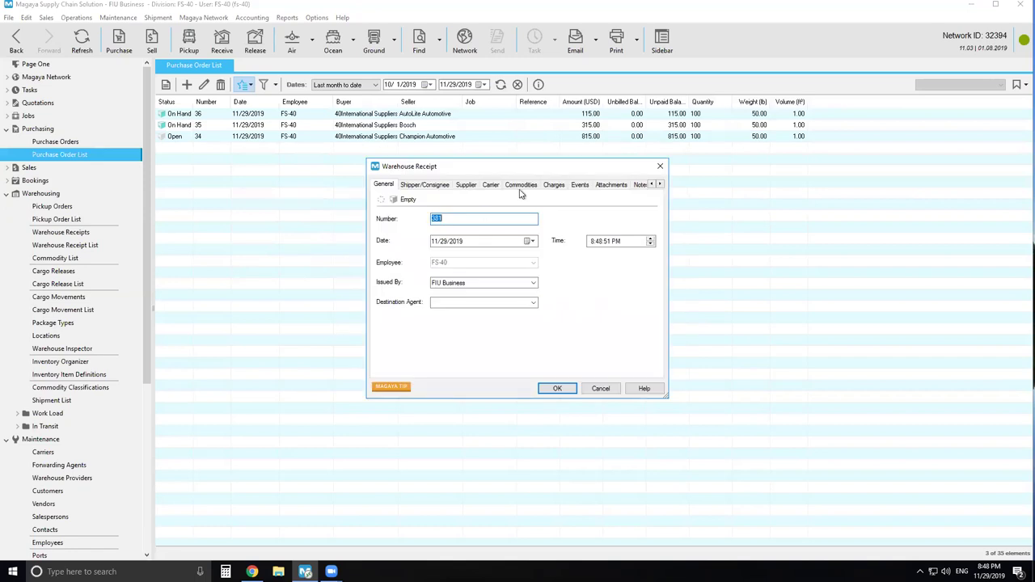
Step: Assign location 40A3L to the Champion Spark Plug commodity and save the warehouse receipt
{"action": "left_click", "coordinate": [522, 188]}
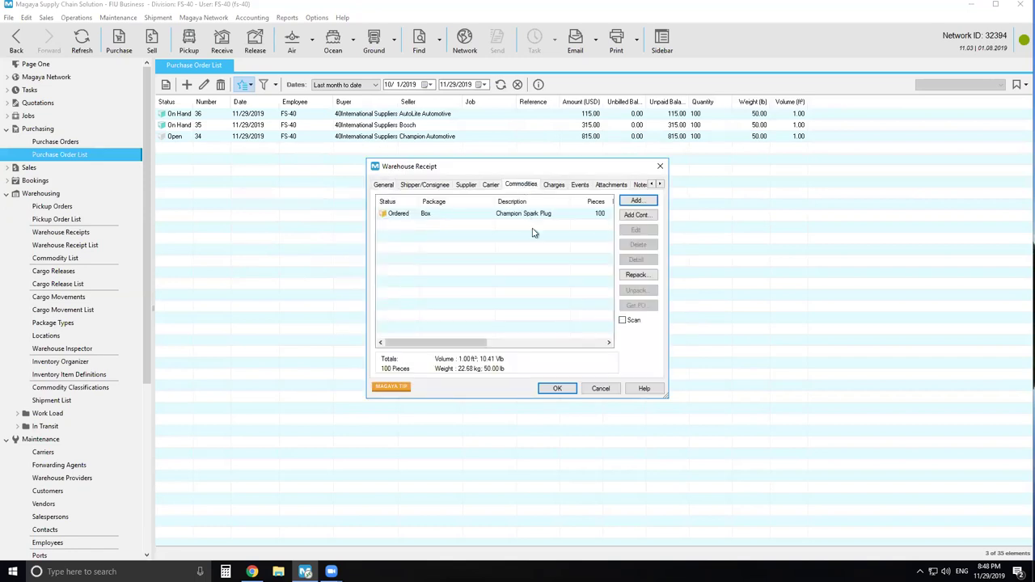
{"action": "left_click", "coordinate": [398, 215]}
{"action": "left_click", "coordinate": [636, 231]}
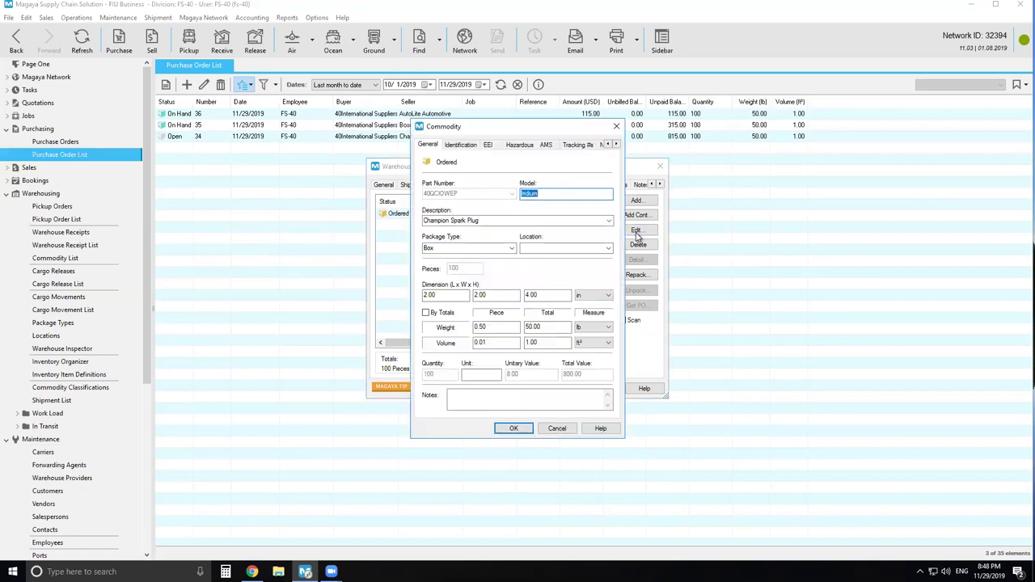
{"action": "left_click", "coordinate": [608, 249]}
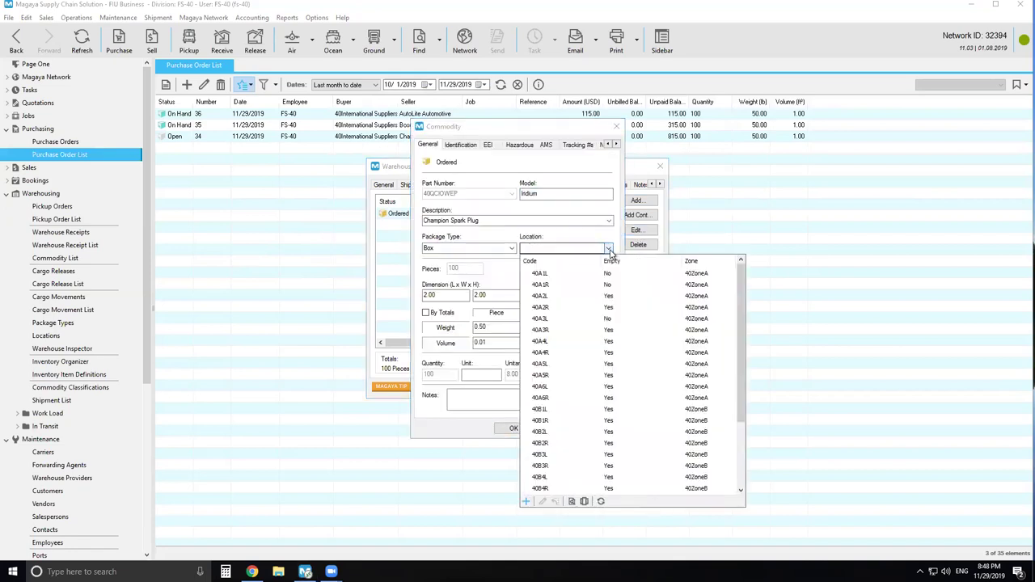
{"action": "left_click", "coordinate": [562, 322]}
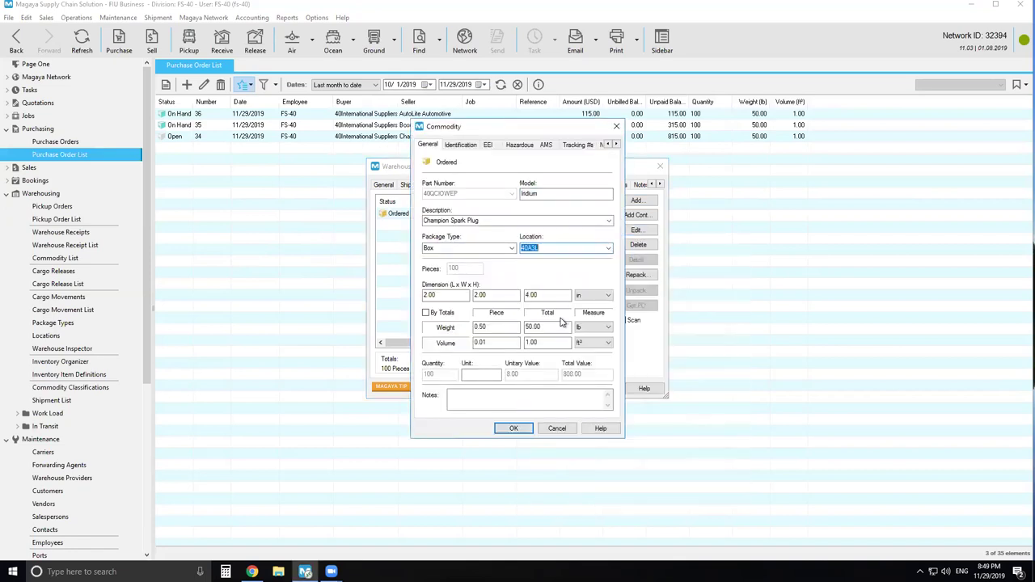
{"action": "left_click", "coordinate": [514, 429]}
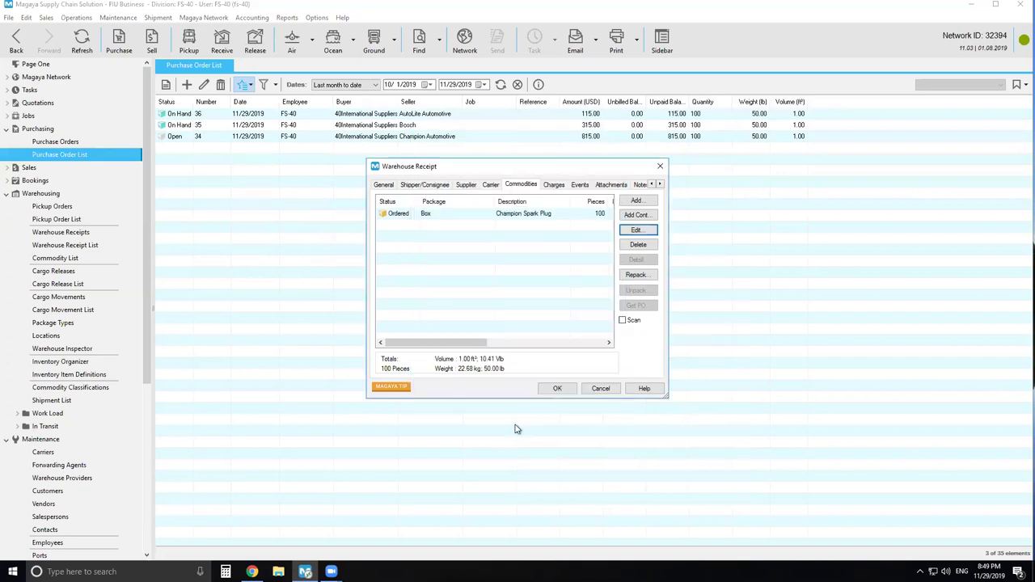
{"action": "left_click", "coordinate": [557, 388]}
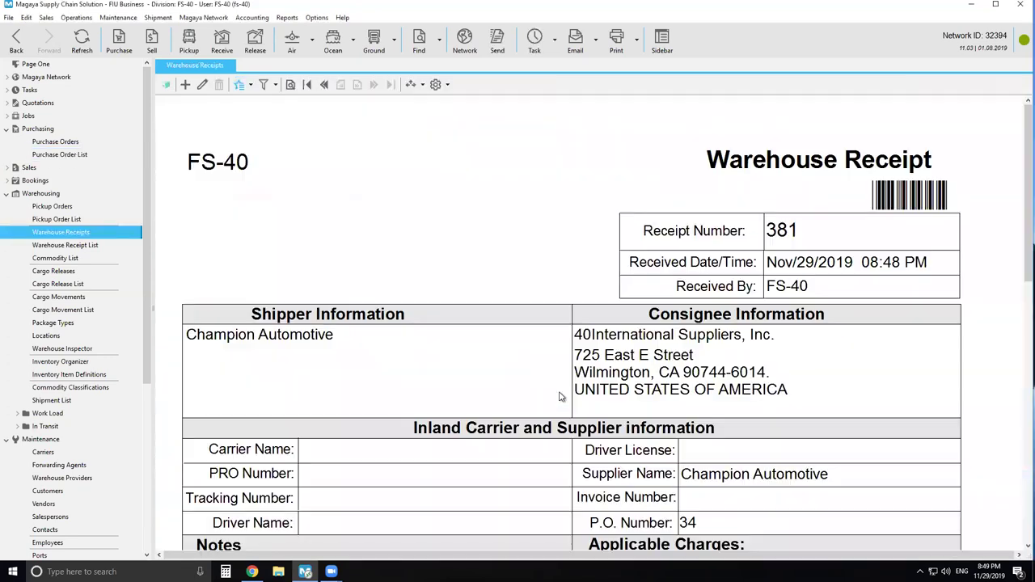
Step: Check the received orders in the purchase order list and start a new sales order
{"action": "left_click", "coordinate": [71, 156]}
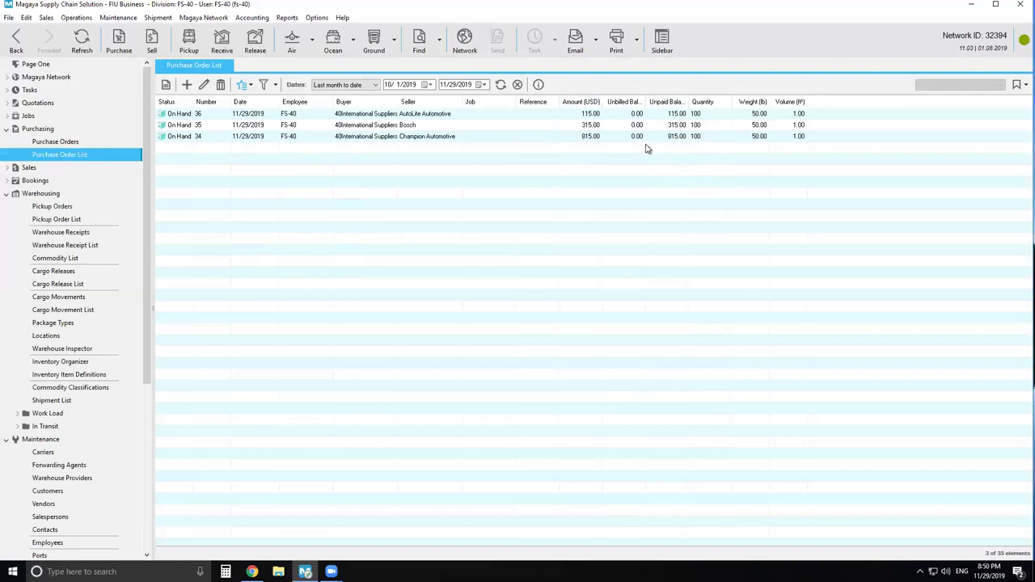
{"action": "left_click", "coordinate": [7, 169]}
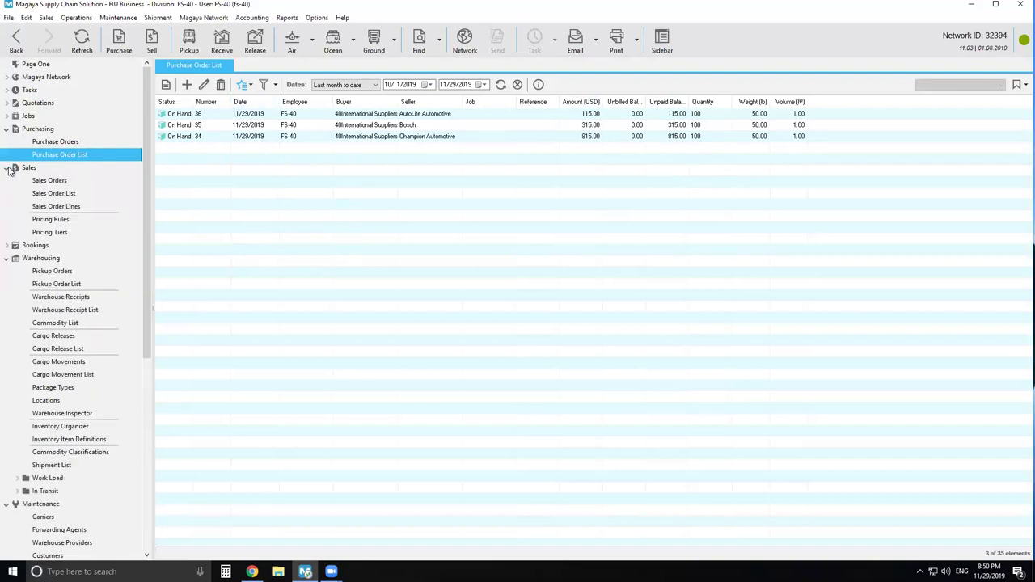
{"action": "left_click", "coordinate": [48, 181]}
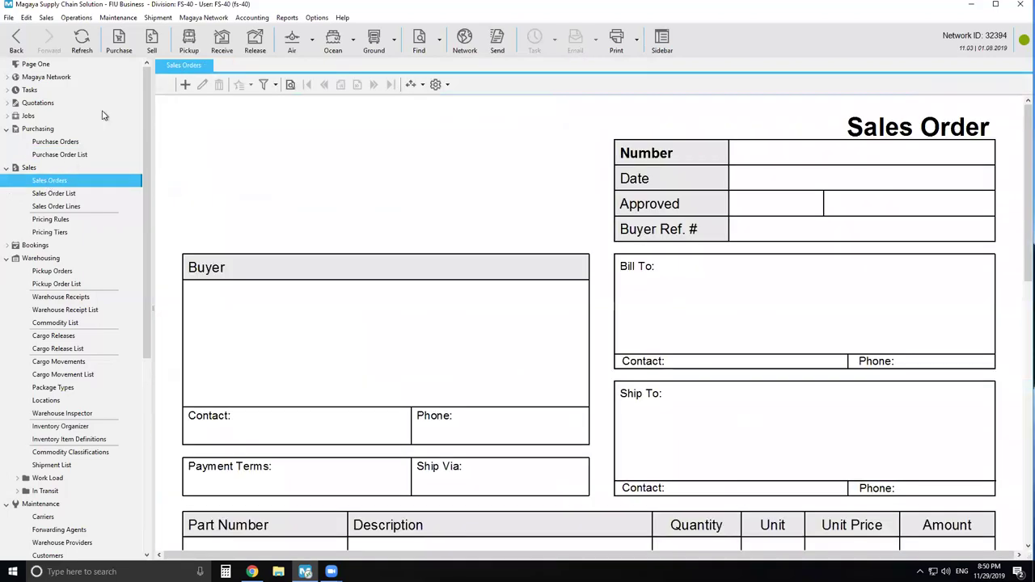
{"action": "left_click", "coordinate": [184, 85]}
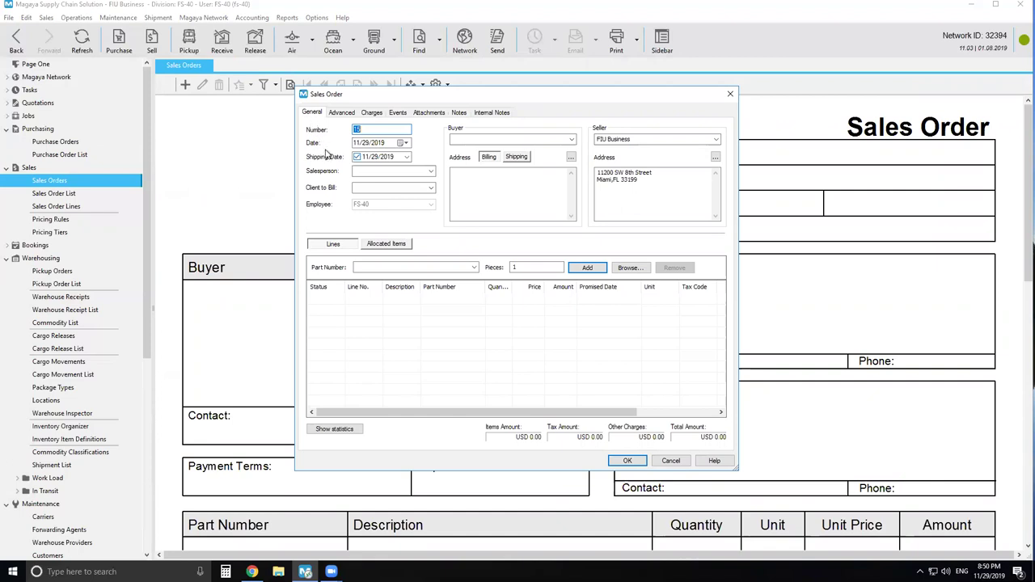
Step: Fill in the sales order header with the salesperson, the date 11/30/2019 and 40Prime Automotive as the buyer
{"action": "left_click", "coordinate": [430, 171]}
{"action": "left_click", "coordinate": [399, 196]}
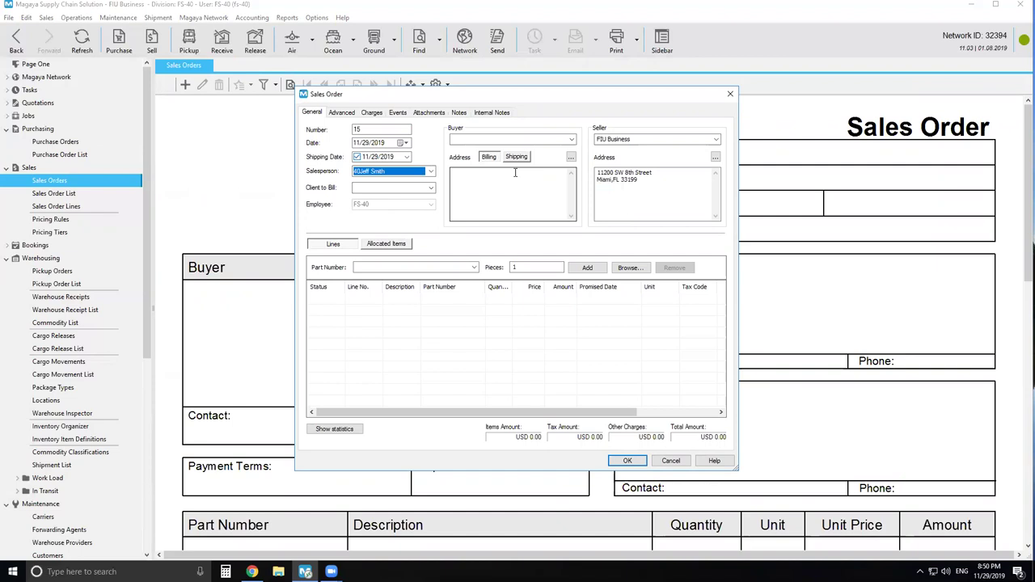
{"action": "left_click", "coordinate": [406, 143]}
{"action": "left_click", "coordinate": [399, 212]}
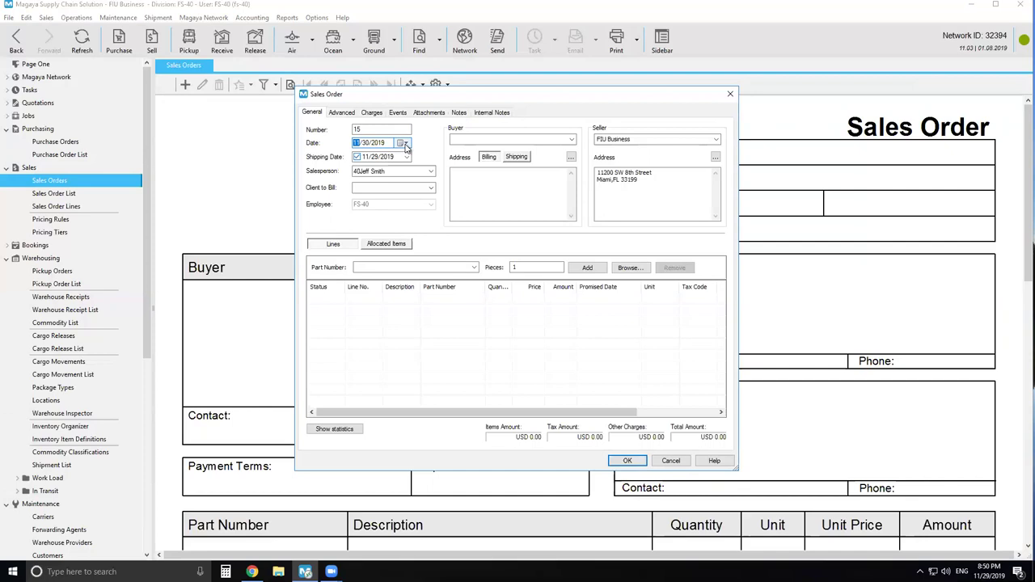
{"action": "left_click", "coordinate": [572, 140]}
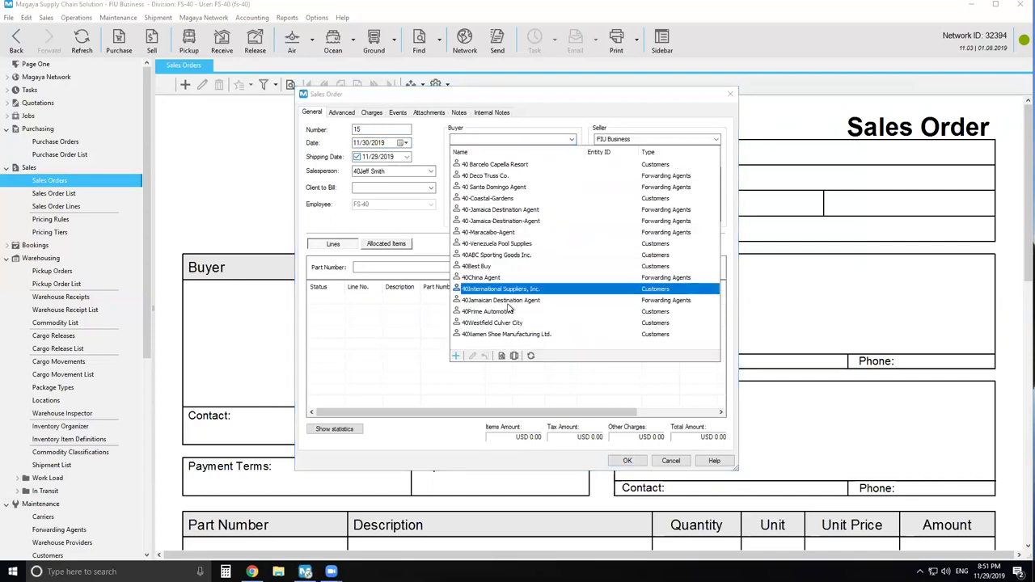
{"action": "left_click", "coordinate": [503, 311]}
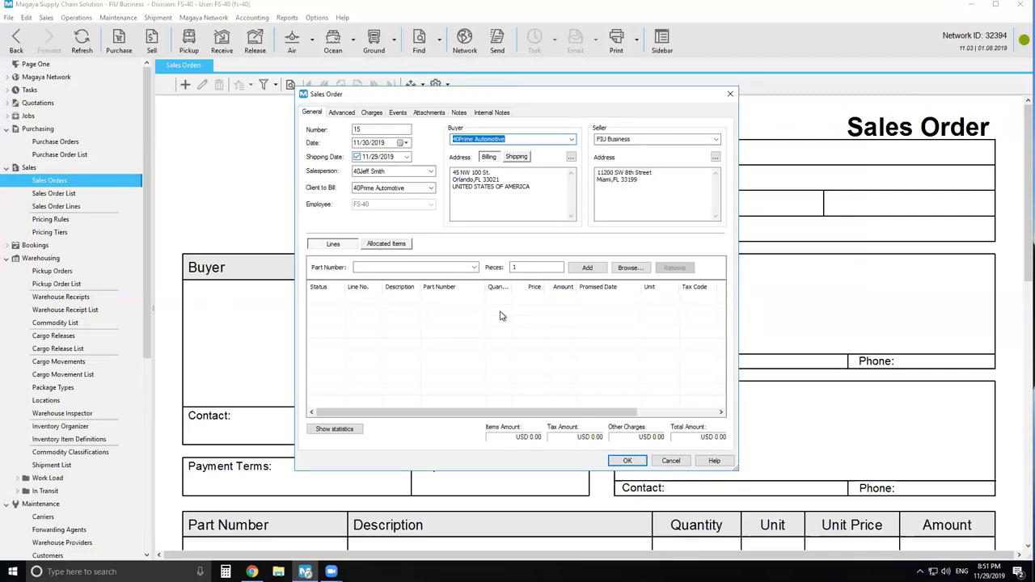
Step: Add 22 pieces of the Champion Spark Plug, part number 40QCIOWEP, to the sales order lines
{"action": "left_click", "coordinate": [475, 268]}
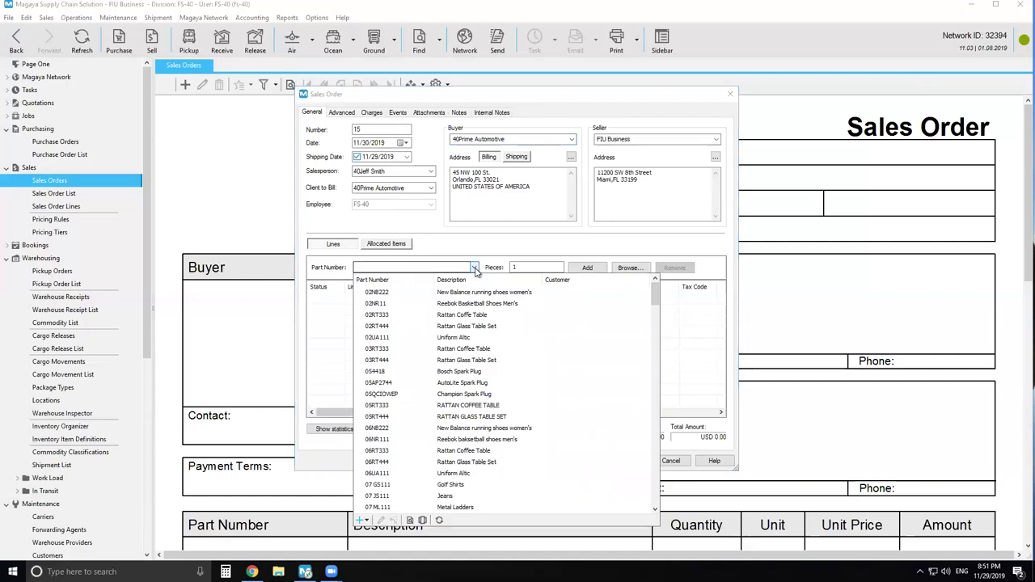
{"action": "scroll", "coordinate": [441, 374], "scroll_direction": "down", "scroll_amount": 5}
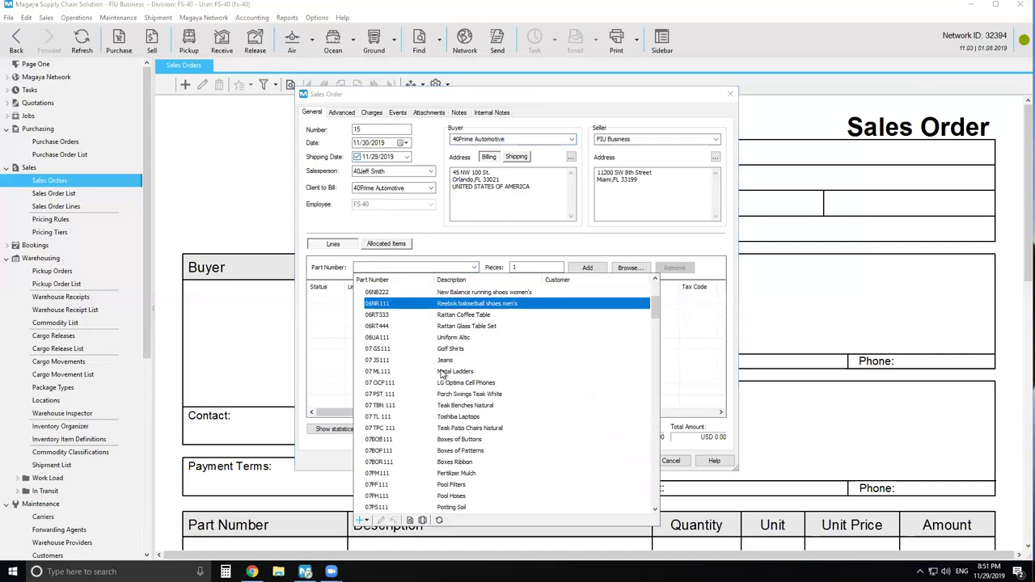
{"action": "scroll", "coordinate": [442, 374], "scroll_direction": "down", "scroll_amount": 8}
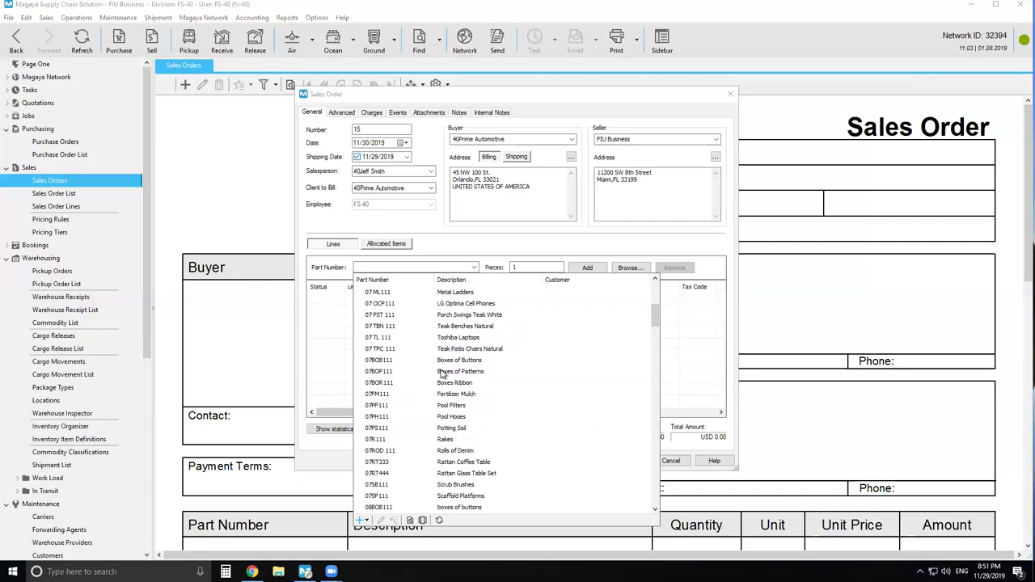
{"action": "scroll", "coordinate": [442, 373], "scroll_direction": "down", "scroll_amount": 15}
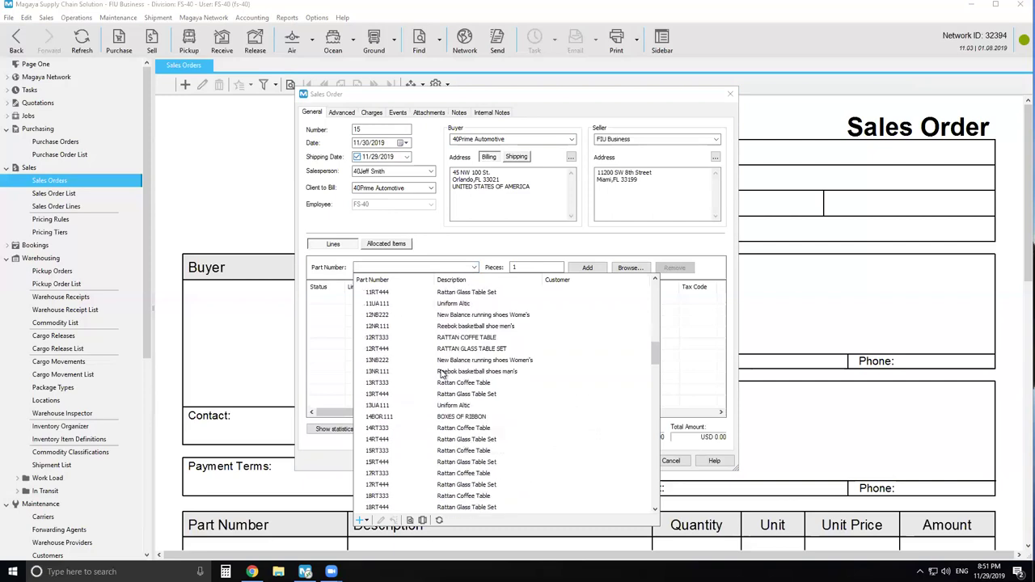
{"action": "scroll", "coordinate": [441, 374], "scroll_direction": "down", "scroll_amount": 5}
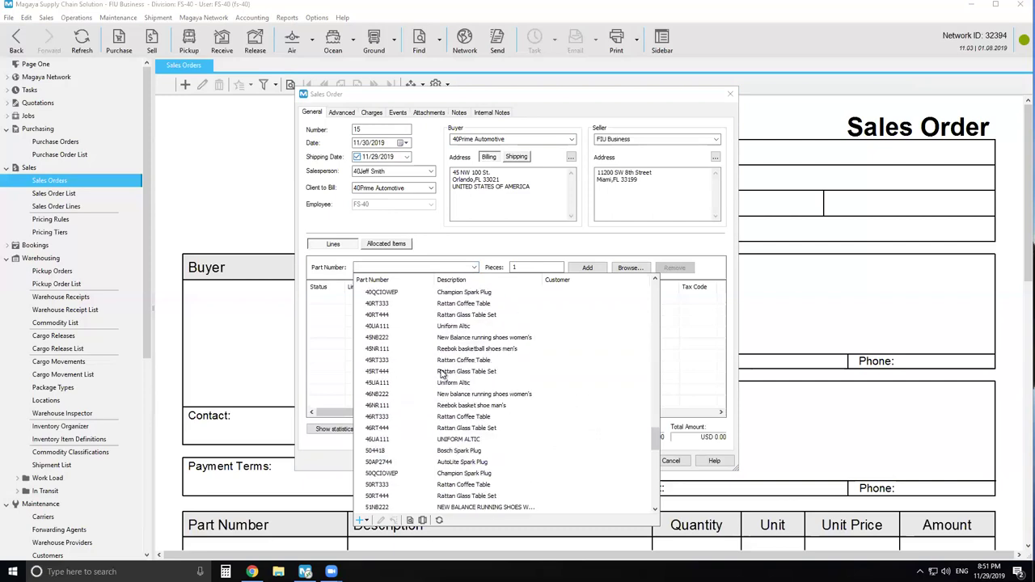
{"action": "left_click", "coordinate": [402, 293]}
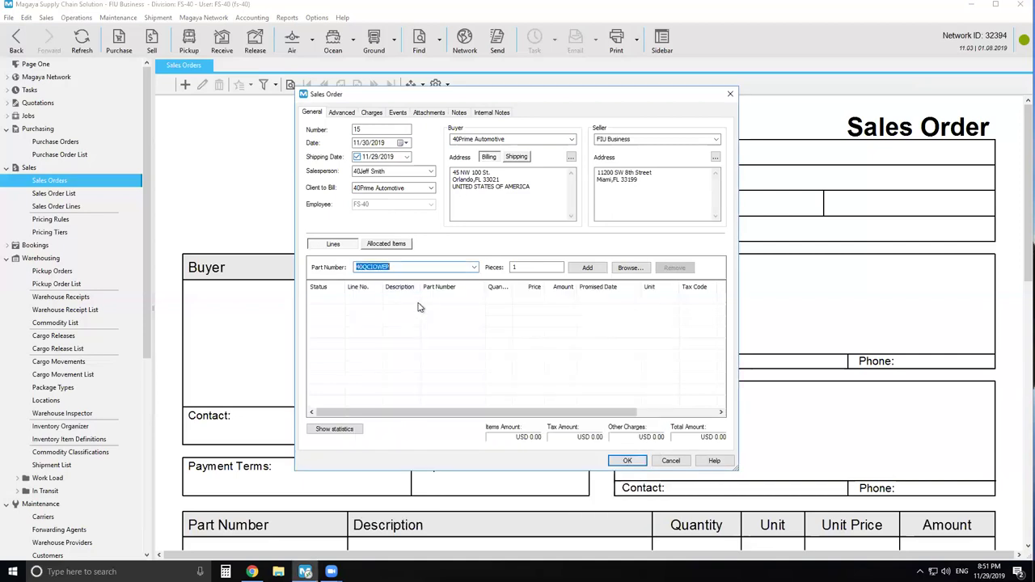
{"action": "left_click", "coordinate": [518, 267]}
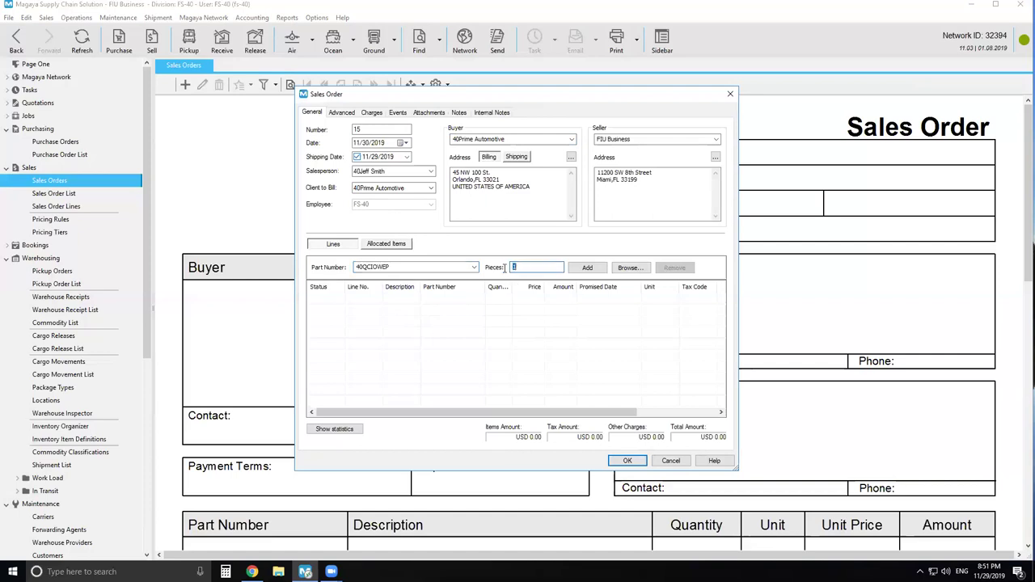
{"action": "type", "text": "22"}
{"action": "left_click", "coordinate": [582, 270]}
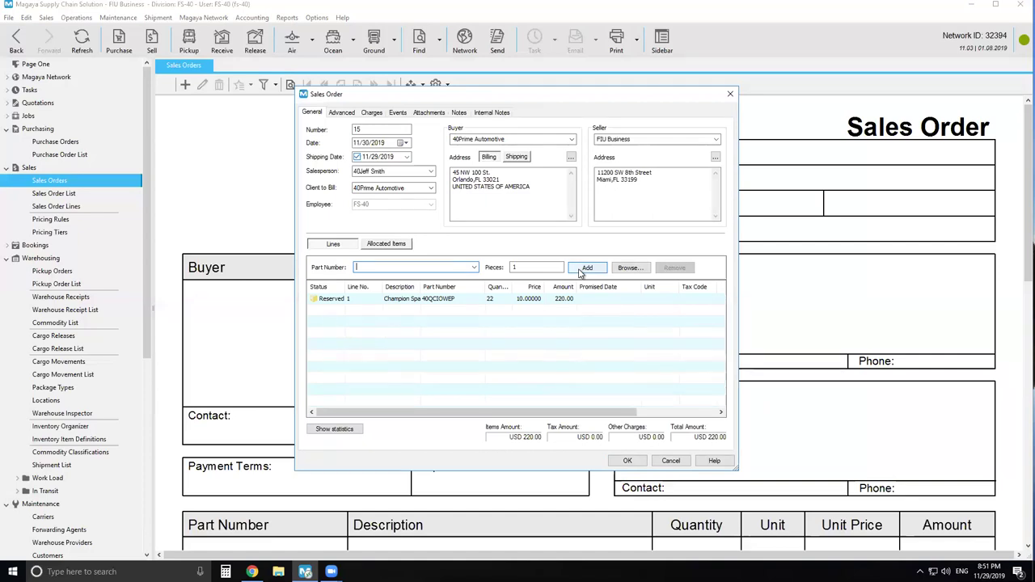
Step: Add 10 pieces of the Bosh Spark Plug, part number 404418, to the sales order lines
{"action": "left_click", "coordinate": [476, 268]}
{"action": "scroll", "coordinate": [468, 331], "scroll_direction": "down", "scroll_amount": 3}
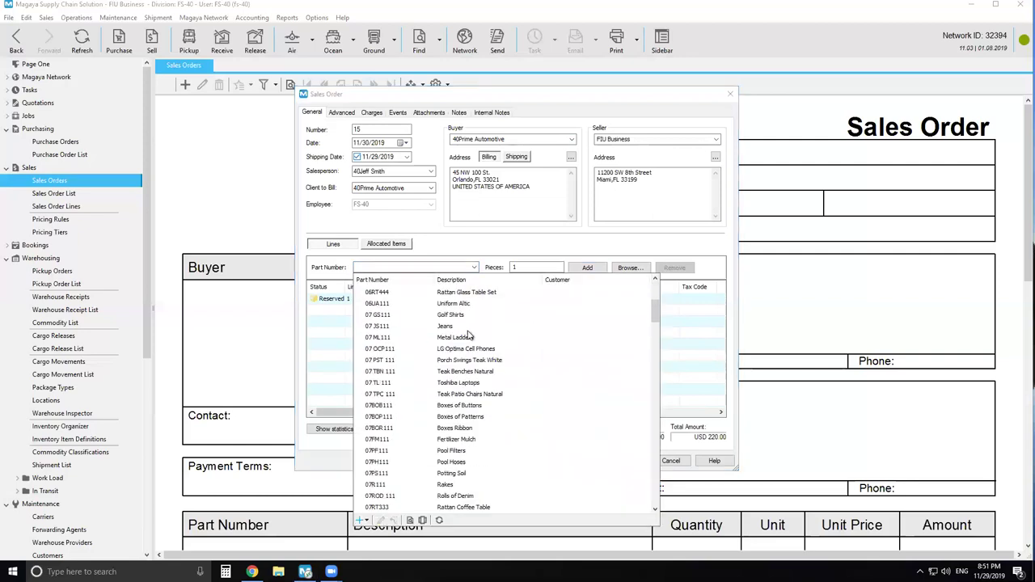
{"action": "scroll", "coordinate": [468, 332], "scroll_direction": "down", "scroll_amount": 10}
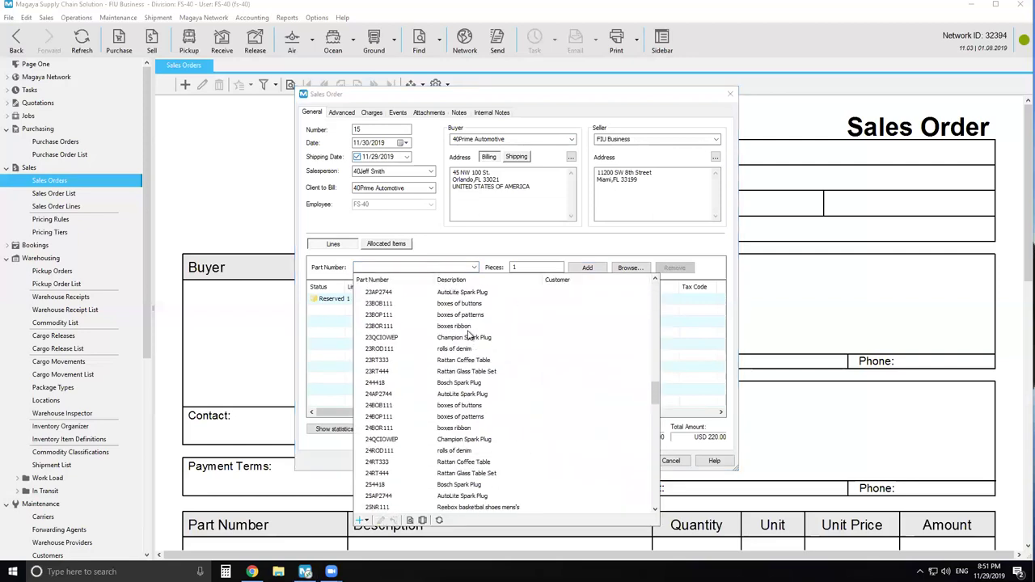
{"action": "scroll", "coordinate": [467, 333], "scroll_direction": "down", "scroll_amount": 10}
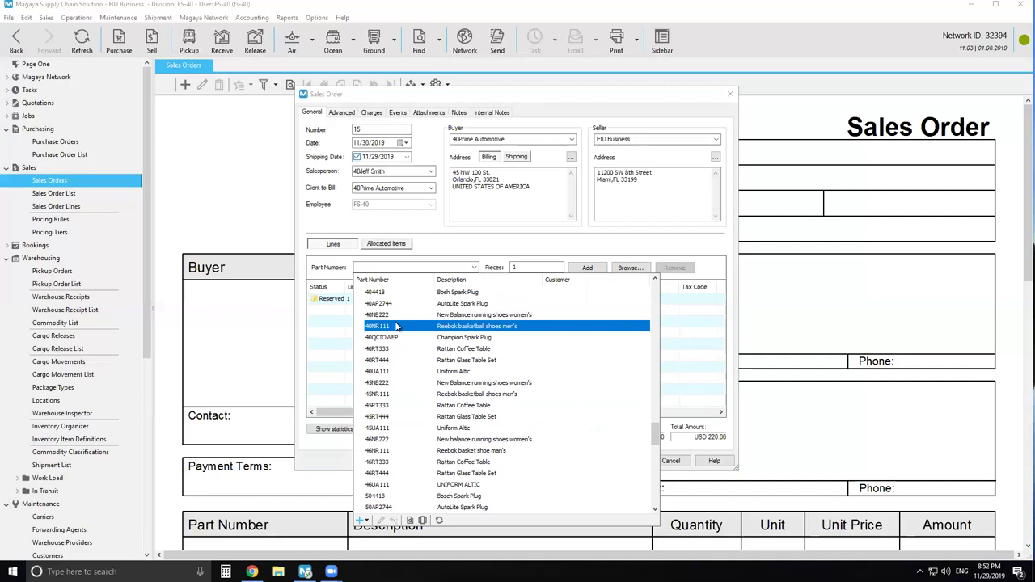
{"action": "scroll", "coordinate": [396, 326], "scroll_direction": "up", "scroll_amount": 1}
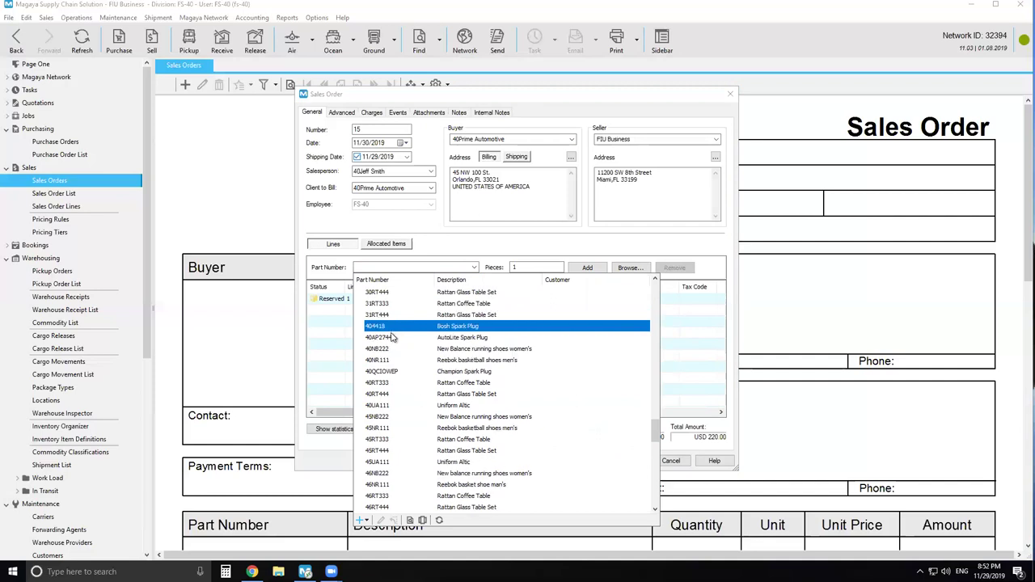
{"action": "left_click", "coordinate": [380, 326]}
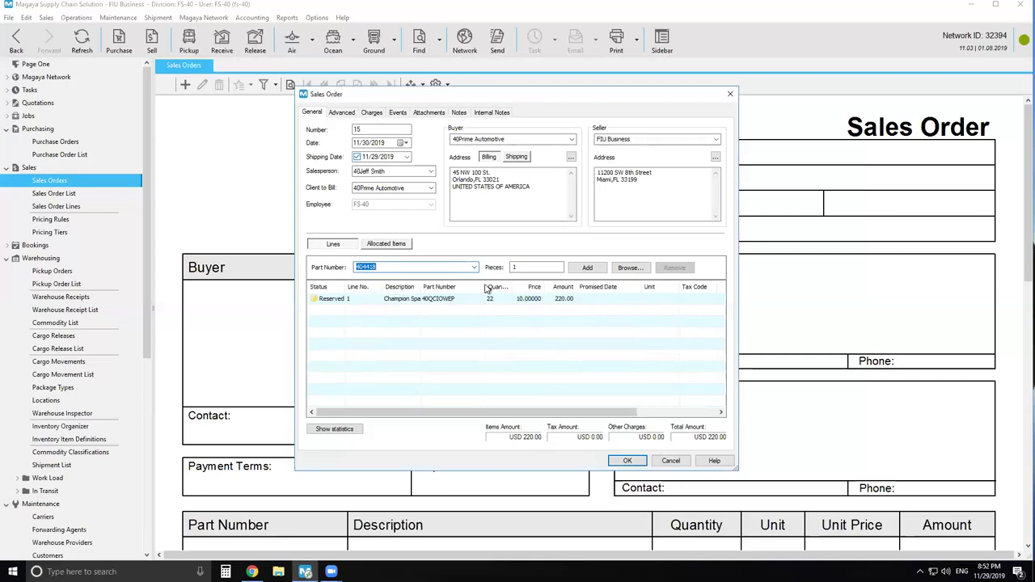
{"action": "type", "text": "10"}
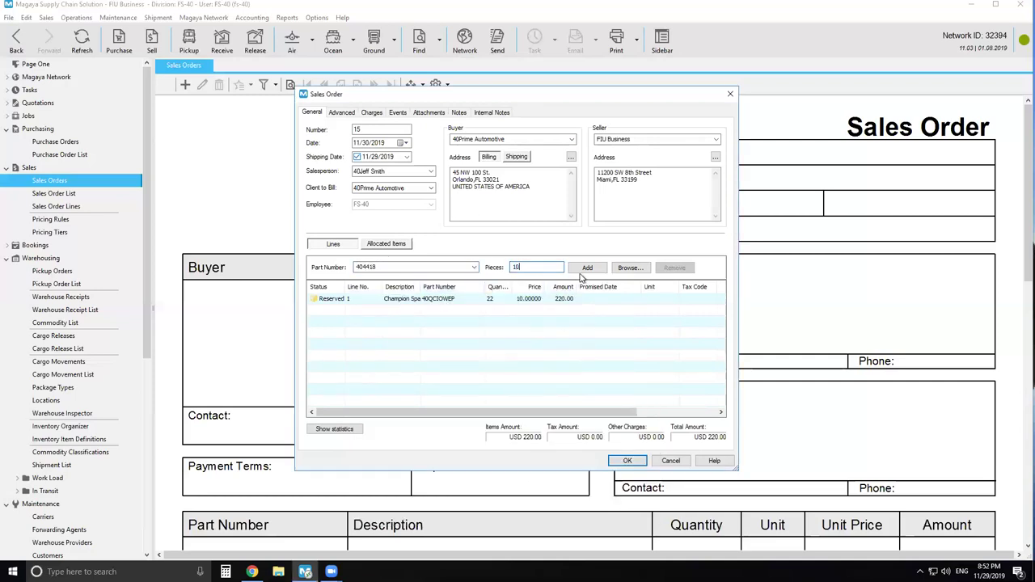
{"action": "left_click", "coordinate": [581, 277]}
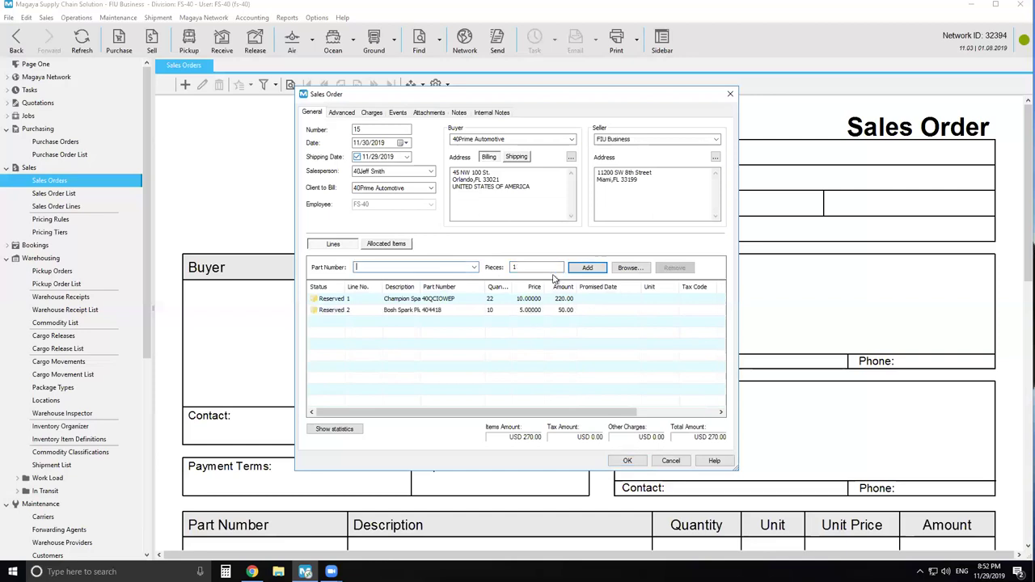
Step: Add 10 pieces of the AutoLite Spark Plug, part number 40AP2744, to the sales order lines
{"action": "left_click", "coordinate": [474, 267]}
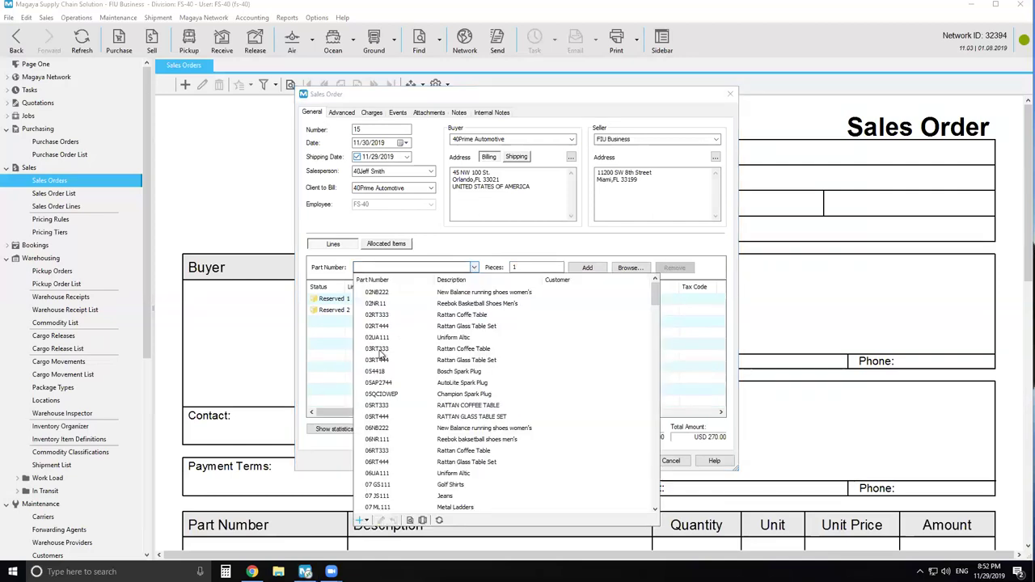
{"action": "scroll", "coordinate": [394, 365], "scroll_direction": "down", "scroll_amount": 15}
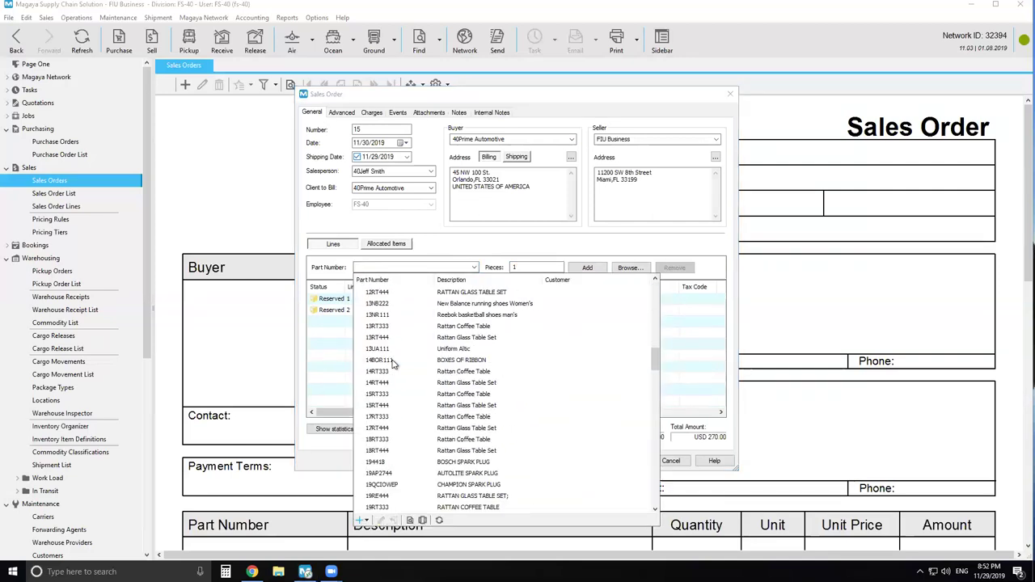
{"action": "scroll", "coordinate": [394, 365], "scroll_direction": "down", "scroll_amount": 10}
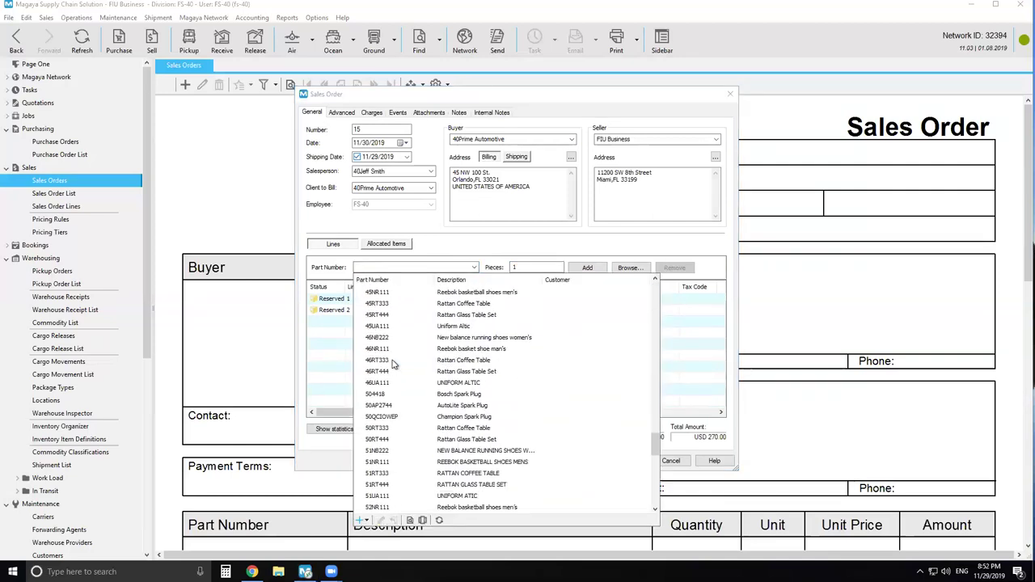
{"action": "scroll", "coordinate": [394, 365], "scroll_direction": "up", "scroll_amount": 1}
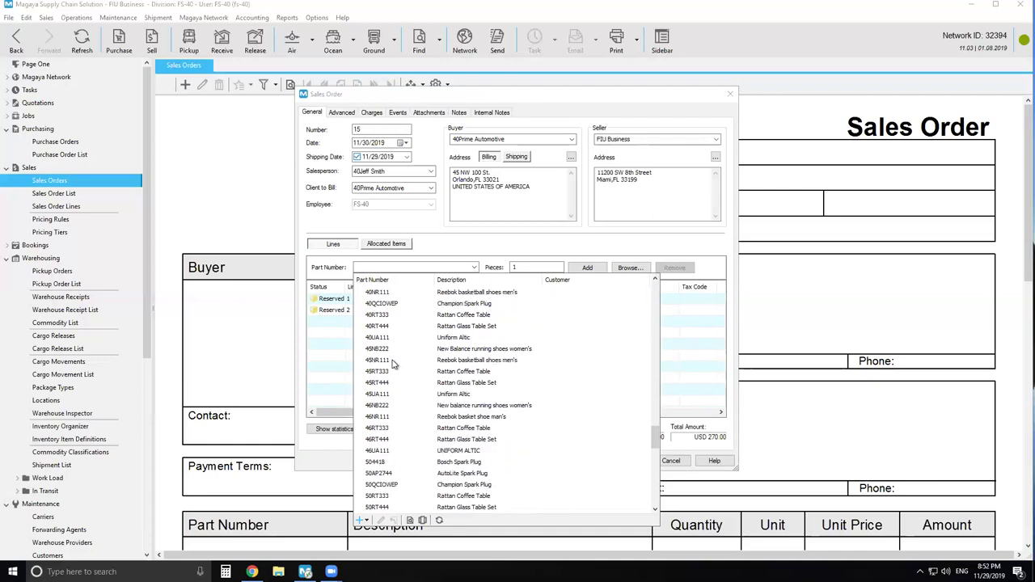
{"action": "scroll", "coordinate": [393, 364], "scroll_direction": "up", "scroll_amount": 1}
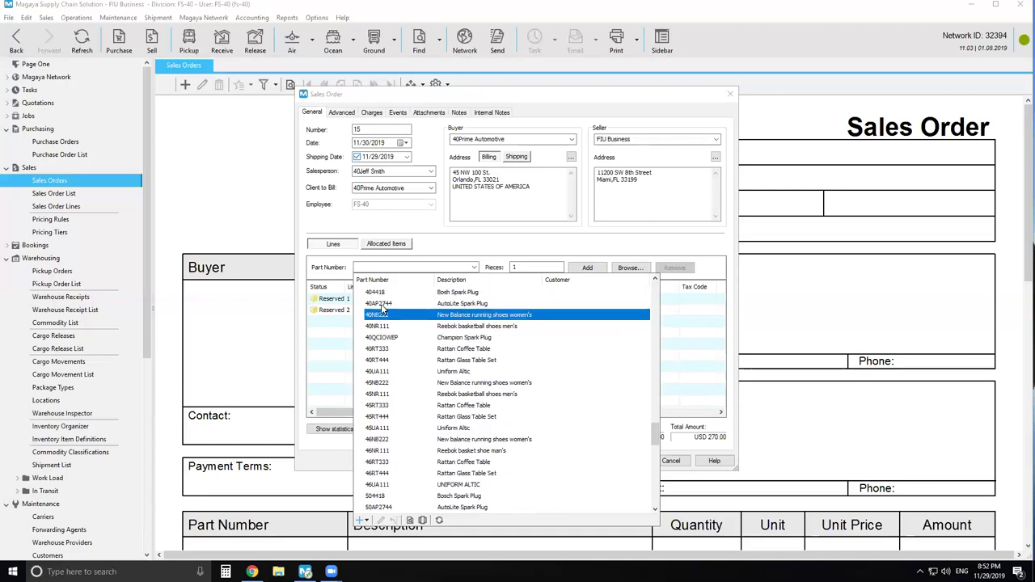
{"action": "left_click", "coordinate": [385, 304]}
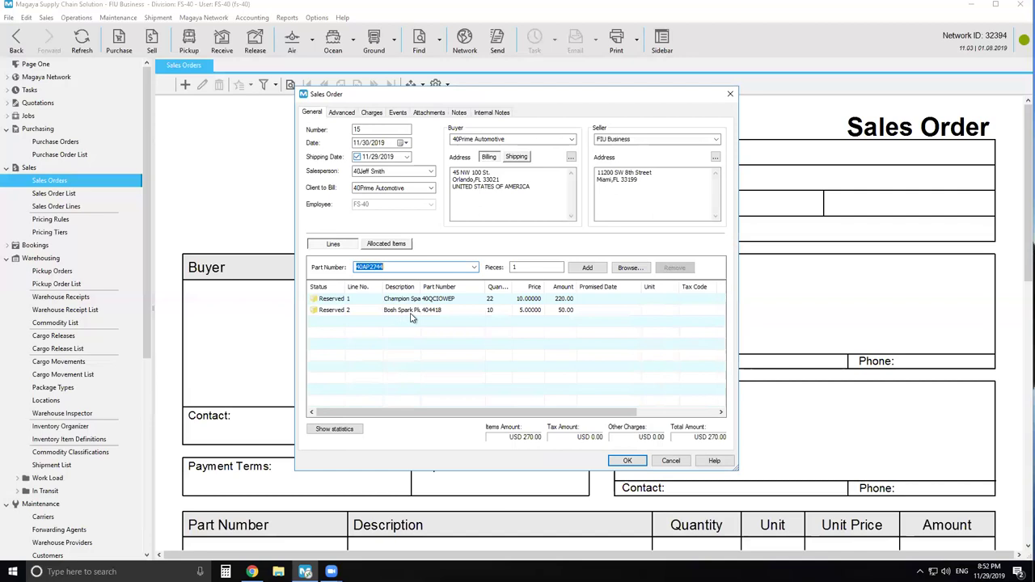
{"action": "left_click", "coordinate": [515, 267]}
{"action": "type", "text": "0"}
{"action": "left_click", "coordinate": [580, 271]}
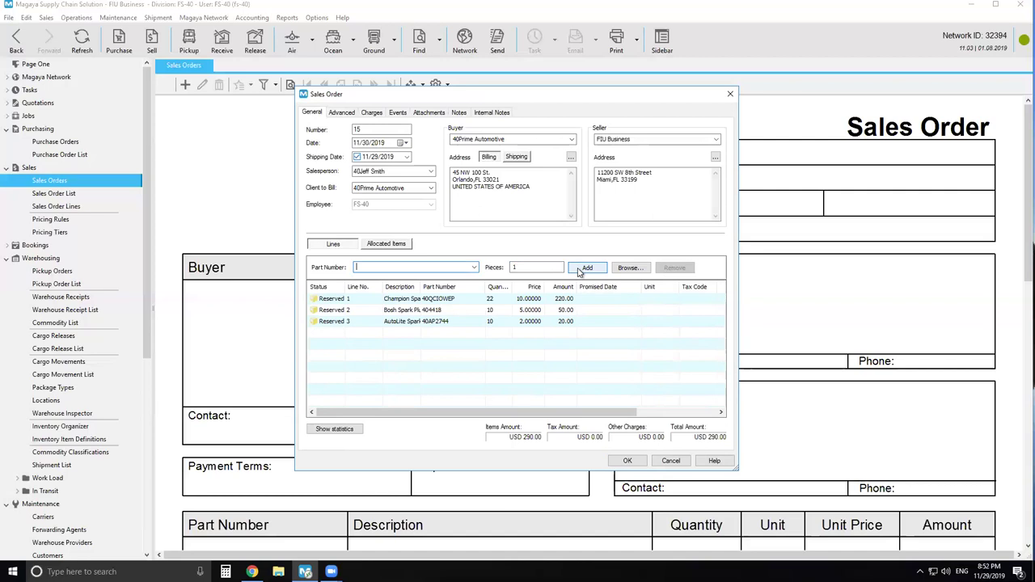
Step: Set the sales order's shipping method to Truck
{"action": "left_click", "coordinate": [344, 114]}
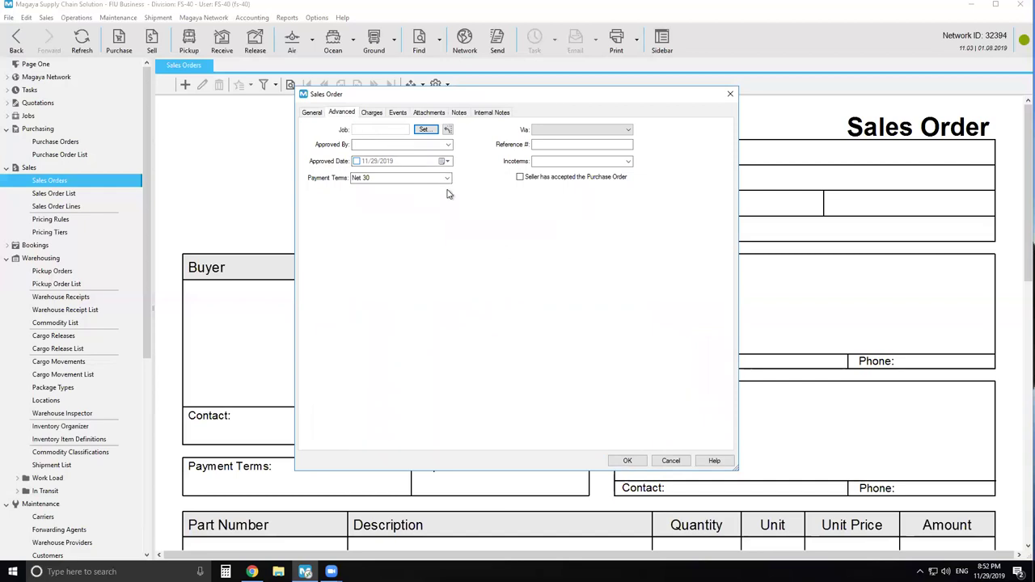
{"action": "left_click", "coordinate": [628, 131]}
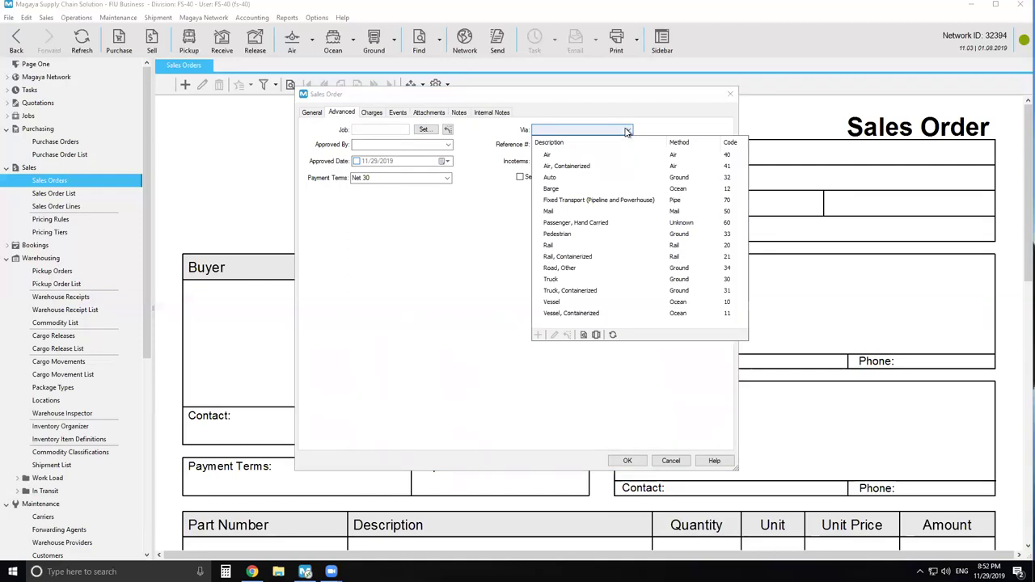
{"action": "left_click", "coordinate": [560, 279]}
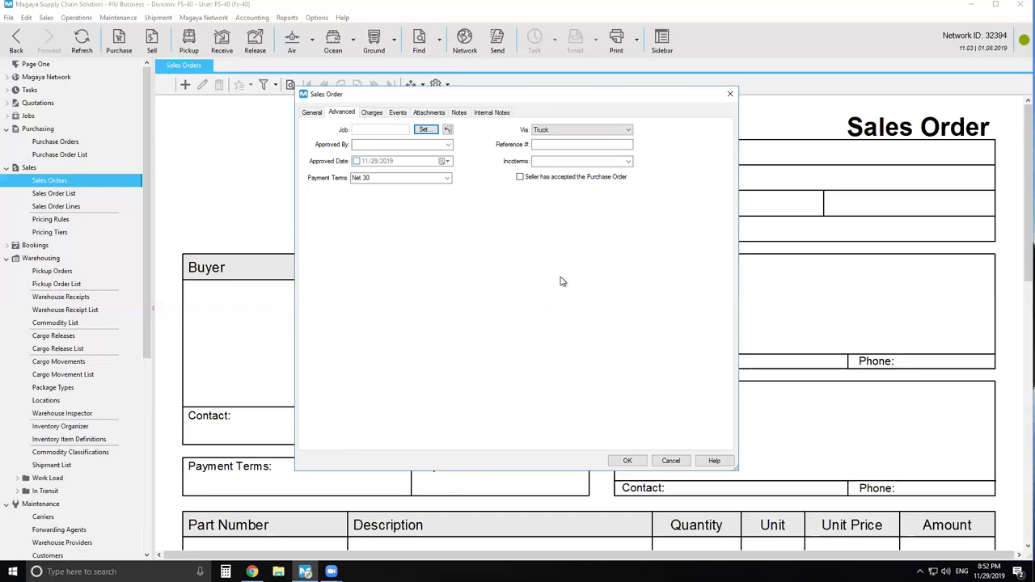
Step: Add an Inland Freight income charge priced at 75 to the sales order and save the order
{"action": "left_click", "coordinate": [372, 114]}
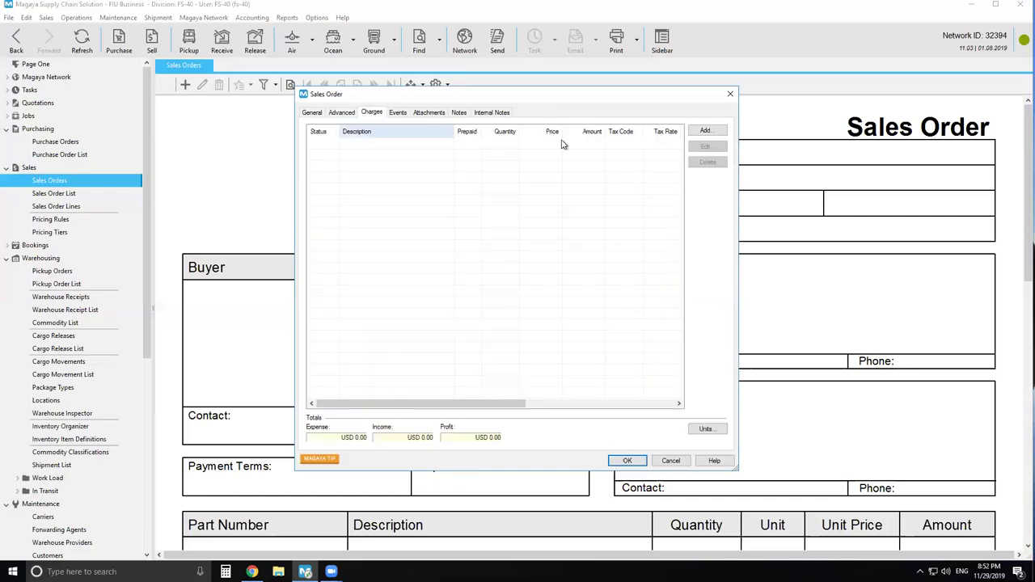
{"action": "left_click", "coordinate": [706, 132]}
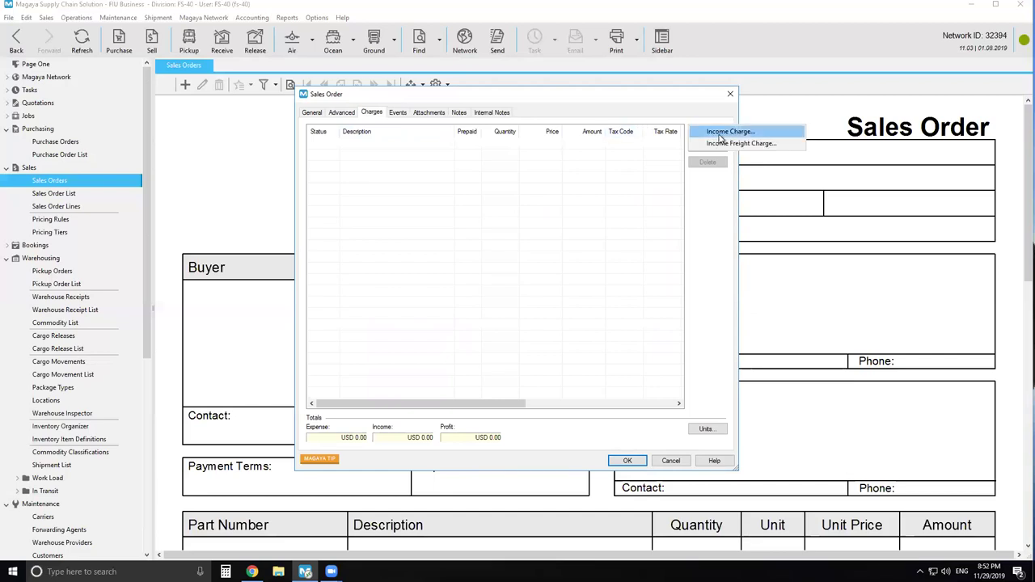
{"action": "left_click", "coordinate": [718, 133]}
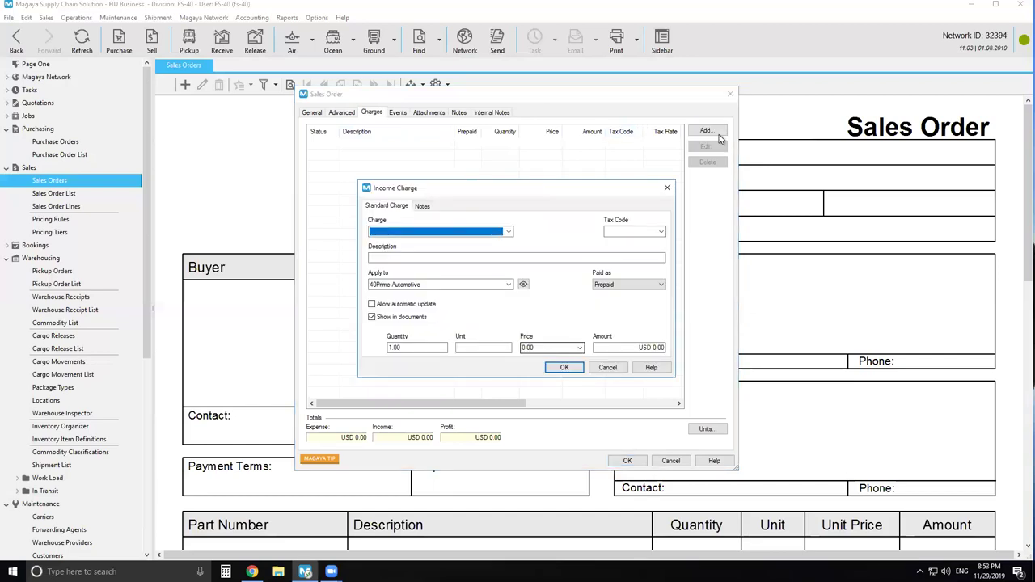
{"action": "left_click", "coordinate": [509, 232]}
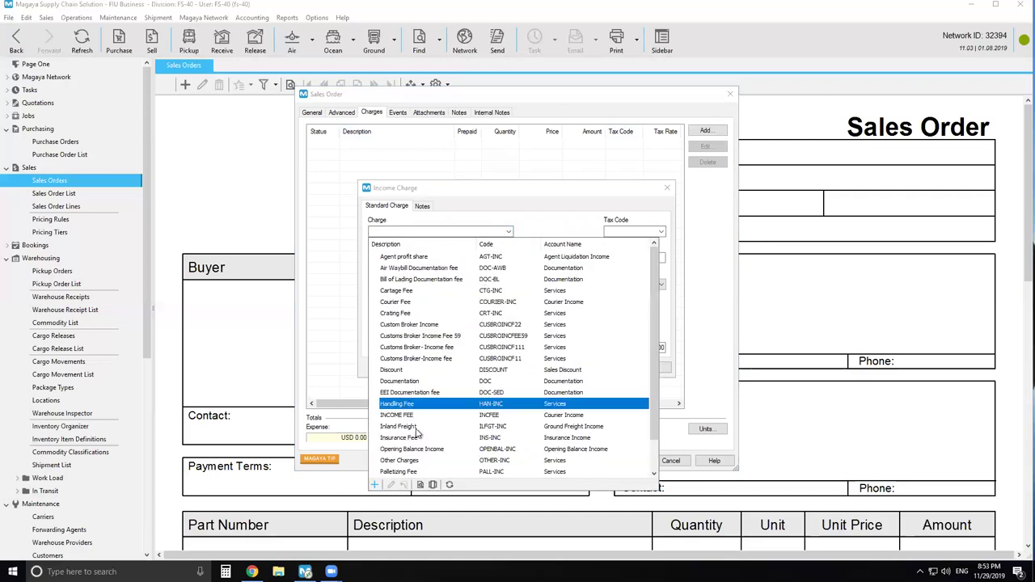
{"action": "left_click", "coordinate": [417, 432]}
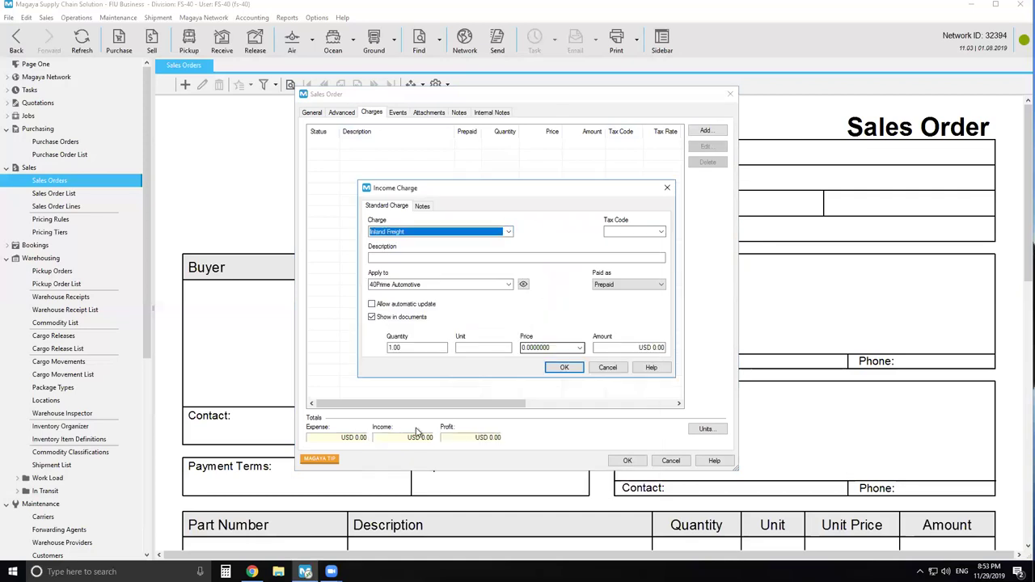
{"action": "left_click", "coordinate": [552, 346]}
{"action": "type", "text": "75"}
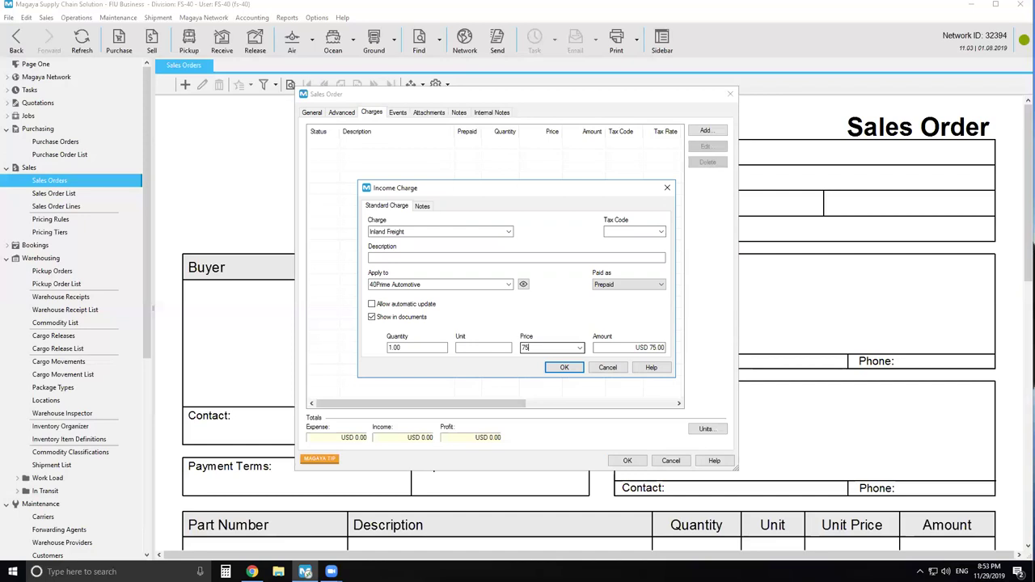
{"action": "left_click", "coordinate": [565, 368]}
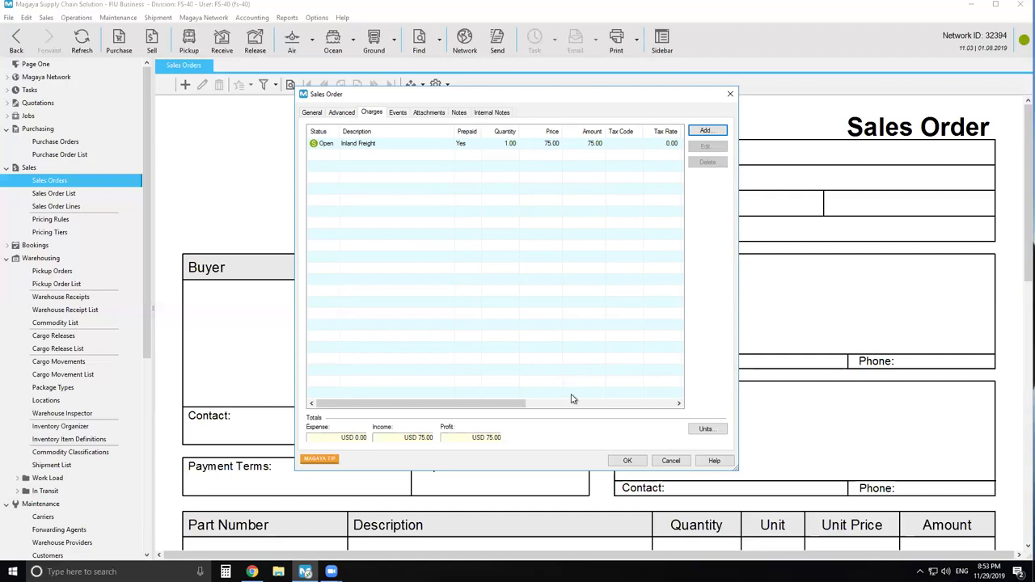
{"action": "left_click", "coordinate": [627, 461]}
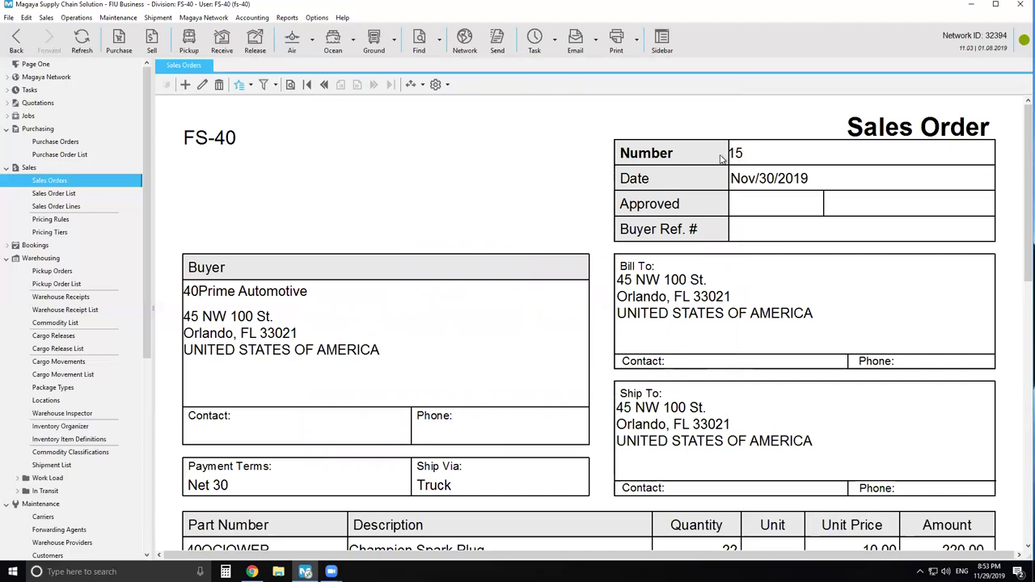
Step: Extend the sales order list's end date to 11/30/2019 and refresh the list to show the new order
{"action": "left_click", "coordinate": [63, 196]}
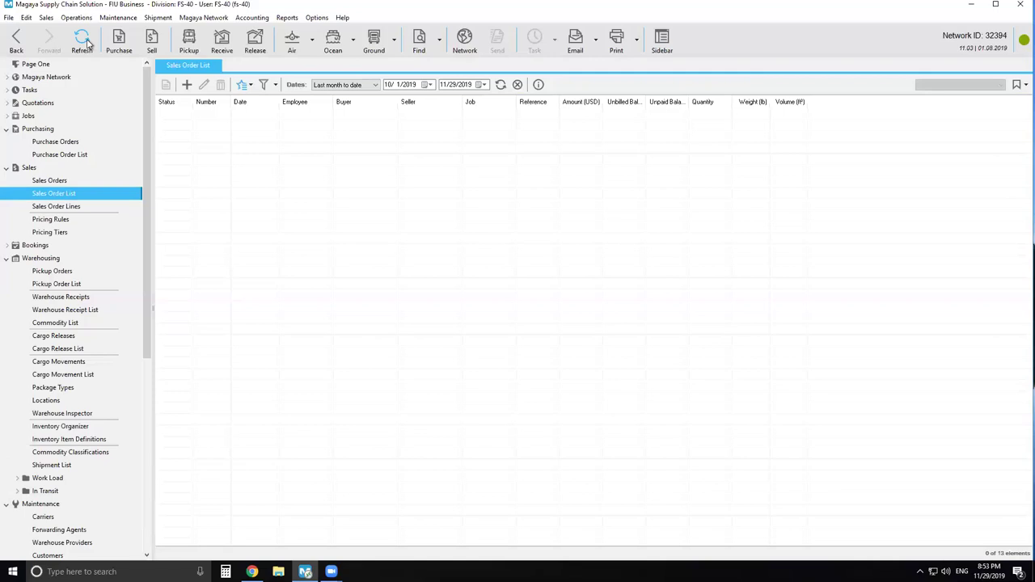
{"action": "left_click", "coordinate": [483, 84]}
{"action": "left_click", "coordinate": [481, 152]}
{"action": "left_click", "coordinate": [83, 42]}
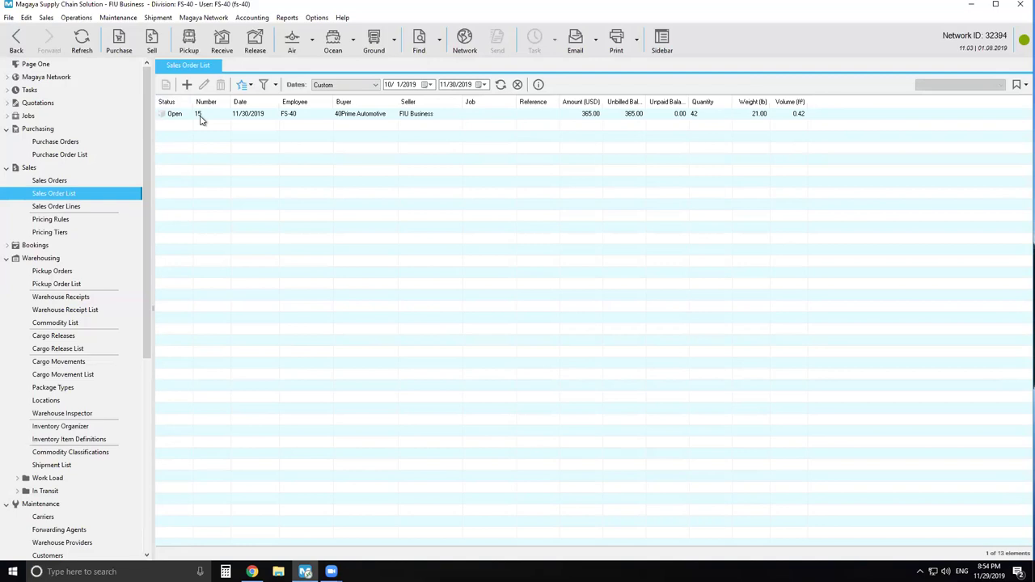
Step: Try to create a cargo release from the 40Prime Automotive sales order
{"action": "left_click", "coordinate": [180, 117]}
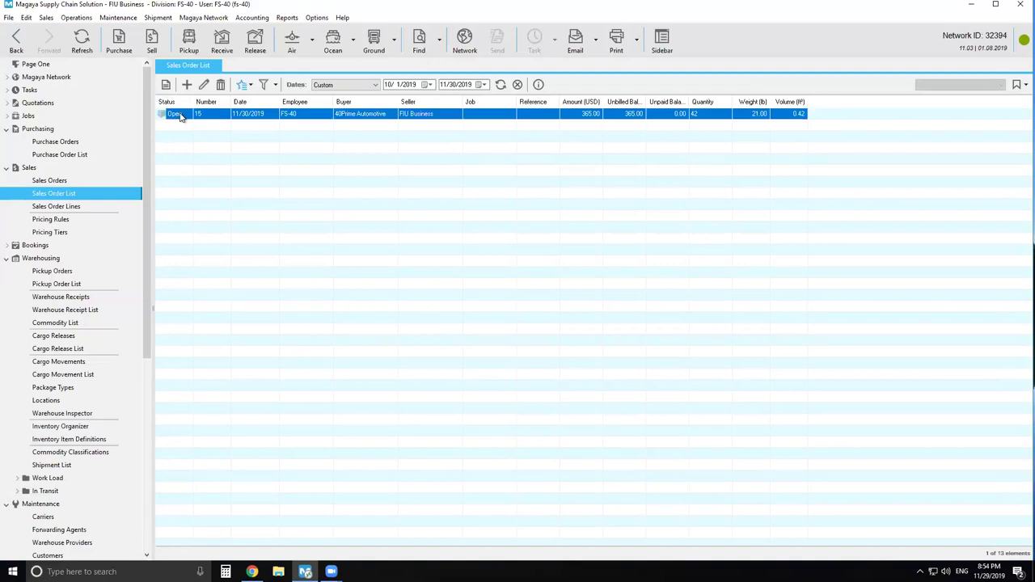
{"action": "left_click", "coordinate": [249, 85]}
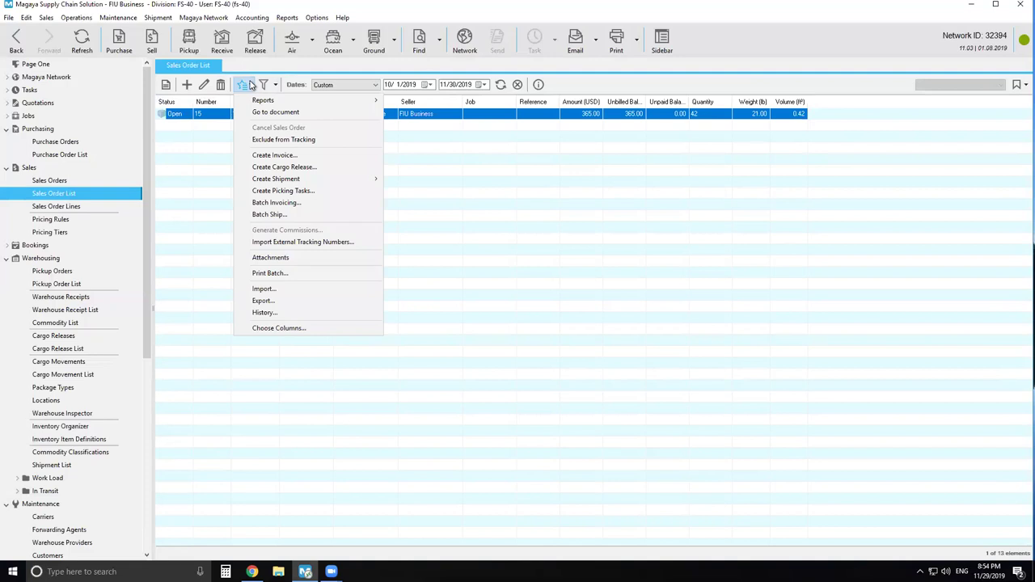
{"action": "left_click", "coordinate": [277, 168]}
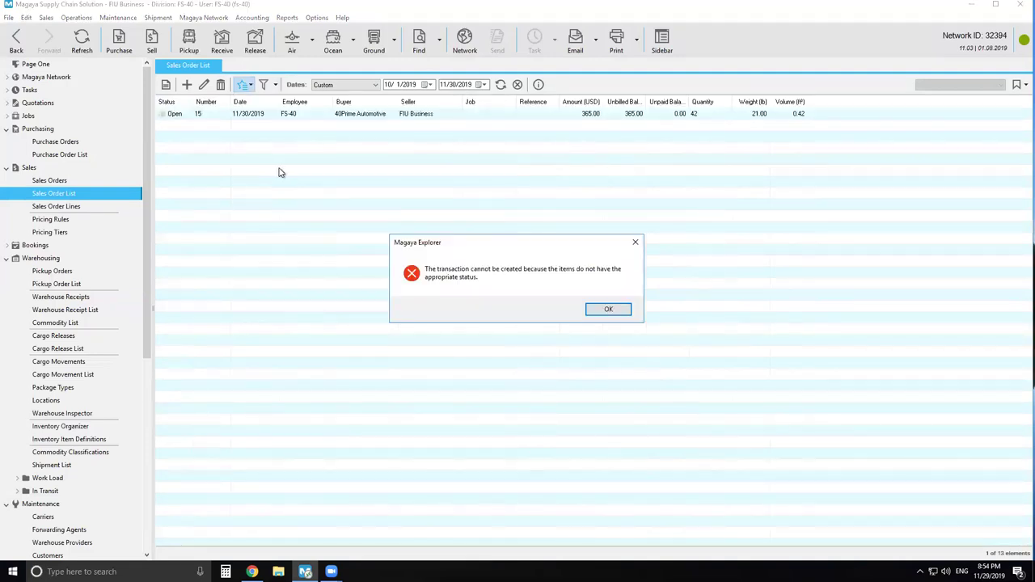
{"action": "left_click", "coordinate": [609, 310]}
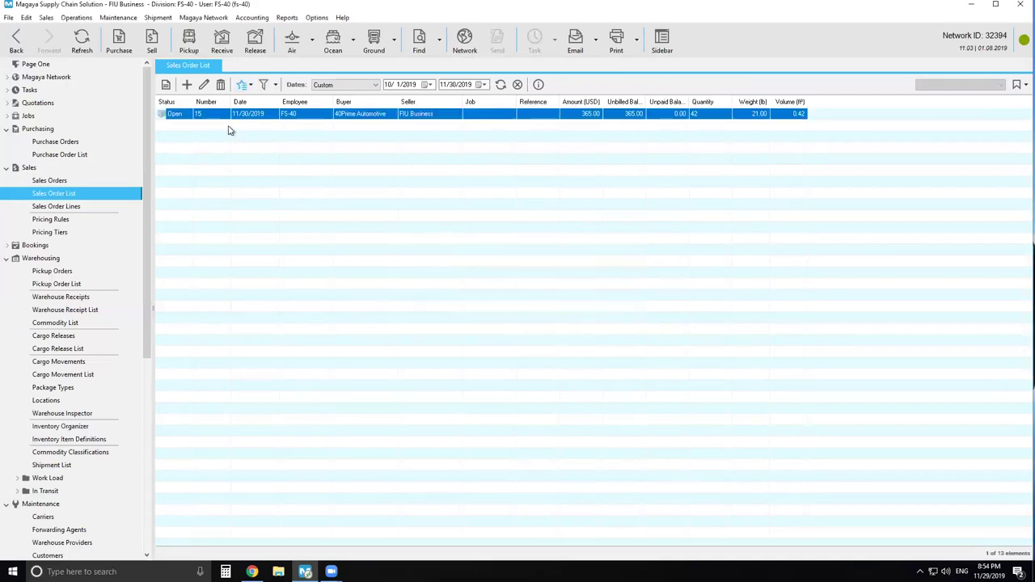
{"action": "right_click", "coordinate": [182, 117]}
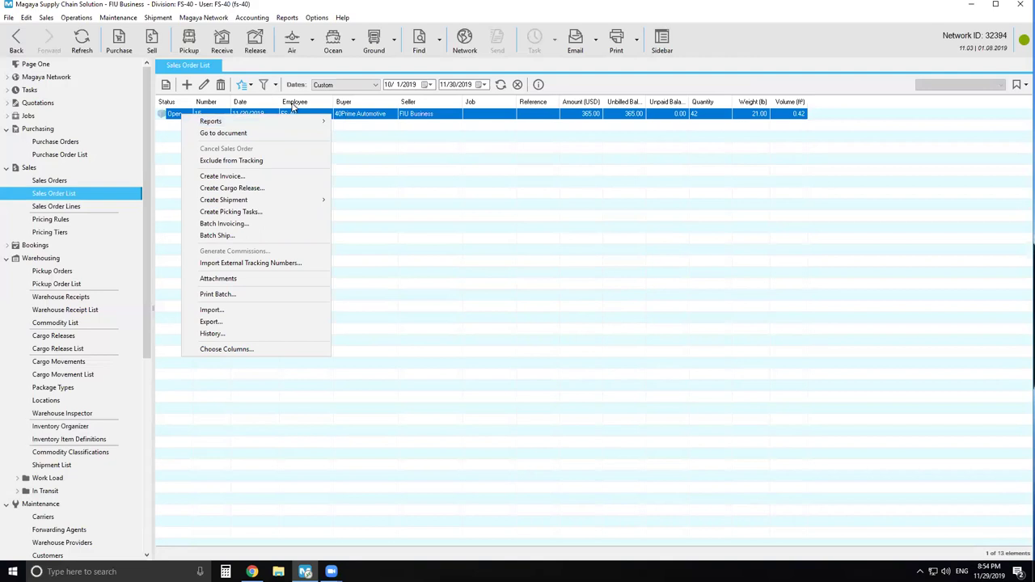
{"action": "left_click", "coordinate": [361, 117]}
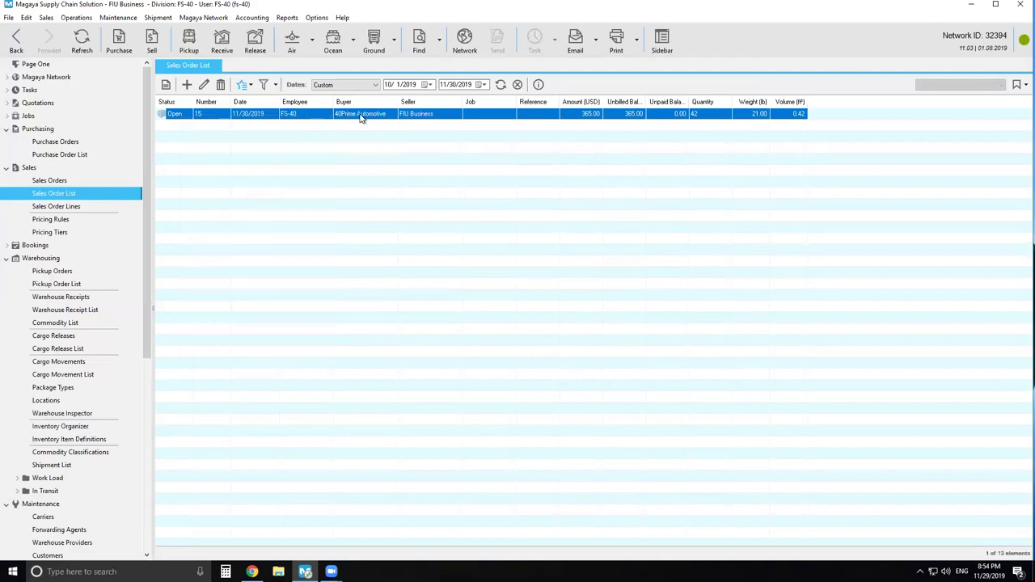
{"action": "left_click", "coordinate": [251, 87]}
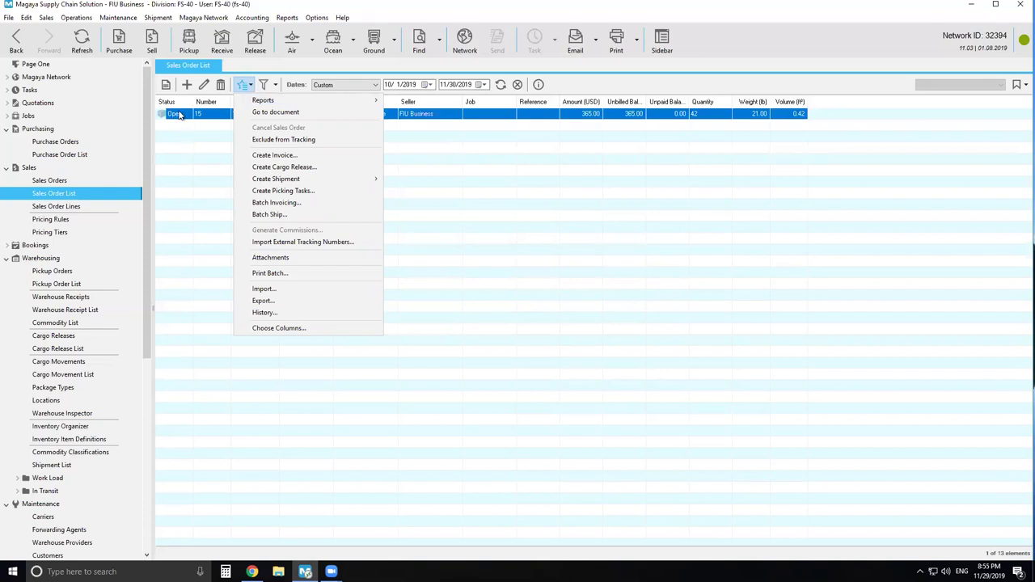
{"action": "right_click", "coordinate": [180, 114]}
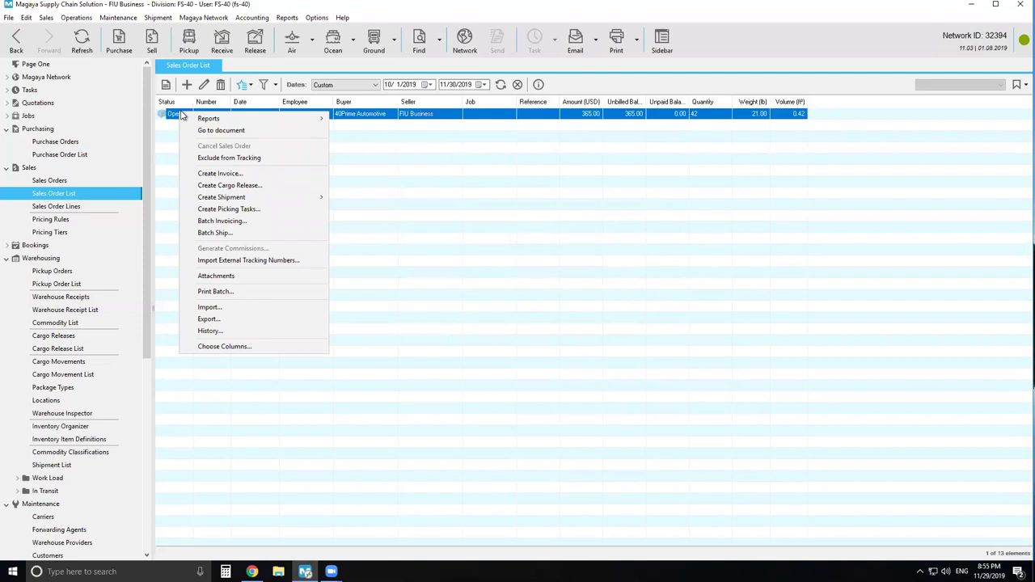
{"action": "left_click", "coordinate": [250, 88]}
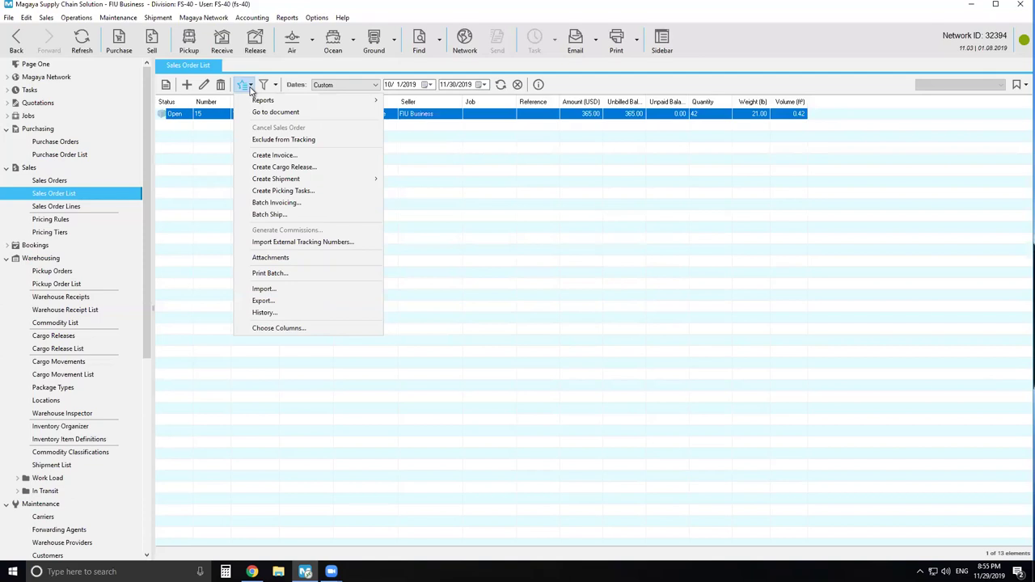
Step: Allocate inventory to all lines of the 40Prime Automotive sales order and save the order
{"action": "double_click", "coordinate": [181, 117]}
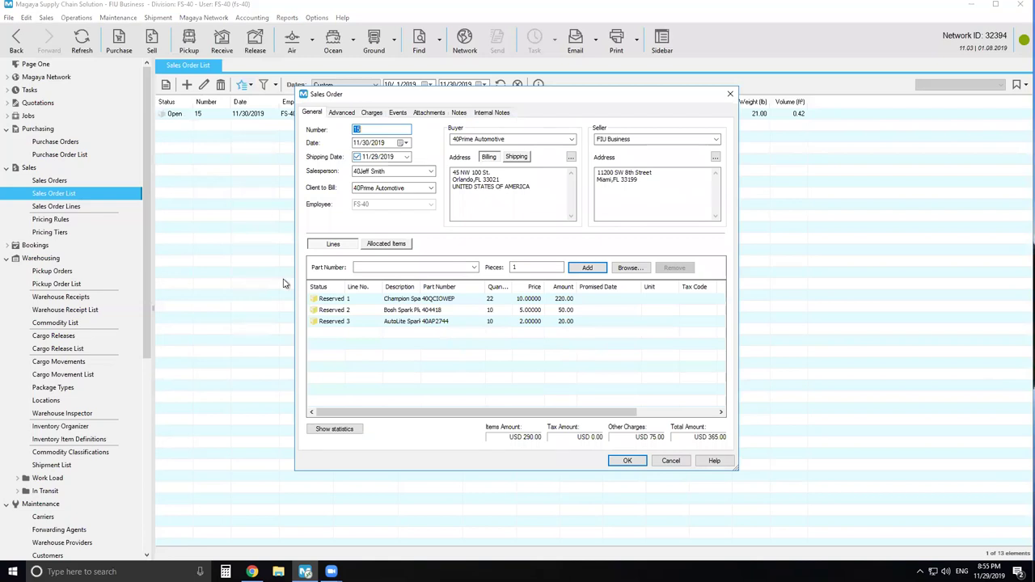
{"action": "left_click", "coordinate": [336, 301]}
{"action": "right_click", "coordinate": [335, 301]}
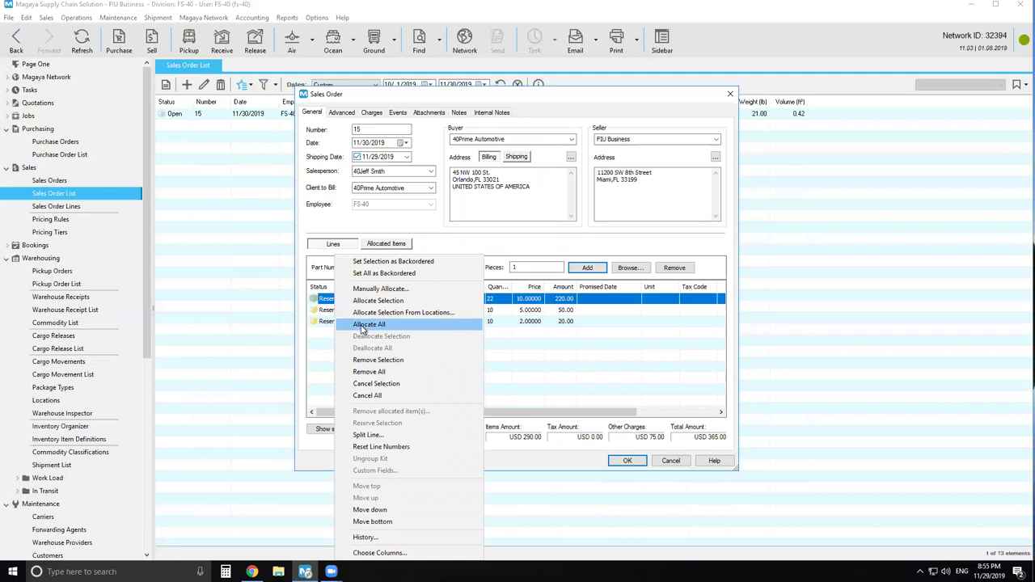
{"action": "left_click", "coordinate": [361, 326]}
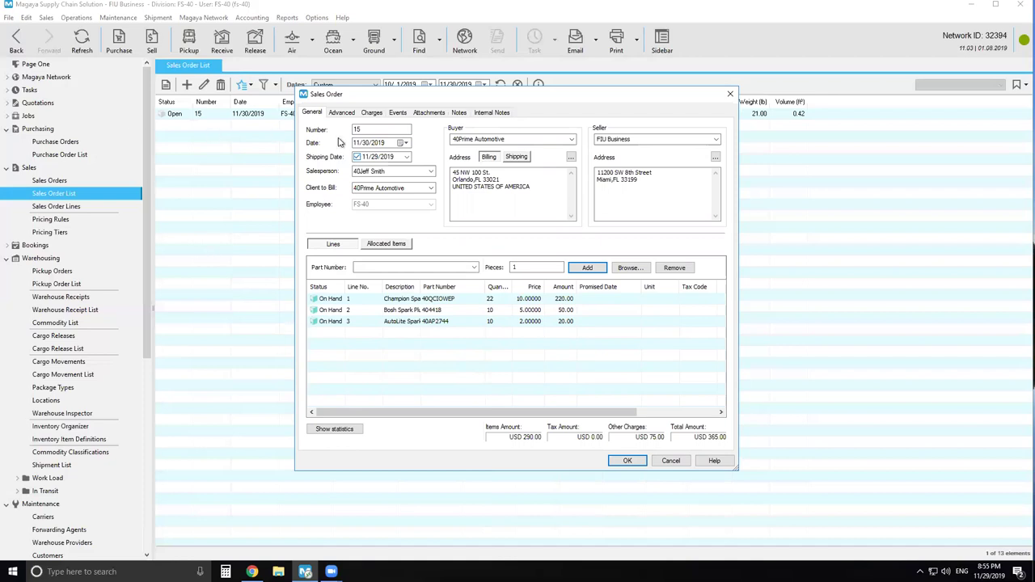
{"action": "right_click", "coordinate": [334, 305]}
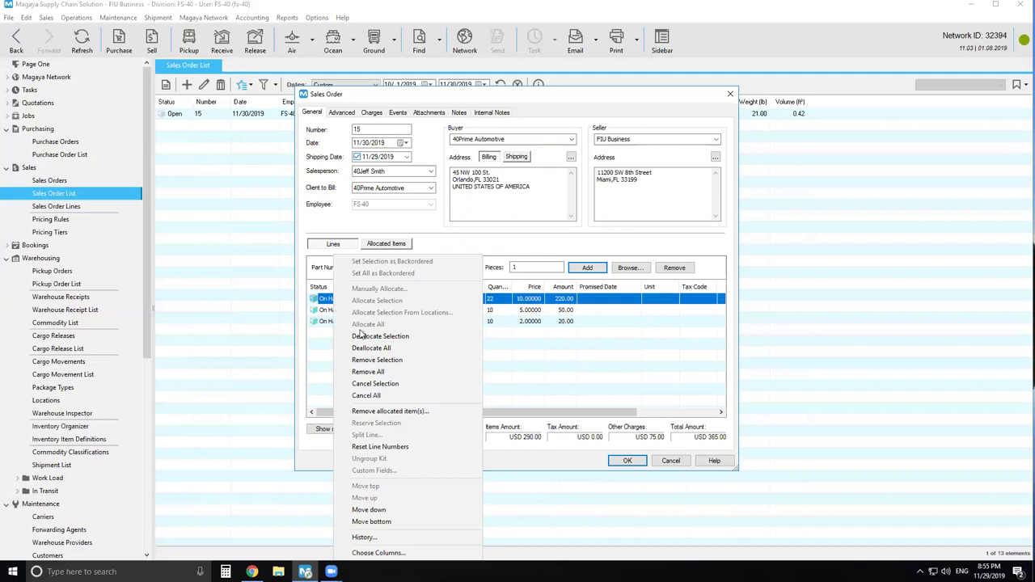
{"action": "left_click", "coordinate": [278, 323]}
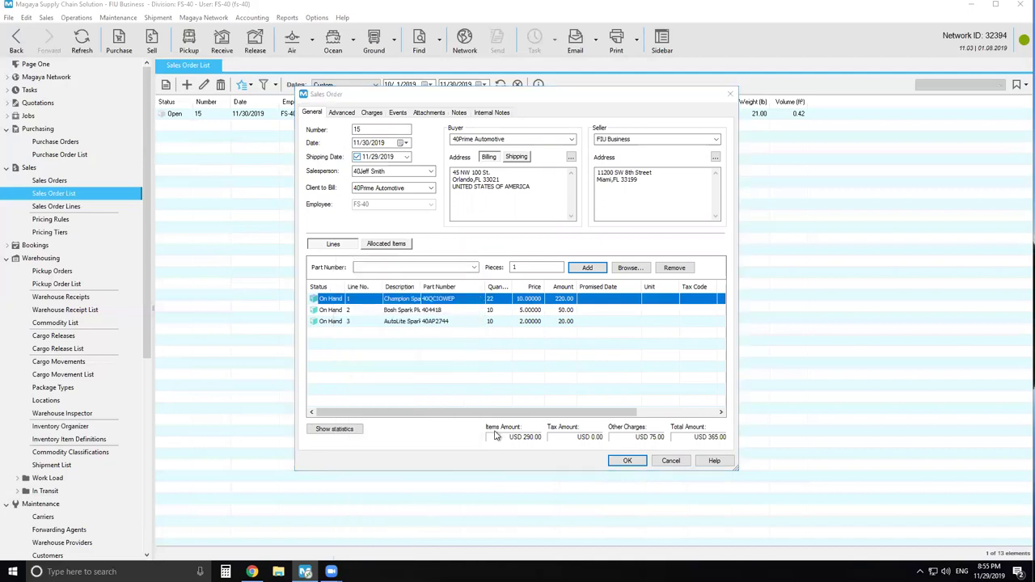
{"action": "left_click", "coordinate": [623, 464]}
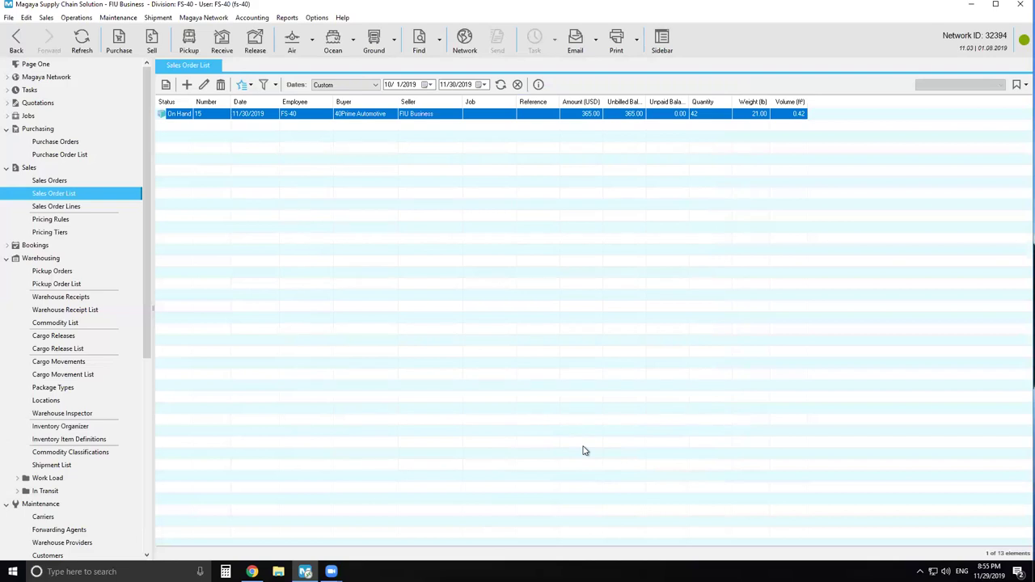
Step: Create a cargo release from the 40Prime Automotive sales order with 40Seaside Trucking as carrier, and review the release document
{"action": "left_click", "coordinate": [251, 86]}
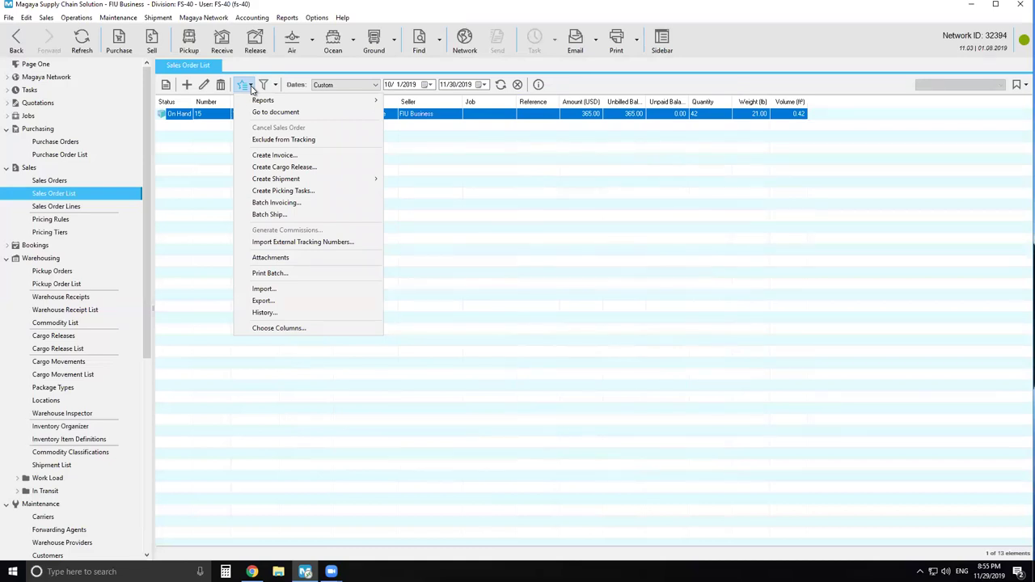
{"action": "left_click", "coordinate": [279, 166]}
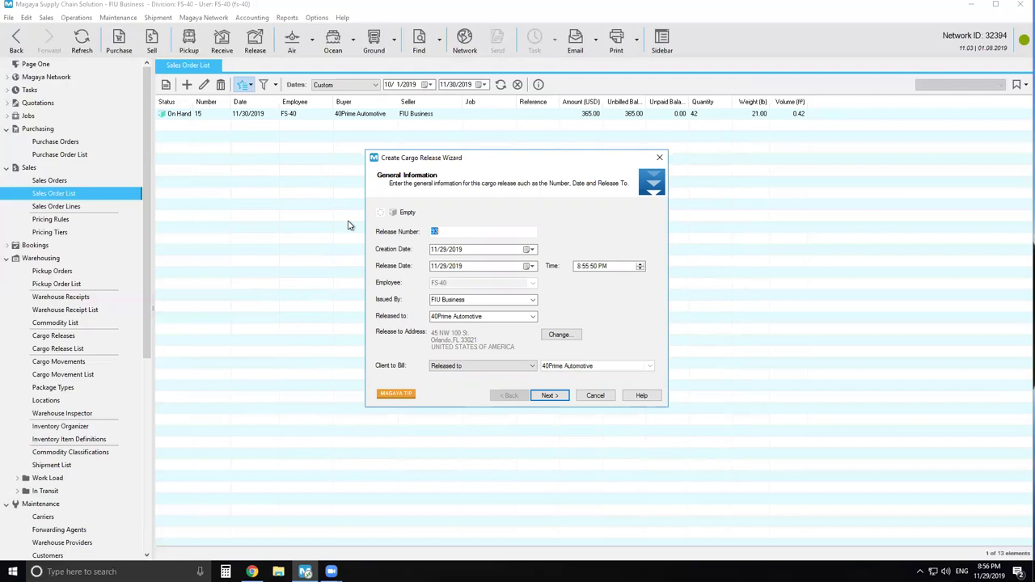
{"action": "left_click", "coordinate": [545, 398]}
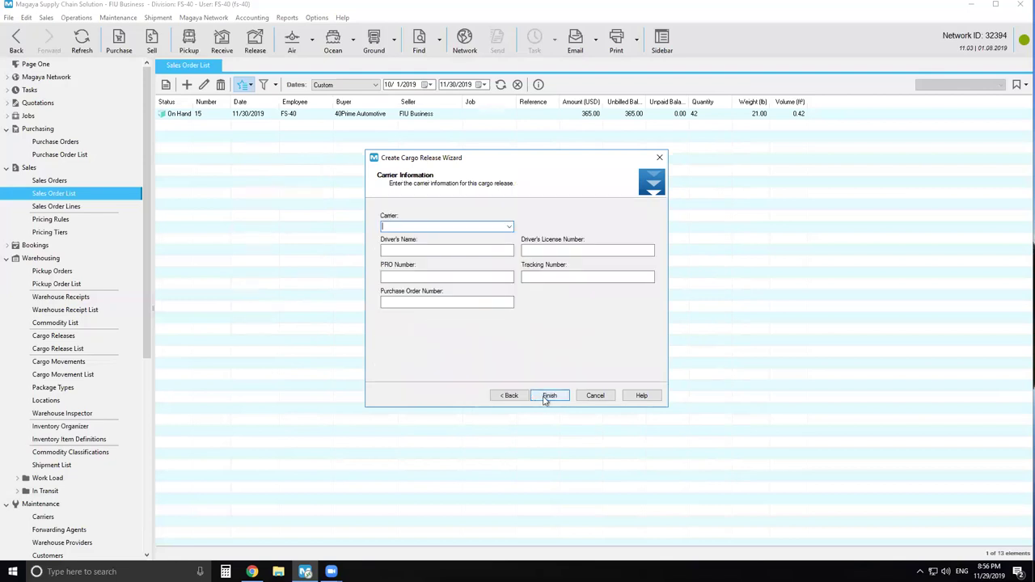
{"action": "left_click", "coordinate": [510, 228]}
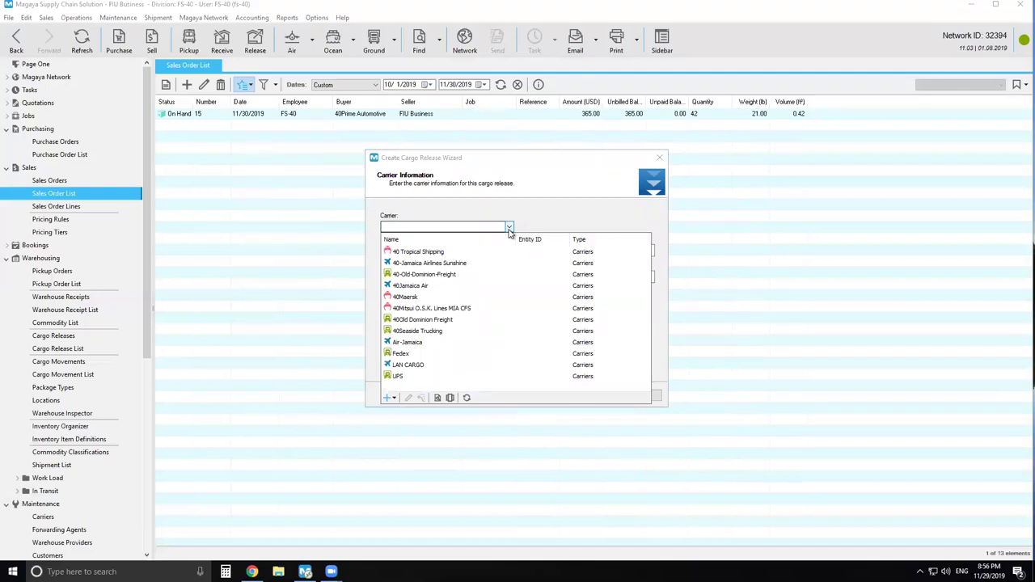
{"action": "left_click", "coordinate": [457, 332]}
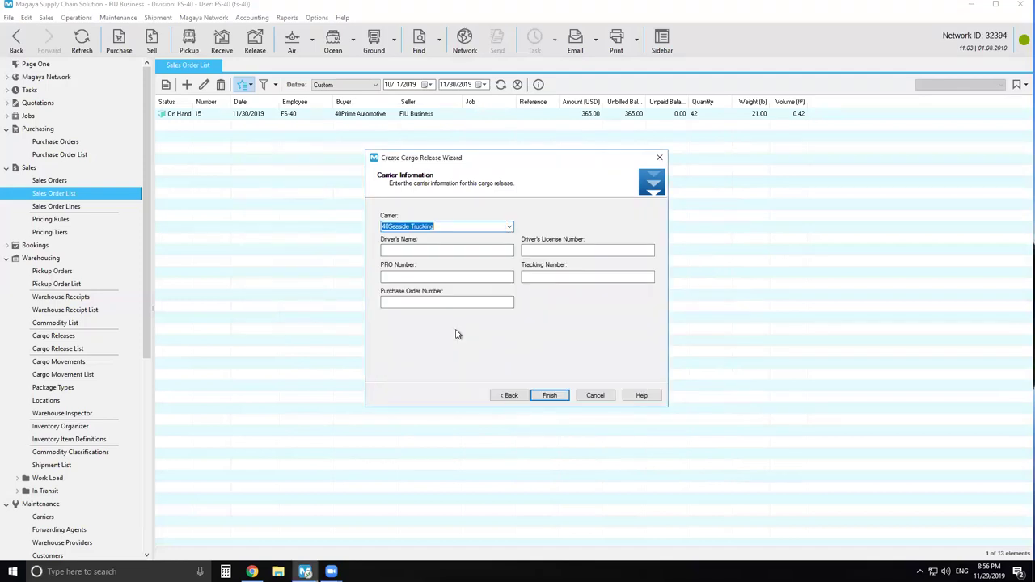
{"action": "left_click", "coordinate": [549, 395]}
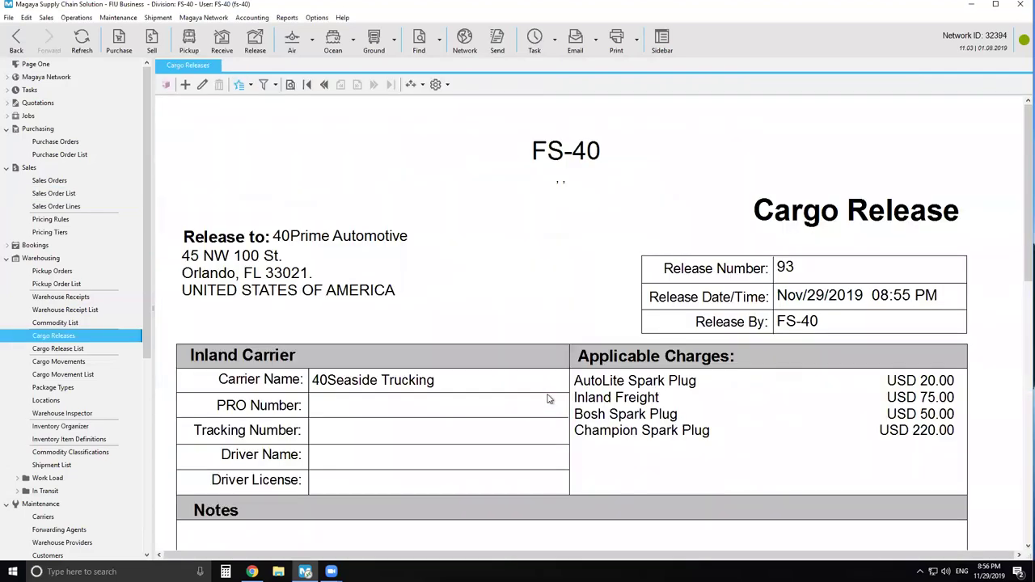
{"action": "scroll", "coordinate": [573, 308], "scroll_direction": "down", "scroll_amount": 5}
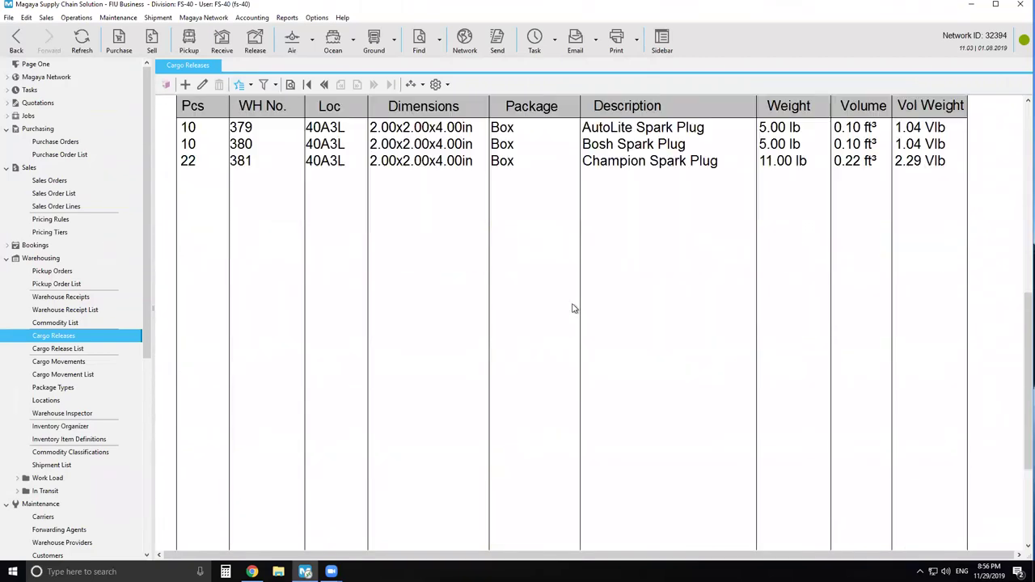
{"action": "scroll", "coordinate": [573, 308], "scroll_direction": "down", "scroll_amount": 5}
{"action": "scroll", "coordinate": [572, 308], "scroll_direction": "up", "scroll_amount": 7}
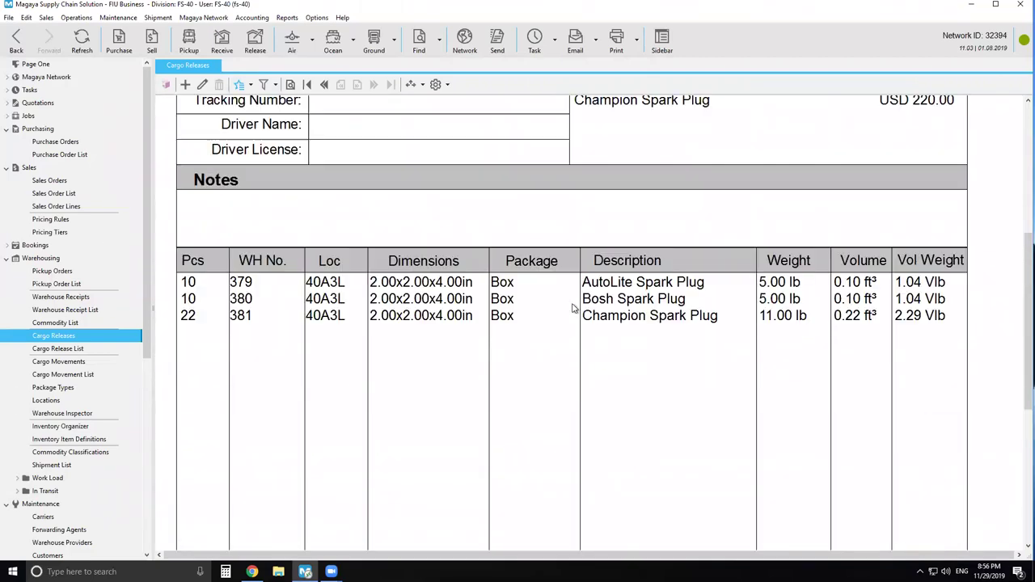
{"action": "scroll", "coordinate": [573, 309], "scroll_direction": "up", "scroll_amount": 5}
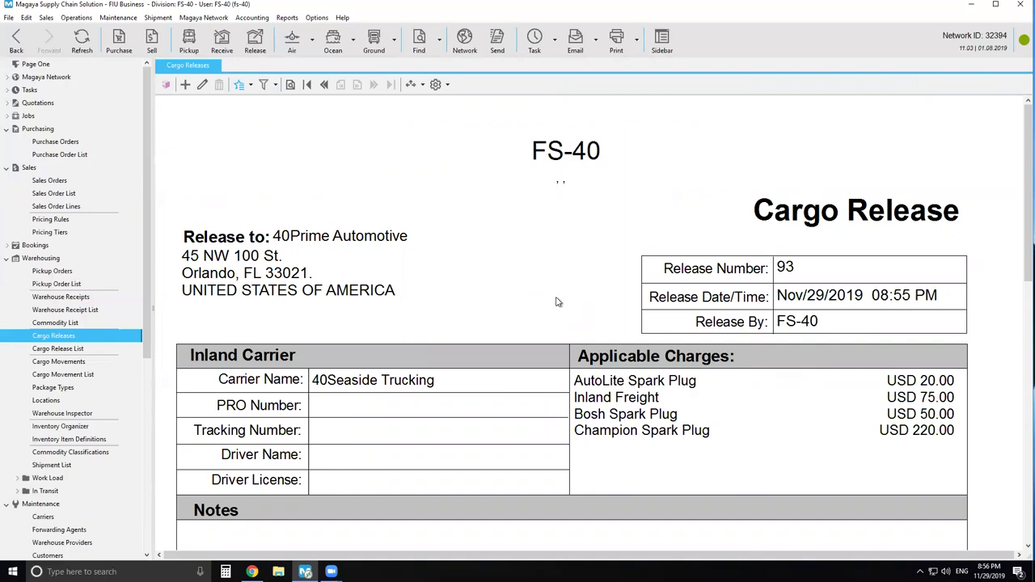
Step: Create and save an invoice to 40Prime Automotive from the sales order, keeping the proposed terms and charges
{"action": "left_click", "coordinate": [50, 195]}
{"action": "left_click", "coordinate": [184, 118]}
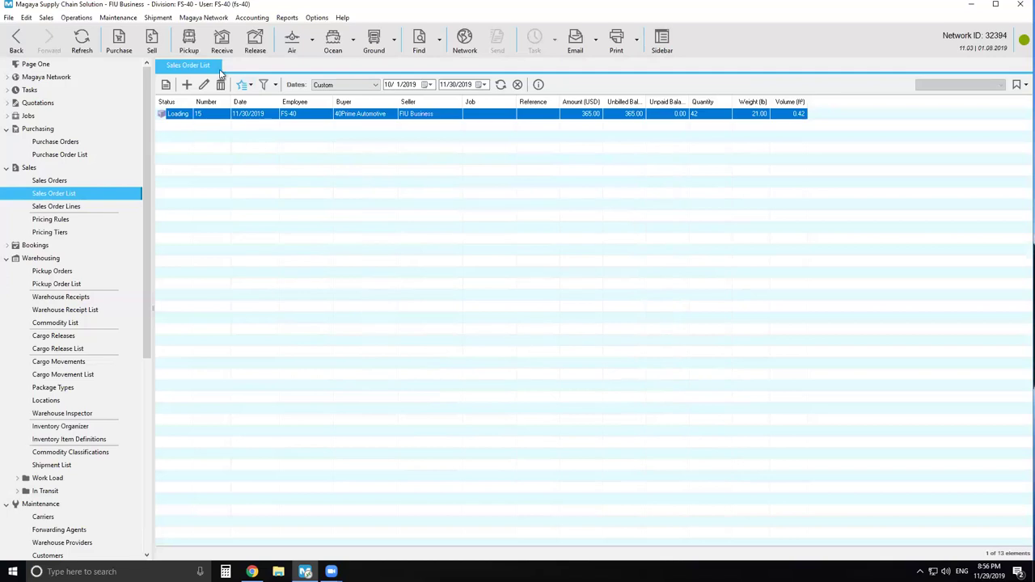
{"action": "left_click", "coordinate": [252, 84]}
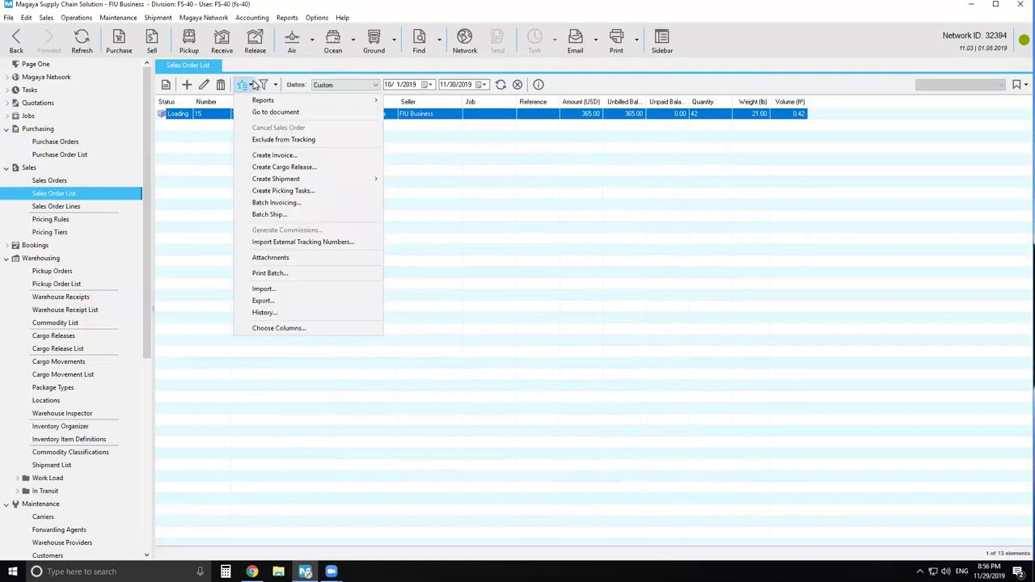
{"action": "left_click", "coordinate": [292, 157]}
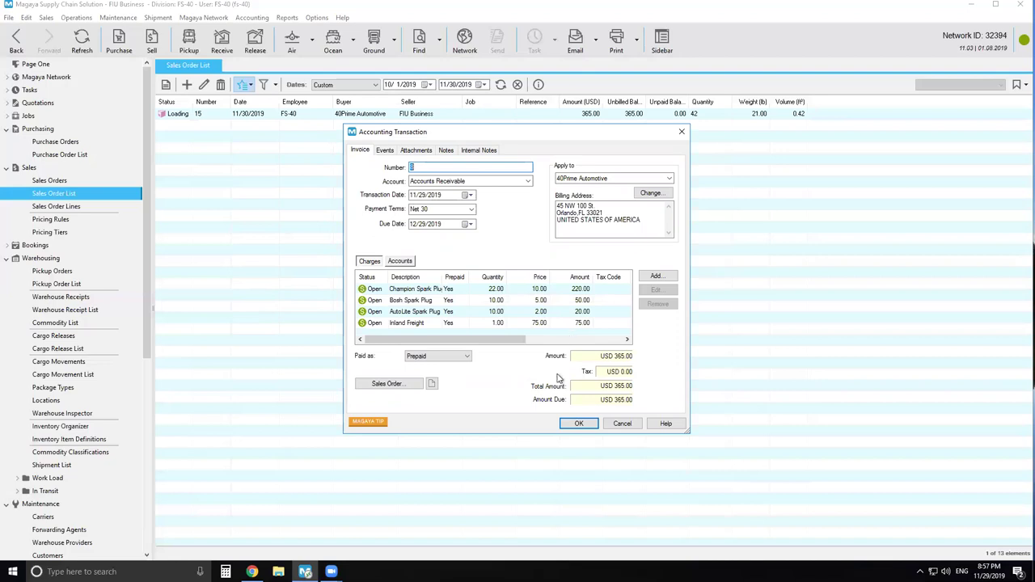
{"action": "left_click", "coordinate": [578, 426]}
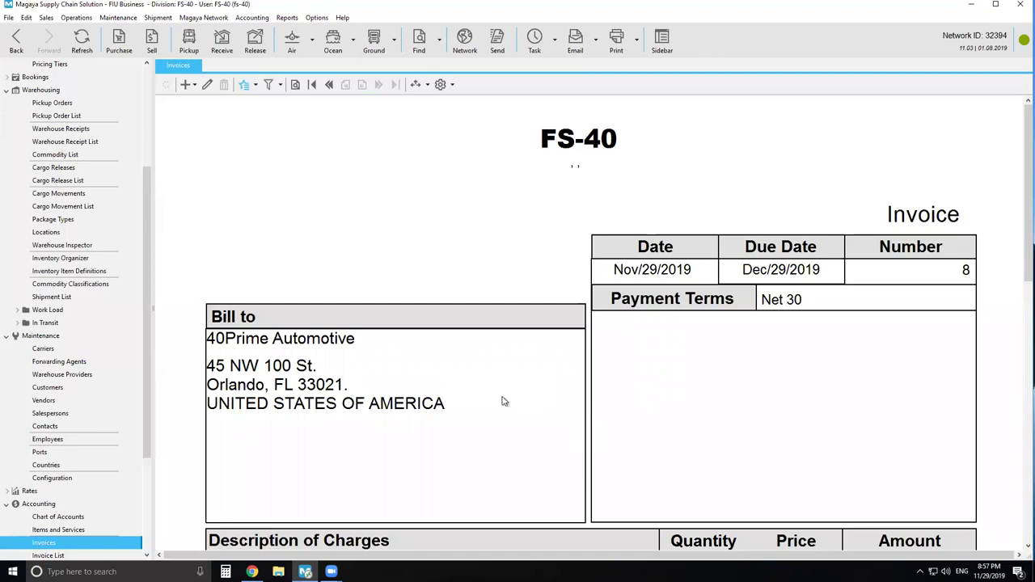
Step: Review the billed charges on the new 40Prime Automotive invoice and check its entry in the invoice list
{"action": "scroll", "coordinate": [186, 388], "scroll_direction": "down", "scroll_amount": 1}
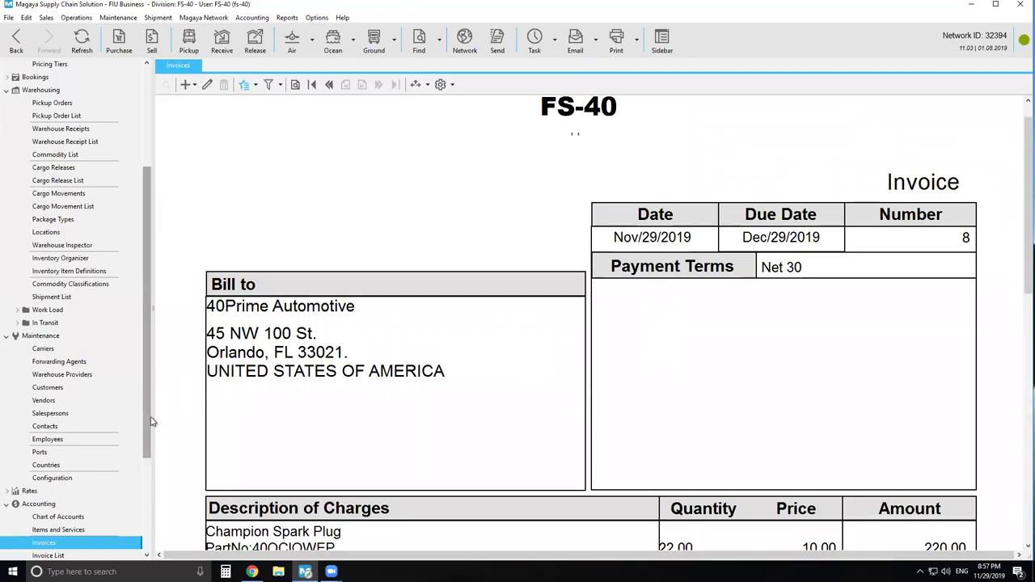
{"action": "scroll", "coordinate": [152, 420], "scroll_direction": "down", "scroll_amount": 4}
{"action": "scroll", "coordinate": [473, 357], "scroll_direction": "down", "scroll_amount": 10}
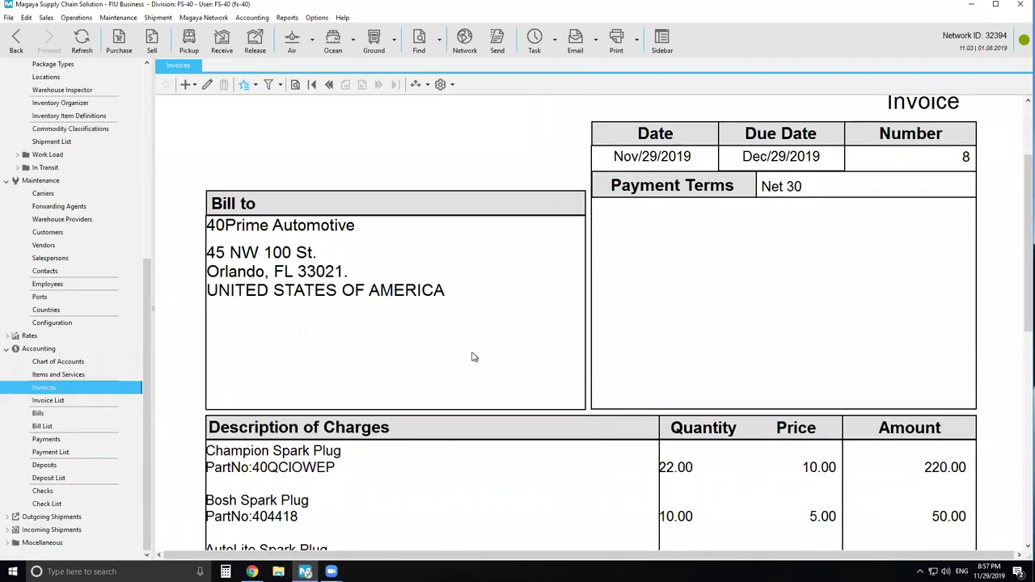
{"action": "scroll", "coordinate": [473, 356], "scroll_direction": "up", "scroll_amount": 10}
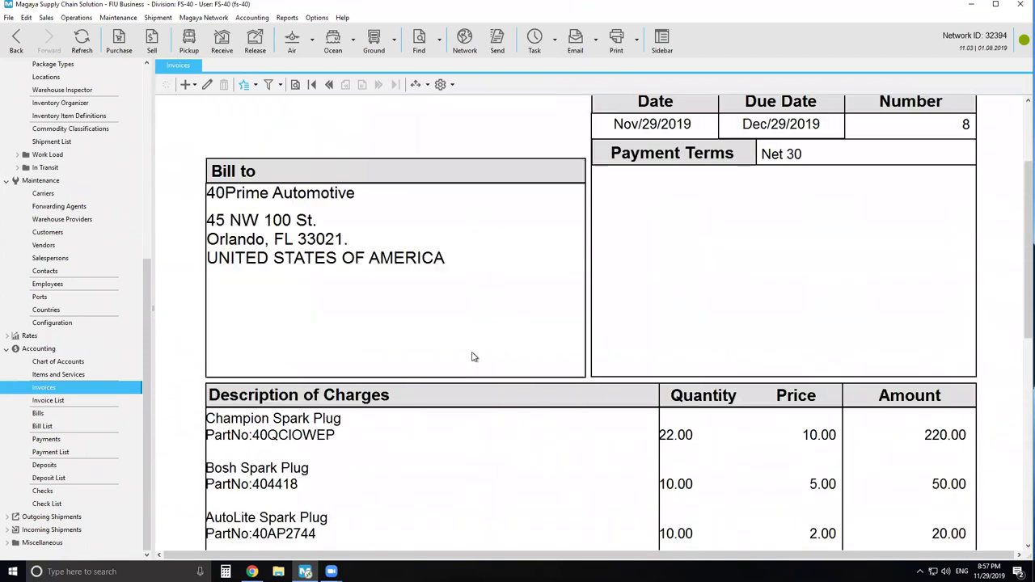
{"action": "left_click", "coordinate": [61, 401]}
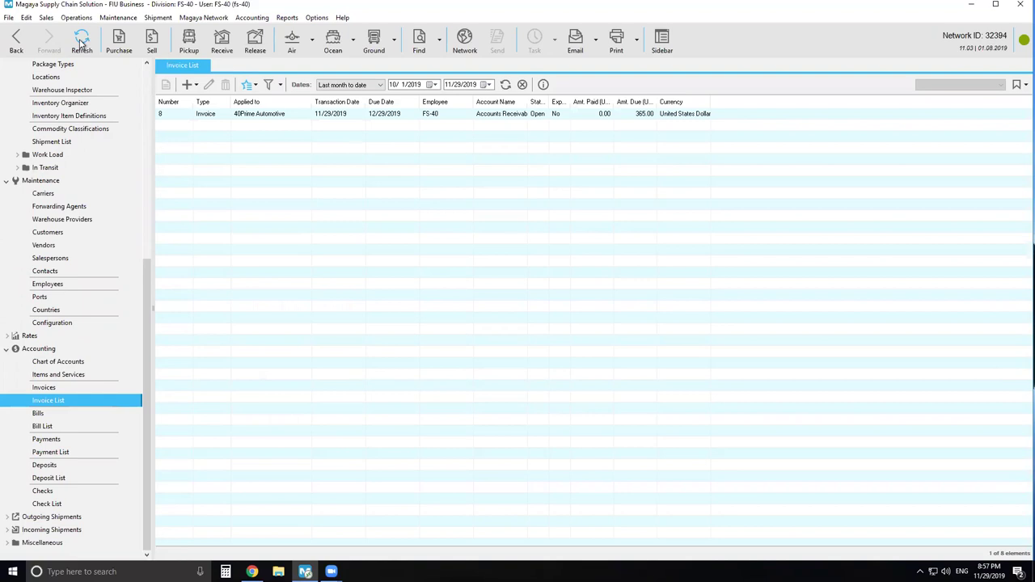
Step: Return to the sales order list to check the 40Prime Automotive order
{"action": "scroll", "coordinate": [92, 128], "scroll_direction": "up", "scroll_amount": 6}
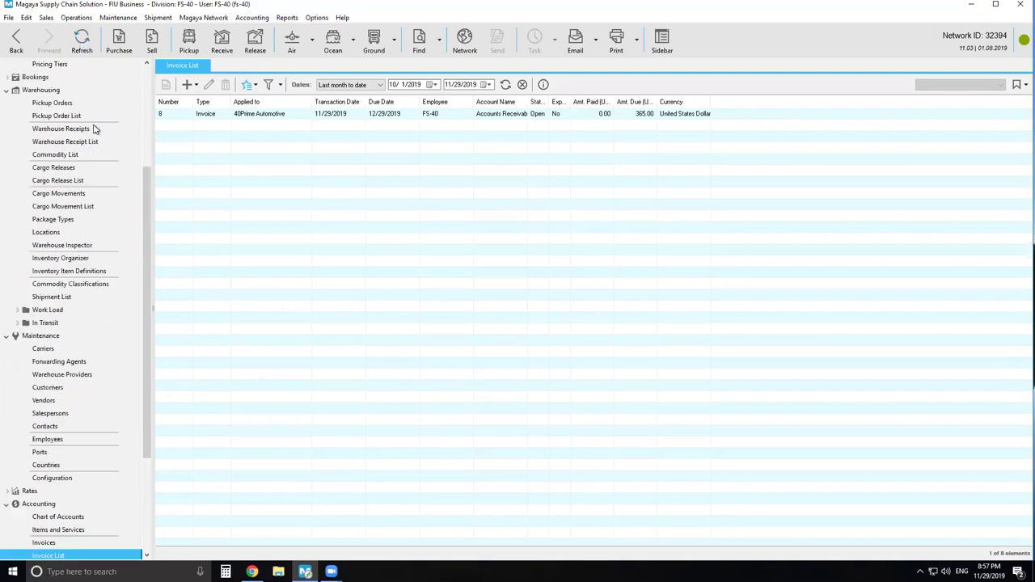
{"action": "scroll", "coordinate": [90, 134], "scroll_direction": "up", "scroll_amount": 2}
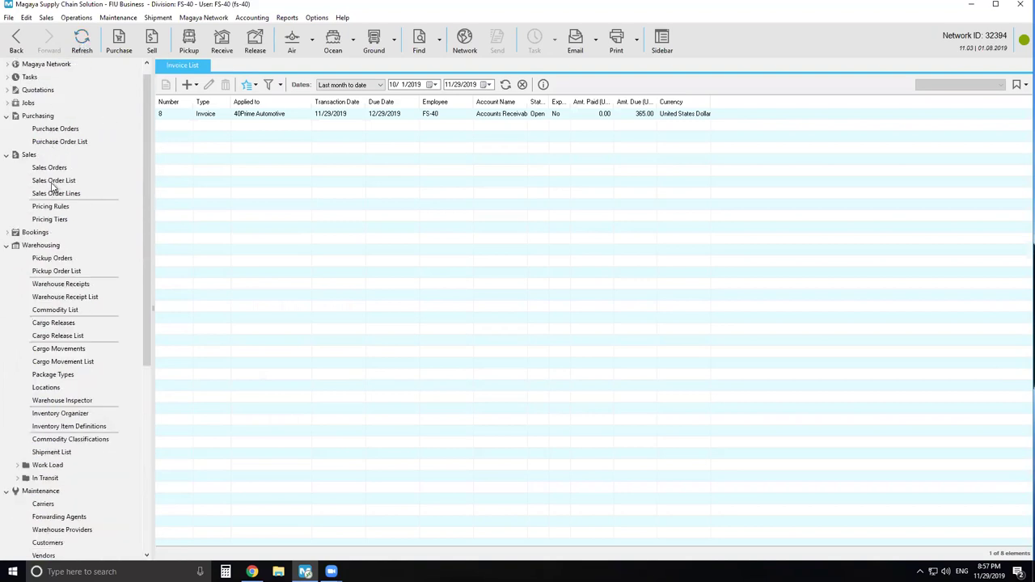
{"action": "left_click", "coordinate": [65, 181]}
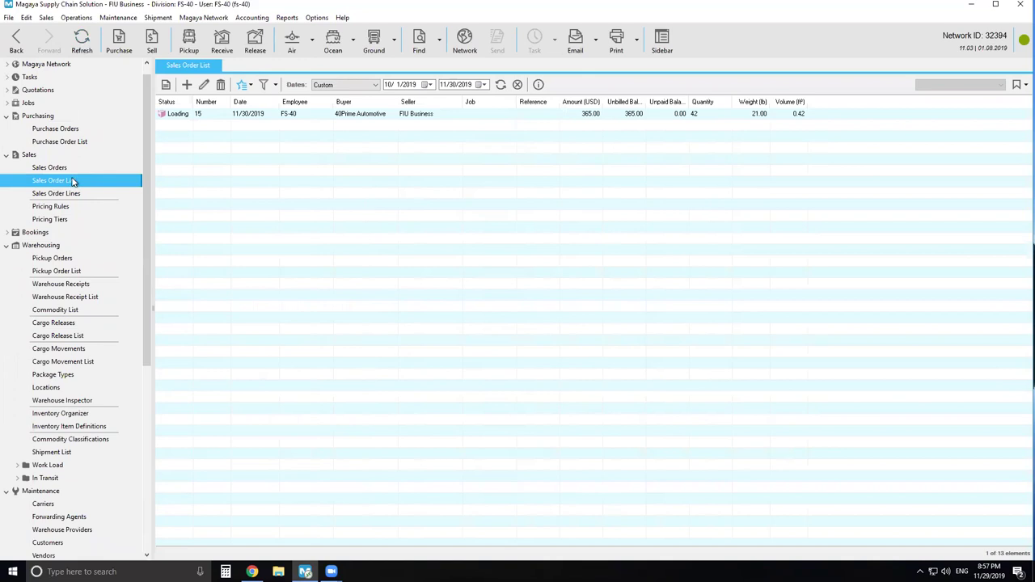
Step: Generate the sales commissions for the 40Prime Automotive sales order, save the resulting salesperson bill, and review its charges
{"action": "left_click", "coordinate": [175, 116]}
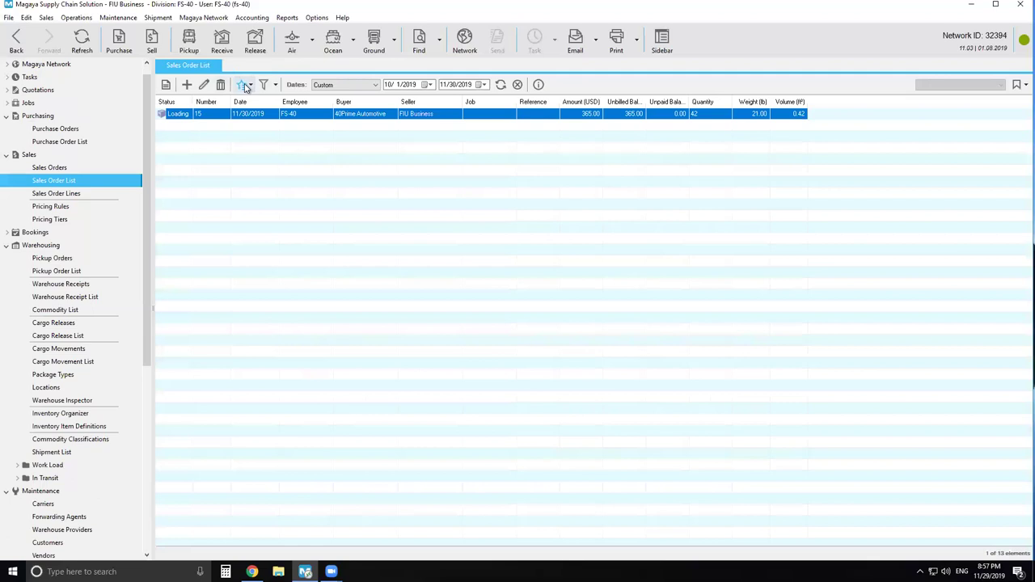
{"action": "left_click", "coordinate": [250, 86]}
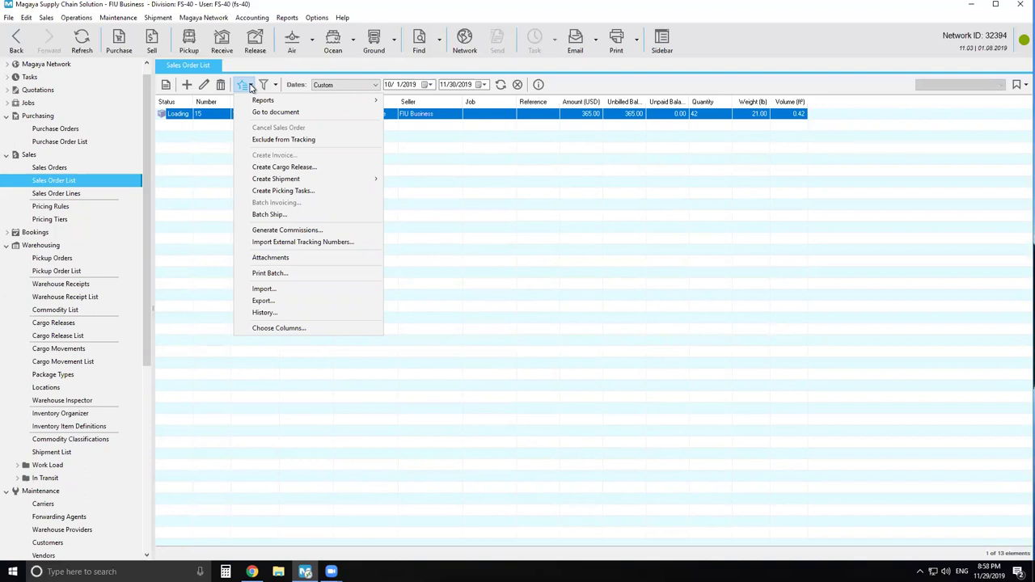
{"action": "left_click", "coordinate": [242, 90]}
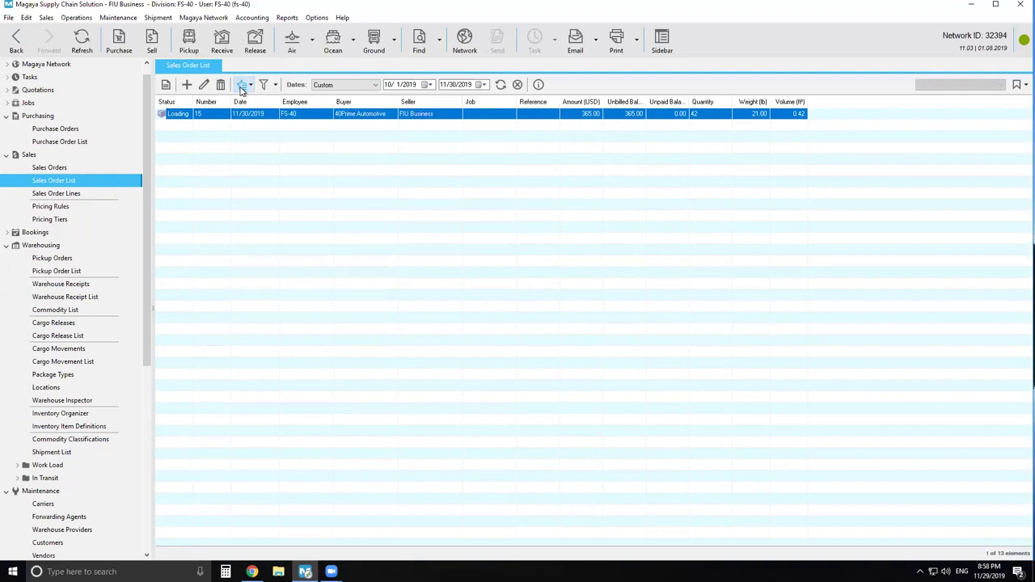
{"action": "left_click", "coordinate": [241, 86]}
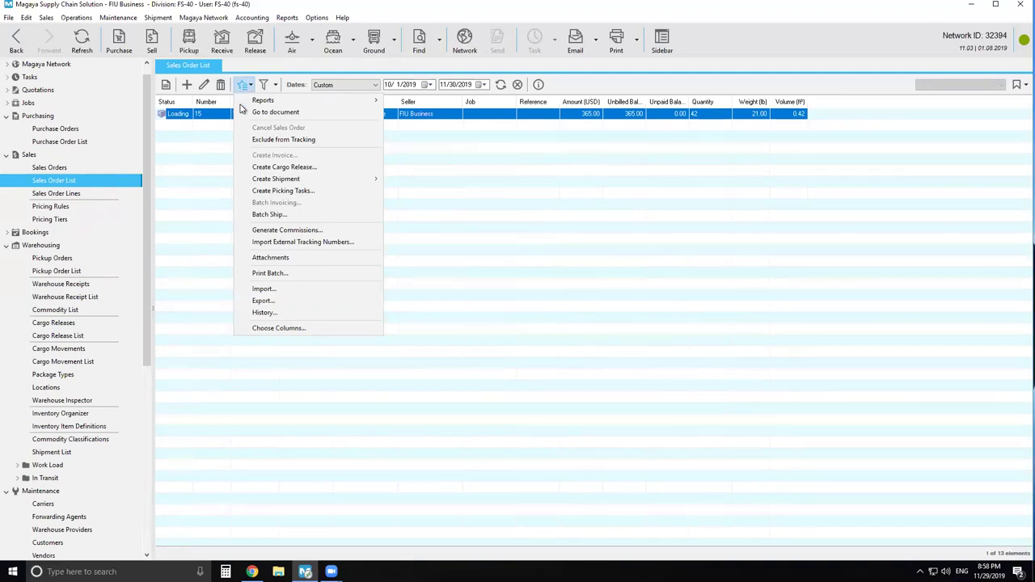
{"action": "left_click", "coordinate": [272, 230]}
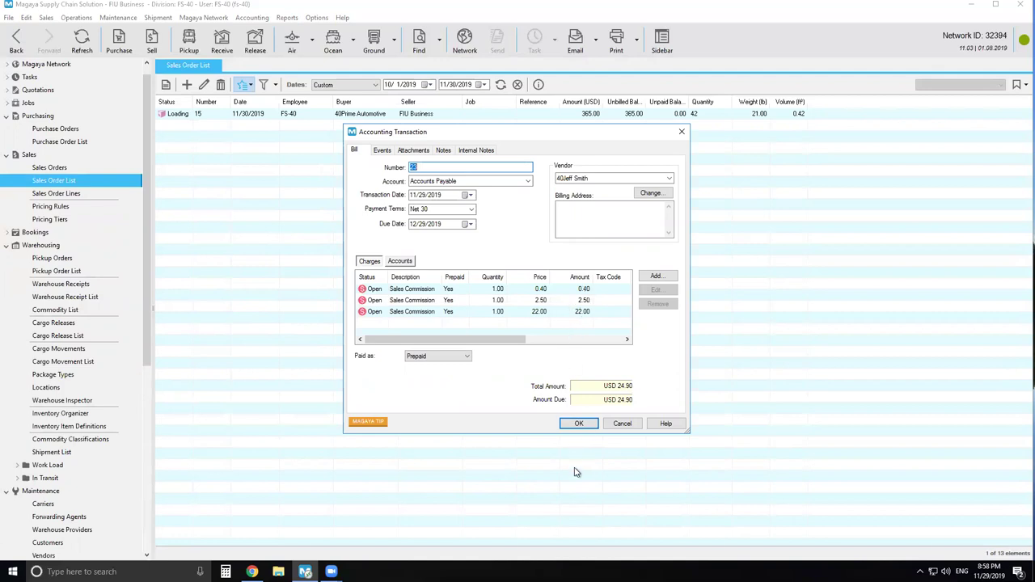
{"action": "left_click", "coordinate": [579, 425]}
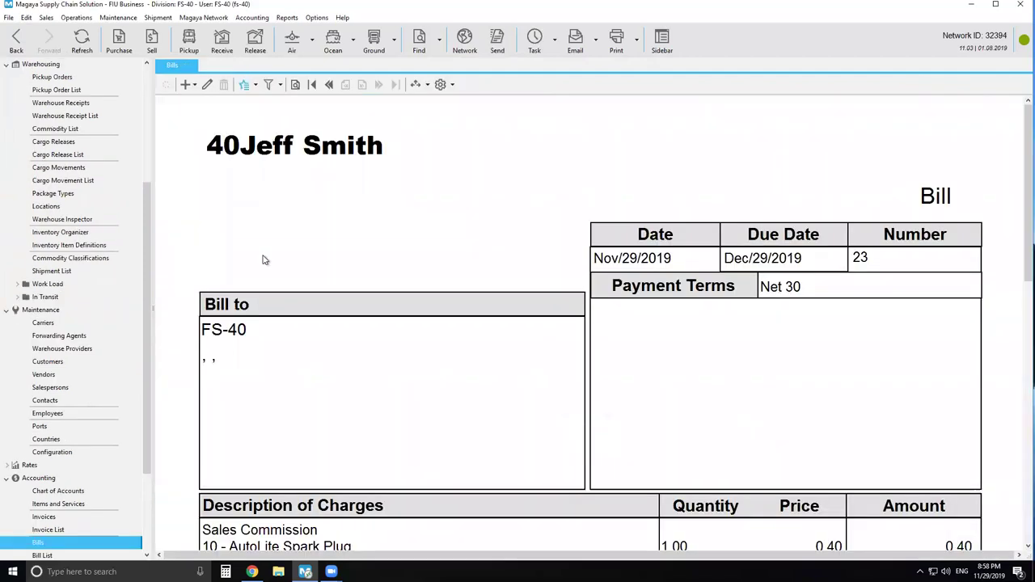
{"action": "scroll", "coordinate": [462, 318], "scroll_direction": "down", "scroll_amount": 3}
{"action": "scroll", "coordinate": [463, 318], "scroll_direction": "down", "scroll_amount": 10}
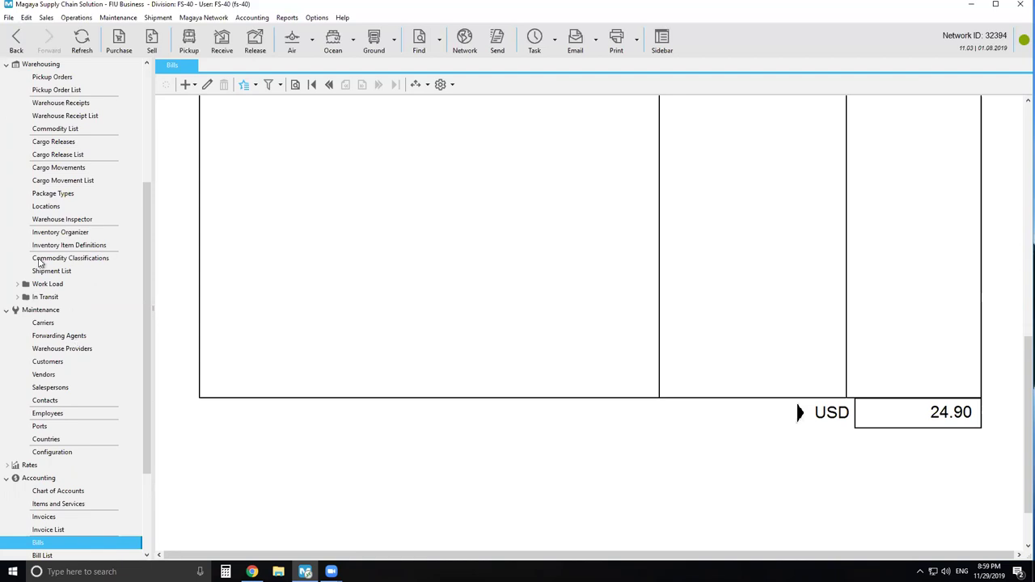
Step: Open the commodity list and run its report grouped by supplier
{"action": "scroll", "coordinate": [43, 264], "scroll_direction": "up", "scroll_amount": 2}
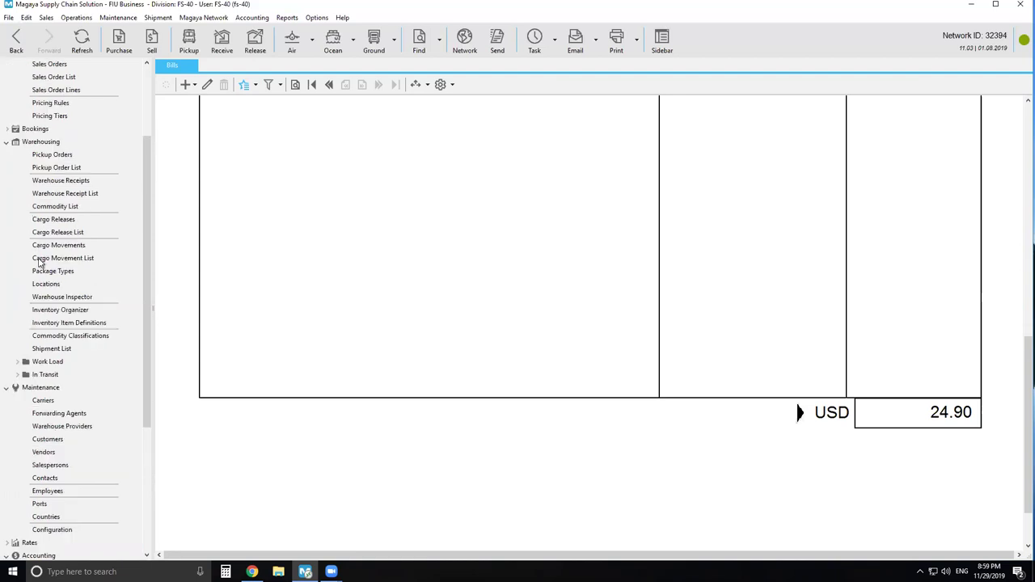
{"action": "left_click", "coordinate": [67, 209]}
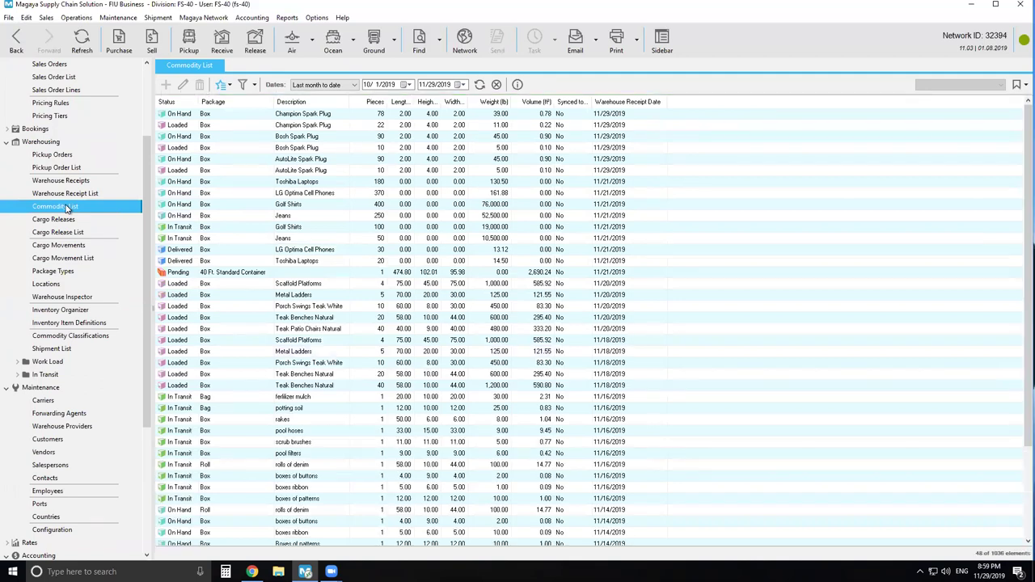
{"action": "left_click", "coordinate": [230, 87]}
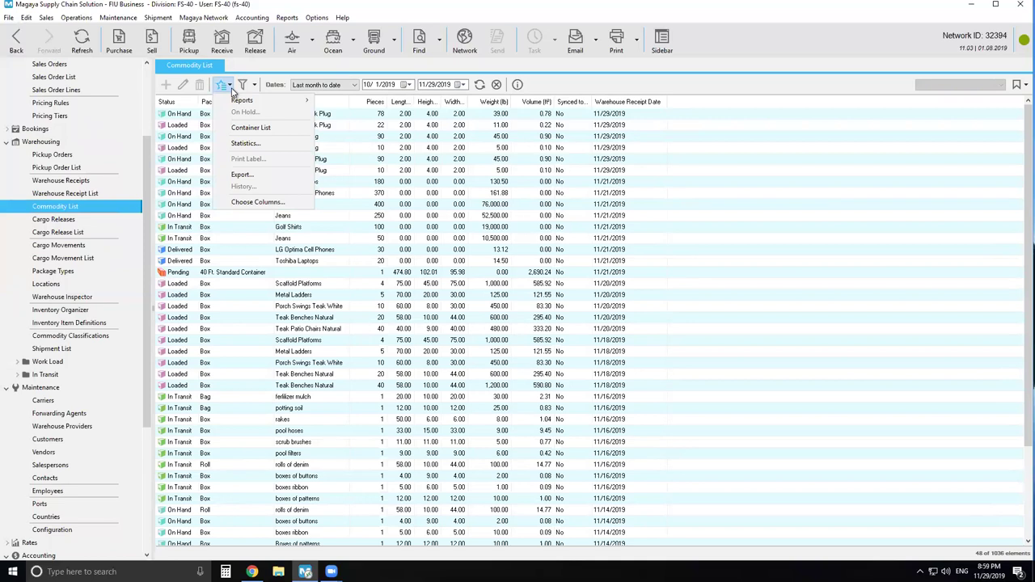
{"action": "left_click", "coordinate": [232, 90]}
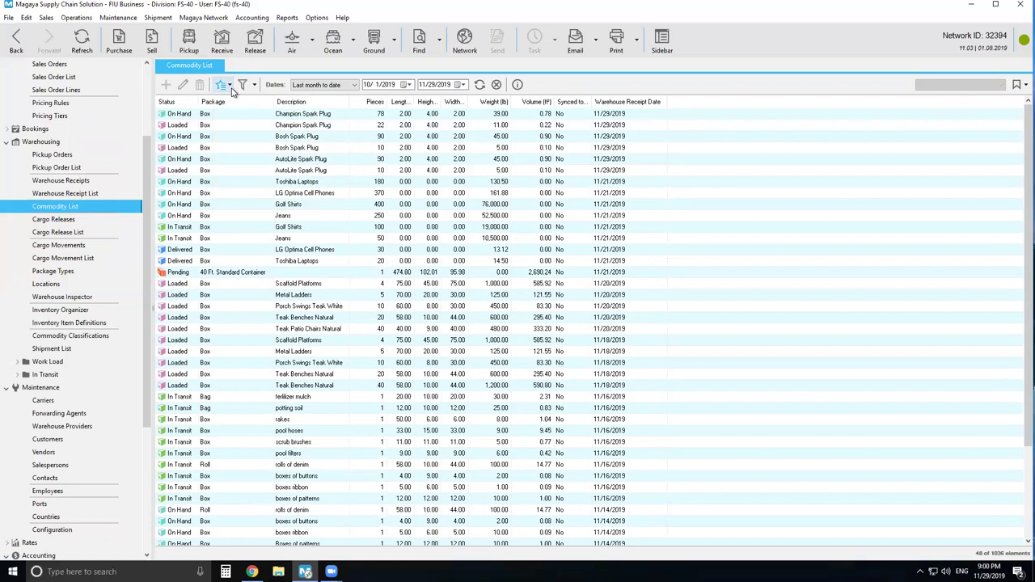
{"action": "left_click", "coordinate": [231, 89]}
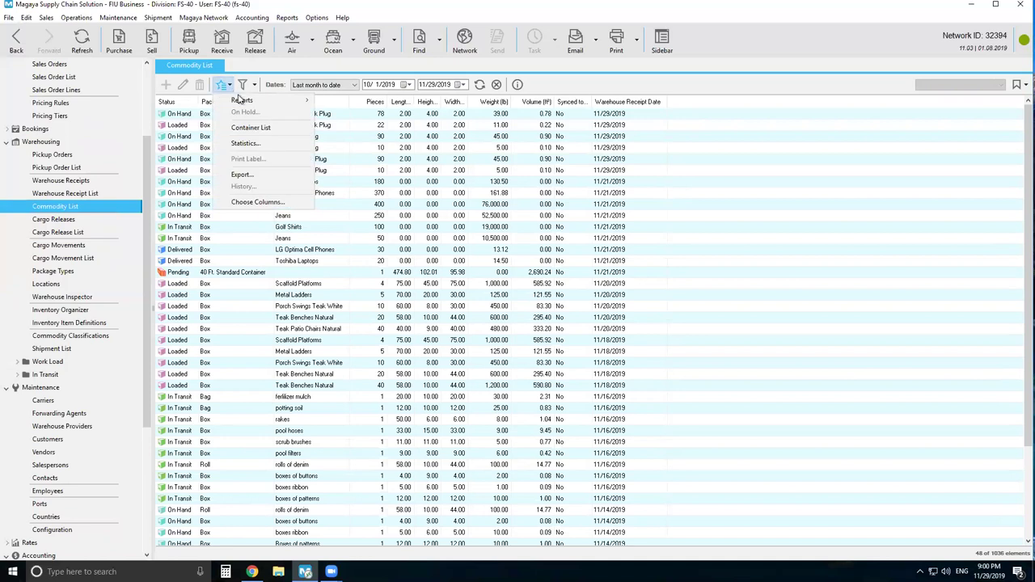
{"action": "mouse_move", "coordinate": [243, 101]}
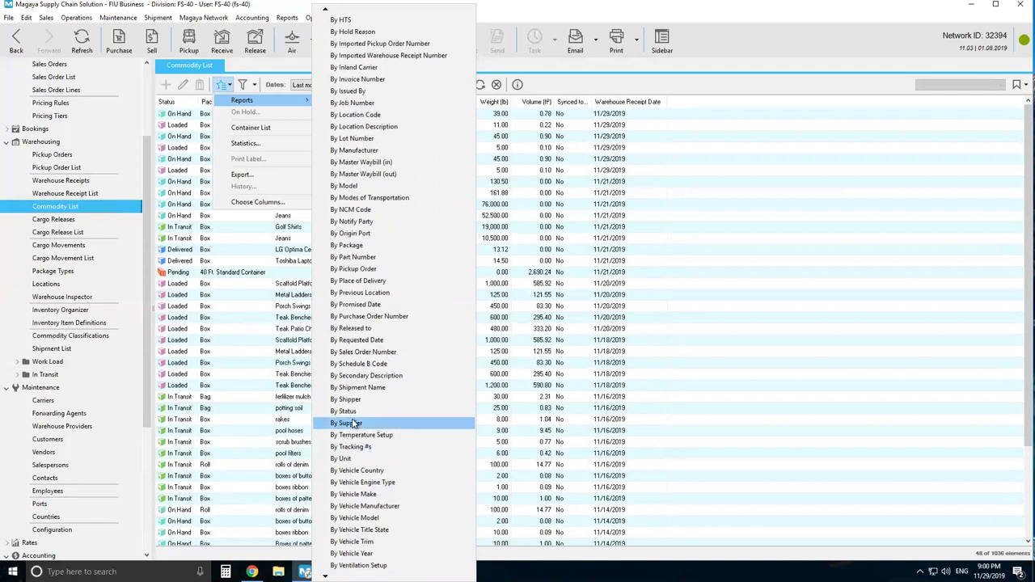
{"action": "left_click", "coordinate": [758, 275]}
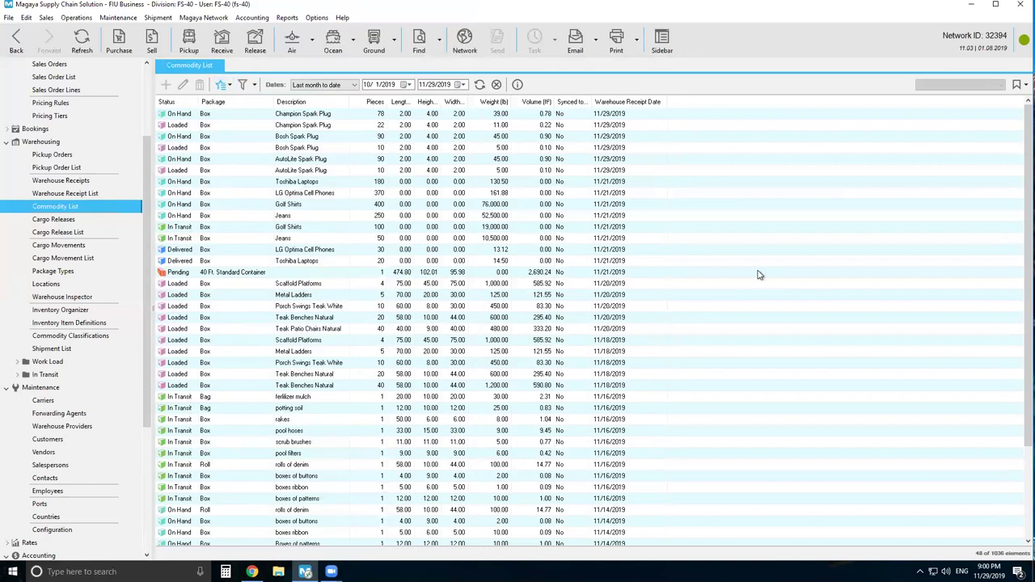
{"action": "left_click", "coordinate": [231, 88]}
{"action": "mouse_move", "coordinate": [243, 101]}
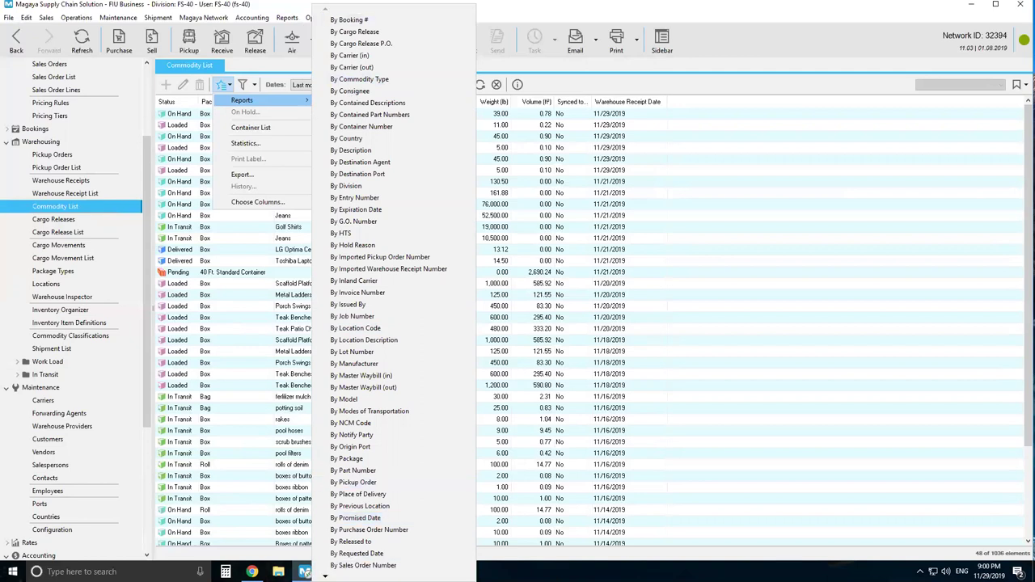
{"action": "scroll", "coordinate": [392, 291], "scroll_direction": "down", "scroll_amount": 4}
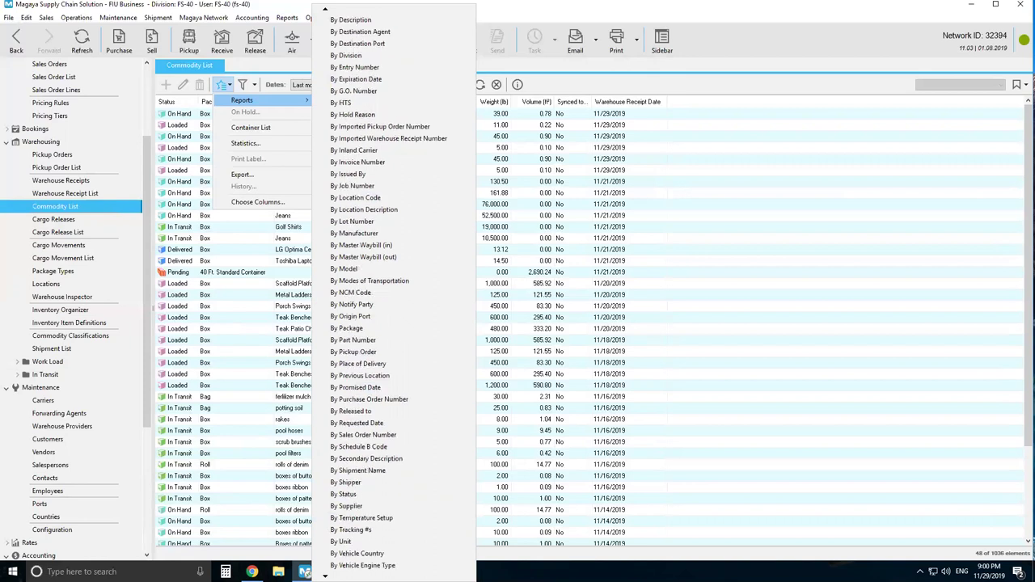
{"action": "left_click", "coordinate": [344, 506]}
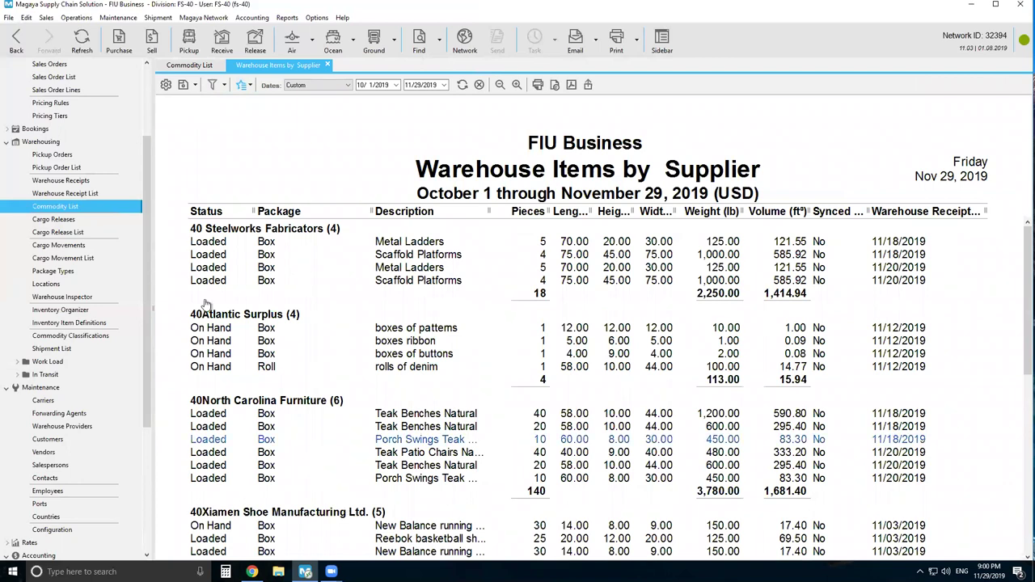
Step: Open the related-column selection in the column settings of the Warehouse Items by Supplier report
{"action": "left_click", "coordinate": [252, 85]}
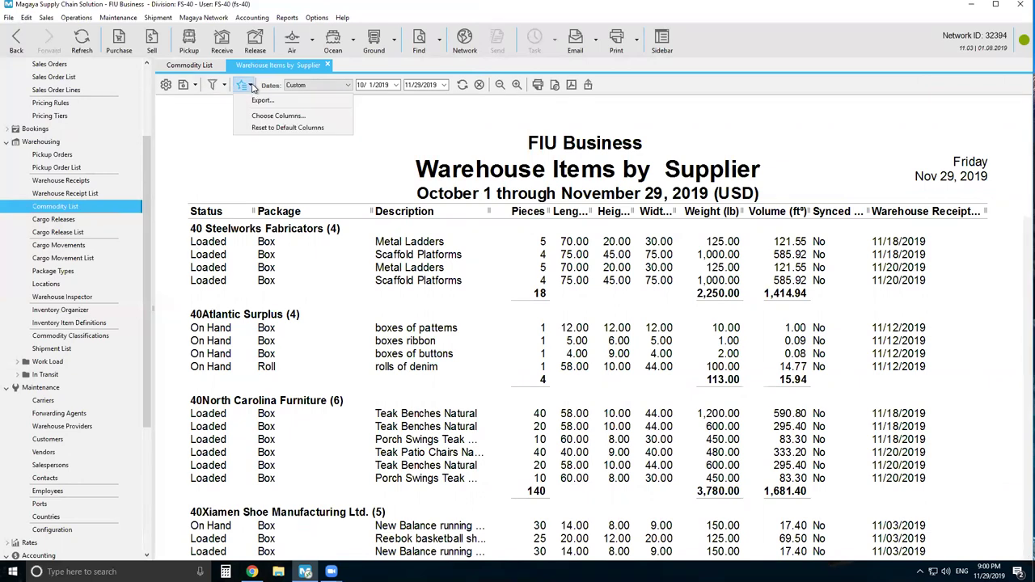
{"action": "left_click", "coordinate": [277, 117]}
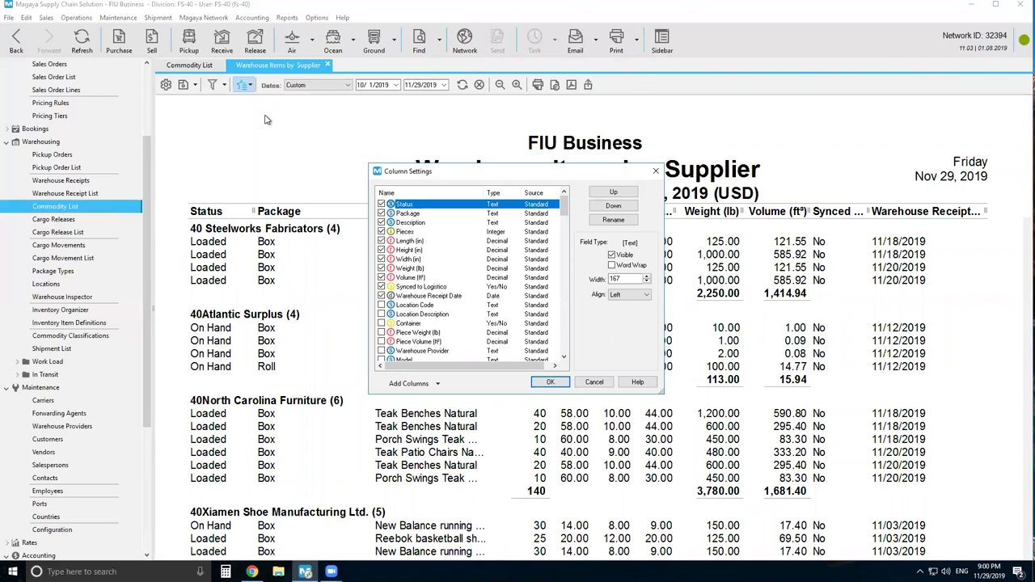
{"action": "left_click", "coordinate": [438, 384]}
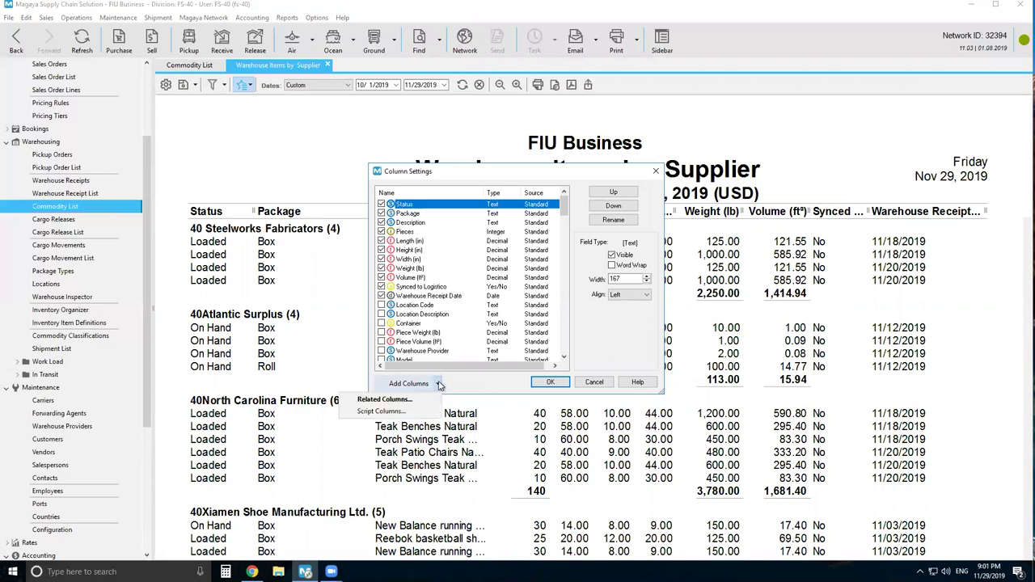
{"action": "left_click", "coordinate": [401, 403]}
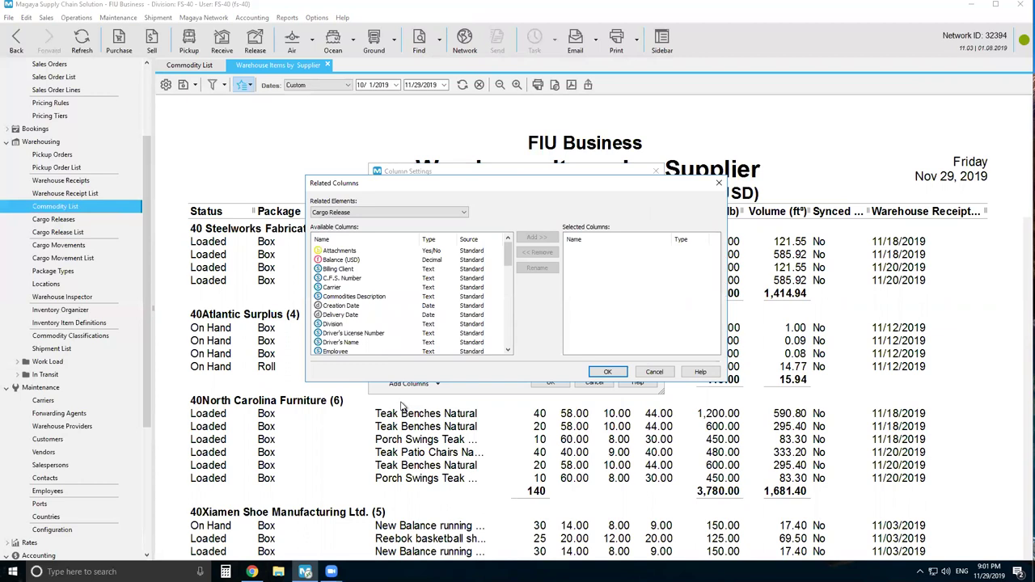
Step: Examine the available Cargo Release columns for a price field to add to the supplier report
{"action": "left_click", "coordinate": [509, 343]}
{"action": "left_click", "coordinate": [510, 343]}
{"action": "left_click", "coordinate": [509, 343]}
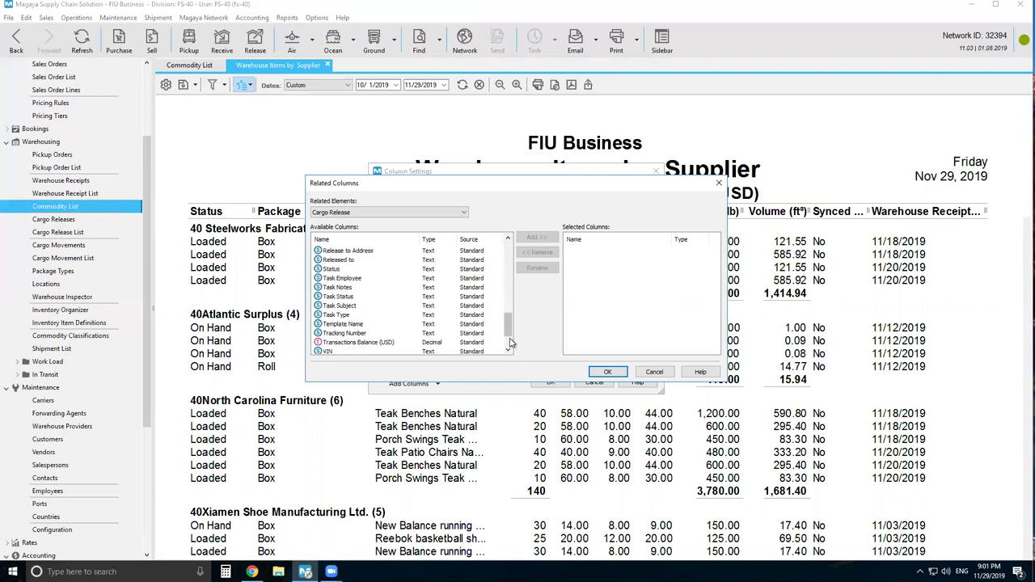
{"action": "left_click", "coordinate": [508, 239]}
{"action": "left_click", "coordinate": [508, 239]}
{"action": "left_click", "coordinate": [508, 238]}
{"action": "left_click", "coordinate": [508, 238]}
{"action": "left_click", "coordinate": [508, 239]}
{"action": "left_click", "coordinate": [507, 239]}
{"action": "left_click", "coordinate": [508, 239]}
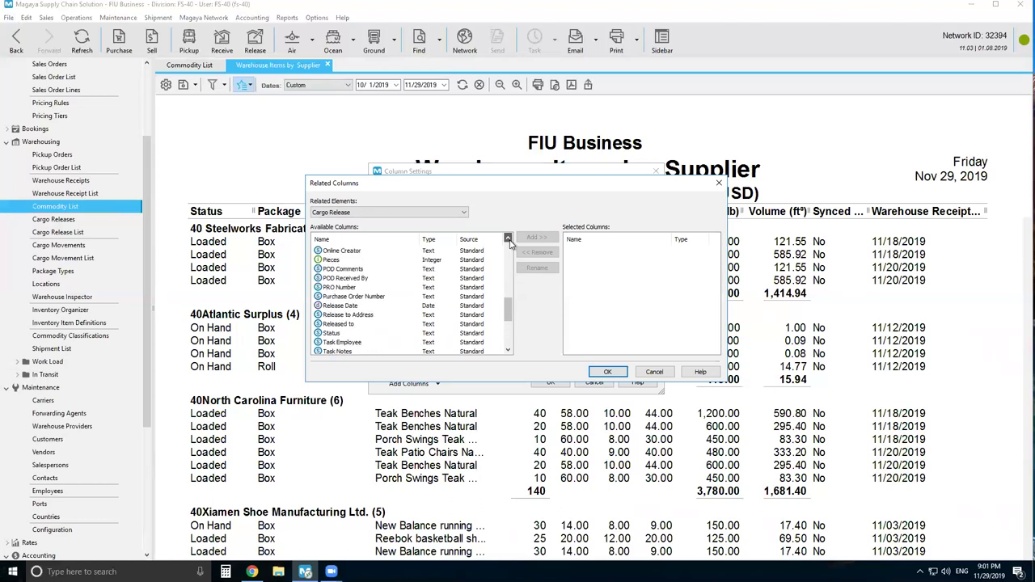
{"action": "left_click", "coordinate": [508, 238]}
{"action": "left_click", "coordinate": [507, 239]}
{"action": "left_click", "coordinate": [508, 238]}
{"action": "left_click", "coordinate": [508, 239]}
{"action": "left_click", "coordinate": [508, 239]}
{"action": "scroll", "coordinate": [508, 239], "scroll_direction": "up", "scroll_amount": 6}
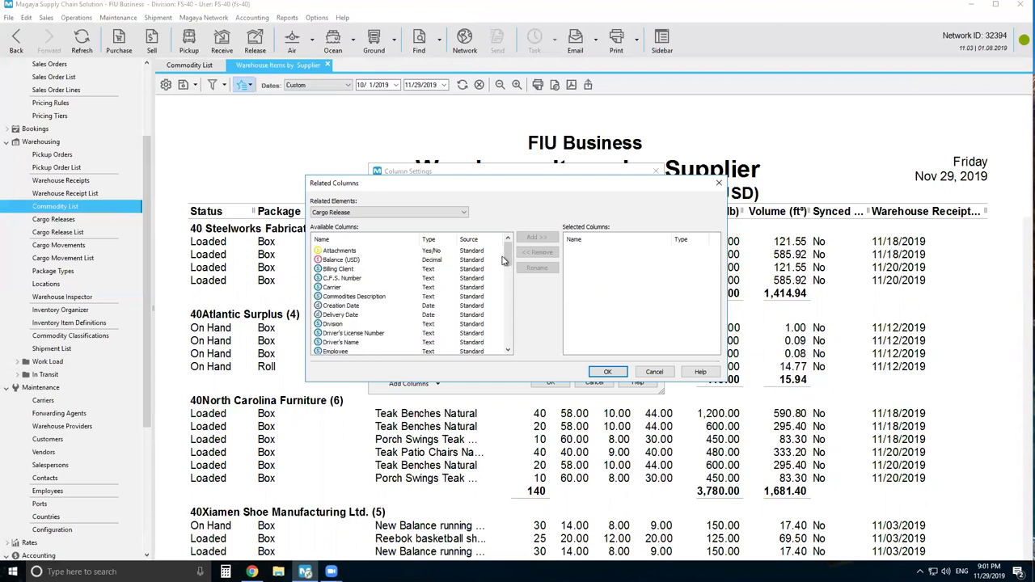
{"action": "left_click_drag", "start_coordinate": [507, 258], "coordinate": [507, 356]}
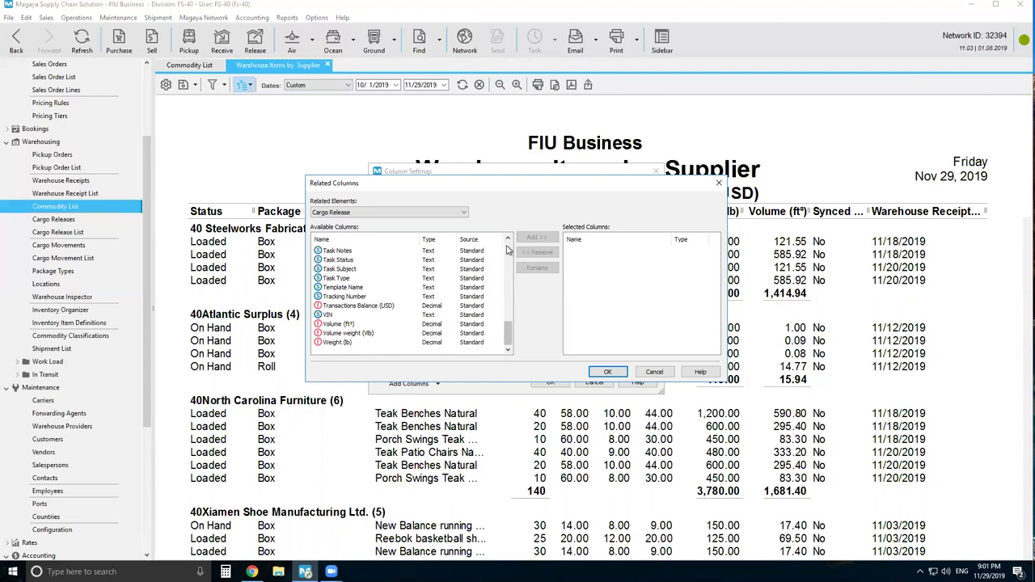
{"action": "scroll", "coordinate": [507, 250], "scroll_direction": "up", "scroll_amount": 15}
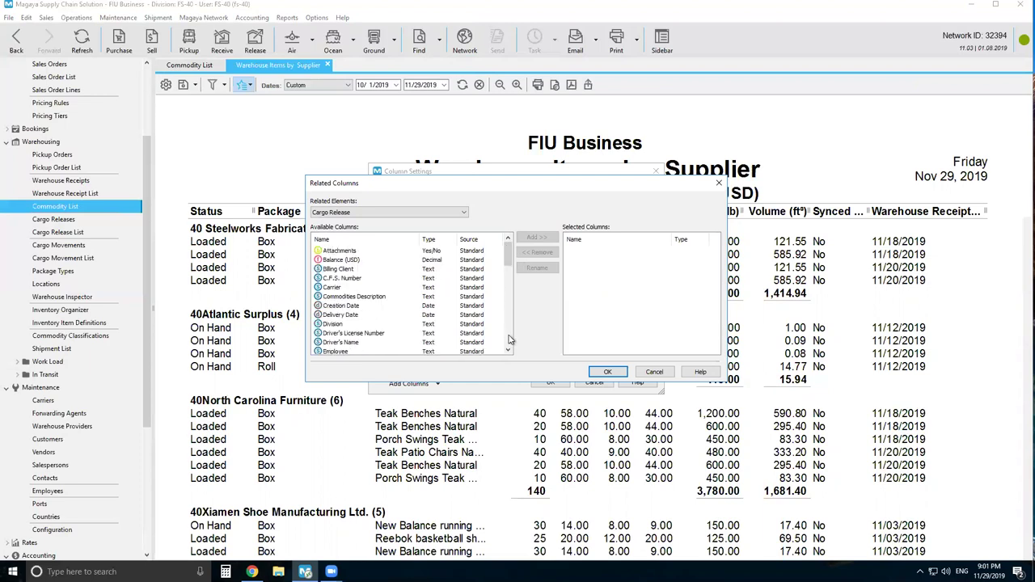
{"action": "scroll", "coordinate": [507, 352], "scroll_direction": "down", "scroll_amount": 4}
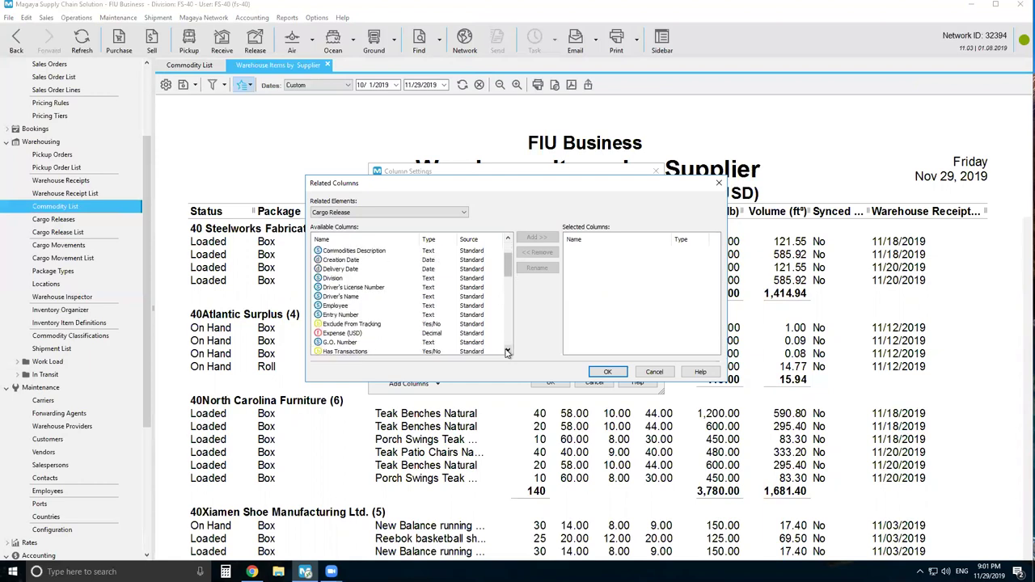
{"action": "left_click", "coordinate": [507, 352]}
{"action": "left_click", "coordinate": [507, 352]}
{"action": "left_click", "coordinate": [507, 352]}
{"action": "left_click", "coordinate": [507, 352]}
{"action": "left_click", "coordinate": [507, 352]}
{"action": "left_click", "coordinate": [507, 352]}
{"action": "left_click", "coordinate": [508, 351]}
{"action": "left_click", "coordinate": [507, 352]}
{"action": "left_click", "coordinate": [507, 352]}
{"action": "left_click", "coordinate": [507, 352]}
{"action": "left_click", "coordinate": [507, 352]}
{"action": "left_click", "coordinate": [507, 352]}
{"action": "left_click", "coordinate": [507, 352]}
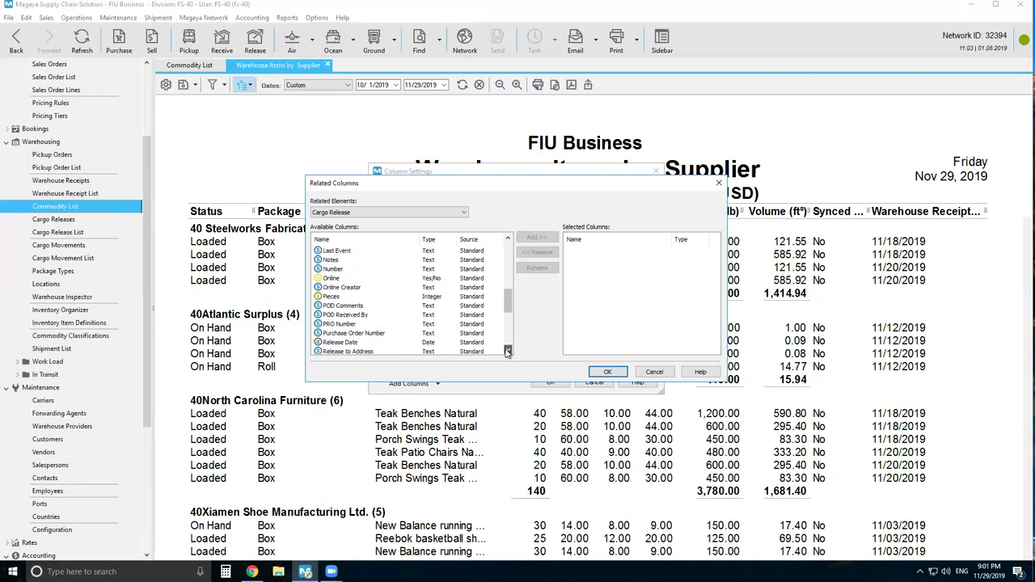
{"action": "left_click", "coordinate": [507, 352]}
{"action": "left_click", "coordinate": [507, 351]}
{"action": "left_click", "coordinate": [507, 352]}
{"action": "left_click", "coordinate": [507, 352]}
{"action": "left_click", "coordinate": [507, 352]}
{"action": "left_click", "coordinate": [508, 352]}
{"action": "left_click", "coordinate": [507, 352]}
{"action": "left_click", "coordinate": [507, 351]}
{"action": "left_click", "coordinate": [507, 352]}
{"action": "left_click", "coordinate": [507, 352]}
{"action": "left_click", "coordinate": [507, 352]}
{"action": "left_click", "coordinate": [507, 352]}
{"action": "left_click", "coordinate": [507, 352]}
{"action": "left_click", "coordinate": [507, 352]}
{"action": "left_click", "coordinate": [507, 352]}
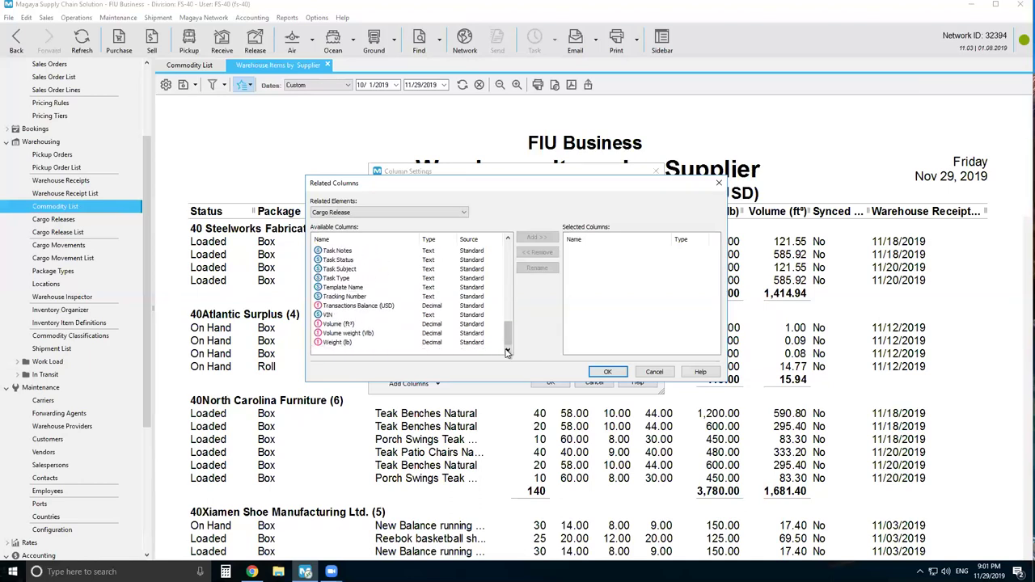
Step: Add the Sale Item Price related column to the Warehouse Items by Supplier report and apply the column settings
{"action": "left_click", "coordinate": [460, 213]}
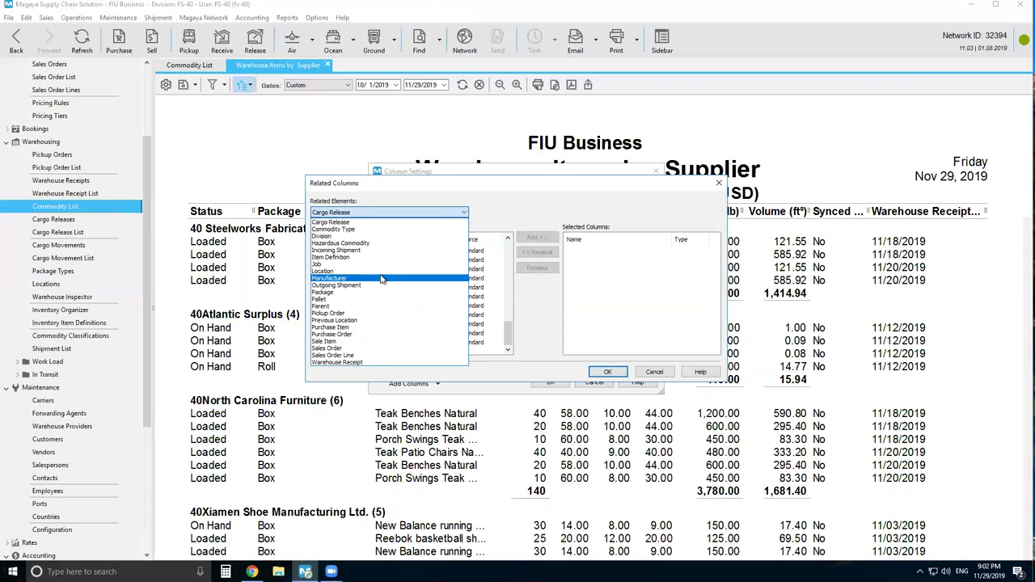
{"action": "left_click", "coordinate": [465, 213]}
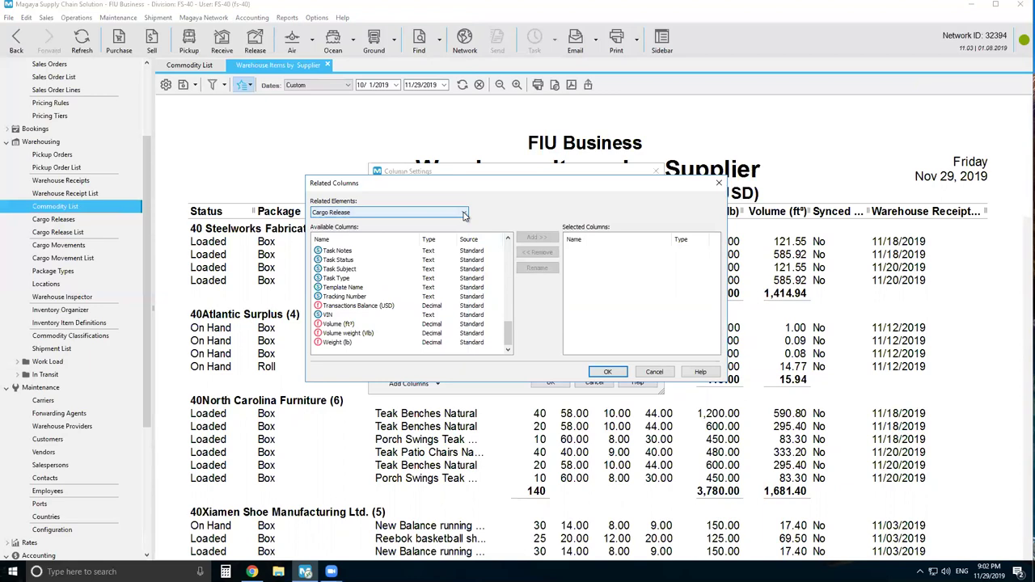
{"action": "left_click", "coordinate": [465, 213]}
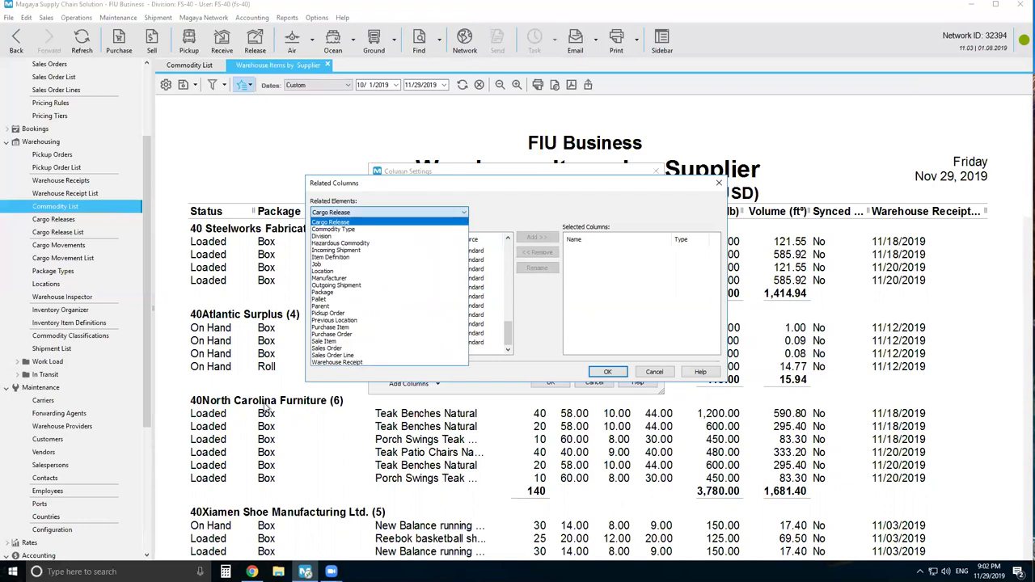
{"action": "left_click", "coordinate": [333, 341]}
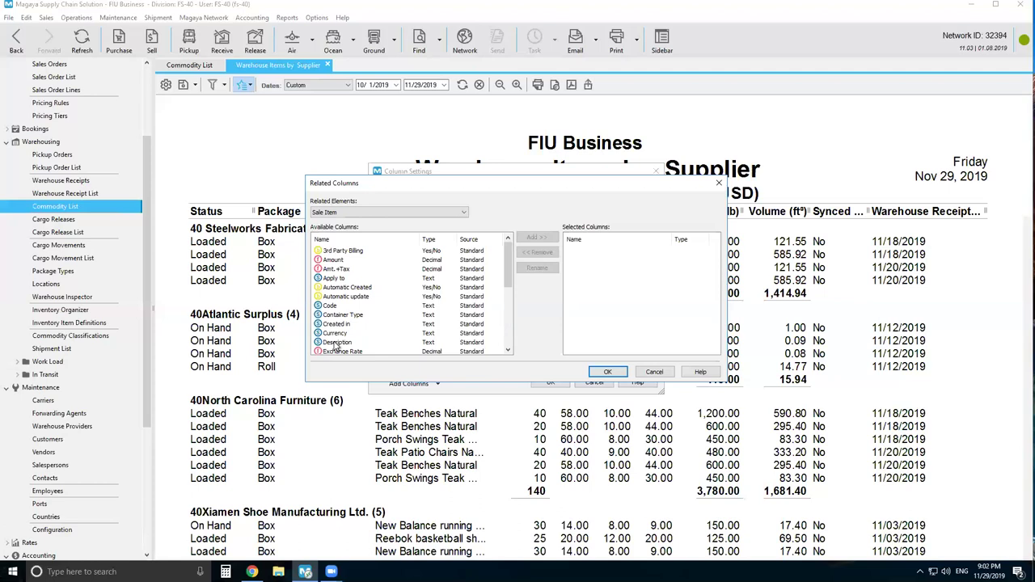
{"action": "left_click", "coordinate": [507, 345]}
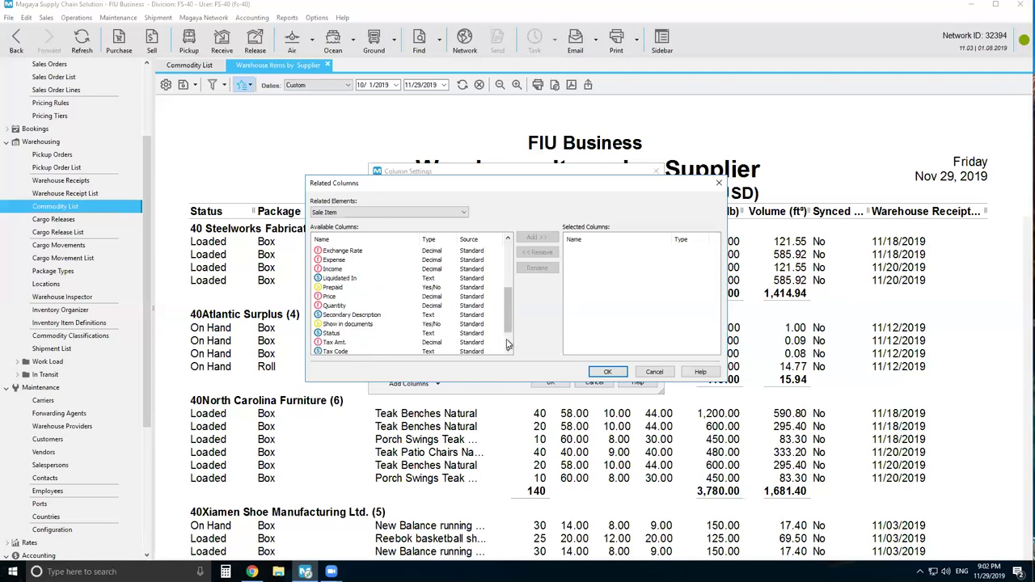
{"action": "left_click", "coordinate": [332, 297]}
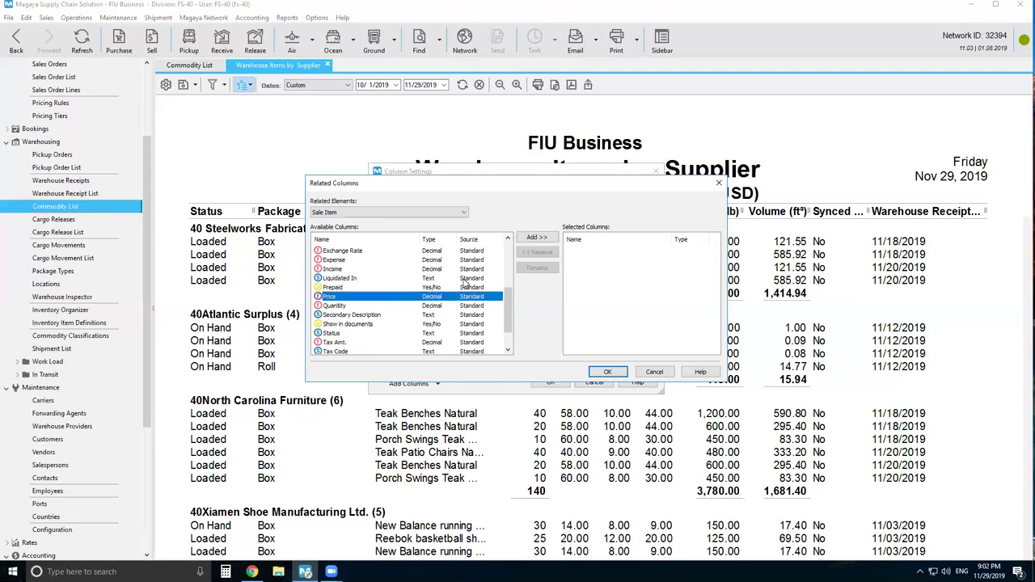
{"action": "left_click", "coordinate": [537, 237]}
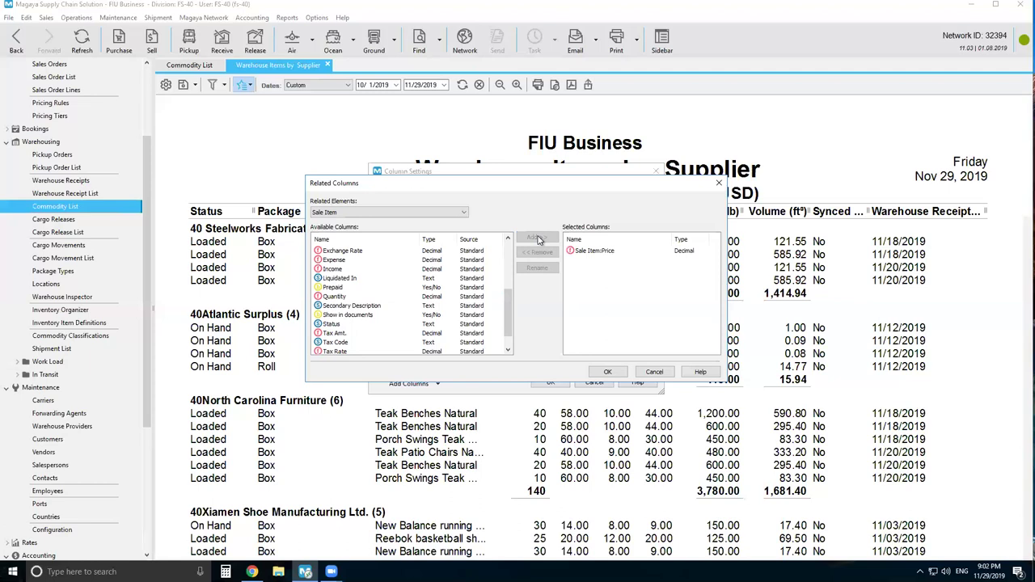
{"action": "left_click", "coordinate": [606, 372]}
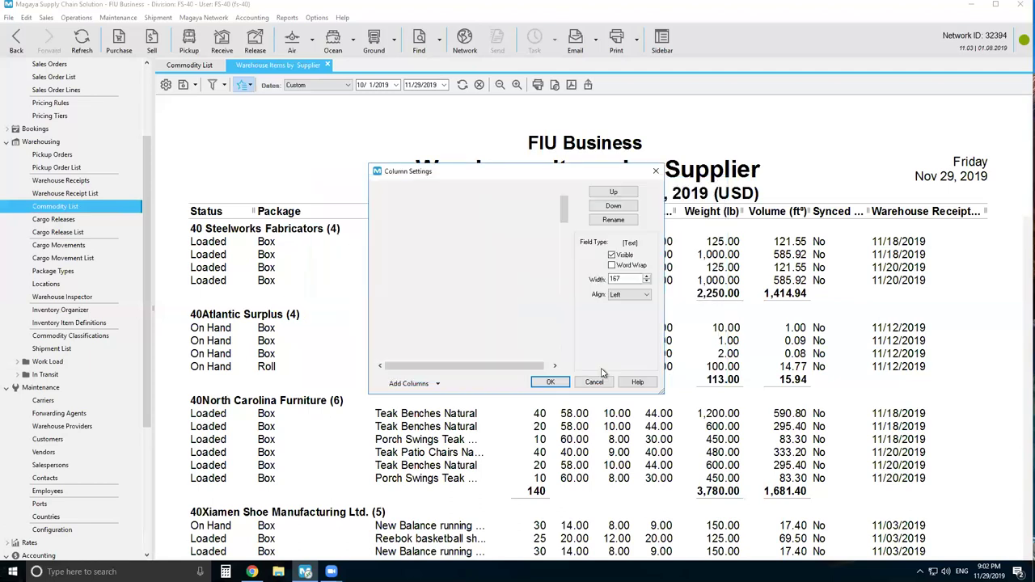
{"action": "left_click", "coordinate": [550, 383]}
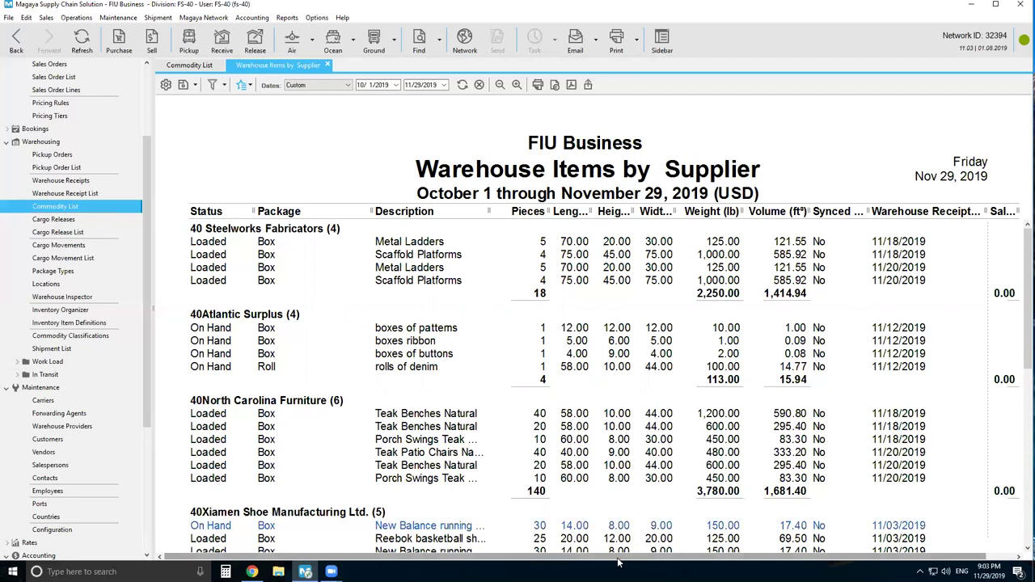
Step: Narrow the report's Description, Weight and Warehouse Receipt date columns, widen the sale item price column, and review the spark plug suppliers' rows
{"action": "left_click_drag", "start_coordinate": [698, 560], "coordinate": [625, 550]}
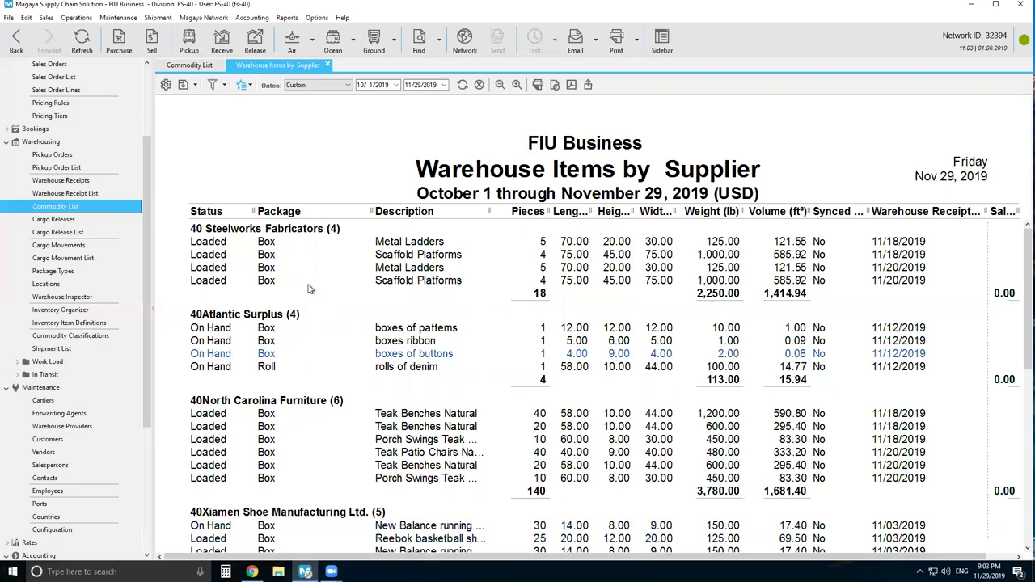
{"action": "scroll", "coordinate": [313, 274], "scroll_direction": "down", "scroll_amount": 1}
{"action": "scroll", "coordinate": [313, 274], "scroll_direction": "down", "scroll_amount": 7}
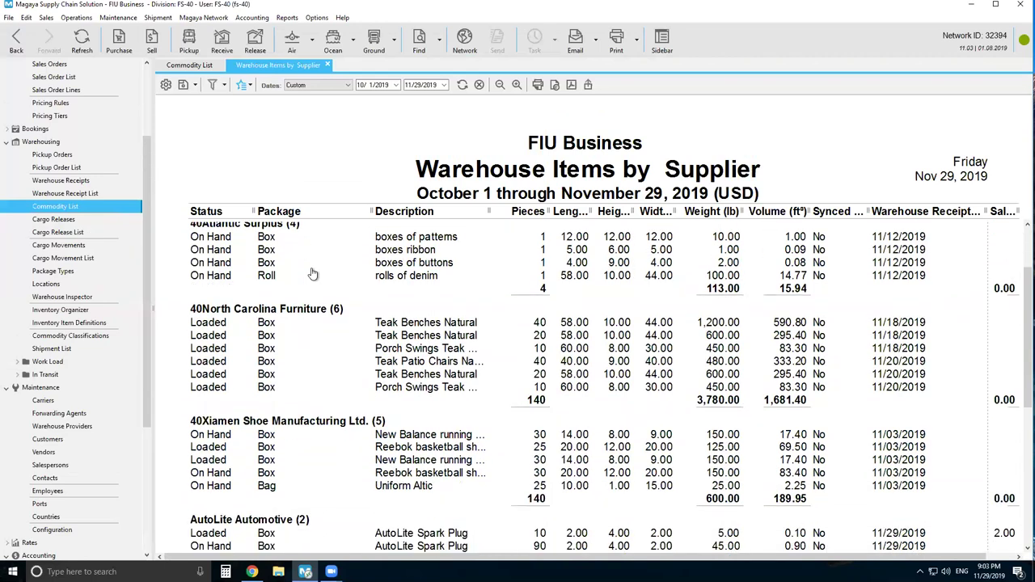
{"action": "scroll", "coordinate": [313, 274], "scroll_direction": "down", "scroll_amount": 4}
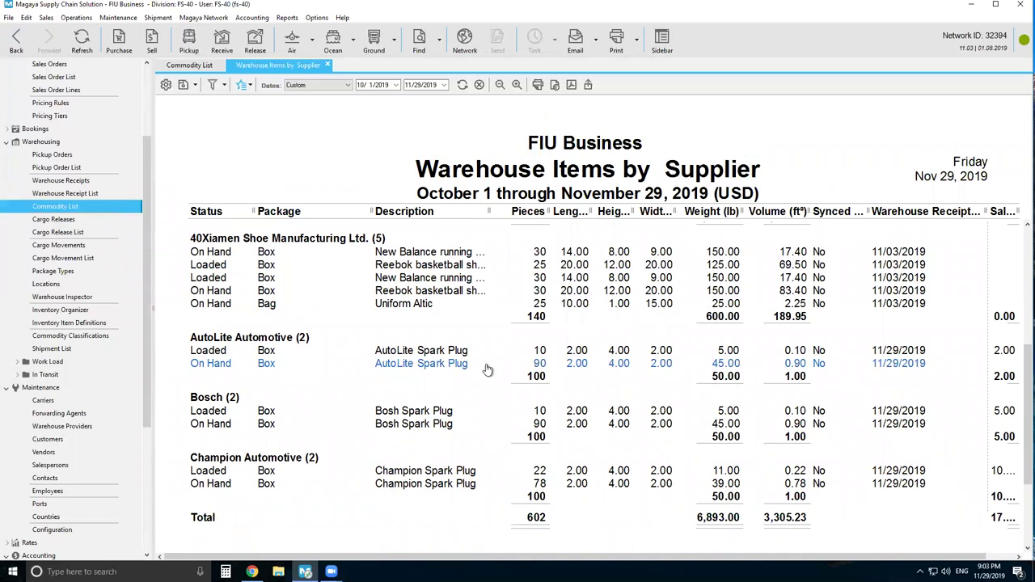
{"action": "scroll", "coordinate": [590, 348], "scroll_direction": "right", "scroll_amount": 1}
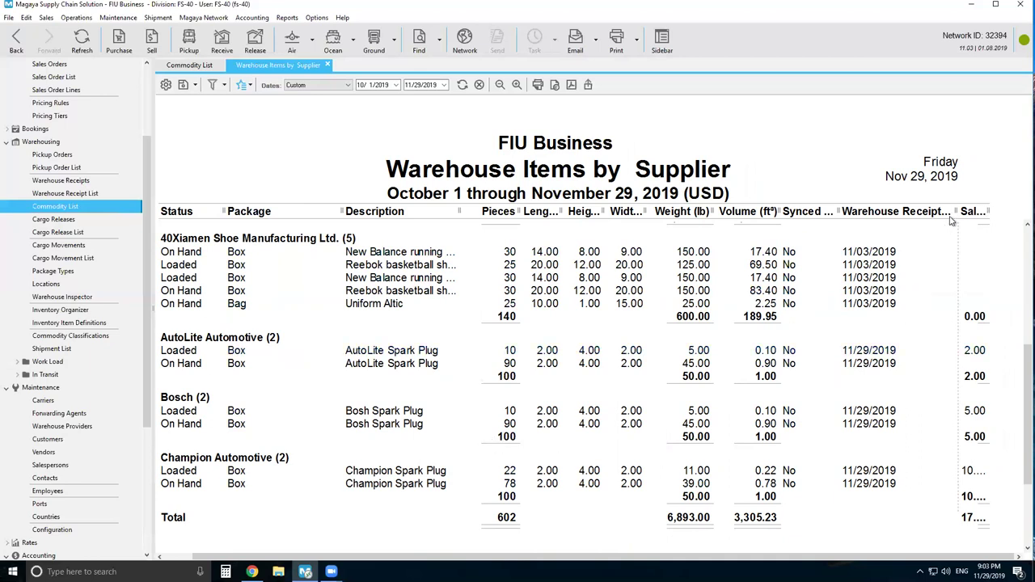
{"action": "left_click_drag", "start_coordinate": [957, 210], "coordinate": [910, 211]}
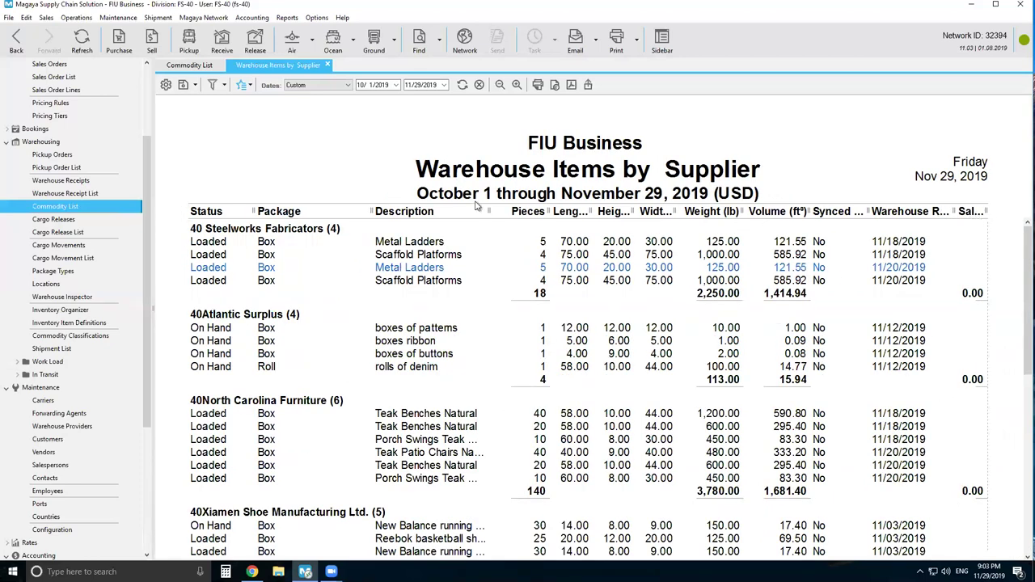
{"action": "left_click_drag", "start_coordinate": [490, 211], "coordinate": [424, 211]}
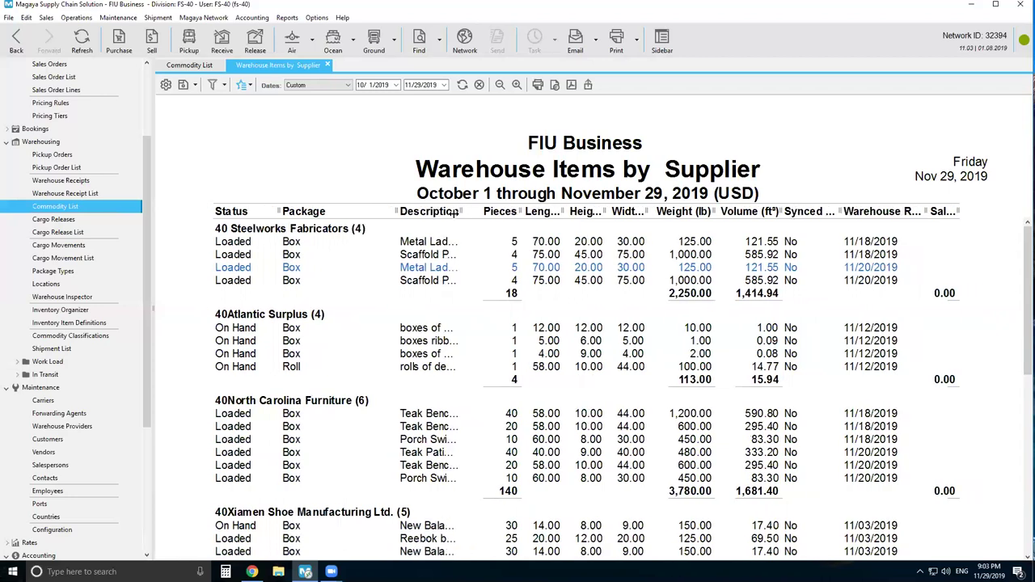
{"action": "left_click", "coordinate": [463, 86]}
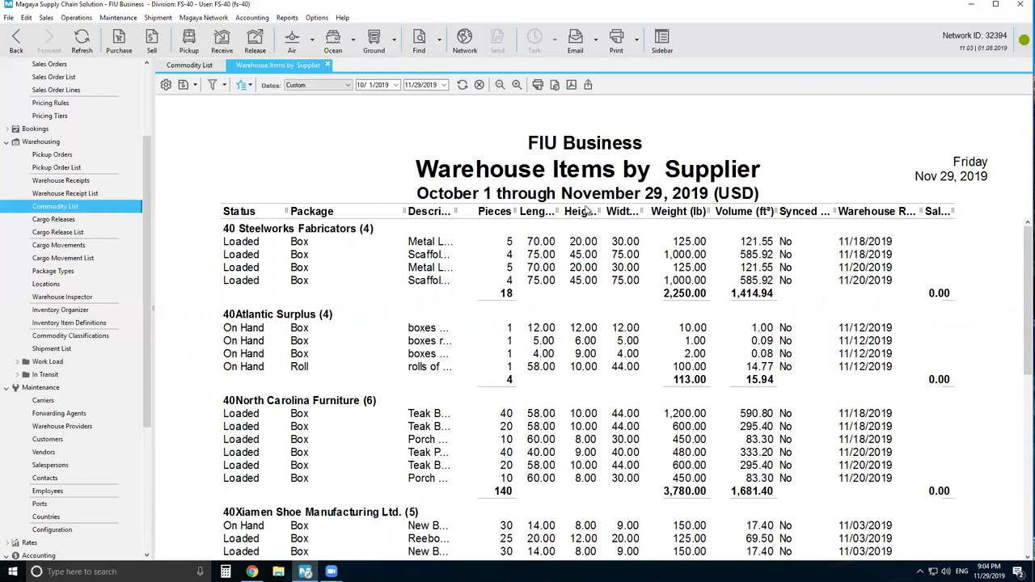
{"action": "left_click_drag", "start_coordinate": [710, 211], "coordinate": [694, 212]}
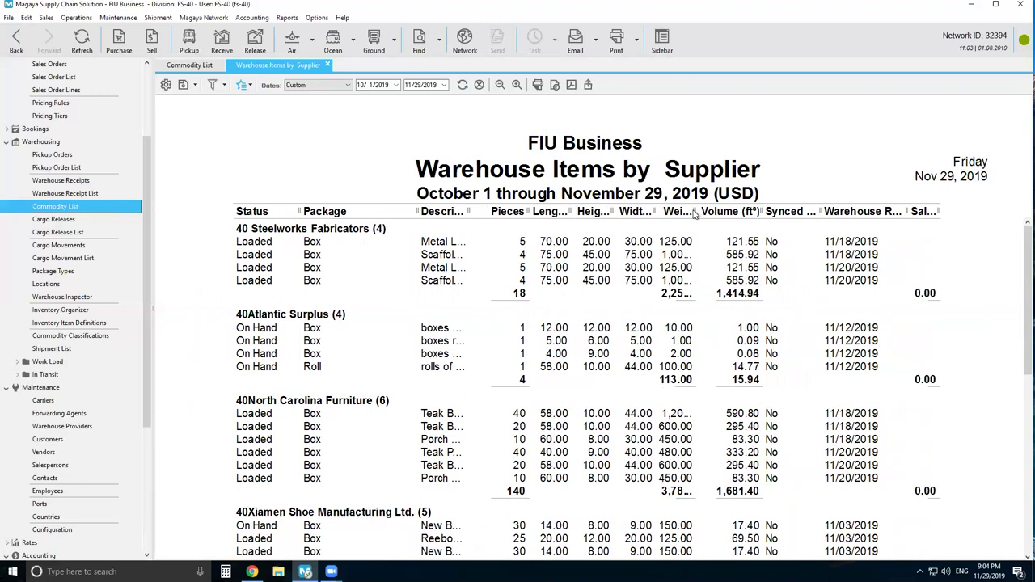
{"action": "left_click_drag", "start_coordinate": [908, 212], "coordinate": [929, 212]}
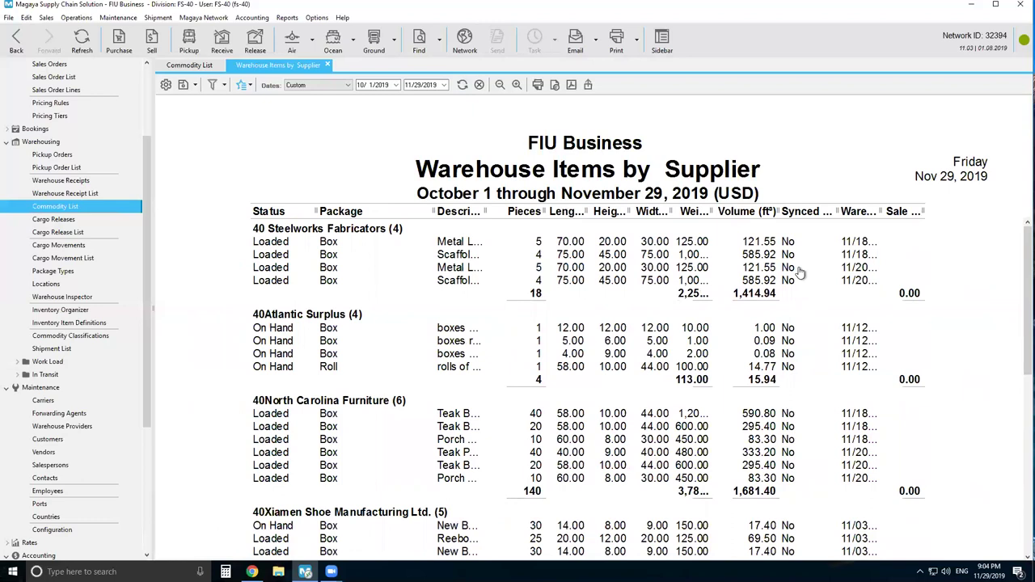
{"action": "scroll", "coordinate": [728, 311], "scroll_direction": "down", "scroll_amount": 4}
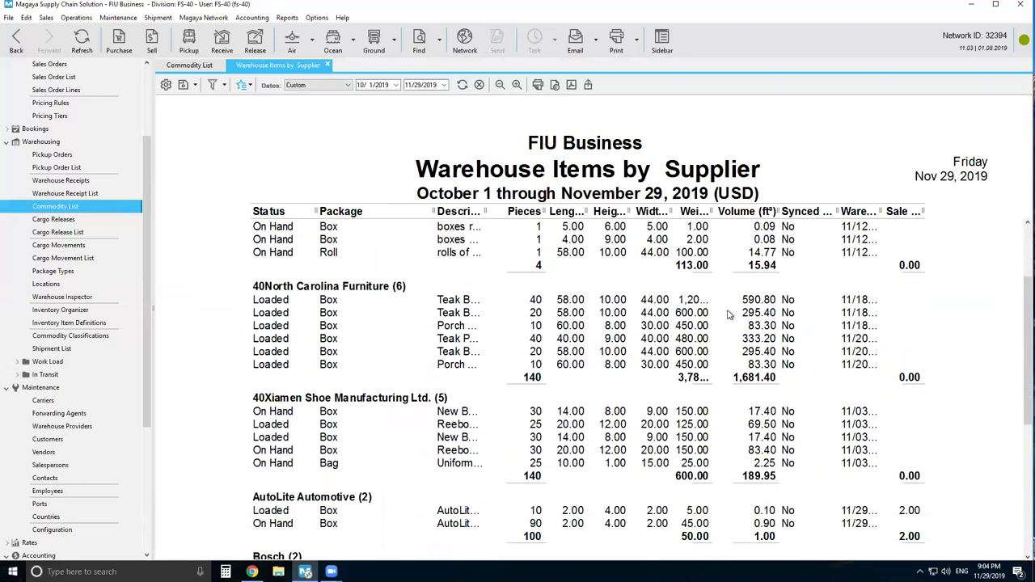
{"action": "scroll", "coordinate": [728, 314], "scroll_direction": "down", "scroll_amount": 7}
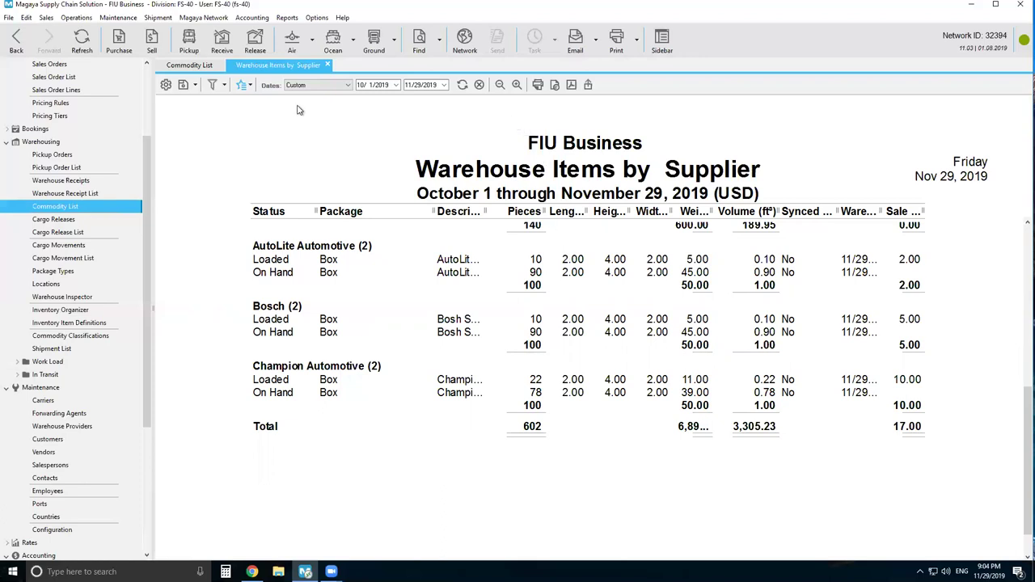
Step: Run the Profit by Customer Detail (Transactions) report for November 1 to 29, 2019, and review the customers' expense, income and profit
{"action": "left_click", "coordinate": [287, 18]}
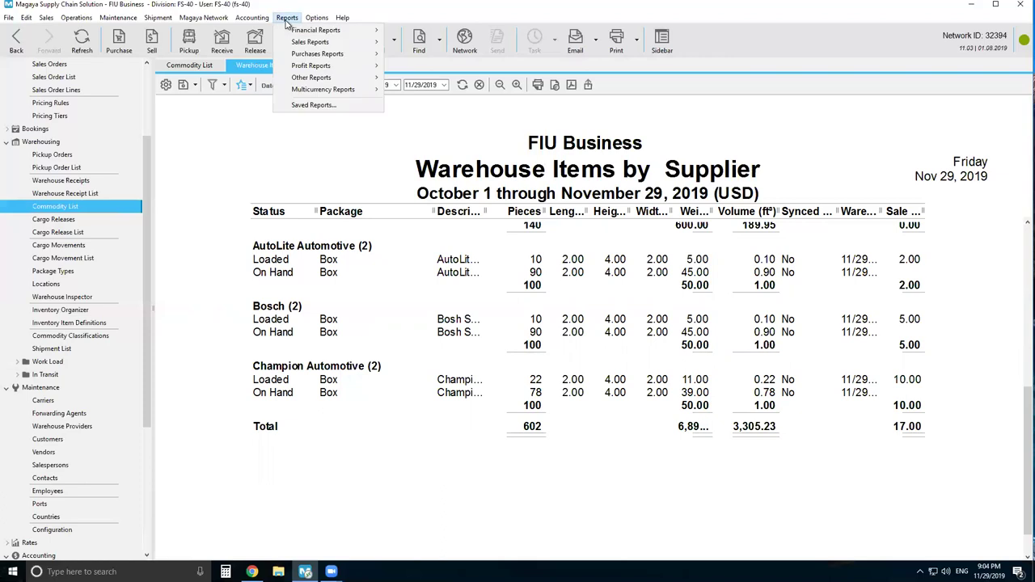
{"action": "mouse_move", "coordinate": [311, 71]}
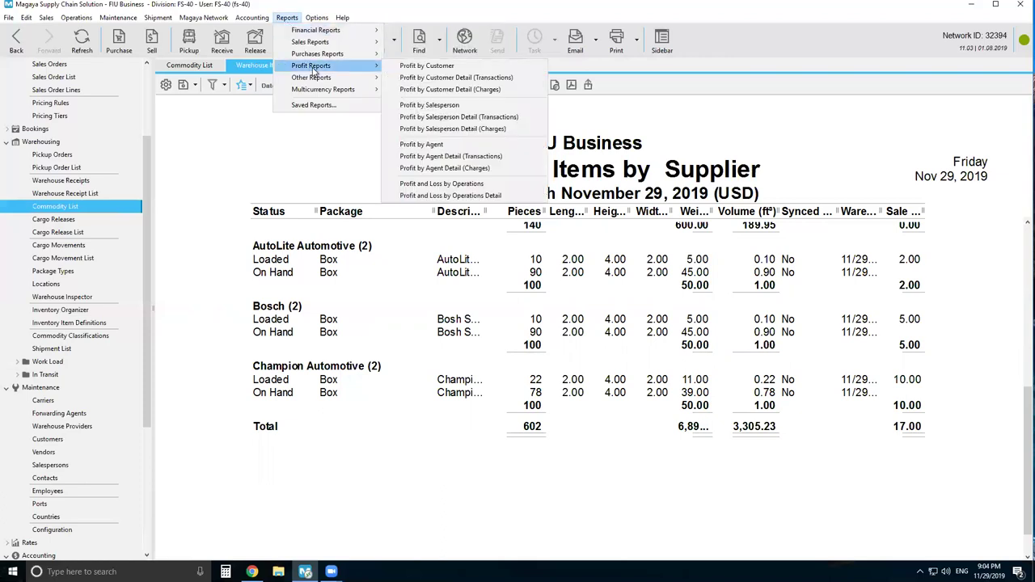
{"action": "left_click", "coordinate": [429, 77]}
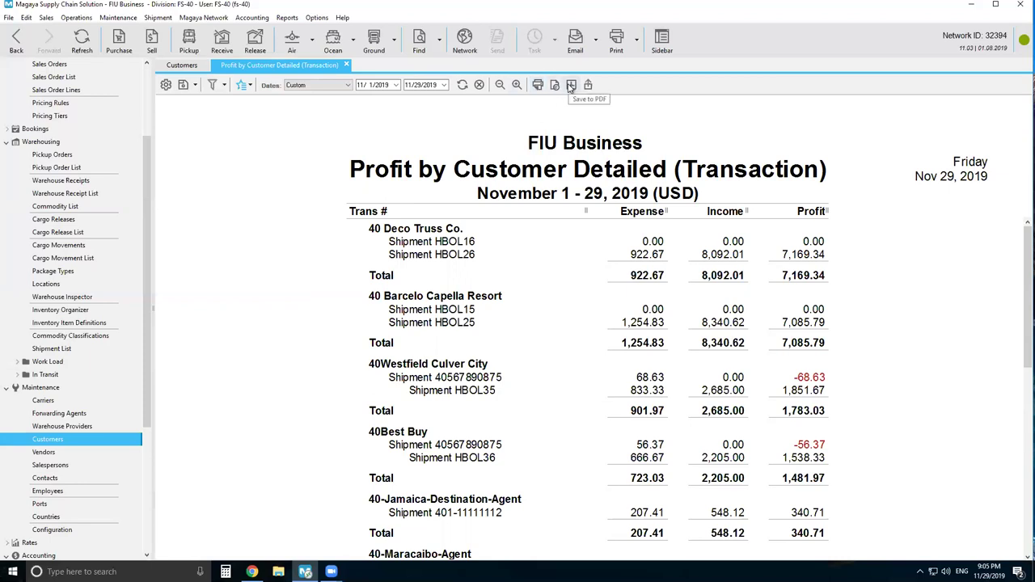
{"action": "scroll", "coordinate": [644, 263], "scroll_direction": "down", "scroll_amount": 5}
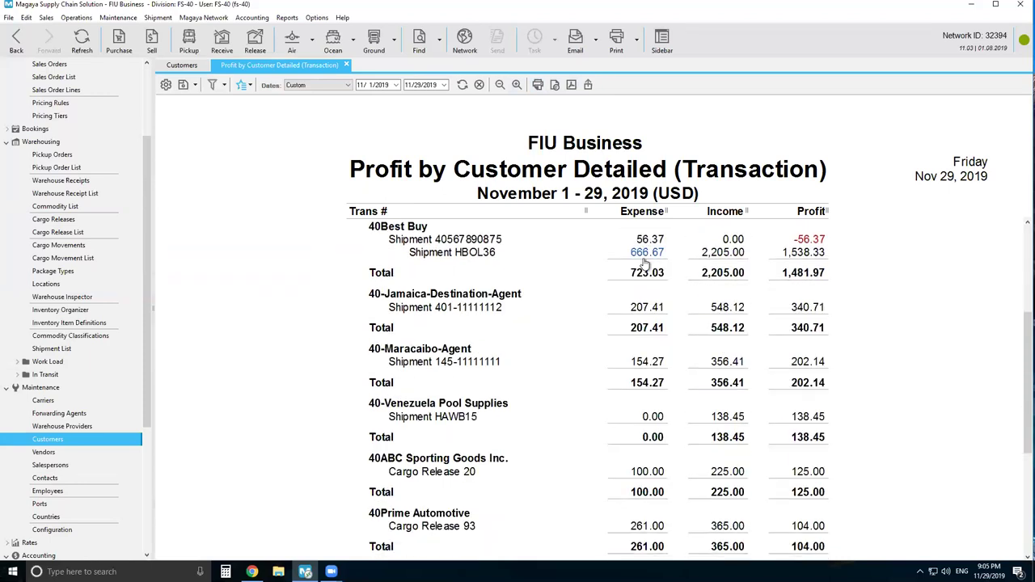
{"action": "scroll", "coordinate": [645, 263], "scroll_direction": "down", "scroll_amount": 4}
{"action": "scroll", "coordinate": [644, 263], "scroll_direction": "up", "scroll_amount": 8}
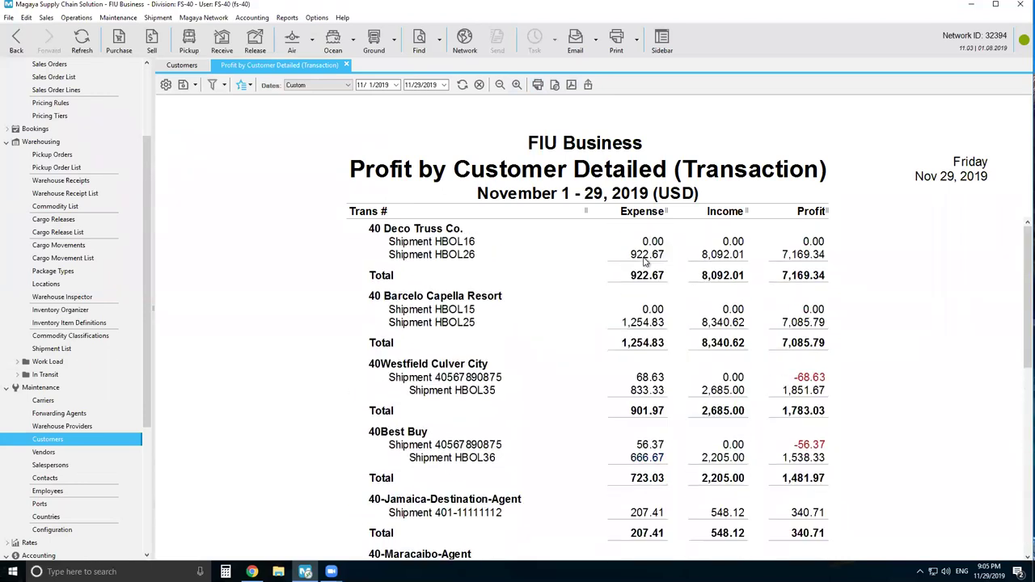
{"action": "scroll", "coordinate": [645, 261], "scroll_direction": "down", "scroll_amount": 8}
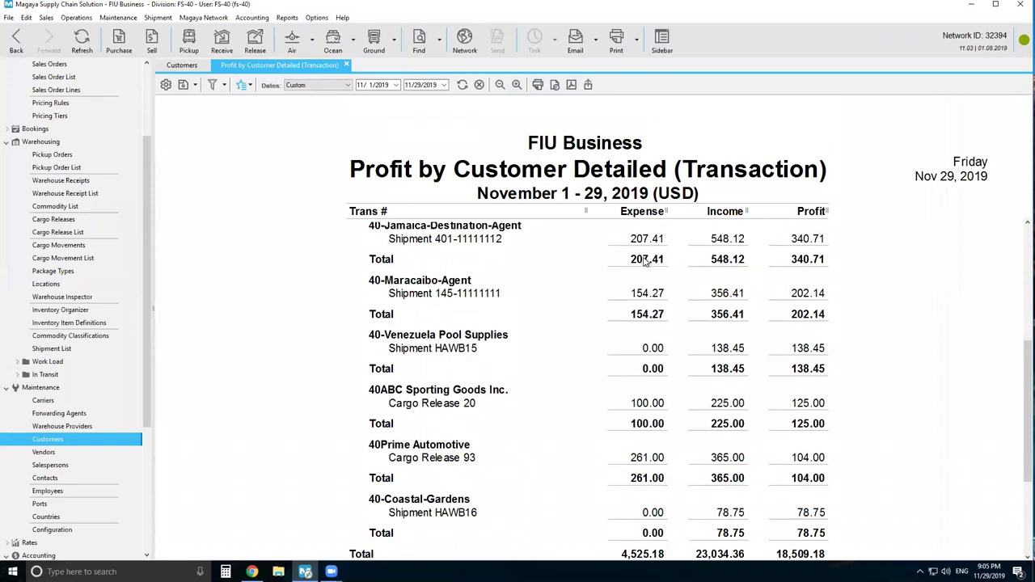
{"action": "scroll", "coordinate": [645, 260], "scroll_direction": "down", "scroll_amount": 1}
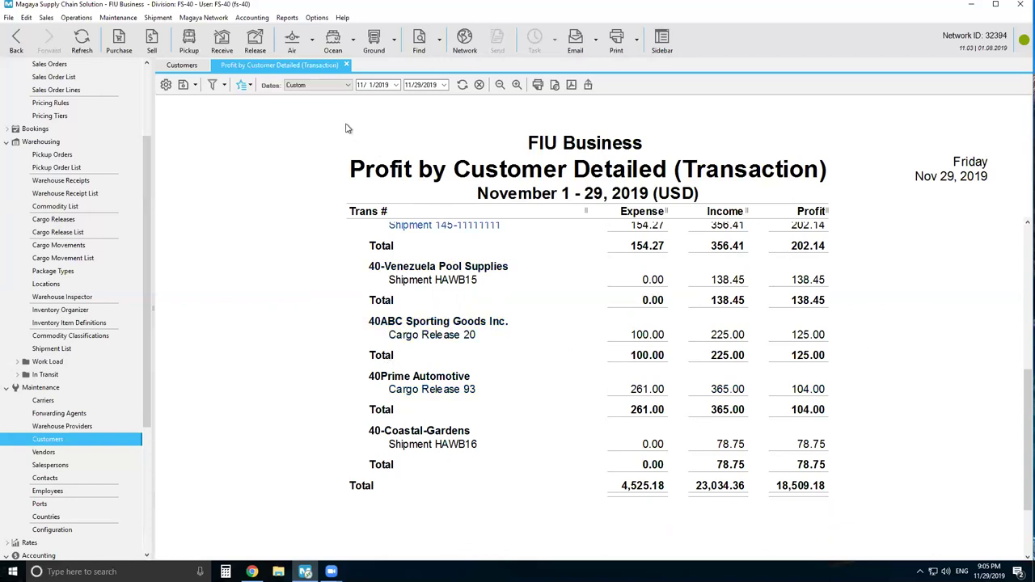
{"action": "left_click", "coordinate": [198, 65]}
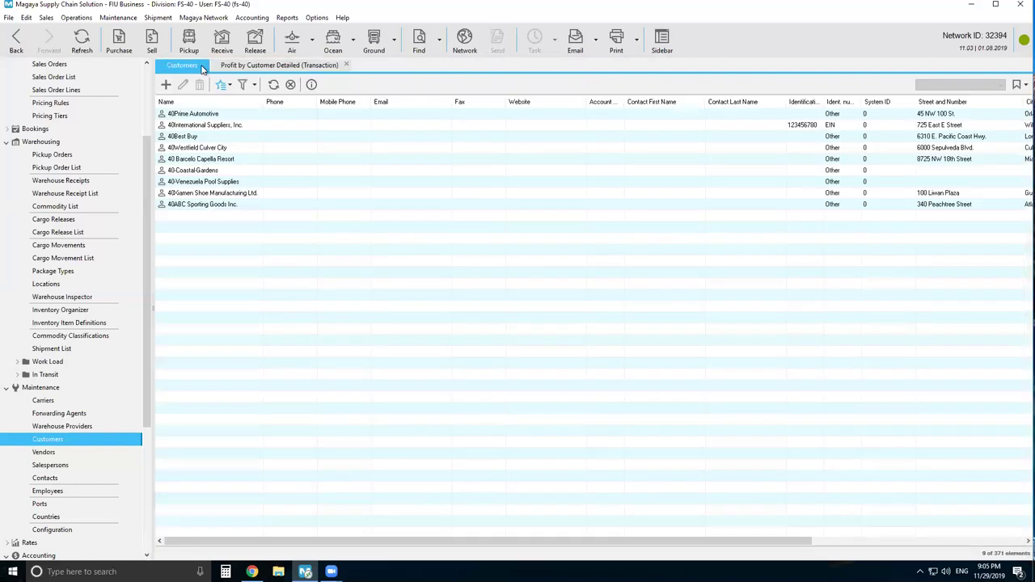
{"action": "left_click", "coordinate": [279, 68]}
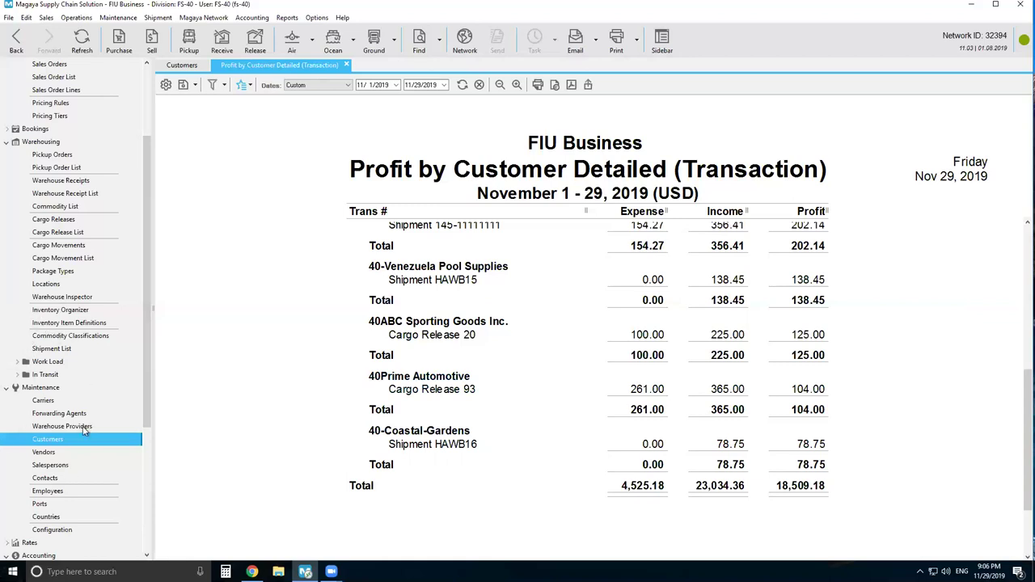
Step: Collapse the Warehousing, Maintenance, Sales and Purchasing folders in the navigation tree, keeping the Accounting folder expanded
{"action": "scroll", "coordinate": [84, 341], "scroll_direction": "up", "scroll_amount": 3}
{"action": "scroll", "coordinate": [84, 341], "scroll_direction": "down", "scroll_amount": 4}
{"action": "scroll", "coordinate": [84, 340], "scroll_direction": "down", "scroll_amount": 2}
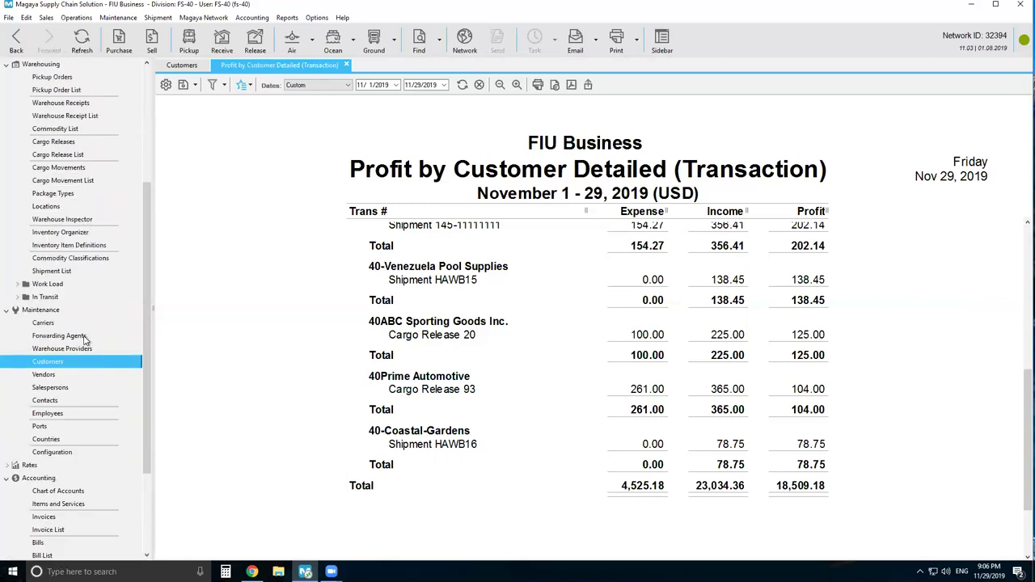
{"action": "scroll", "coordinate": [84, 340], "scroll_direction": "up", "scroll_amount": 3}
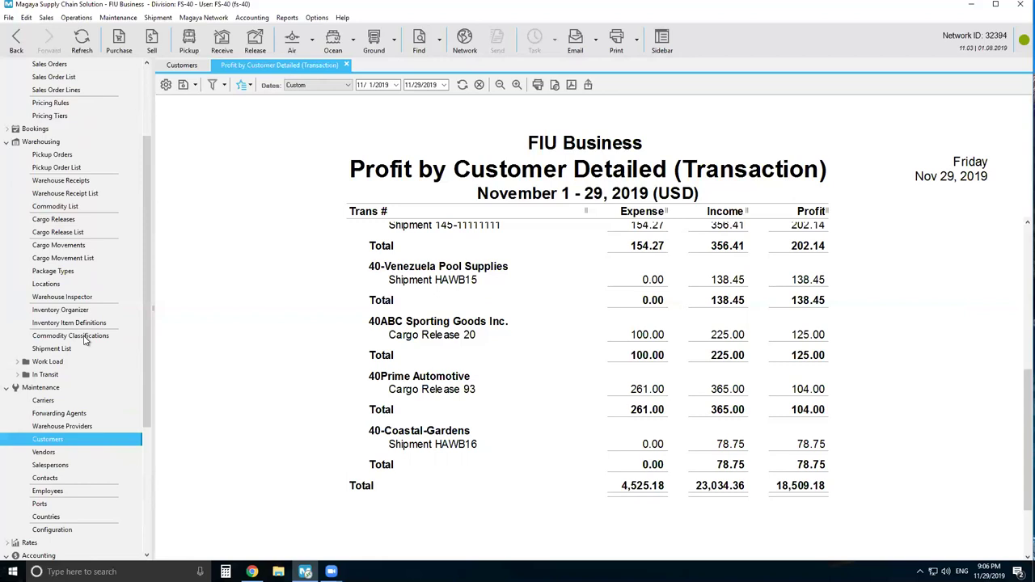
{"action": "scroll", "coordinate": [84, 340], "scroll_direction": "up", "scroll_amount": 1}
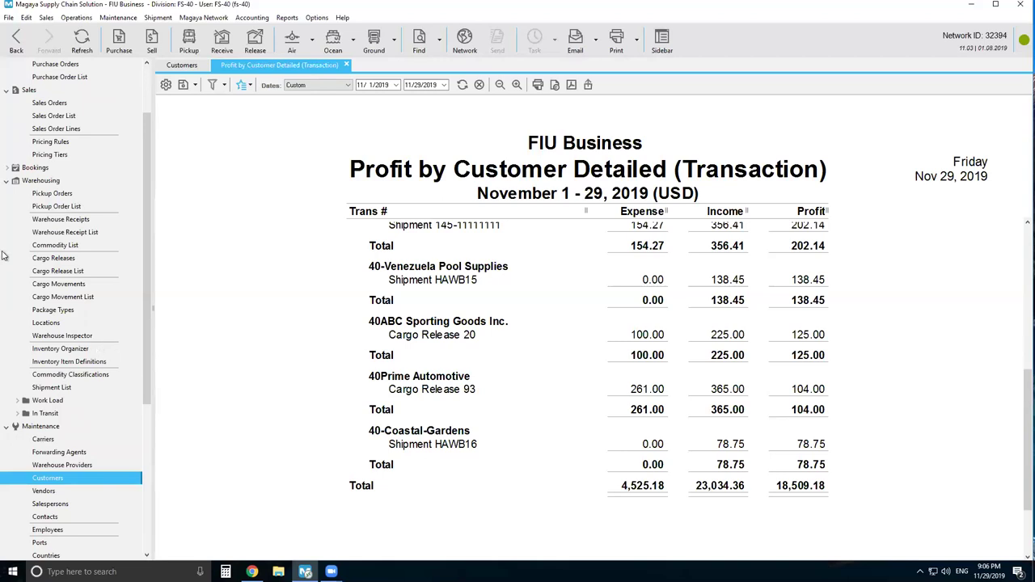
{"action": "left_click", "coordinate": [5, 183]}
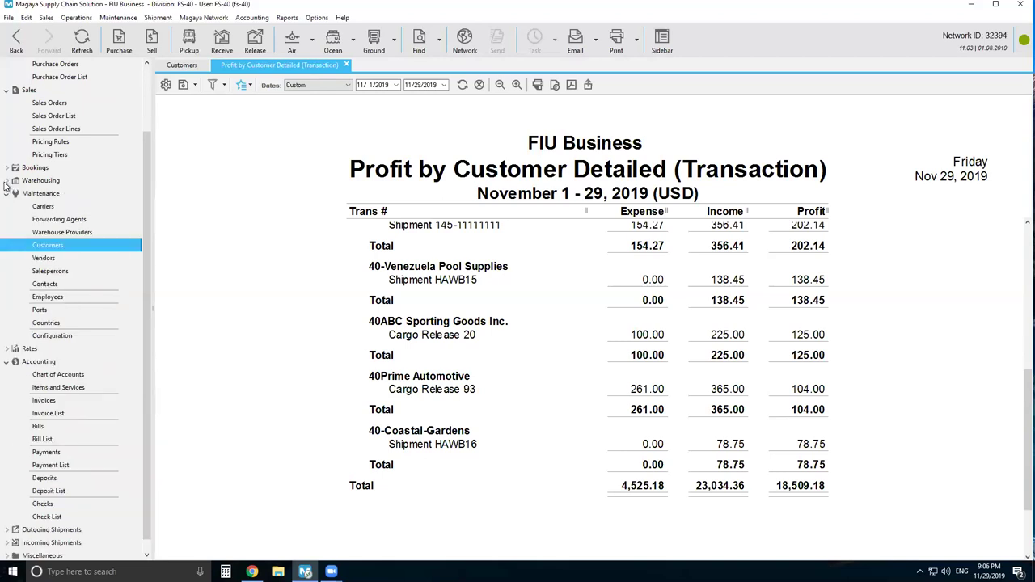
{"action": "left_click", "coordinate": [6, 194]}
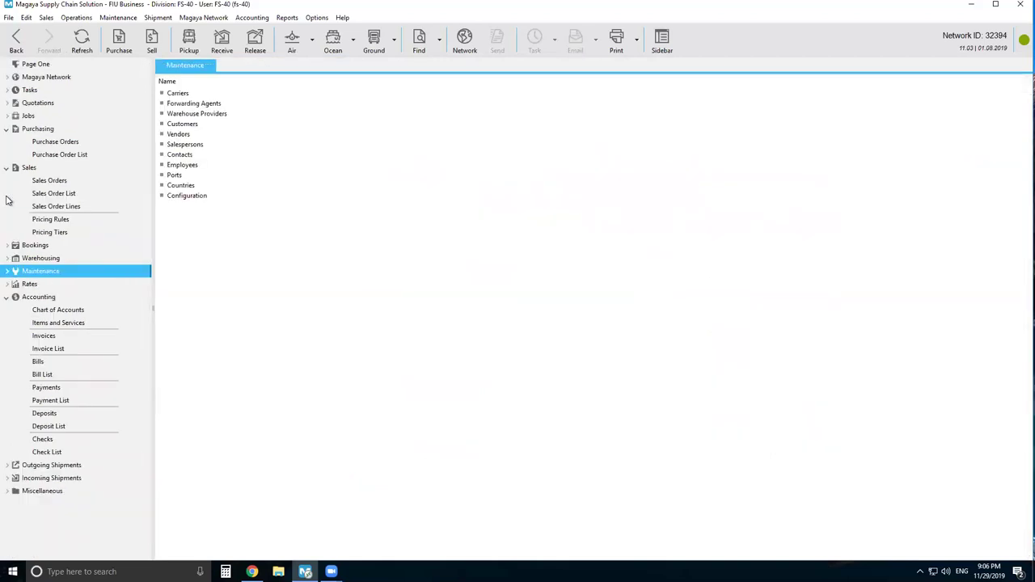
{"action": "left_click", "coordinate": [6, 296]}
{"action": "left_click", "coordinate": [5, 170]}
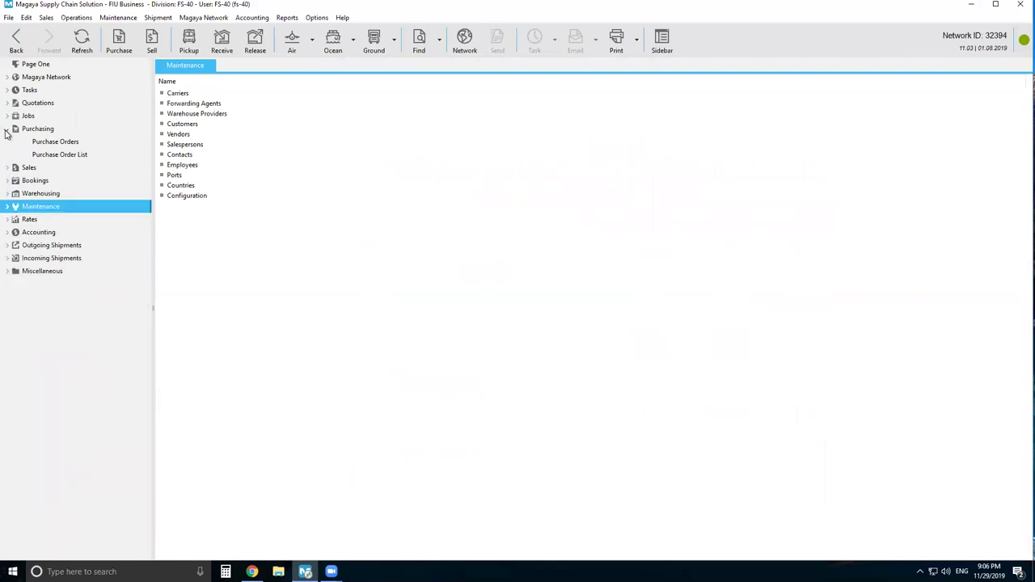
{"action": "left_click", "coordinate": [6, 130]}
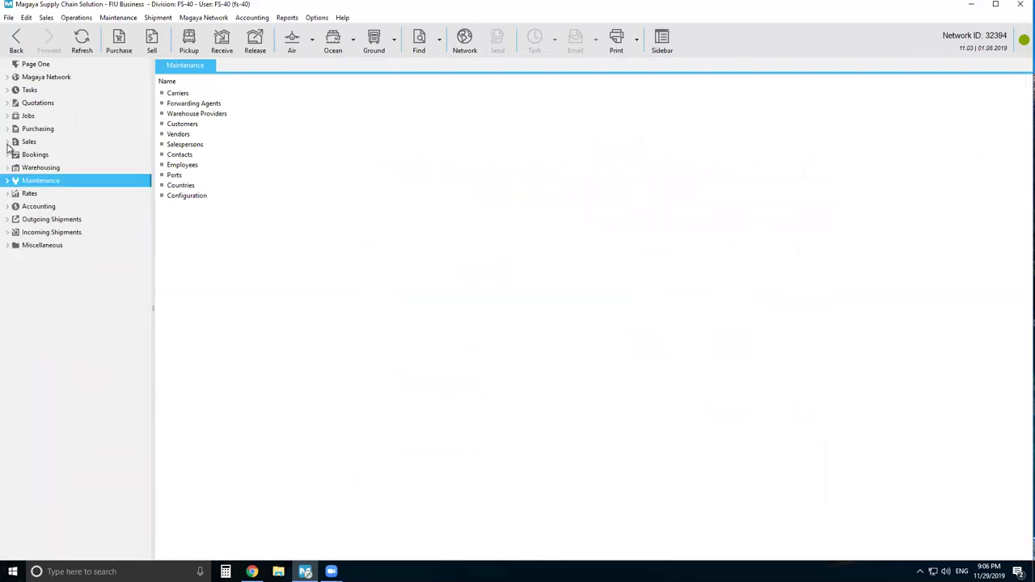
{"action": "left_click", "coordinate": [7, 206]}
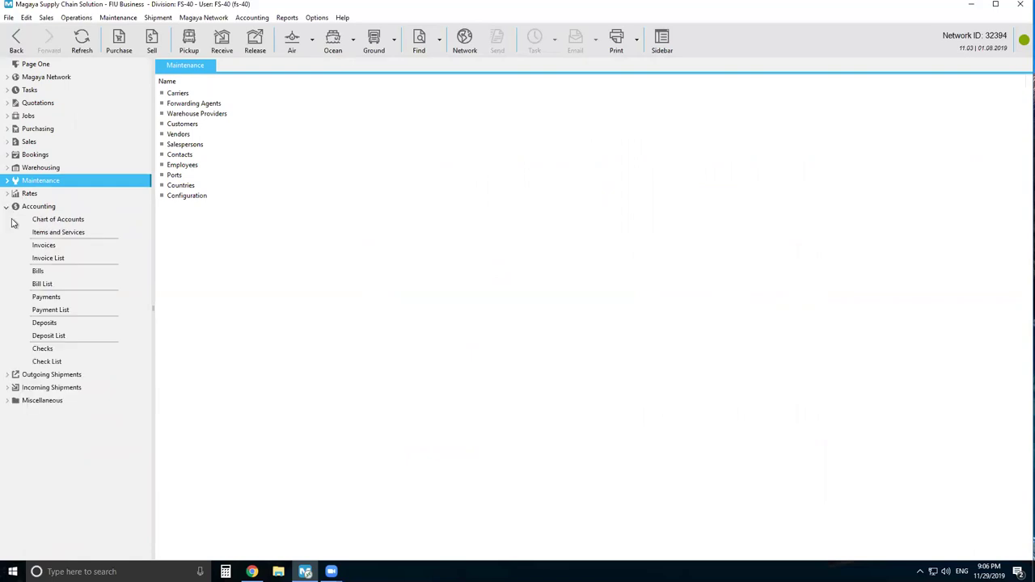
Step: Open the 40Prime Automotive invoice from the Invoice List, review its spark plug and inland freight charges, and close it
{"action": "left_click", "coordinate": [54, 260]}
{"action": "double_click", "coordinate": [234, 115]}
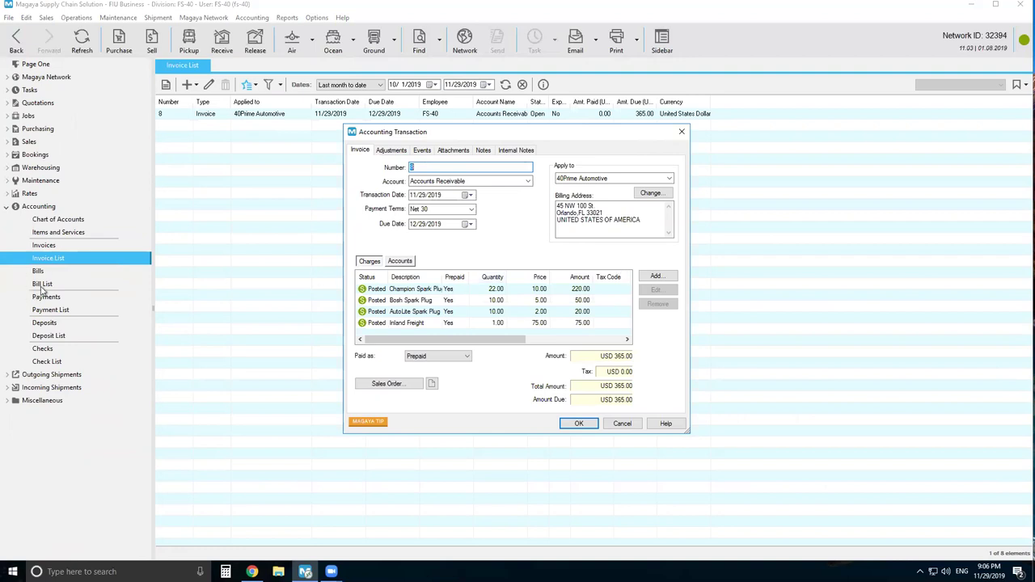
{"action": "left_click", "coordinate": [682, 132]}
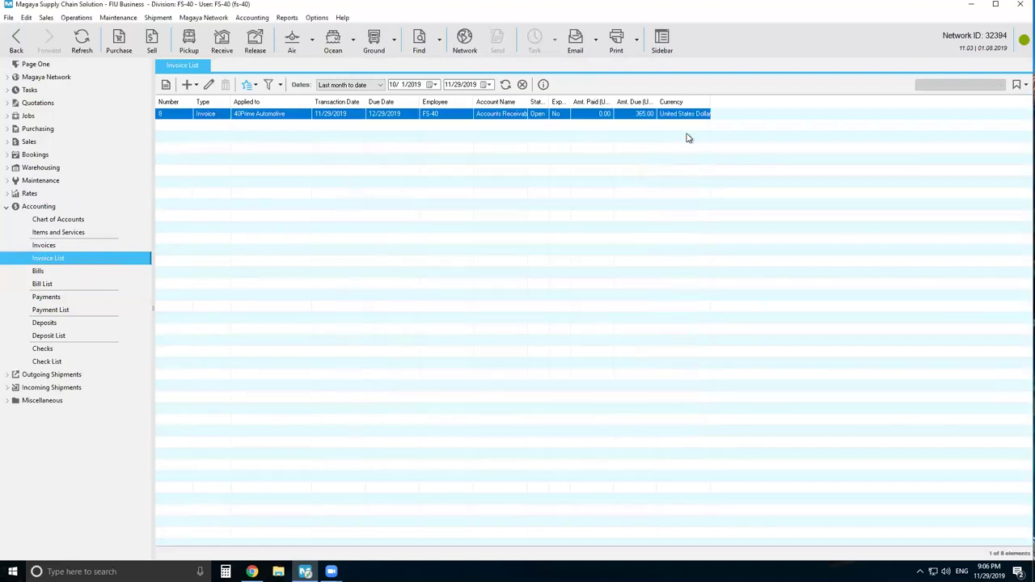
Step: Open the salesperson's bill from the Bill List, review its sales commission charges, and close it
{"action": "left_click", "coordinate": [41, 284]}
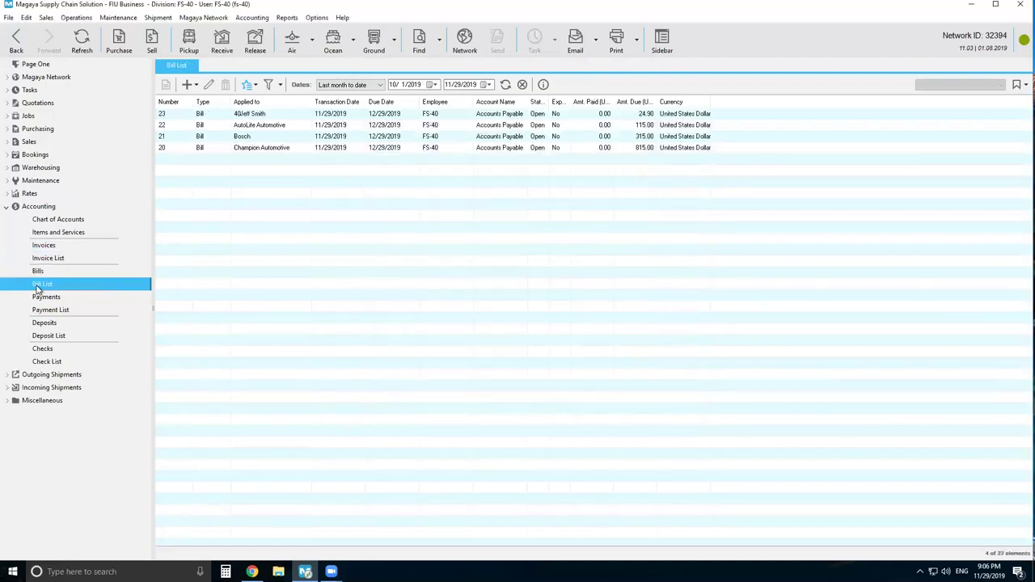
{"action": "double_click", "coordinate": [205, 114]}
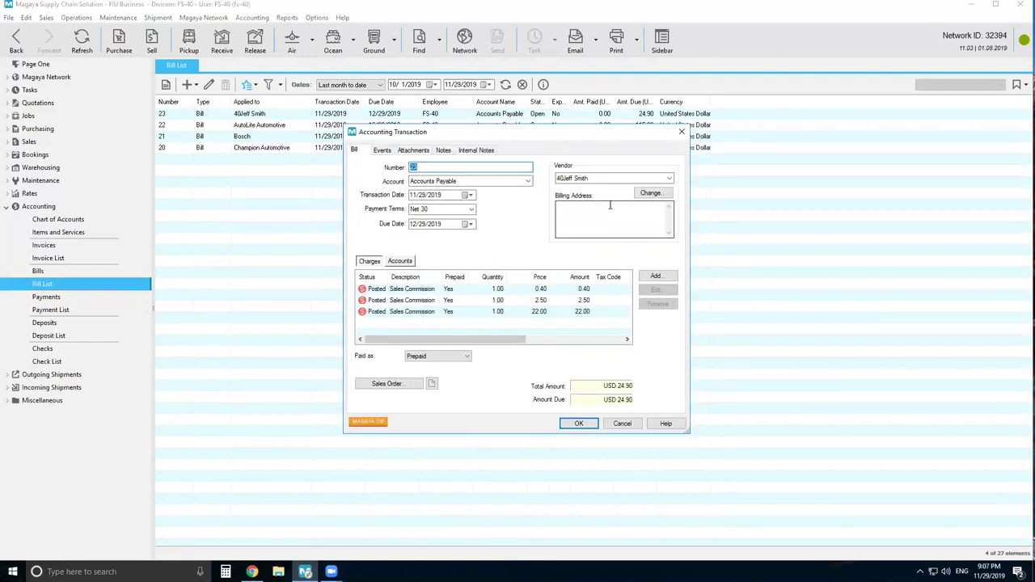
{"action": "left_click", "coordinate": [682, 131]}
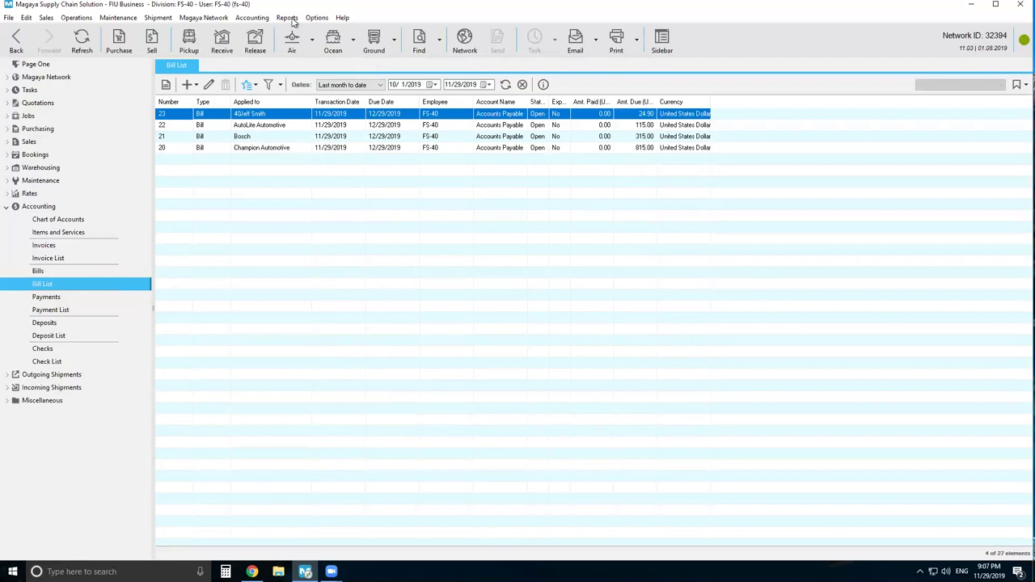
Step: Return to the Profit by Customer Detailed (Transaction) report for November 1 to 29, 2019, and review 40Prime Automotive's Cargo Release profit and the overall totals
{"action": "left_click", "coordinate": [288, 18]}
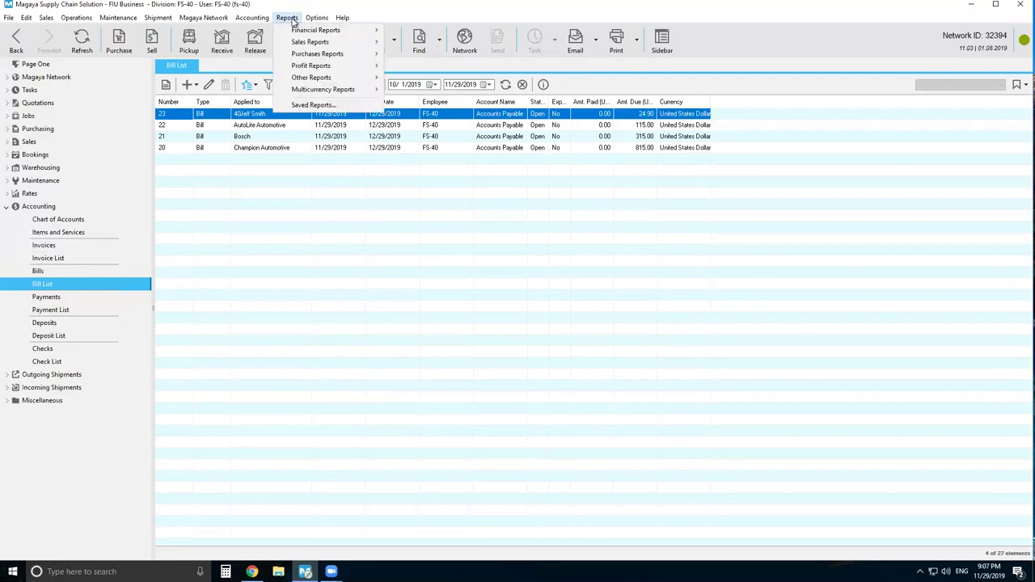
{"action": "mouse_move", "coordinate": [319, 66]}
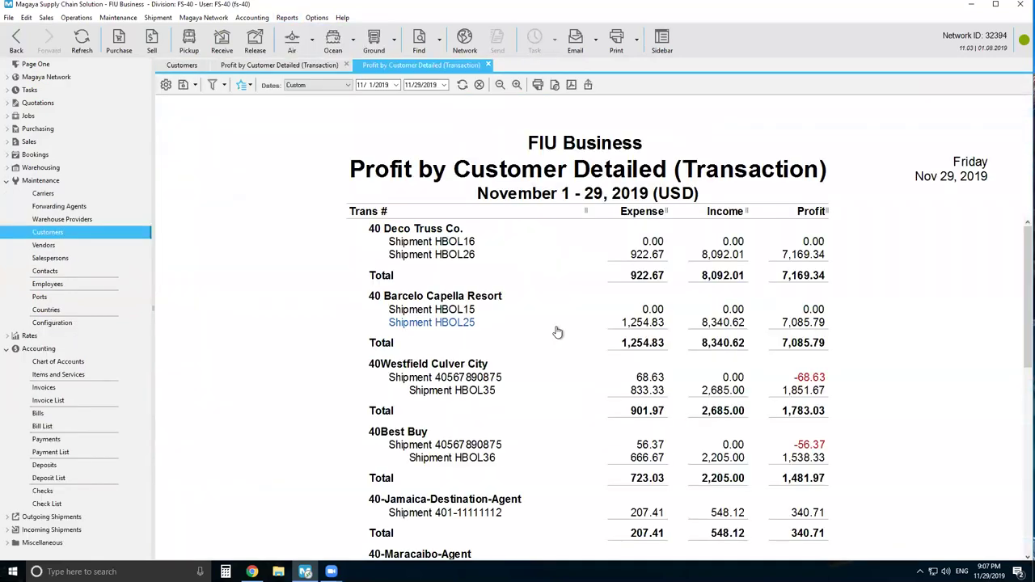
{"action": "scroll", "coordinate": [555, 331], "scroll_direction": "down", "scroll_amount": 5}
{"action": "scroll", "coordinate": [558, 332], "scroll_direction": "down", "scroll_amount": 3}
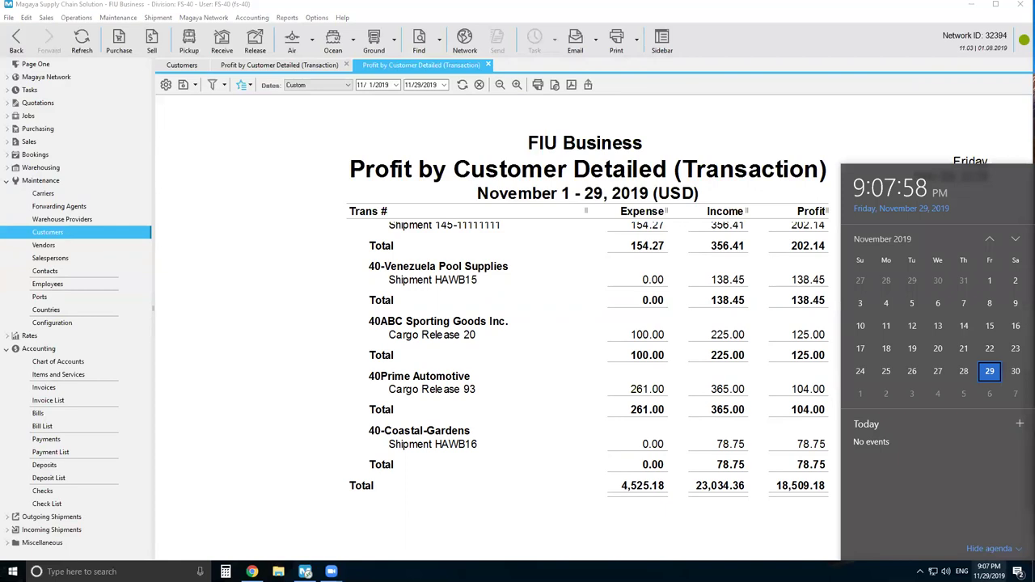
{"action": "left_click", "coordinate": [316, 273]}
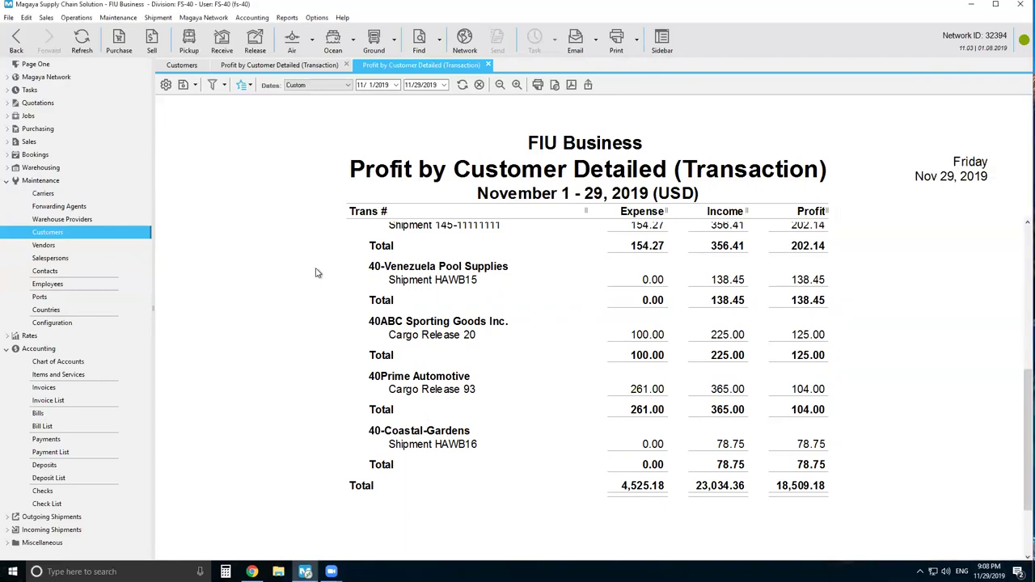